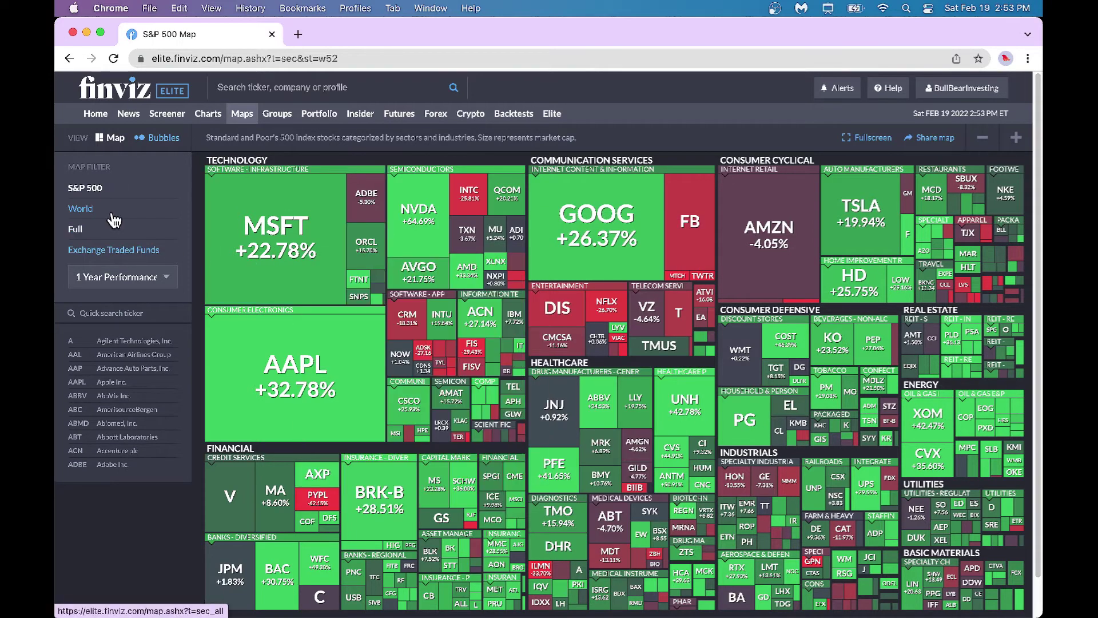
- Show the world stock map and inspect the stock lists of country groups such as Ireland and China
left_click(93, 210)
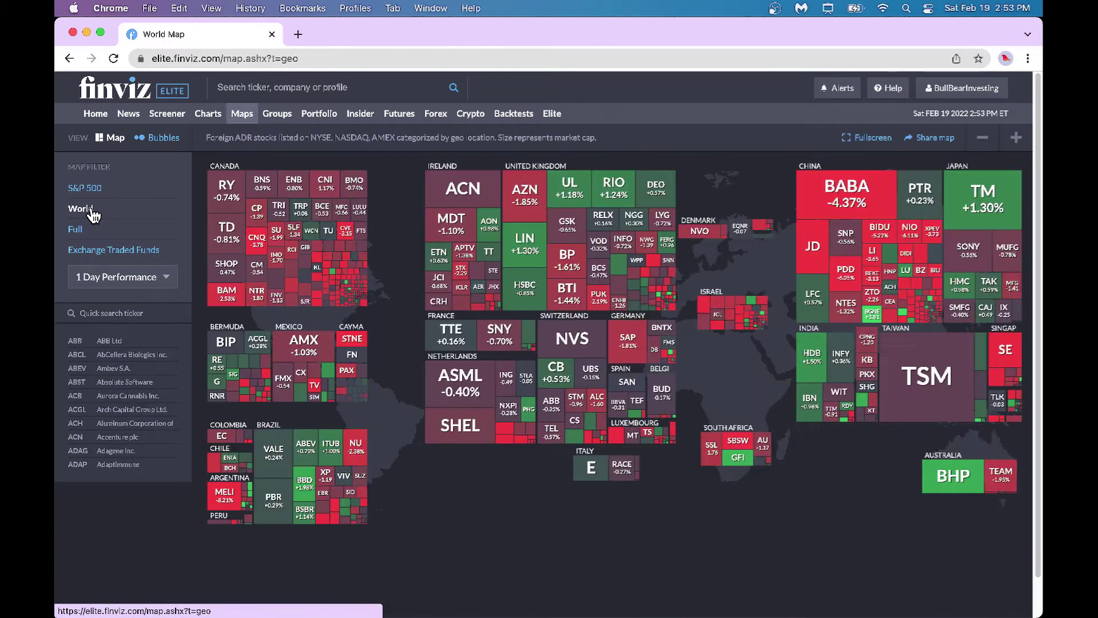
mouse_move(306, 194)
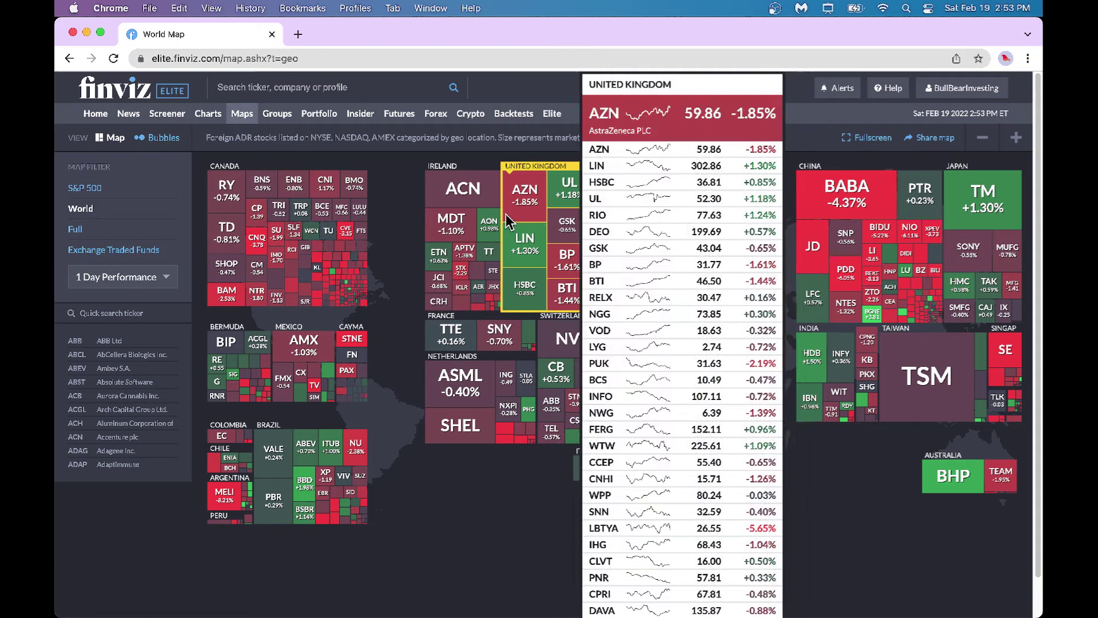
mouse_move(487, 207)
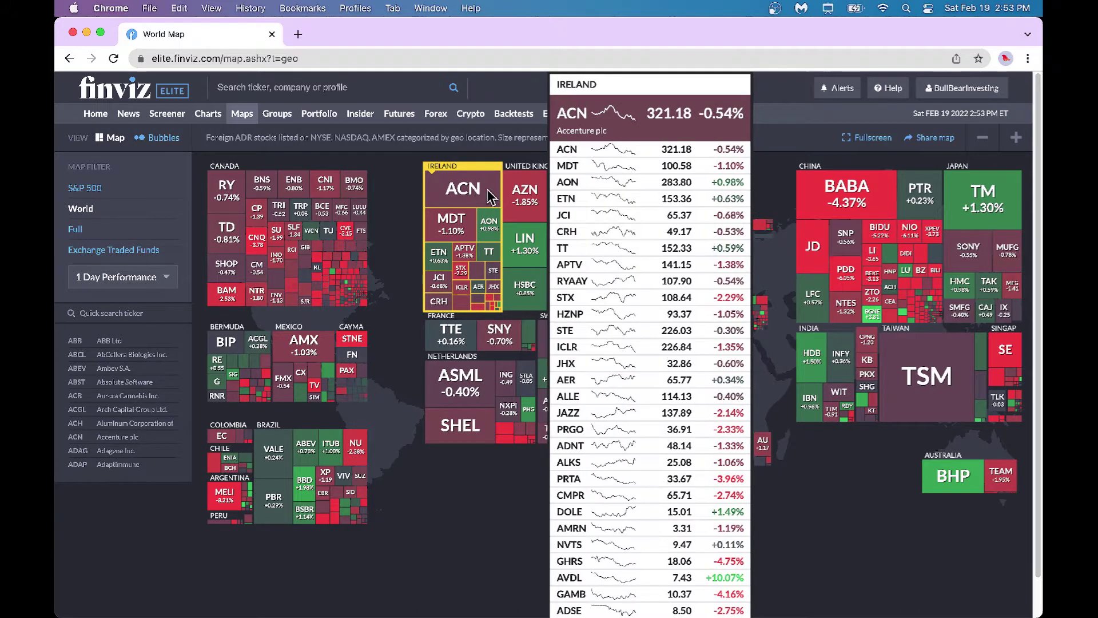
mouse_move(864, 215)
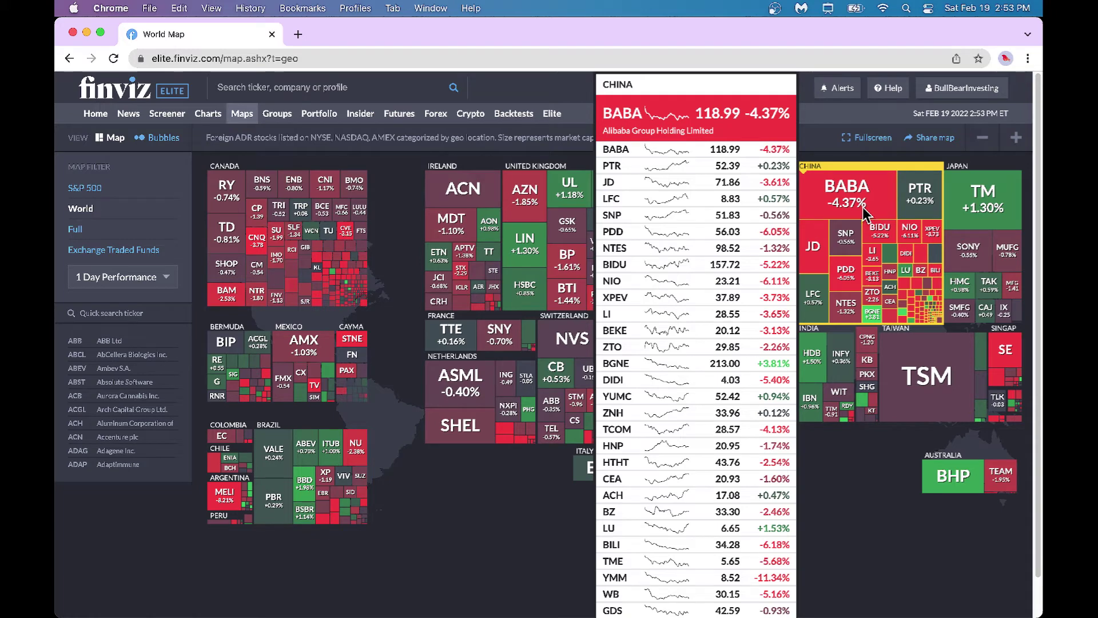
- Set the world map to 1 Year Performance and examine the Chinese stocks around BABA
left_click(167, 278)
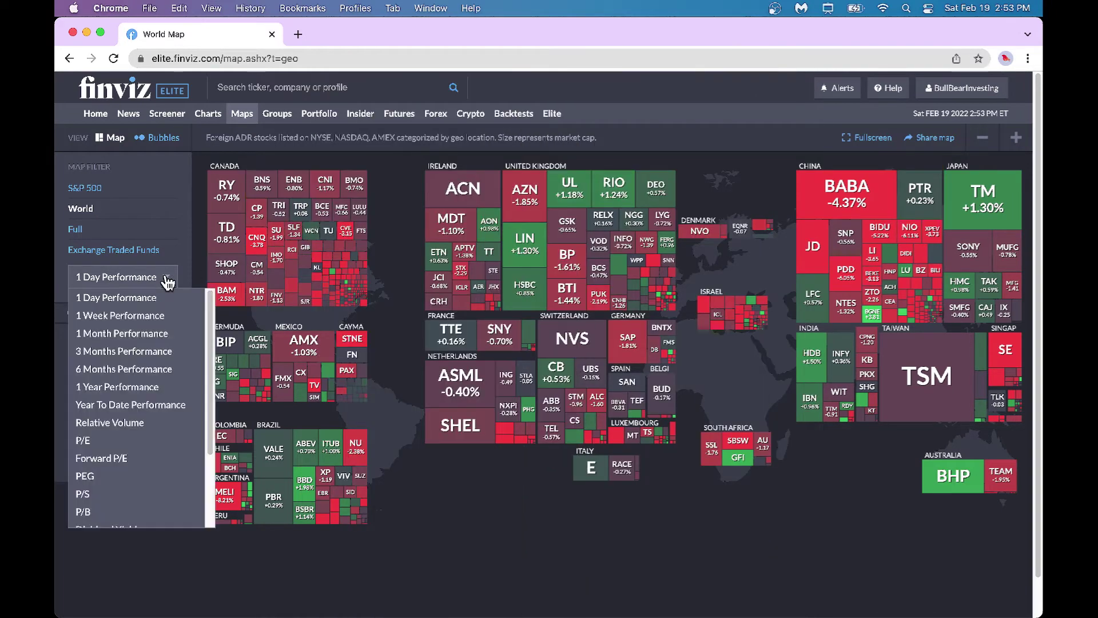
left_click(140, 387)
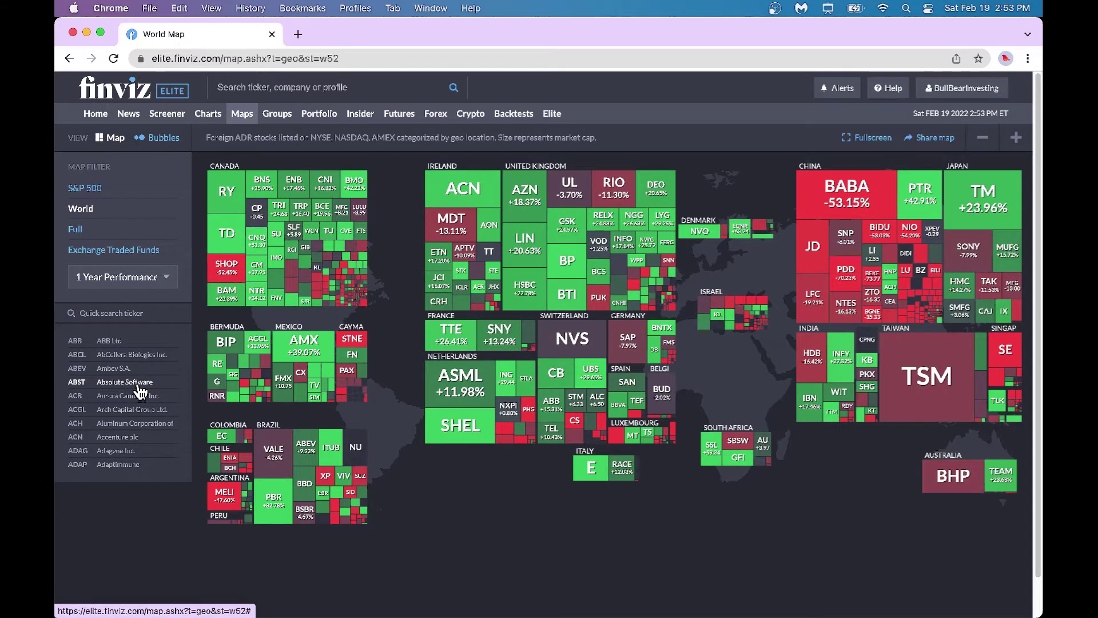
mouse_move(847, 203)
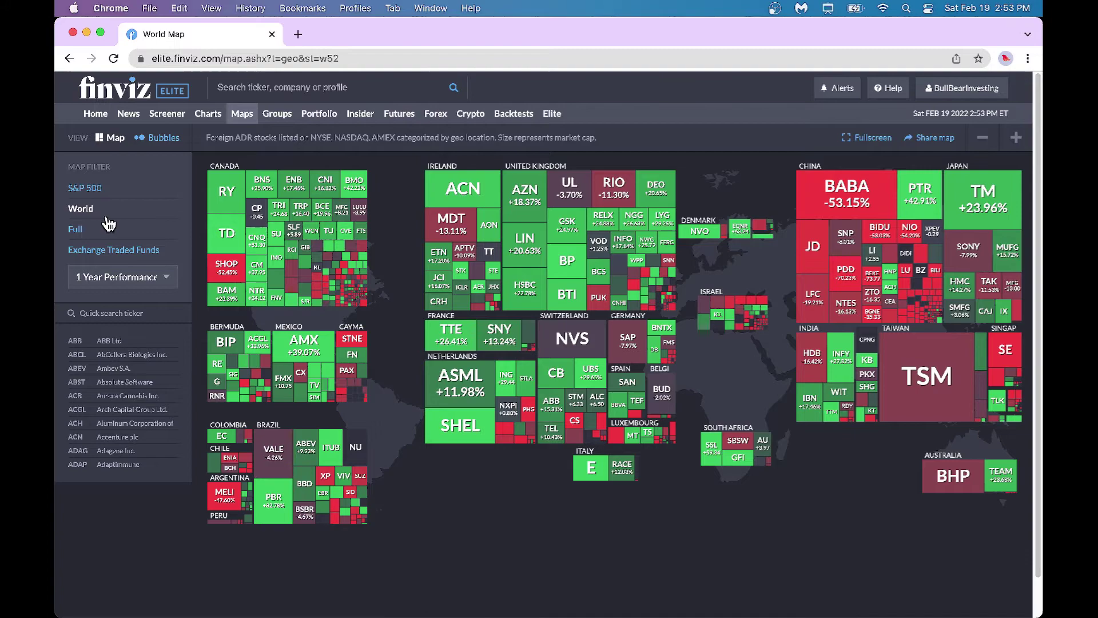
- View the full US stock map, and bring up the Exchange Traded Funds map with 1 Year Performance
left_click(77, 229)
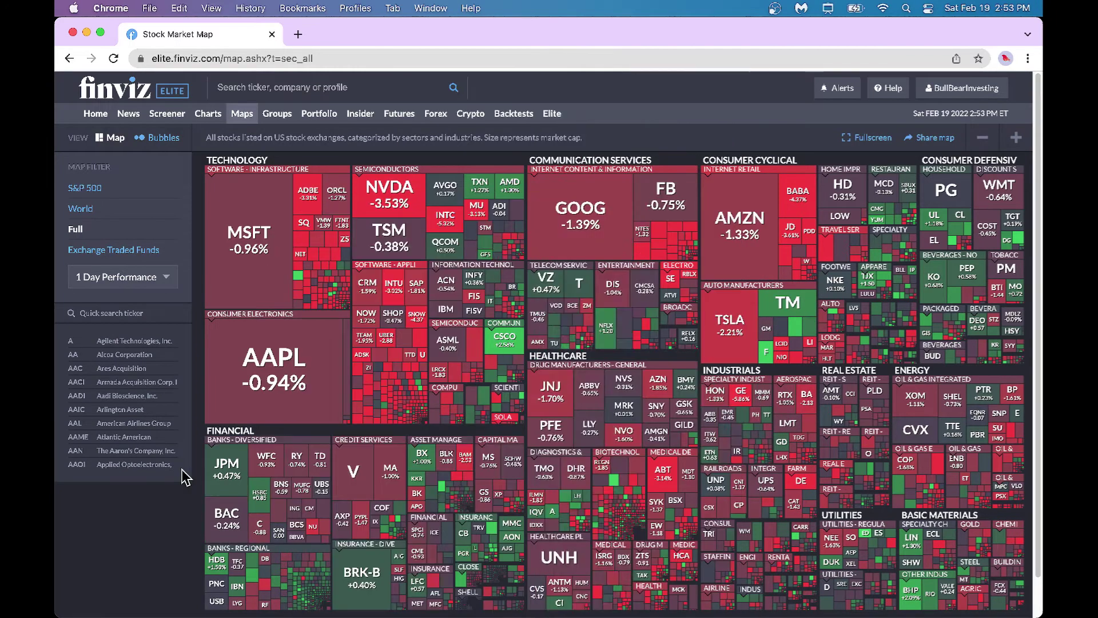
left_click(129, 257)
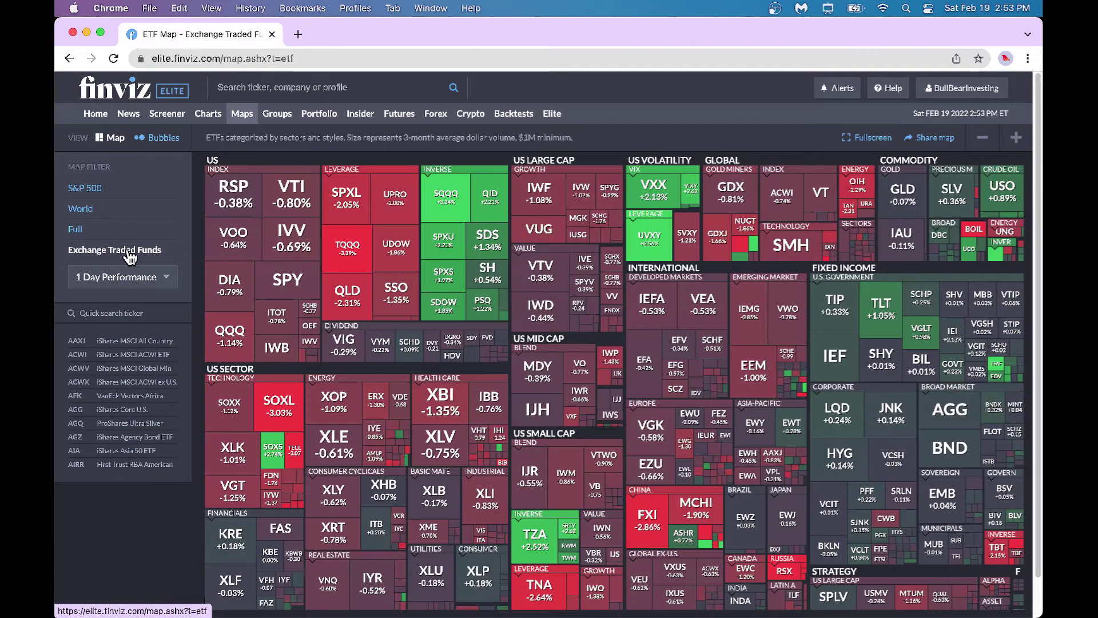
left_click(167, 278)
left_click(136, 389)
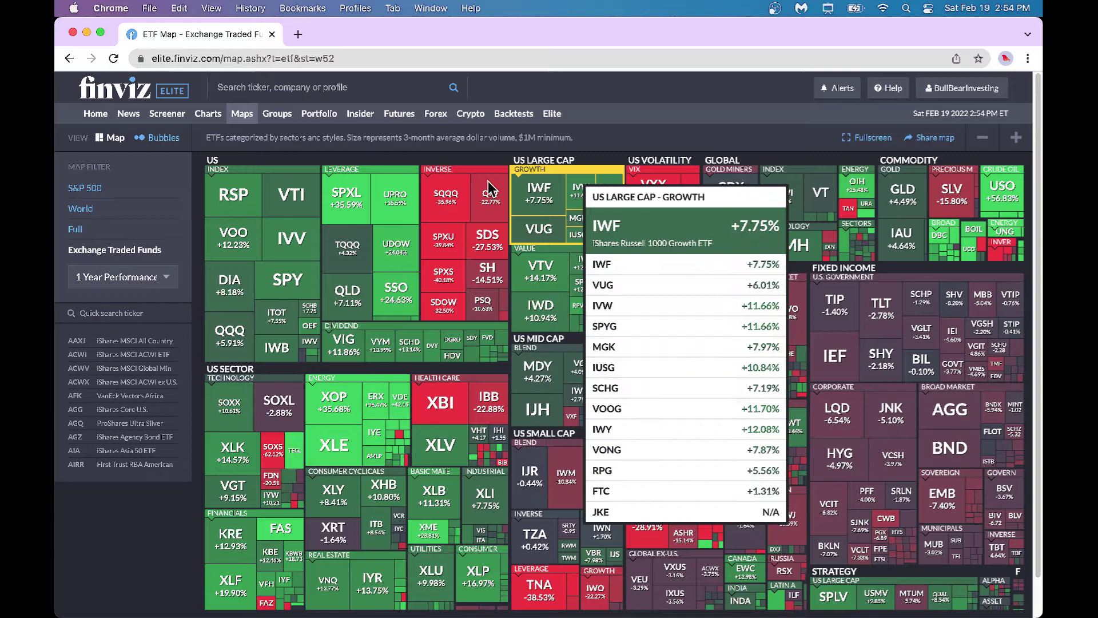
- Set the Exchange Traded Funds map to 1 Day Performance and examine the US inverse funds
left_click(169, 281)
left_click(153, 298)
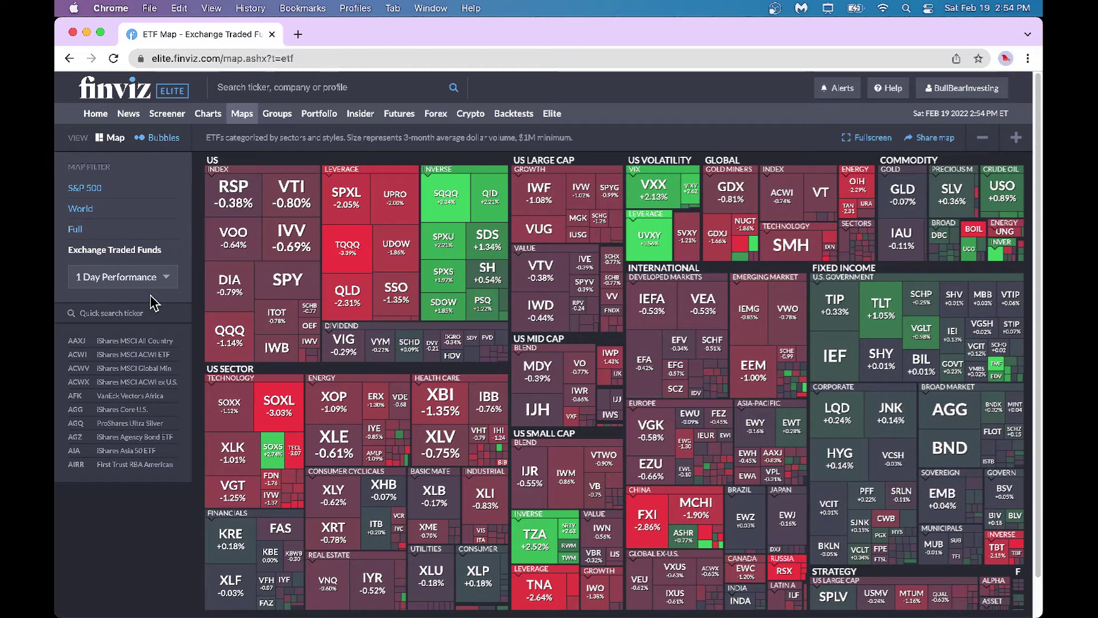
mouse_move(446, 210)
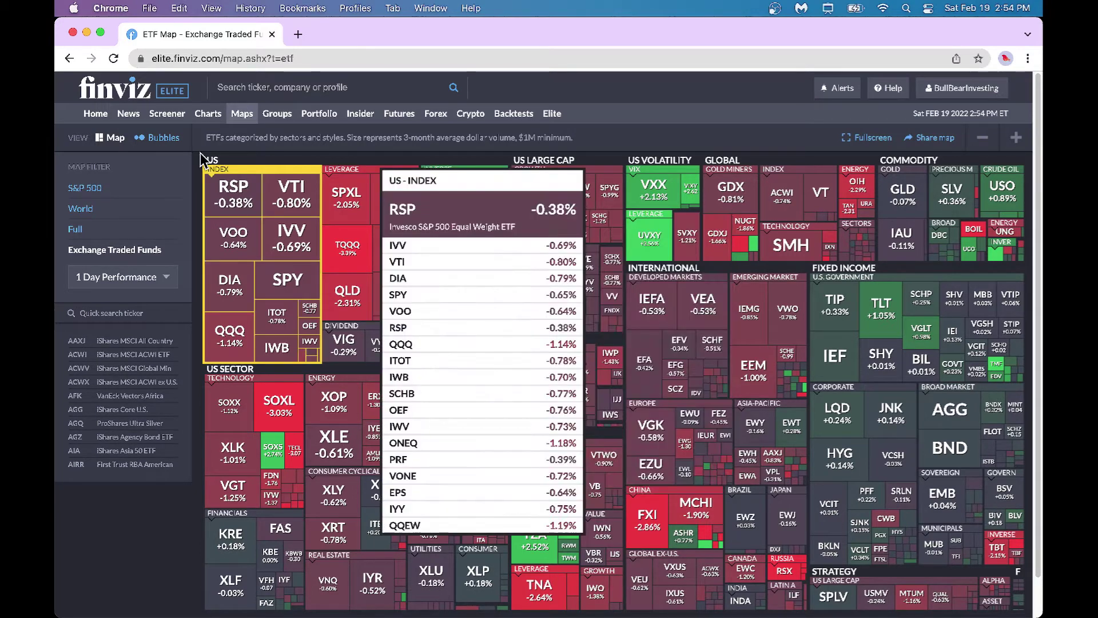
- Open the home page and review its signal tables, chart patterns and Major news tickers, previewing the GOOG and ROKU charts
left_click(101, 118)
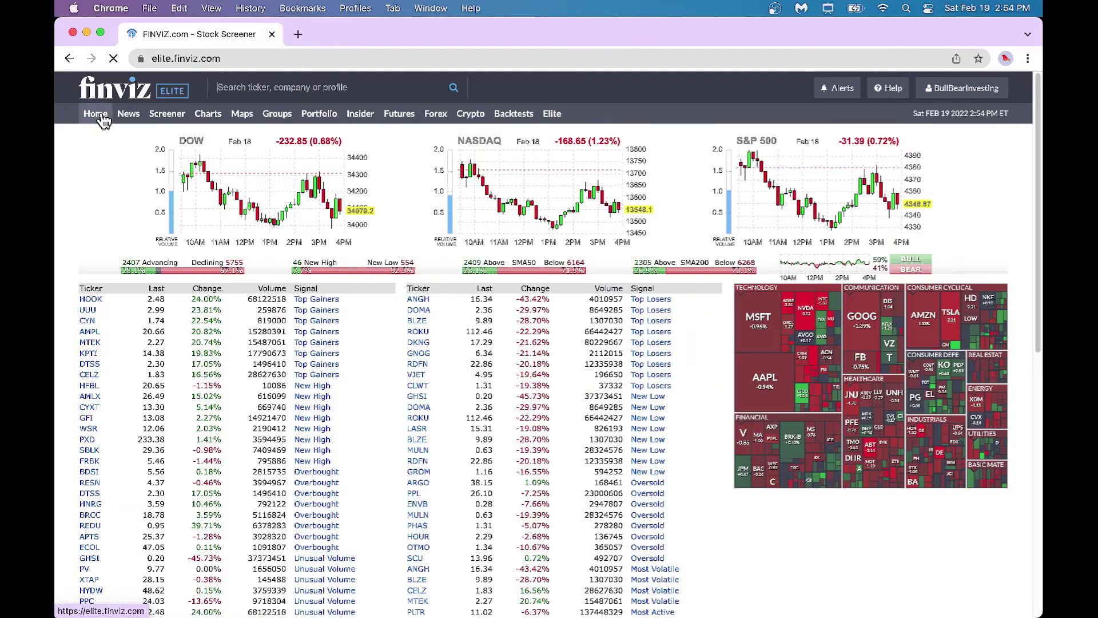
scroll(409, 414, "down", 1)
scroll(409, 415, "down", 5)
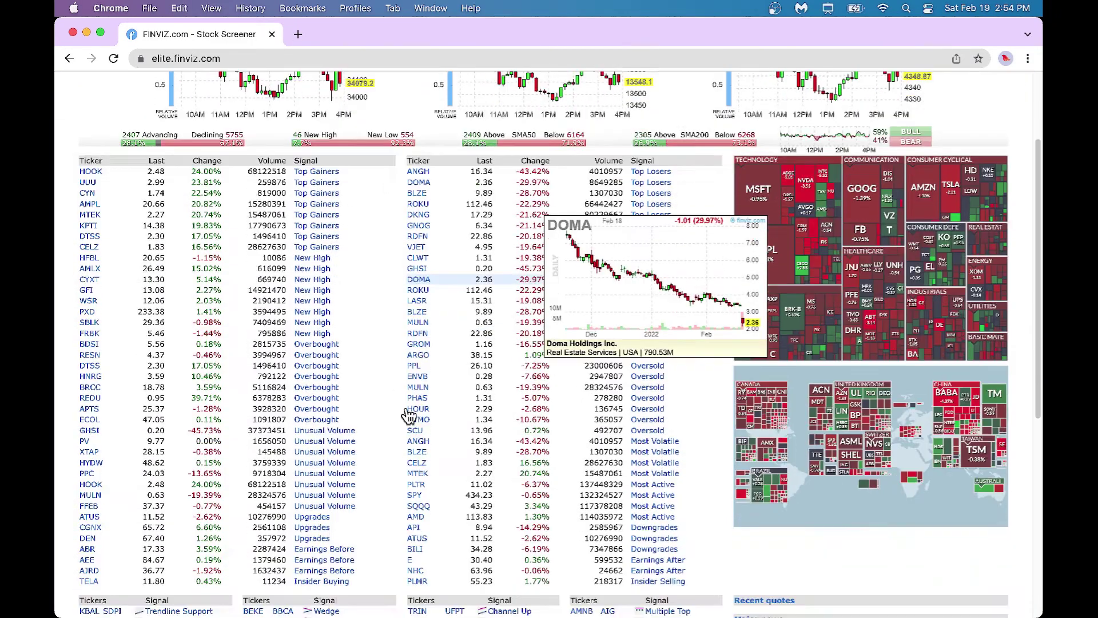
scroll(409, 415, "down", 1)
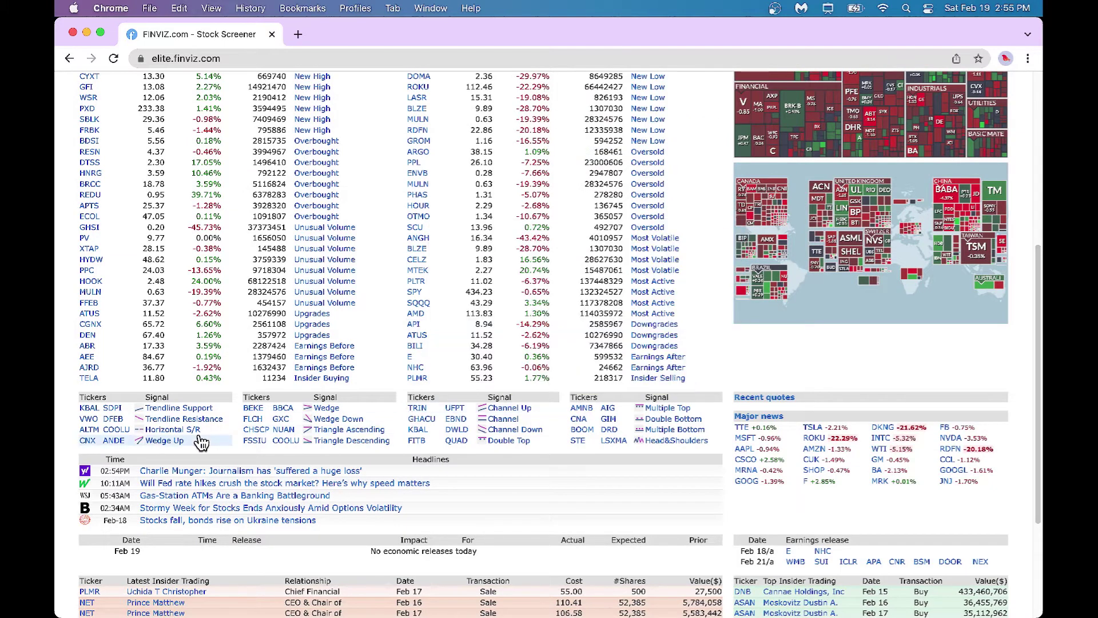
mouse_move(122, 415)
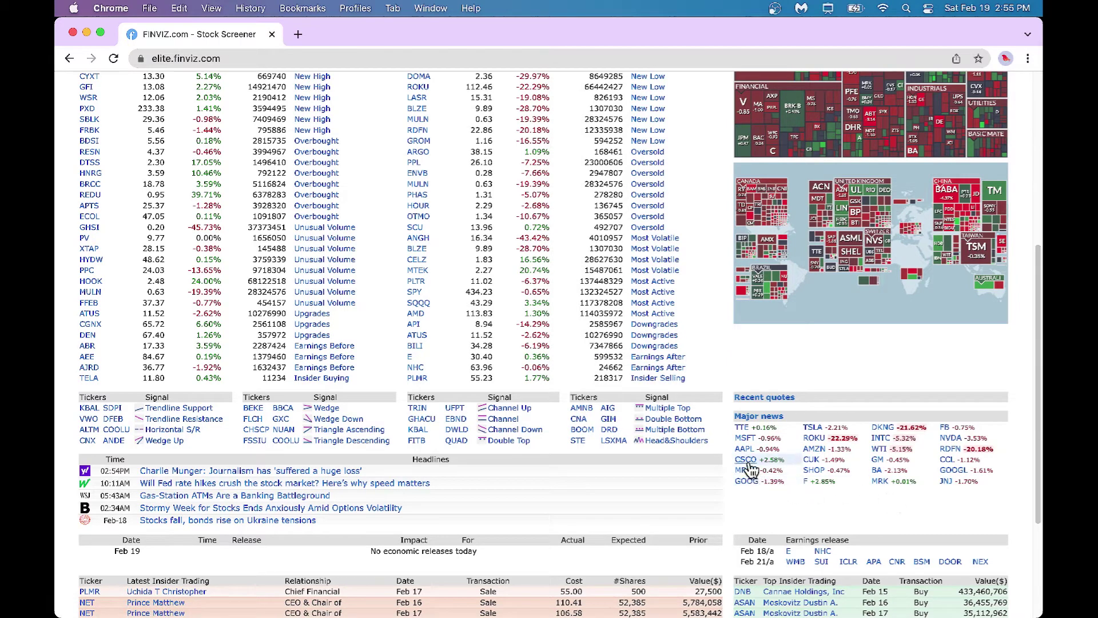
mouse_move(749, 461)
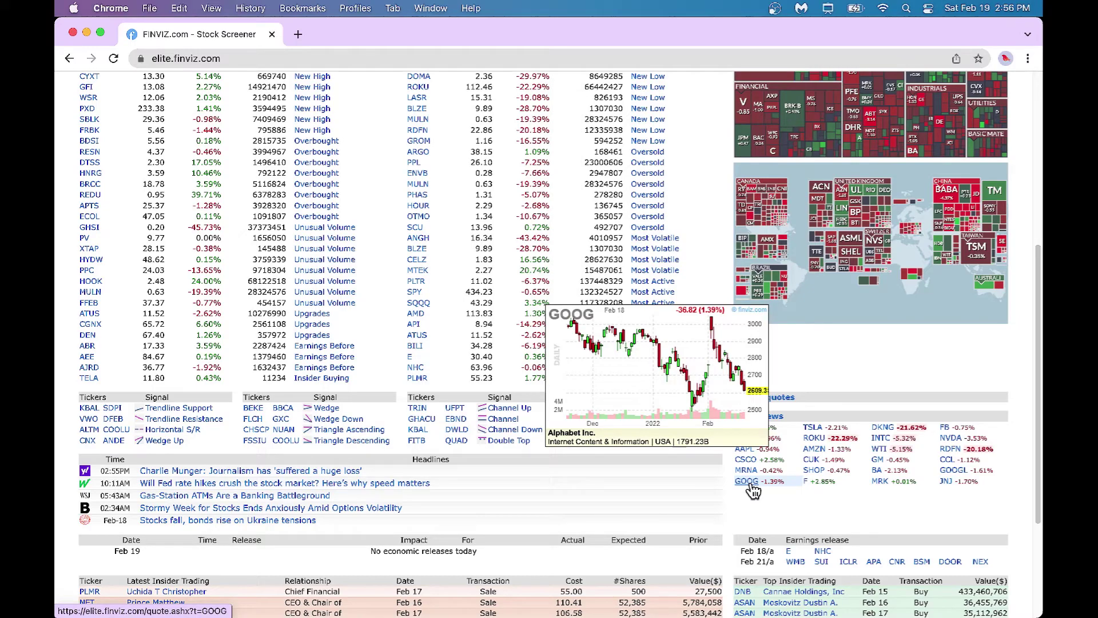
mouse_move(813, 441)
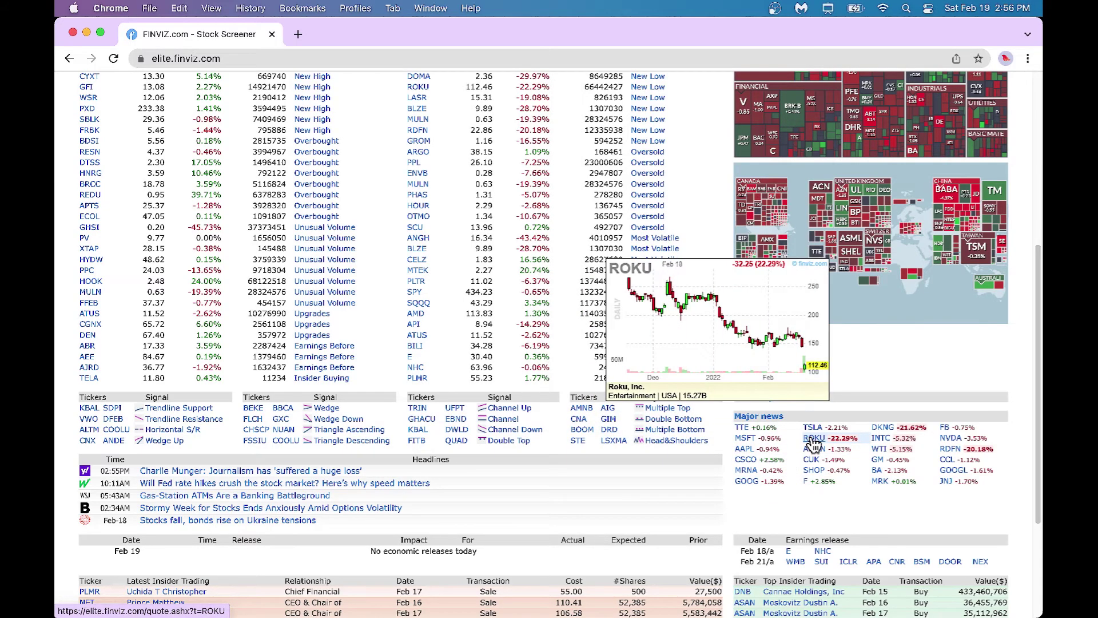
- Preview the ROKU chart among the Top Losers and review the headlines and economic releases on the home page
scroll(743, 343, "up", 5)
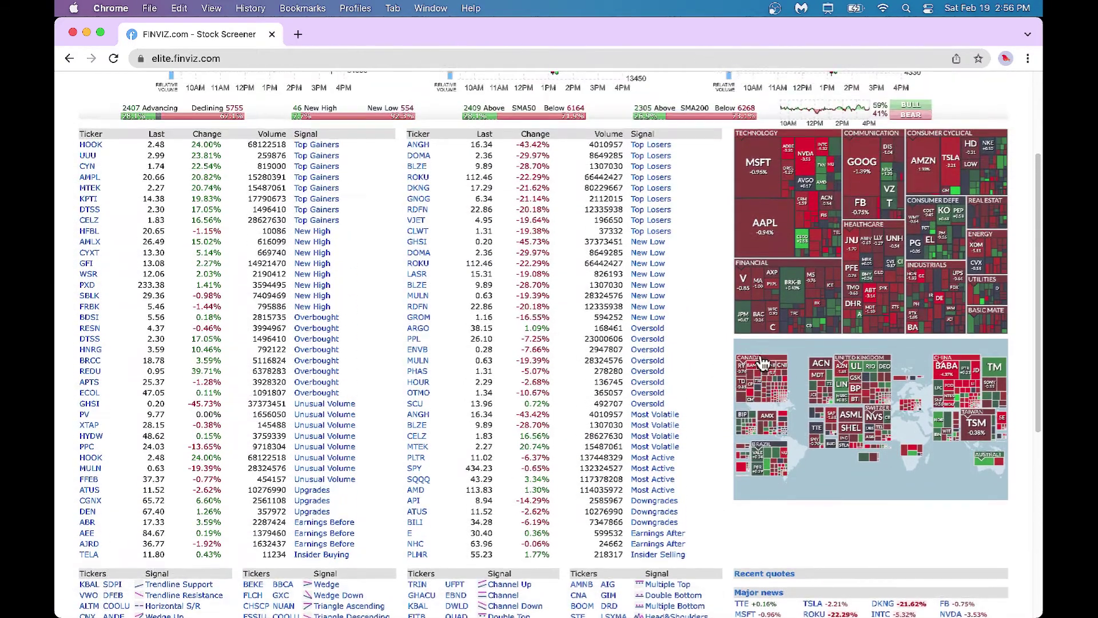
mouse_move(430, 246)
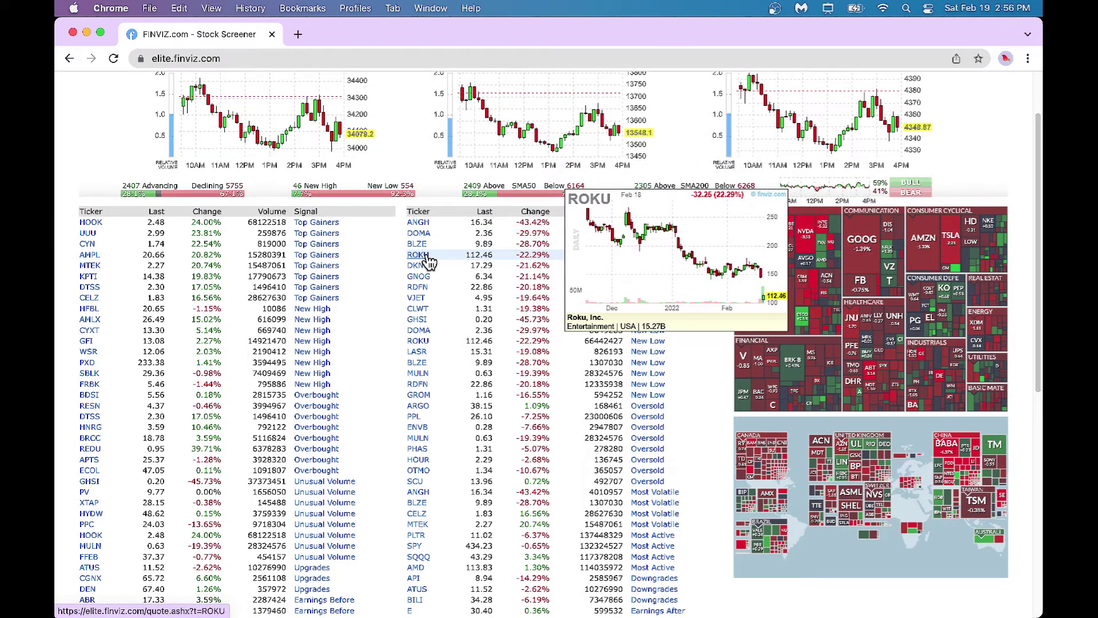
scroll(571, 380, "down", 6)
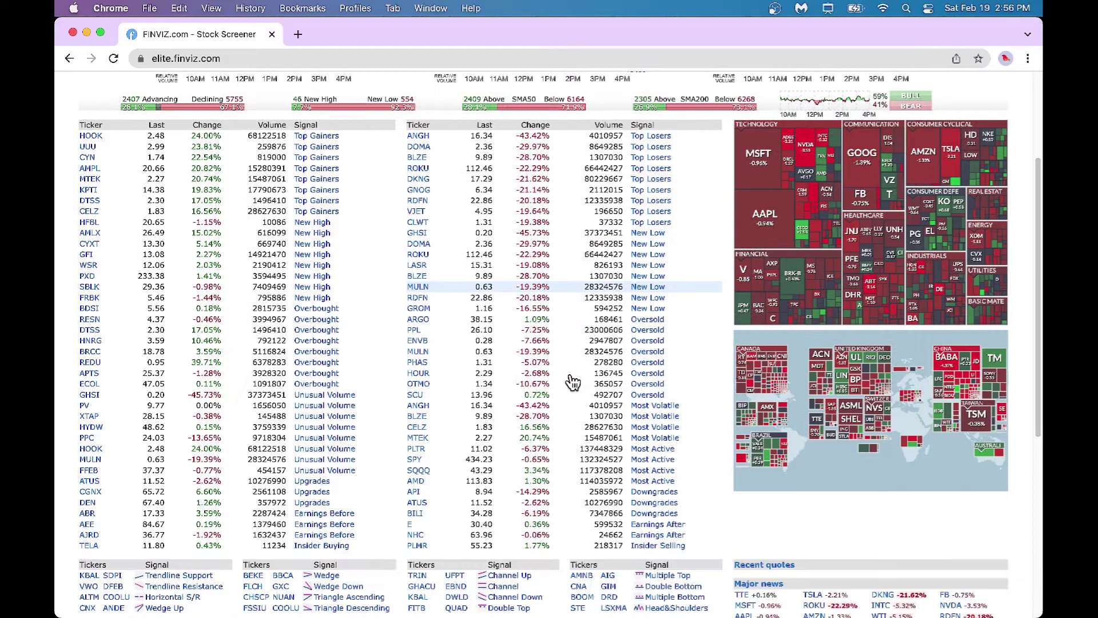
scroll(572, 382, "down", 3)
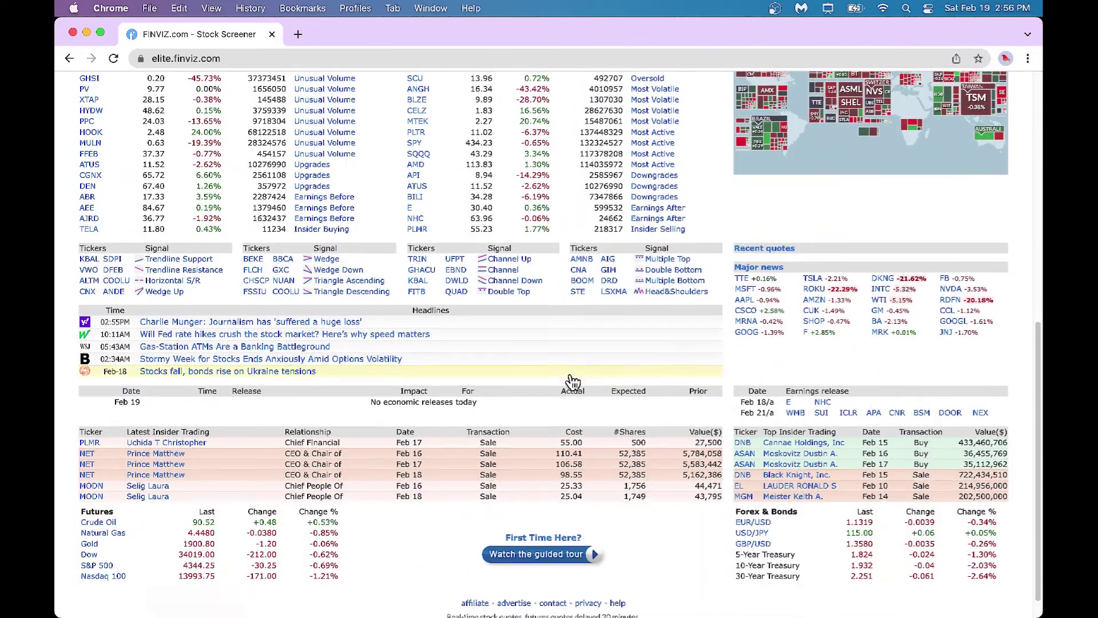
scroll(572, 382, "down", 1)
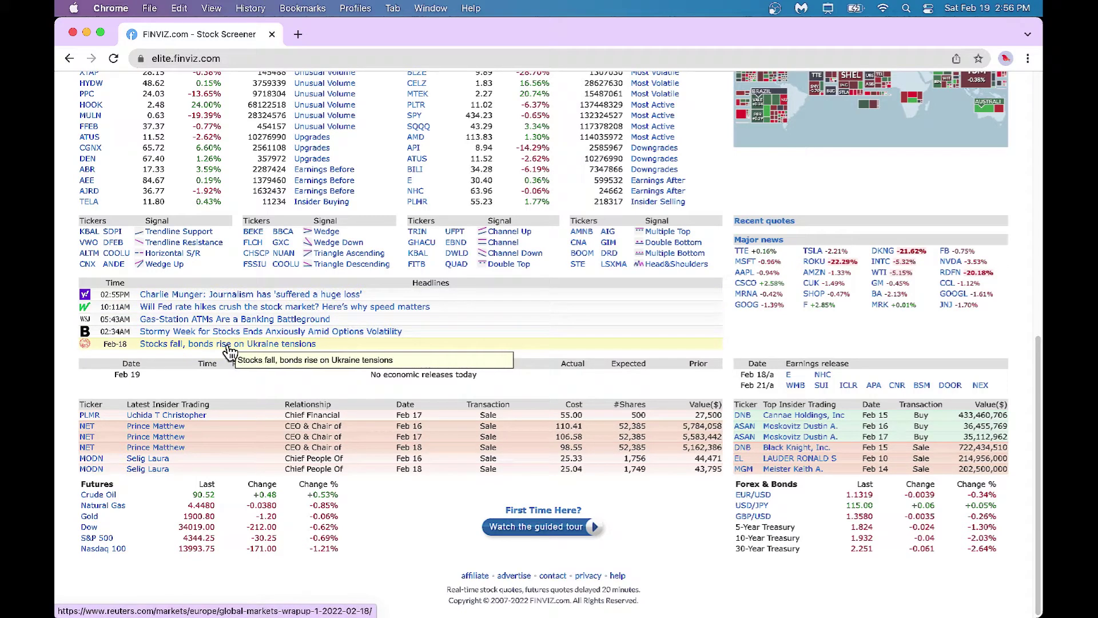
scroll(320, 452, "down", 1)
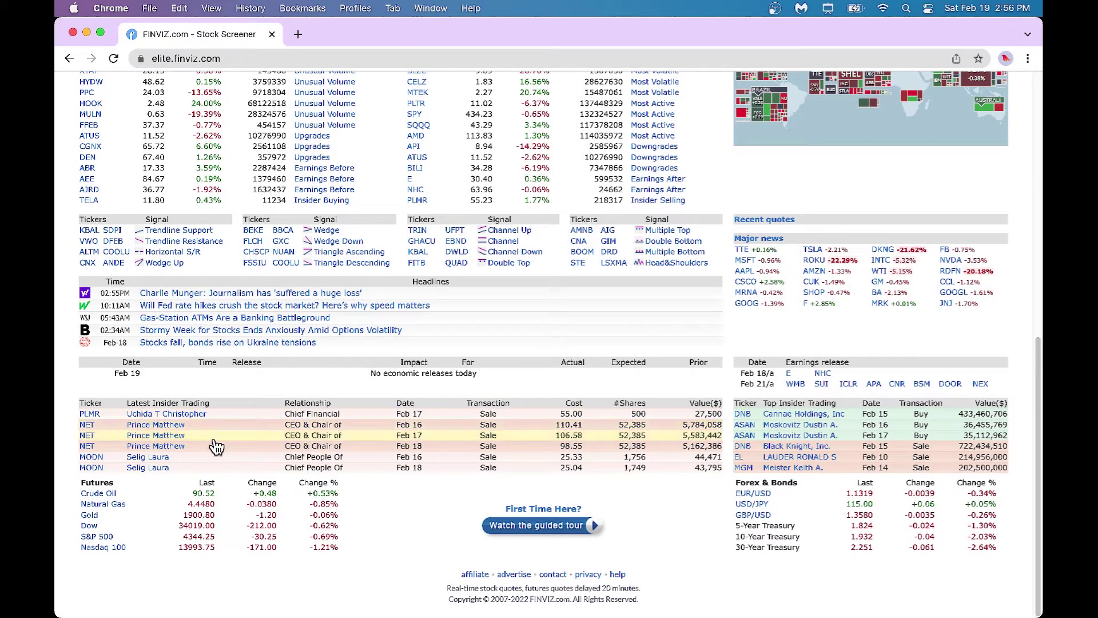
- Examine the latest and top insider trading tables, including the ASAN and DNB transactions
mouse_move(122, 466)
mouse_move(86, 439)
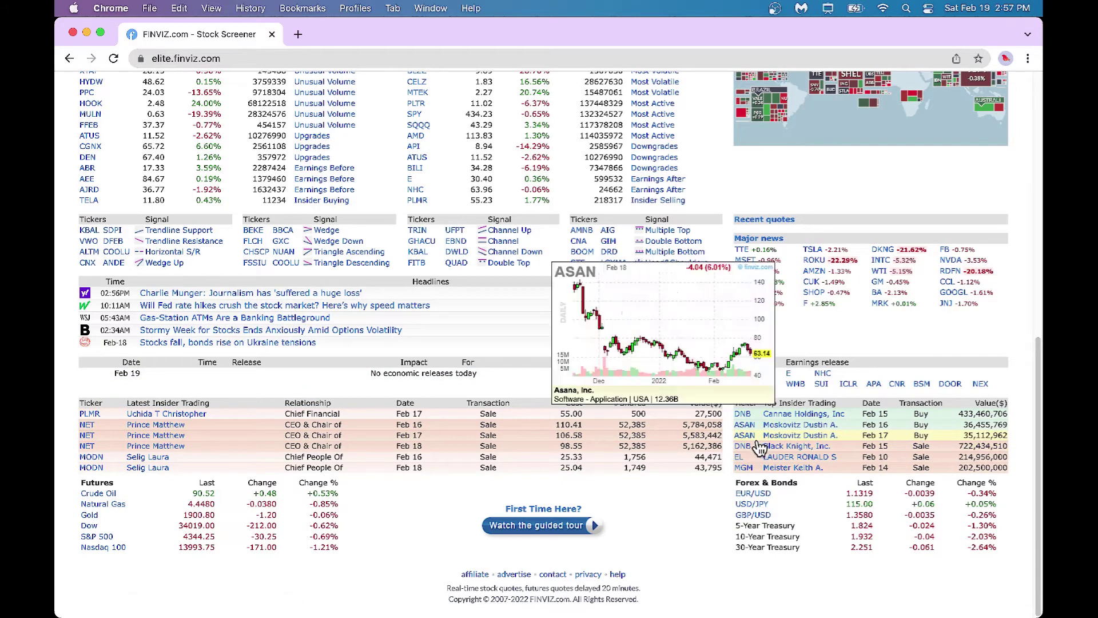
mouse_move(744, 415)
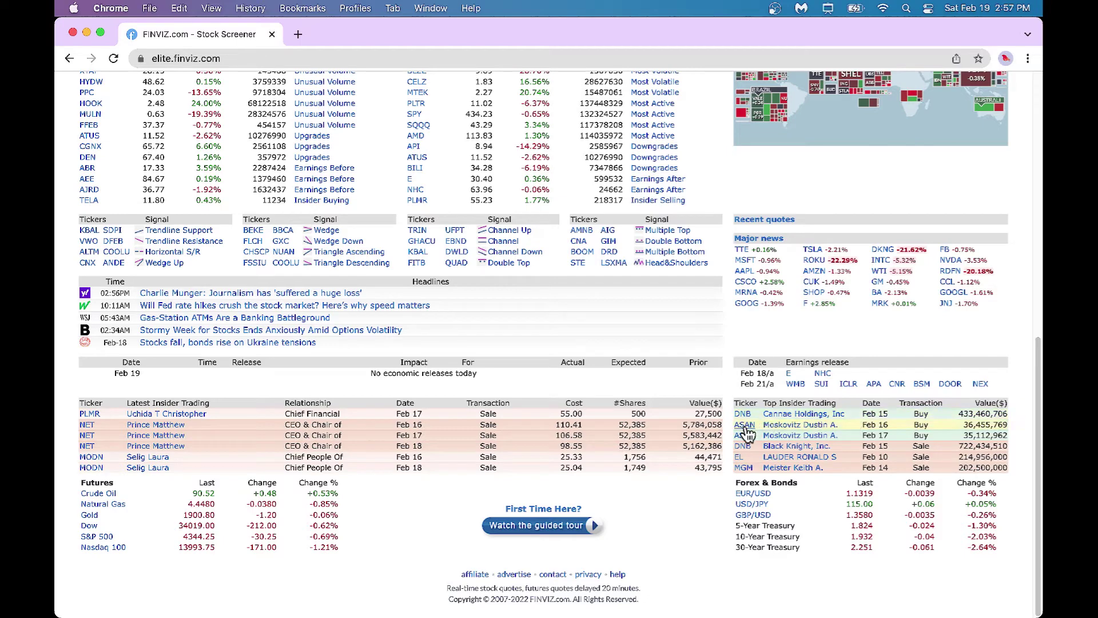
mouse_move(746, 438)
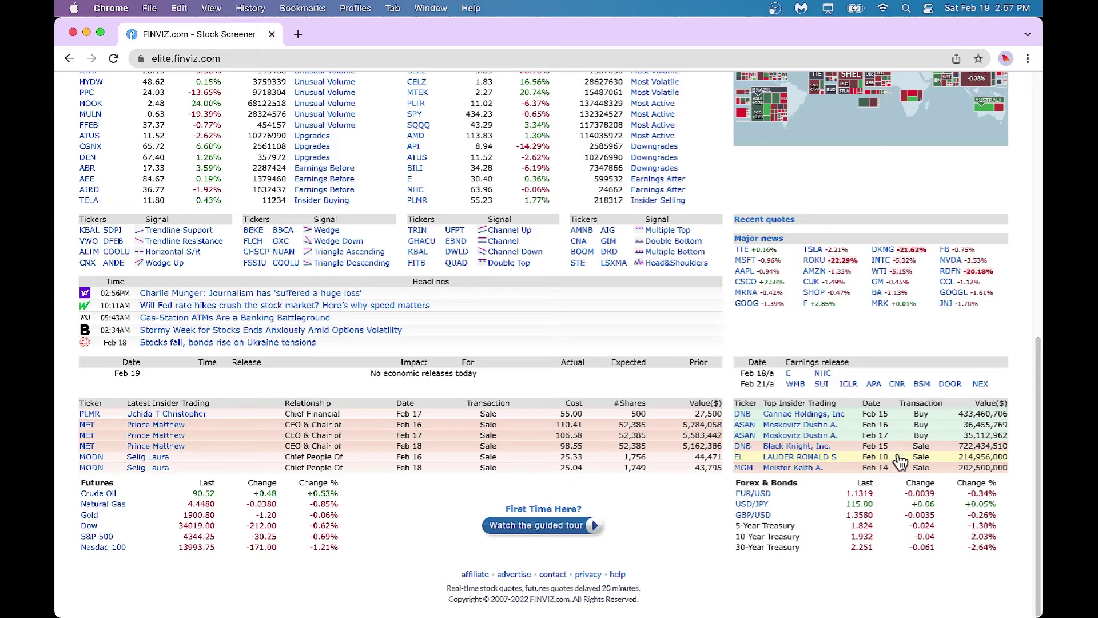
scroll(900, 462, "down", 1)
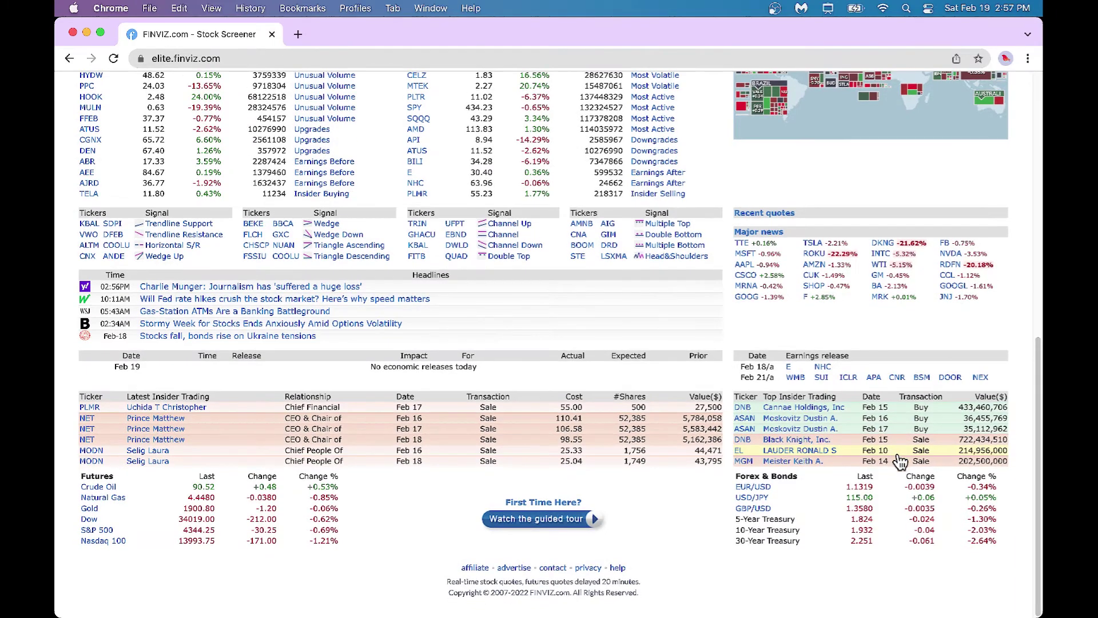
scroll(900, 461, "up", 1)
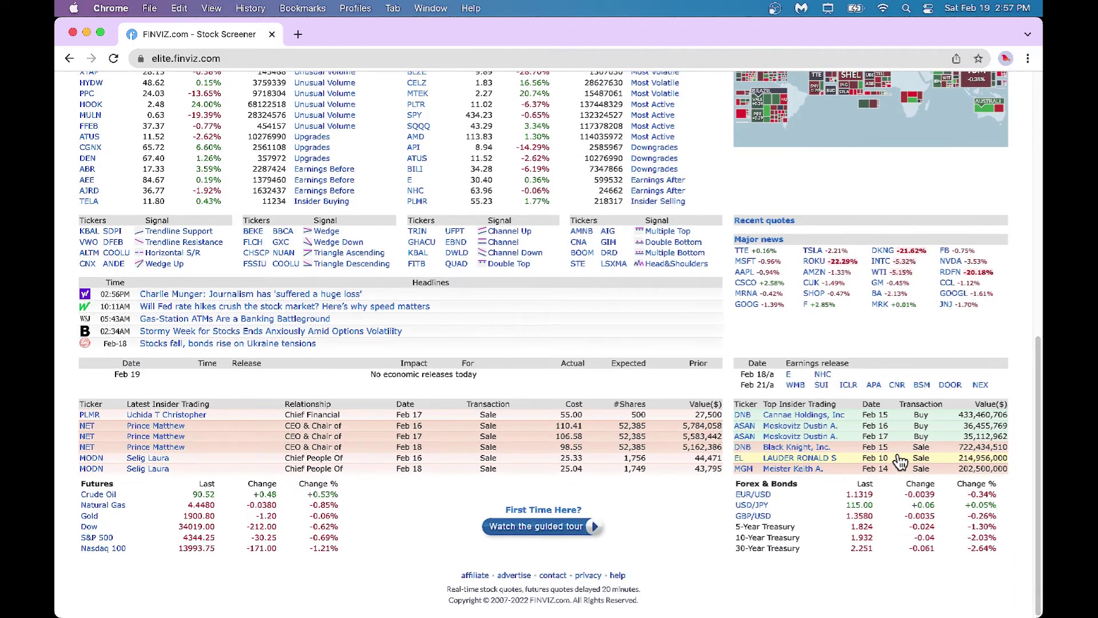
- Open the market news and blogs page to look over its headlines
scroll(900, 461, "up", 10)
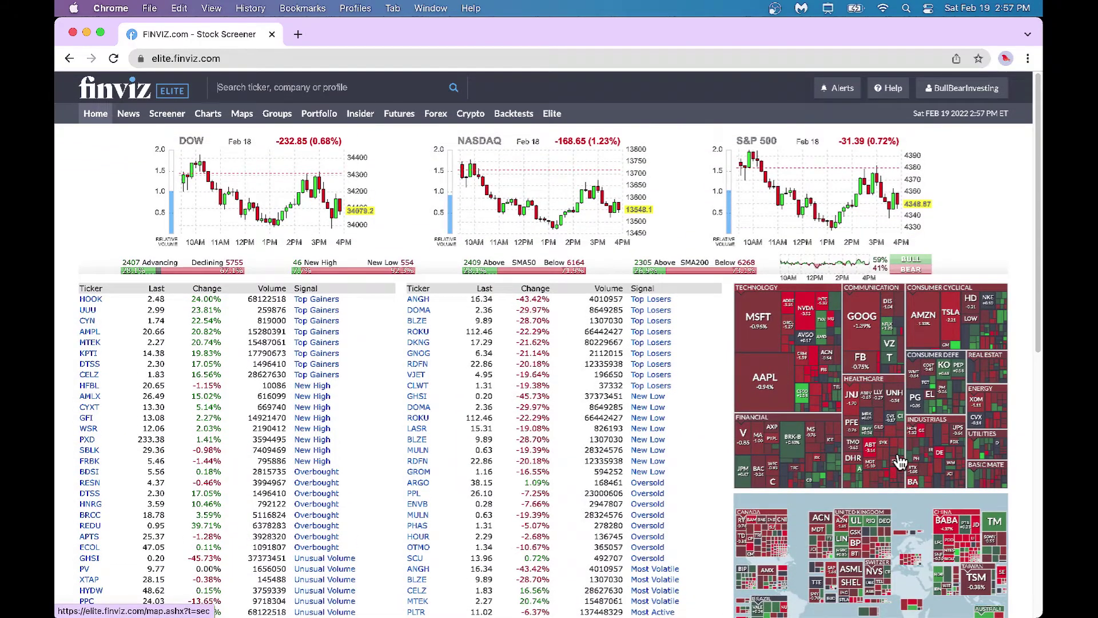
left_click(127, 117)
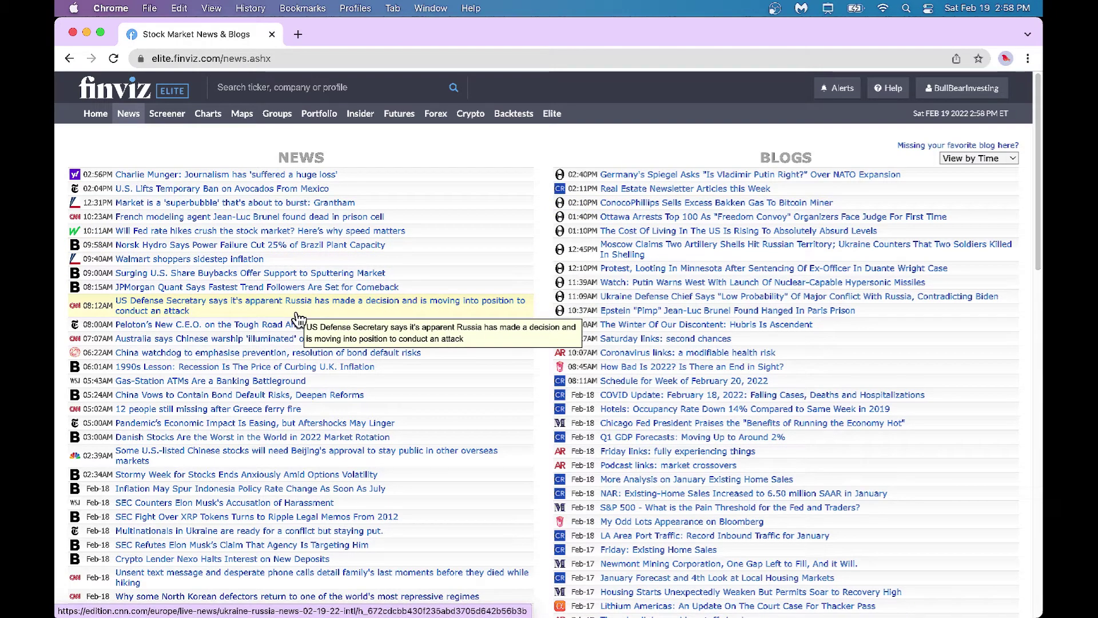
- Open the stock screener and show all descriptive, fundamental and technical filters together
left_click(167, 114)
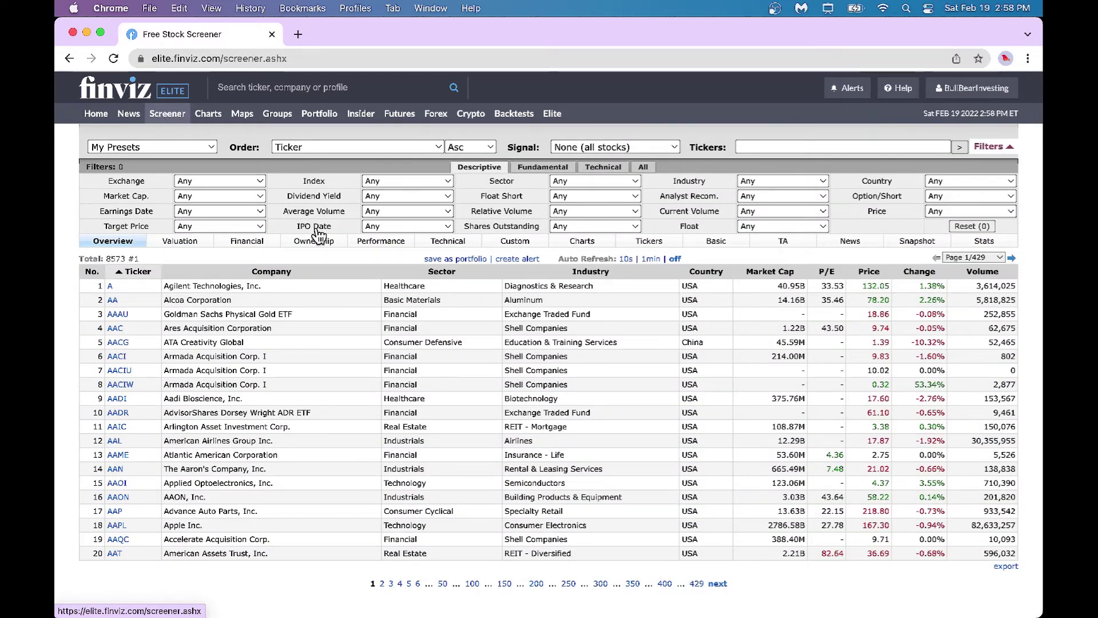
mouse_move(319, 235)
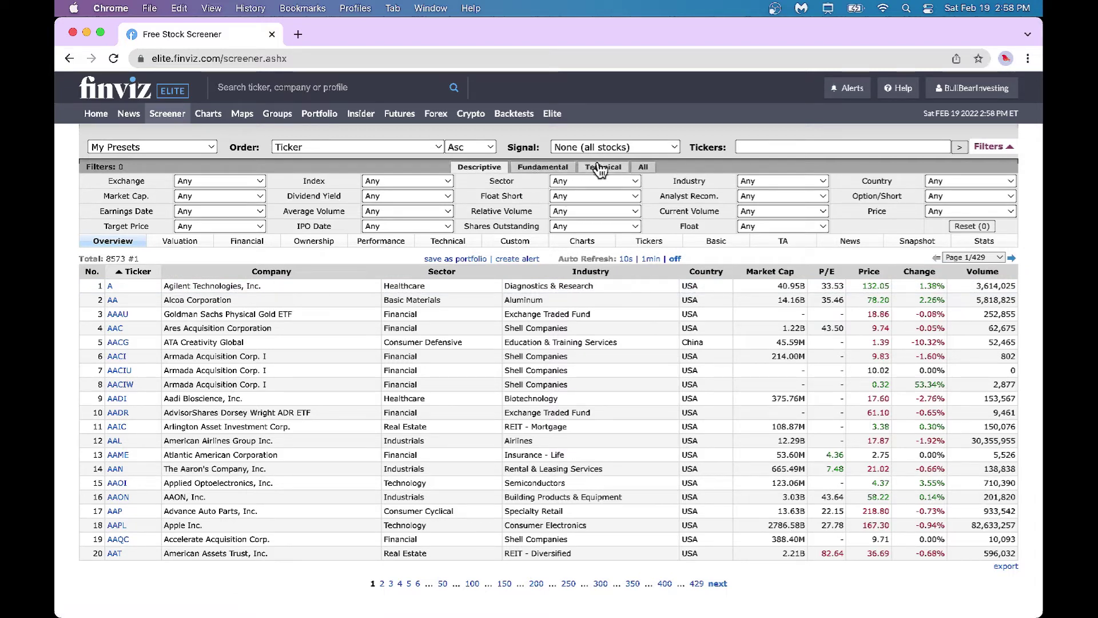
left_click(645, 168)
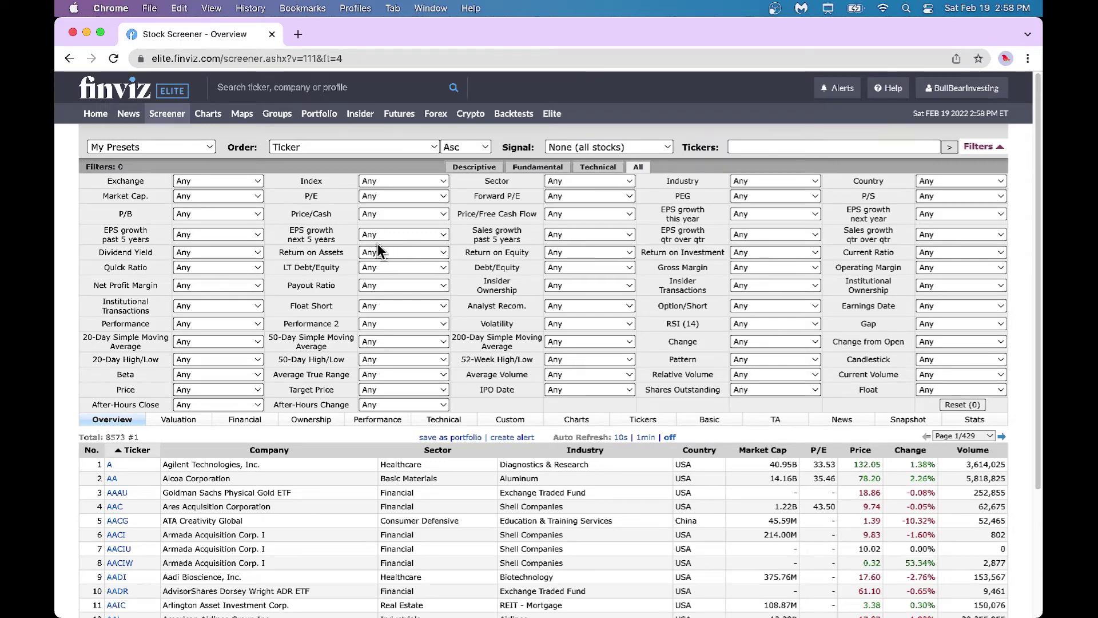
- Set a custom market cap filter with a minimum of 1 billion and look over the matching stocks
left_click(257, 196)
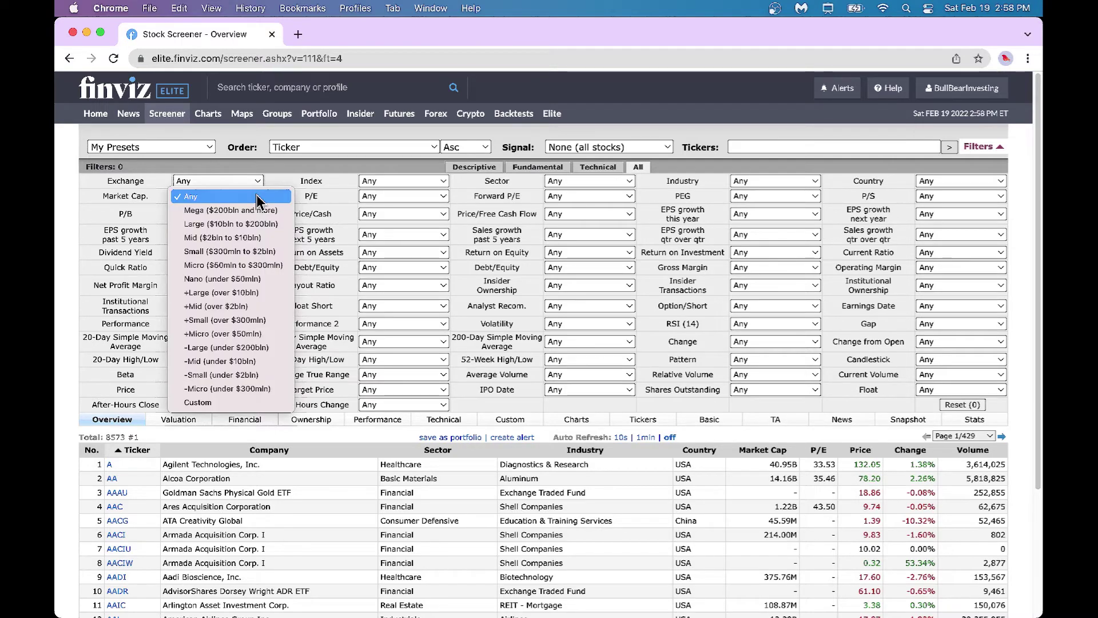
left_click(230, 402)
left_click(189, 196)
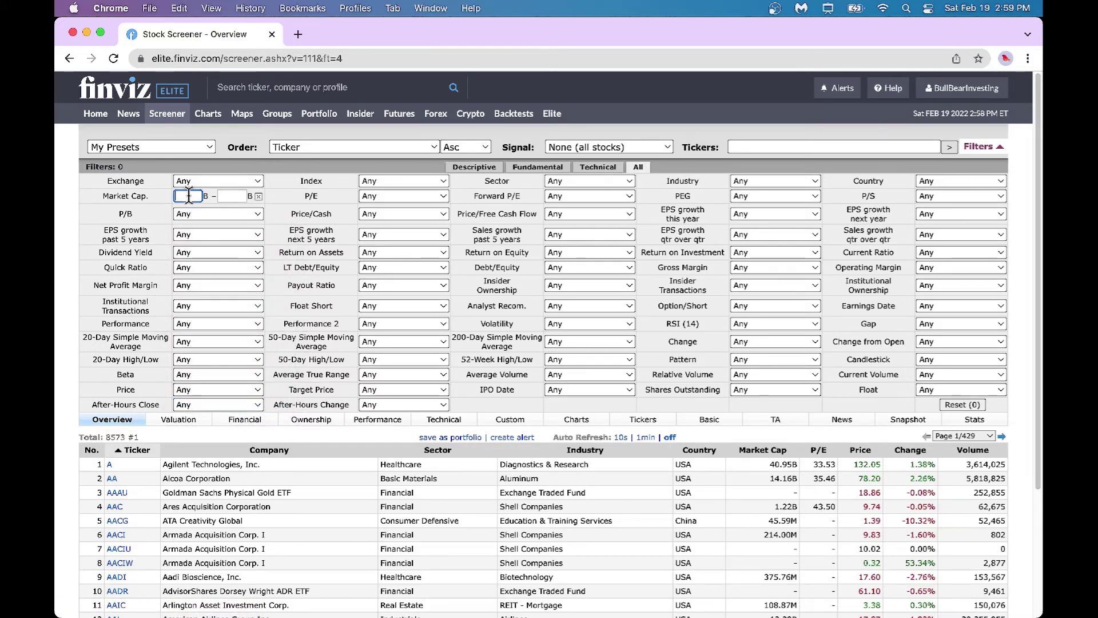
type("1")
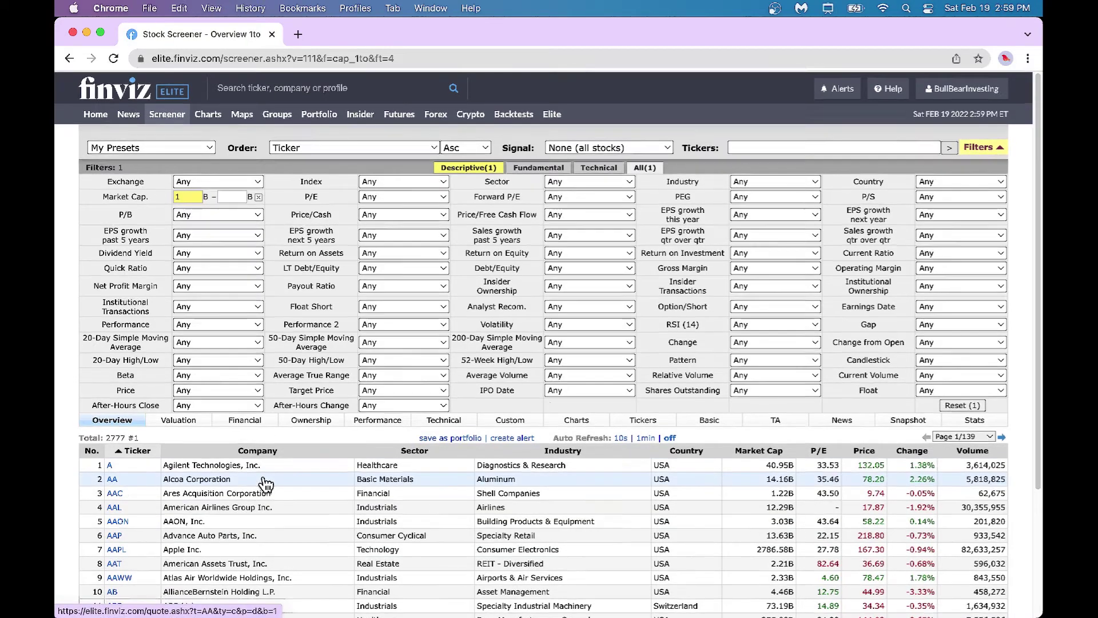
scroll(266, 485, "down", 3)
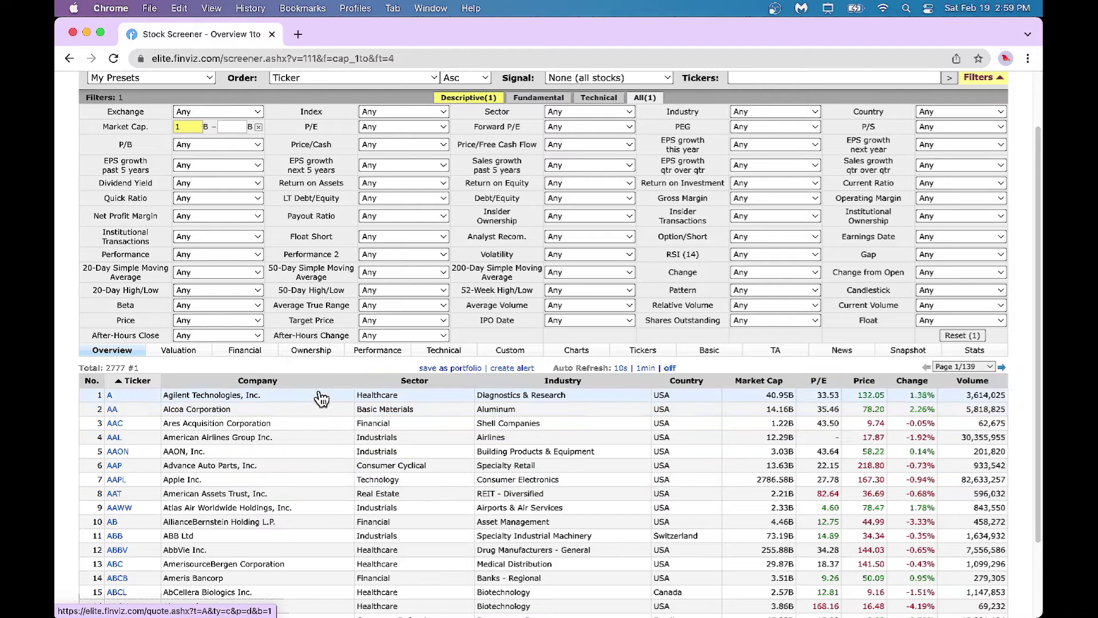
scroll(369, 537, "up", 3)
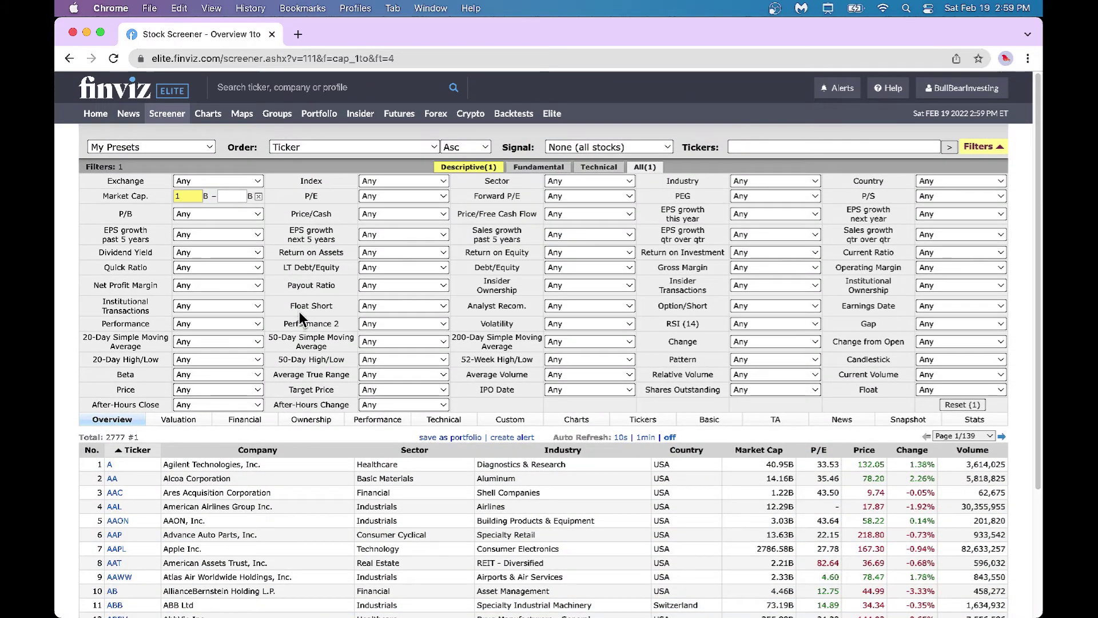
- Filter the stocks to a price over $10
left_click(257, 390)
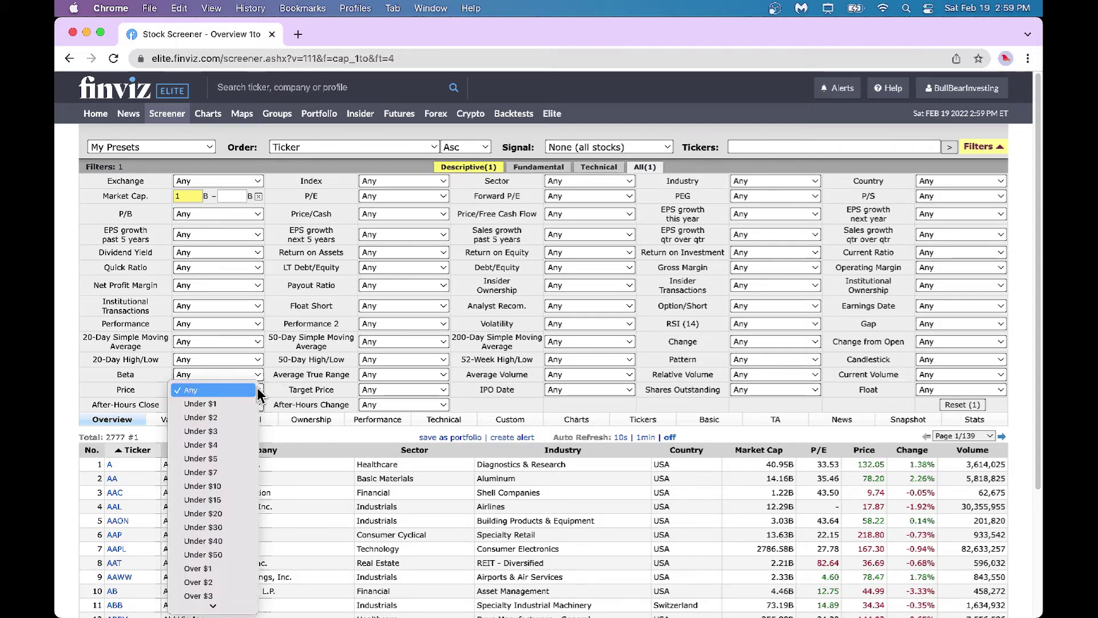
scroll(246, 452, "down", 5)
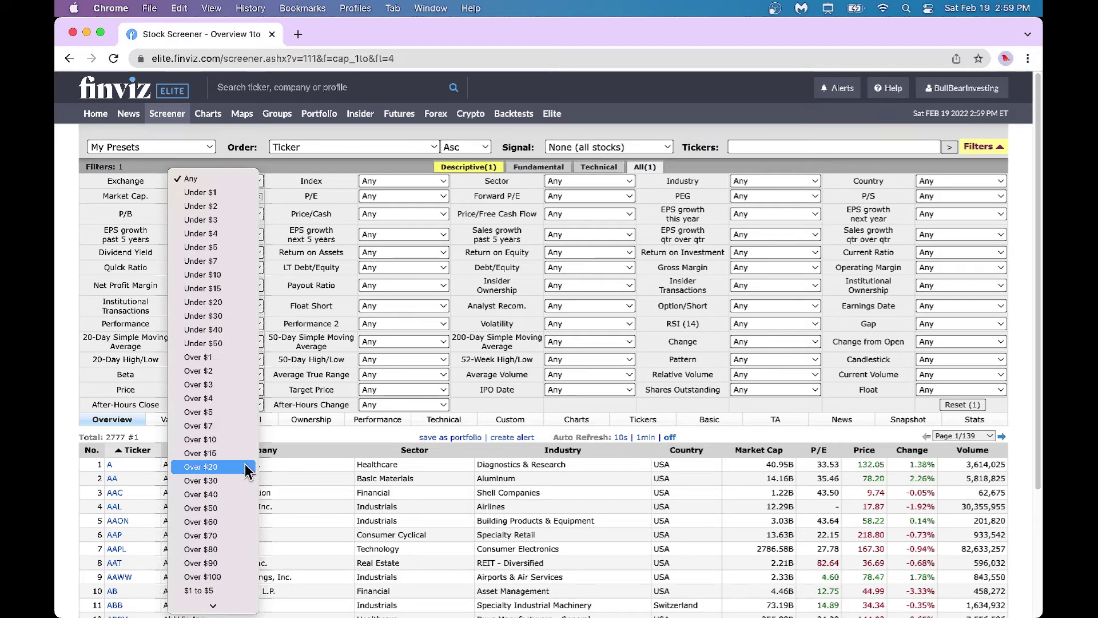
left_click(224, 441)
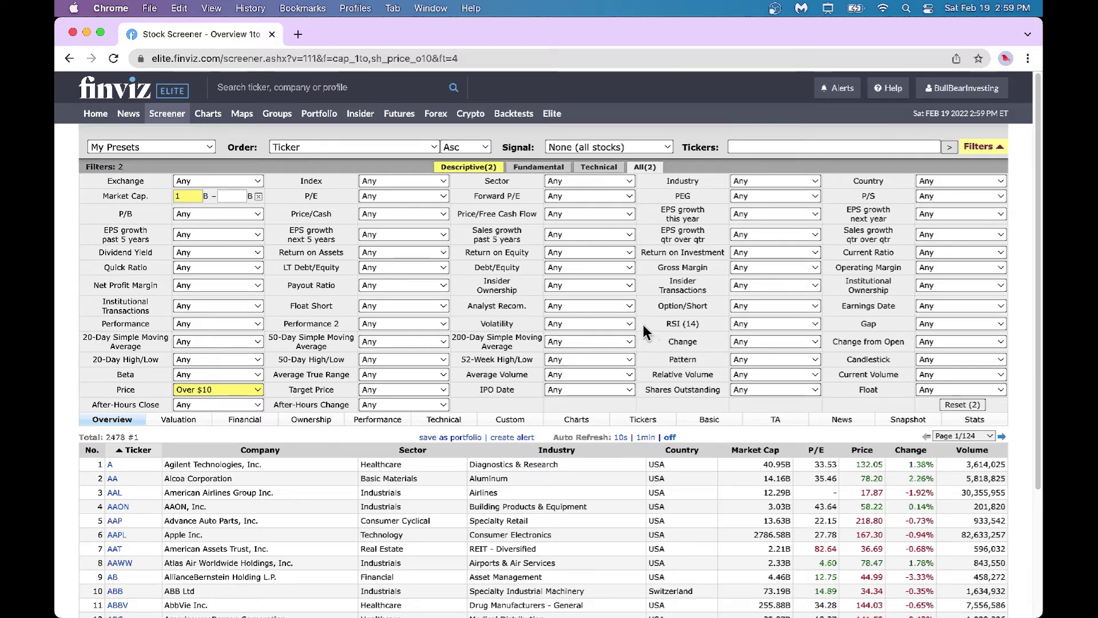
- Check the quarter-over-quarter EPS growth description, and filter for quarter-over-quarter sales growth over 20%
mouse_move(510, 245)
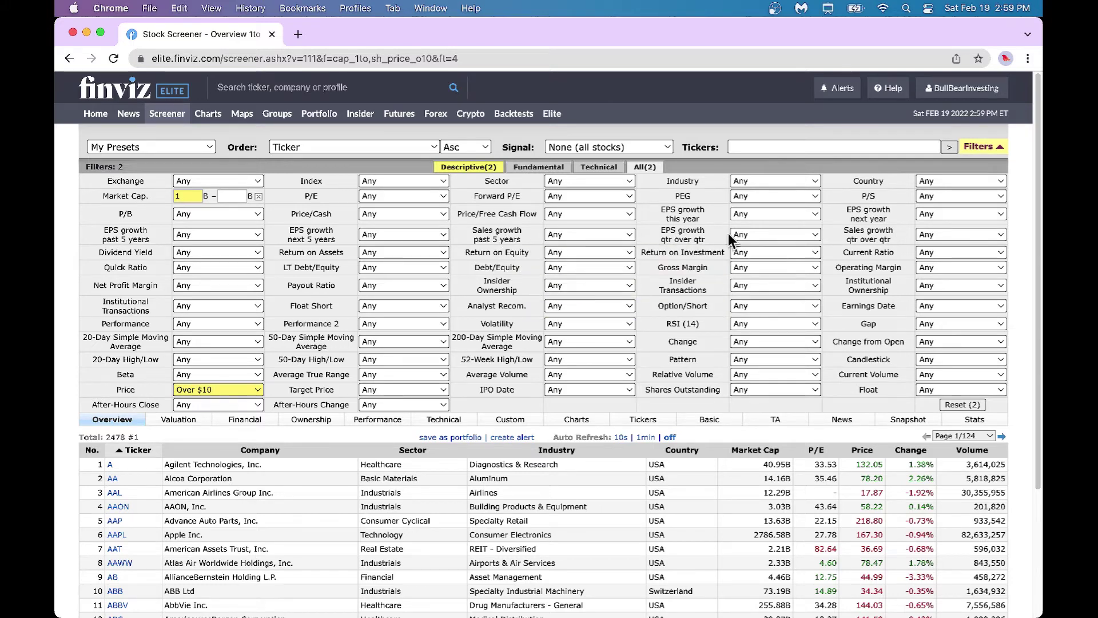
mouse_move(701, 243)
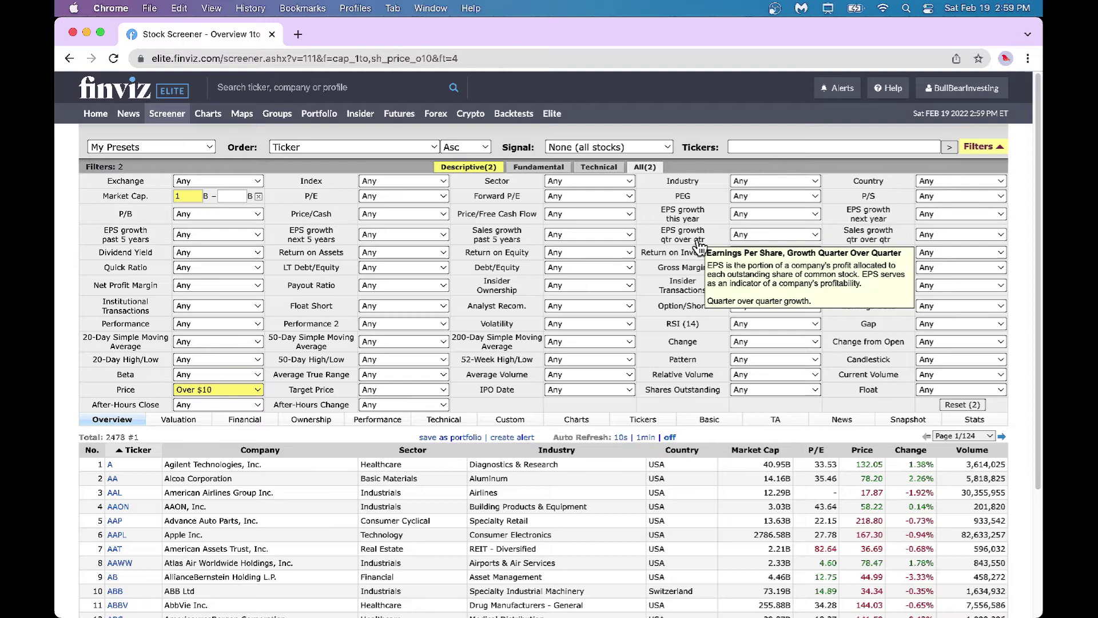
left_click(931, 234)
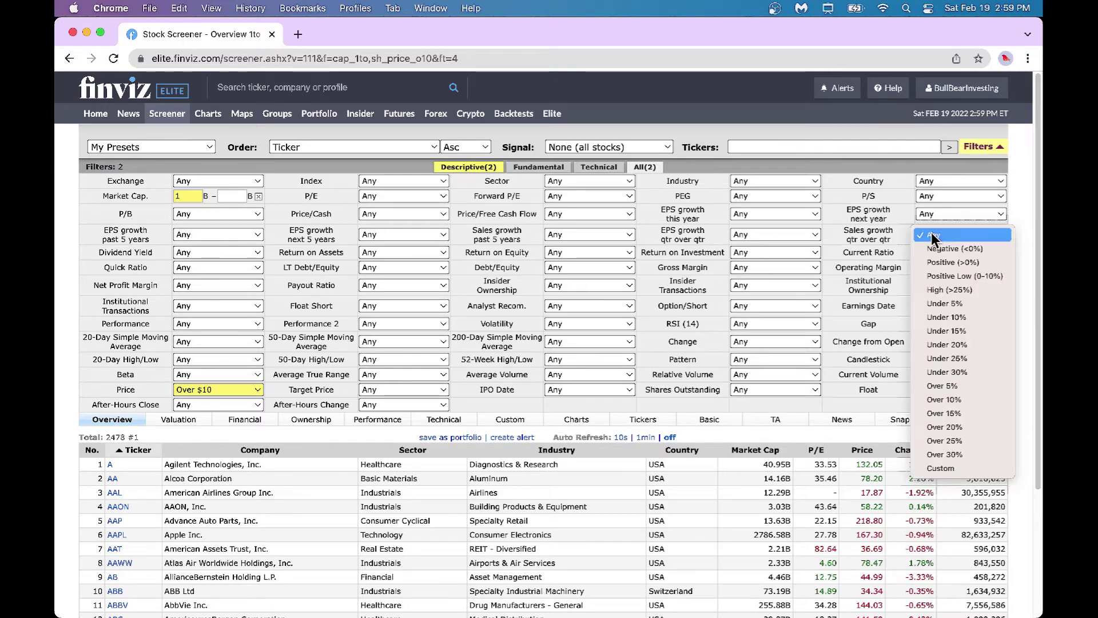
left_click(948, 427)
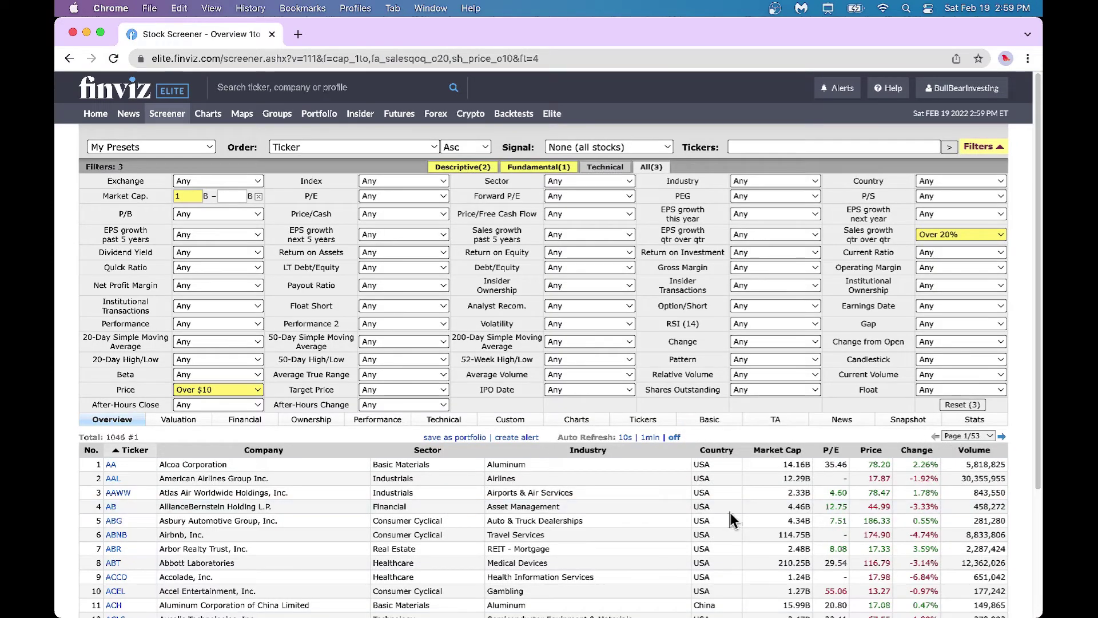
scroll(729, 509, "down", 3)
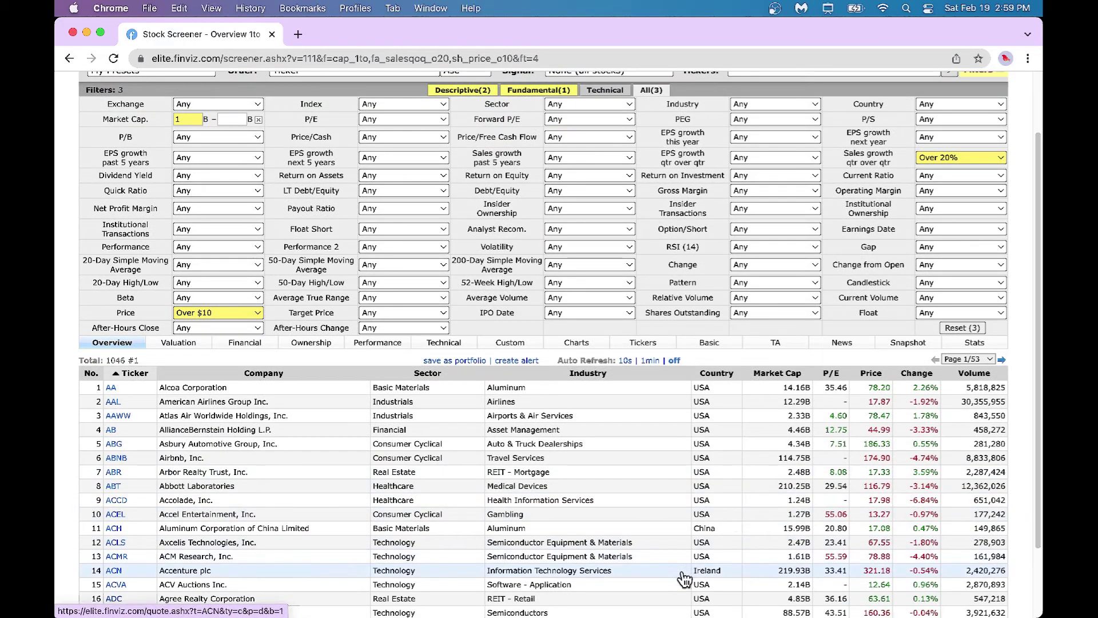
scroll(684, 572, "up", 3)
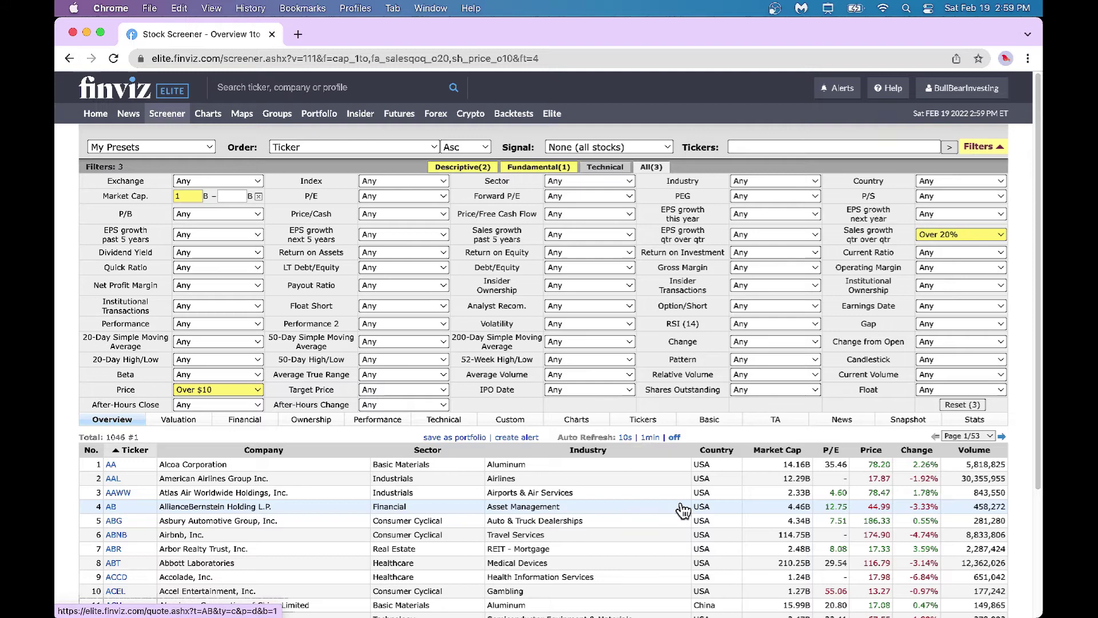
- Limit the screen to companies with a gross margin over 40% and skim the filtered list
left_click(815, 268)
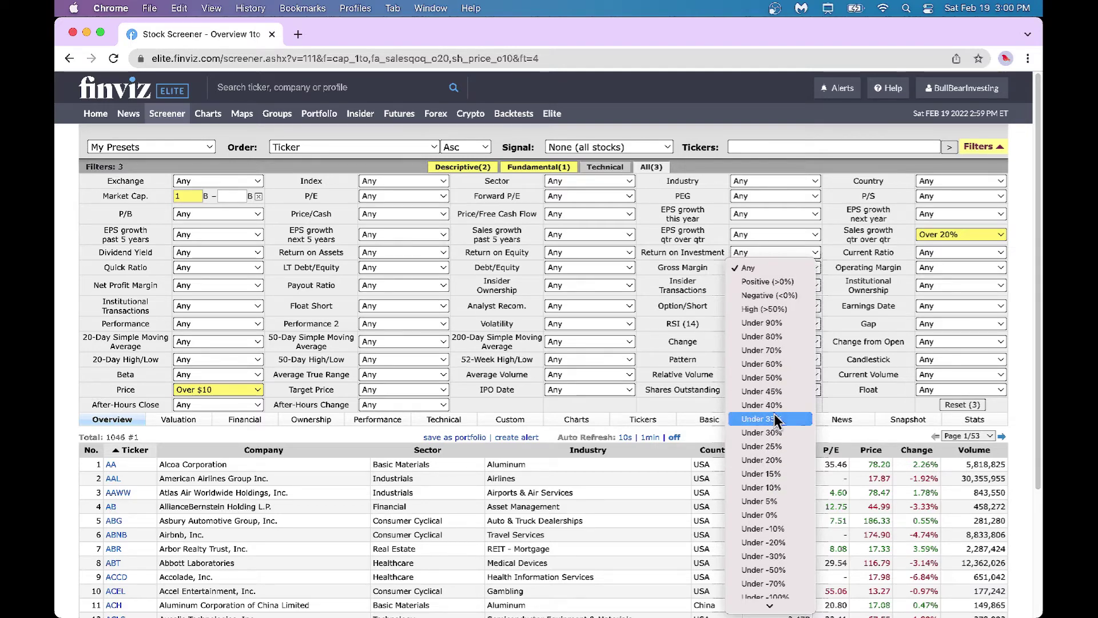
scroll(778, 421, "down", 3)
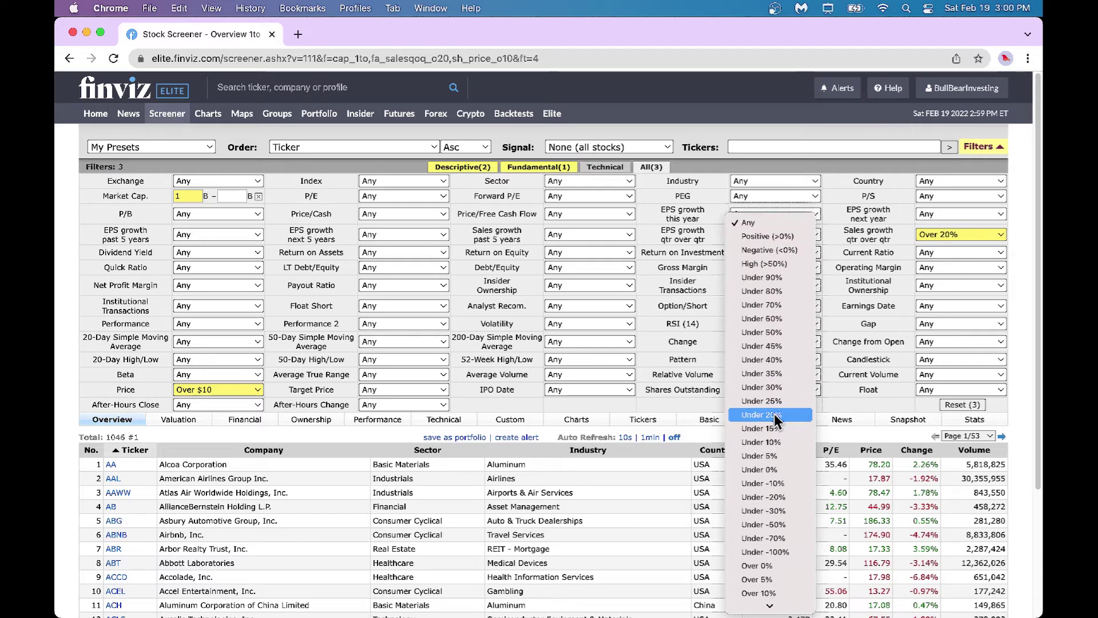
scroll(777, 421, "down", 5)
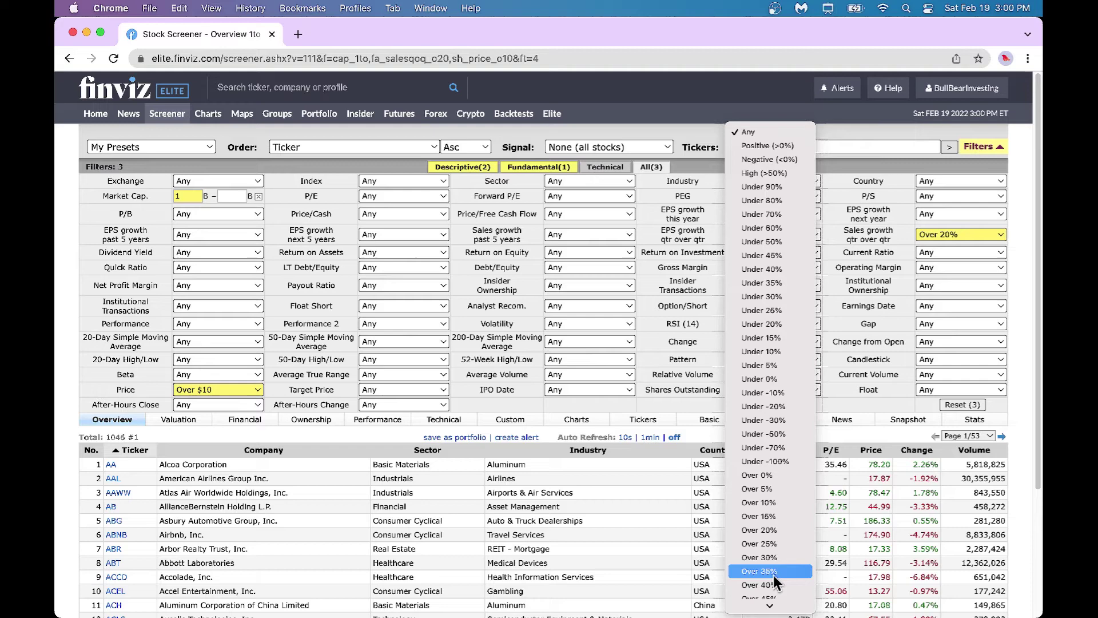
scroll(773, 575, "down", 4)
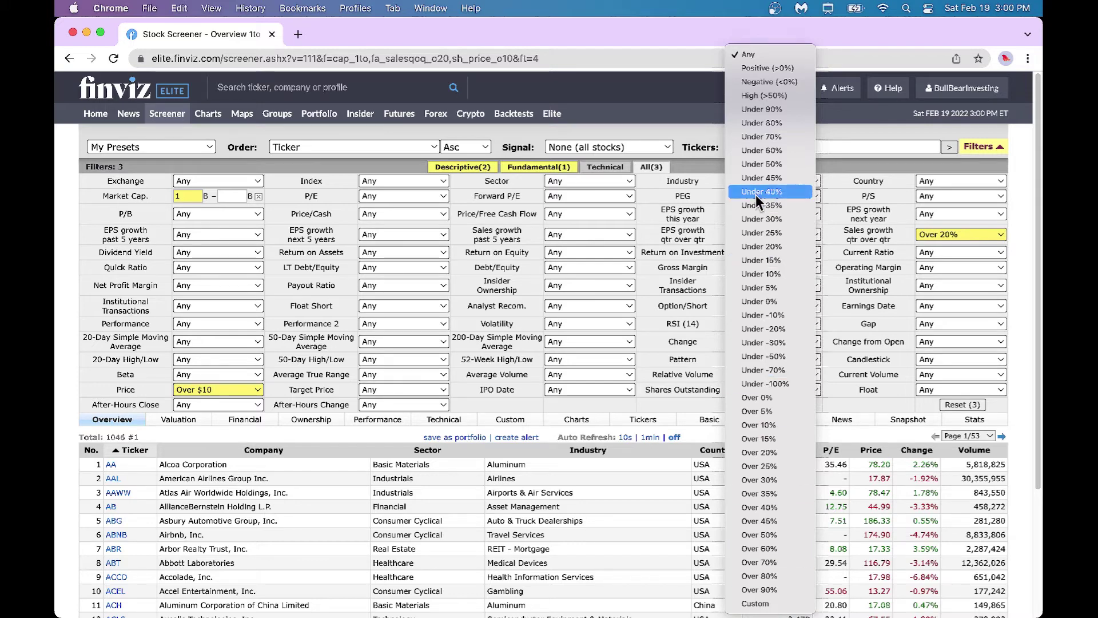
left_click(771, 507)
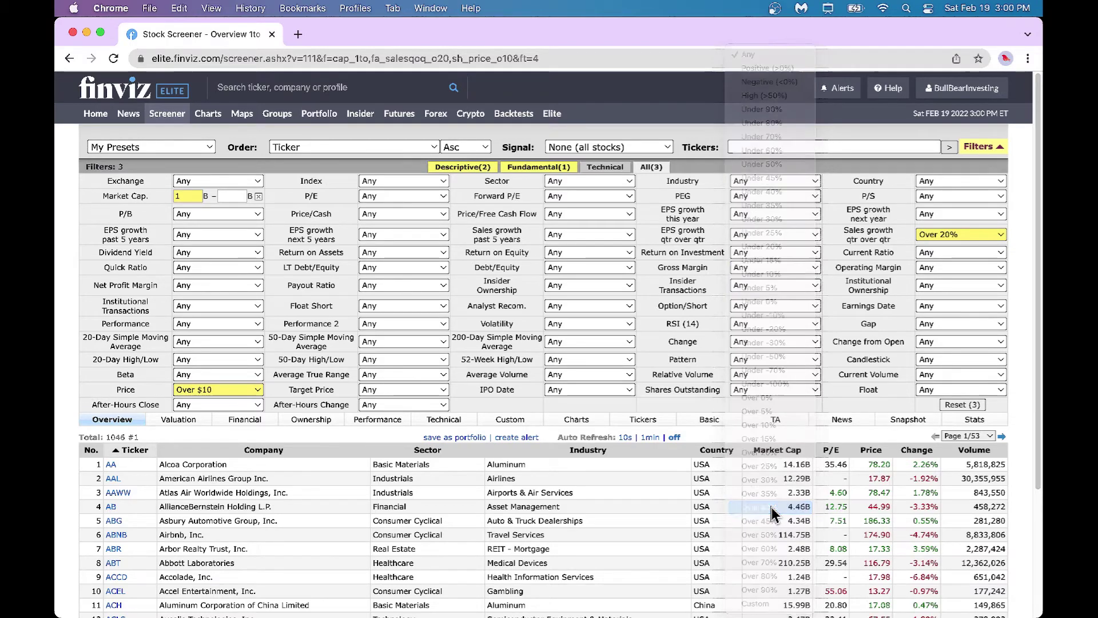
scroll(800, 487, "down", 3)
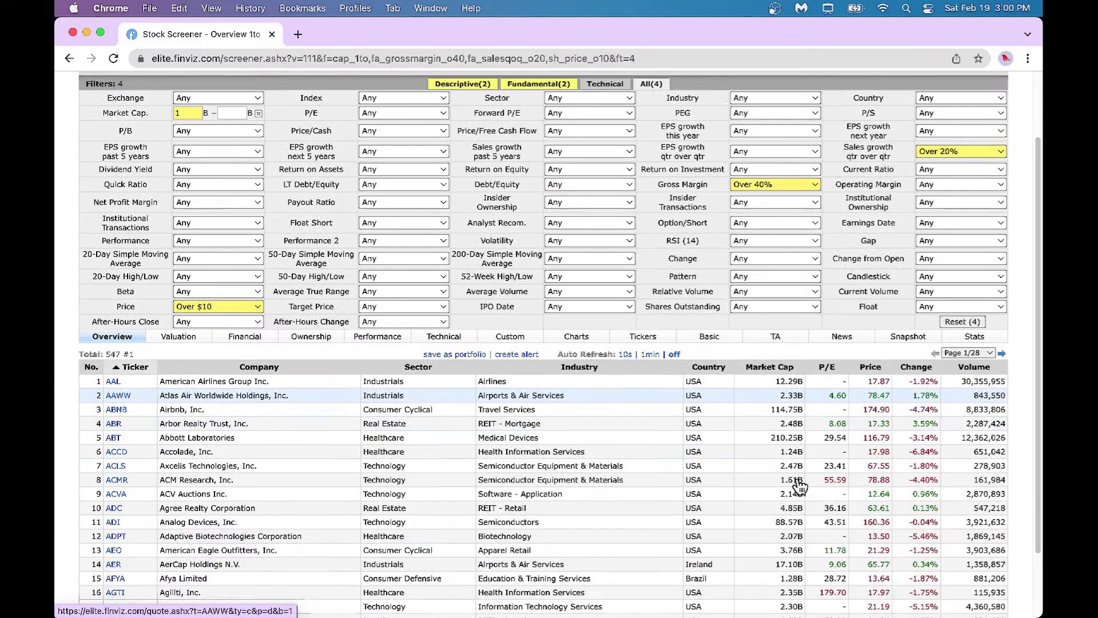
scroll(730, 517, "up", 1)
scroll(730, 518, "down", 2)
scroll(730, 518, "up", 3)
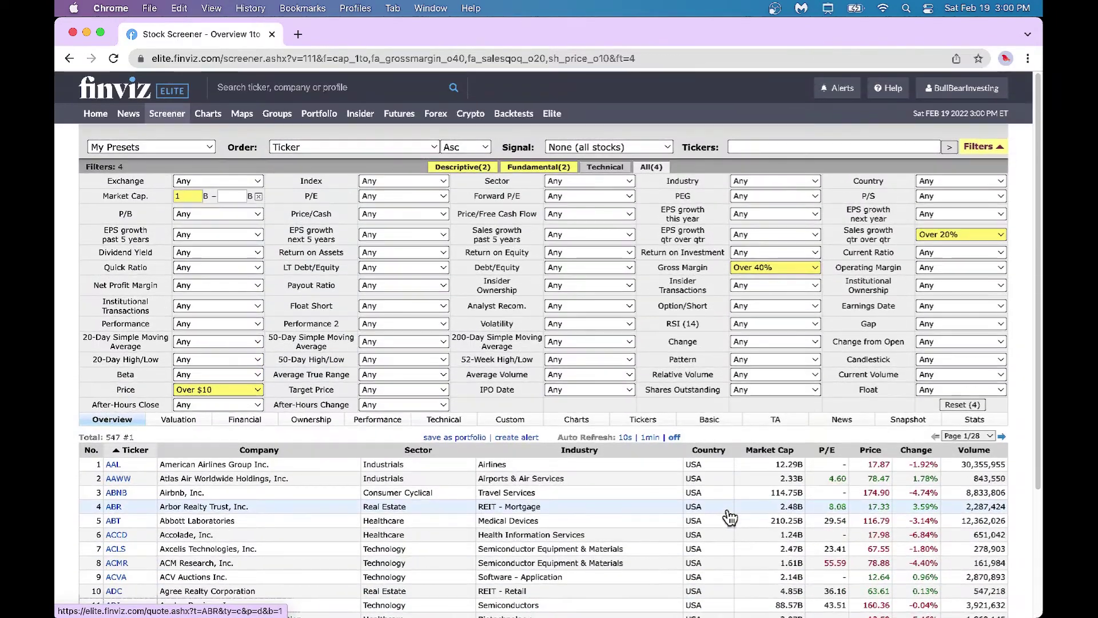
scroll(730, 518, "down", 1)
scroll(730, 518, "up", 1)
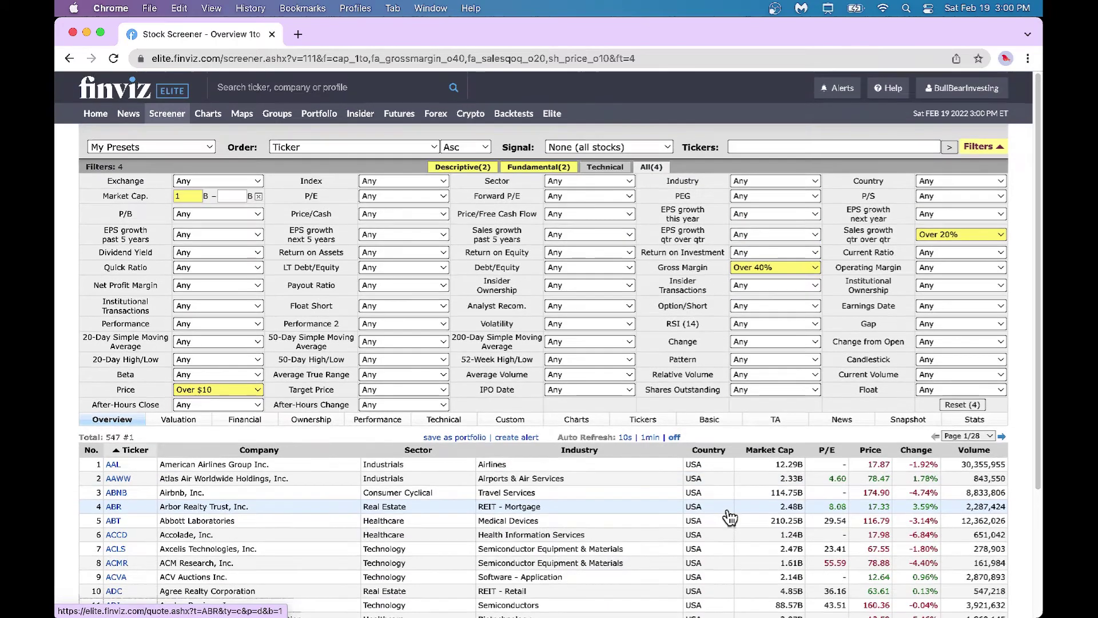
- Require a positive net profit margin (>0%) and review the first page of matching companies
left_click(260, 291)
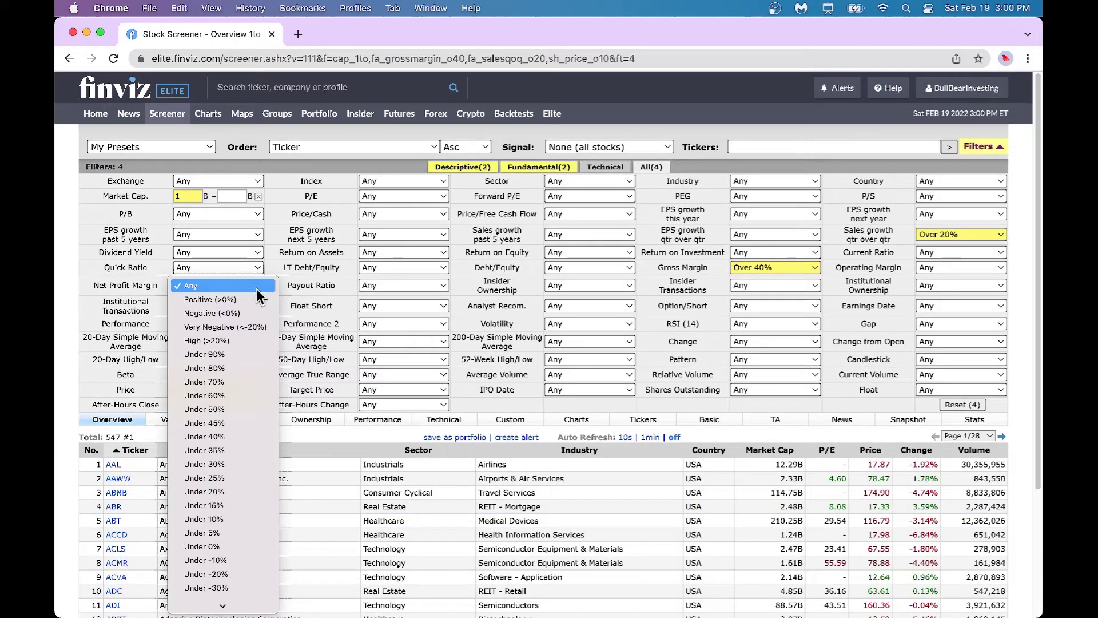
left_click(255, 300)
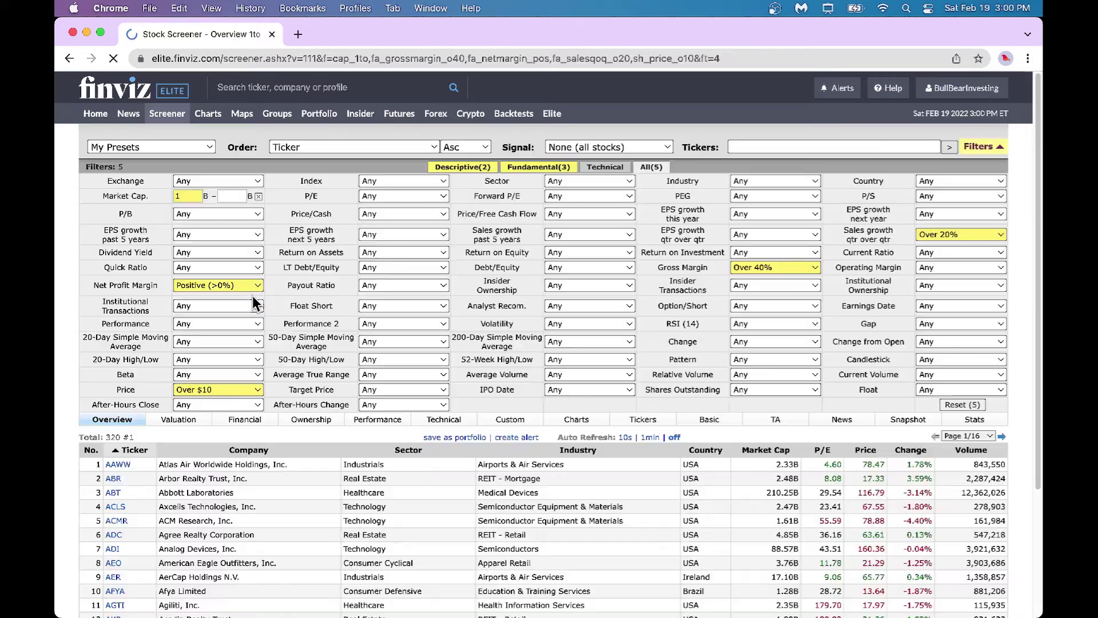
scroll(433, 491, "down", 5)
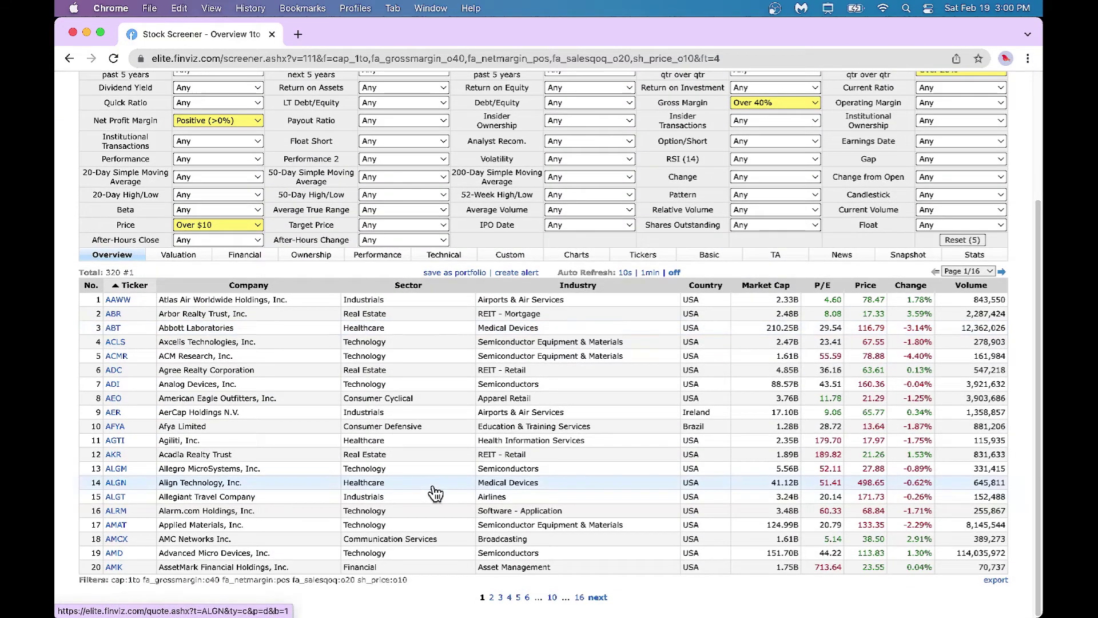
scroll(436, 493, "up", 2)
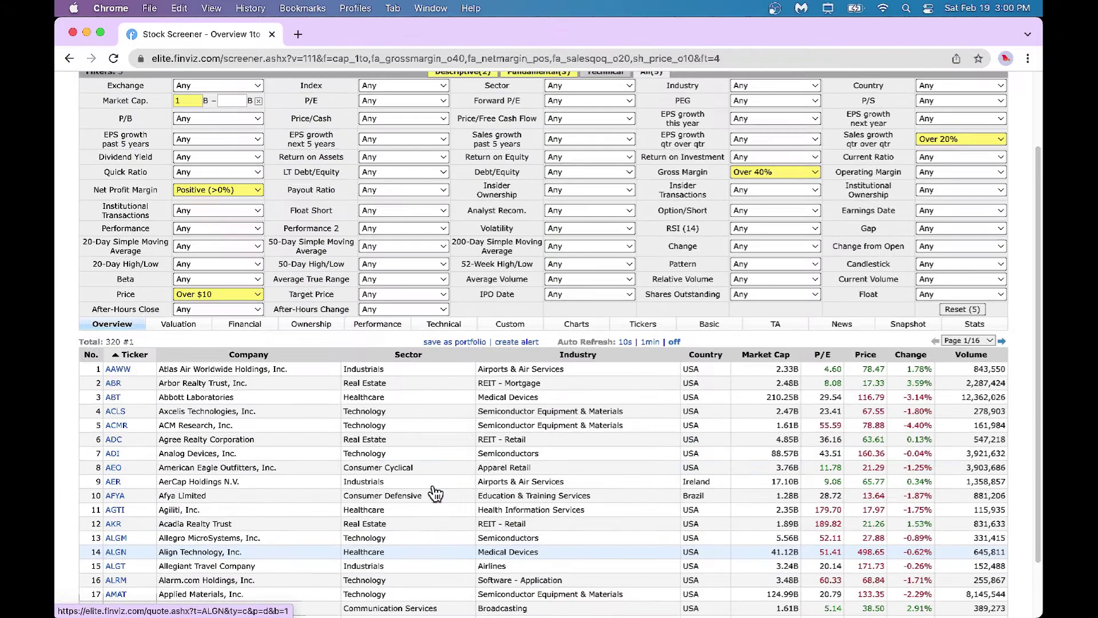
scroll(436, 493, "up", 3)
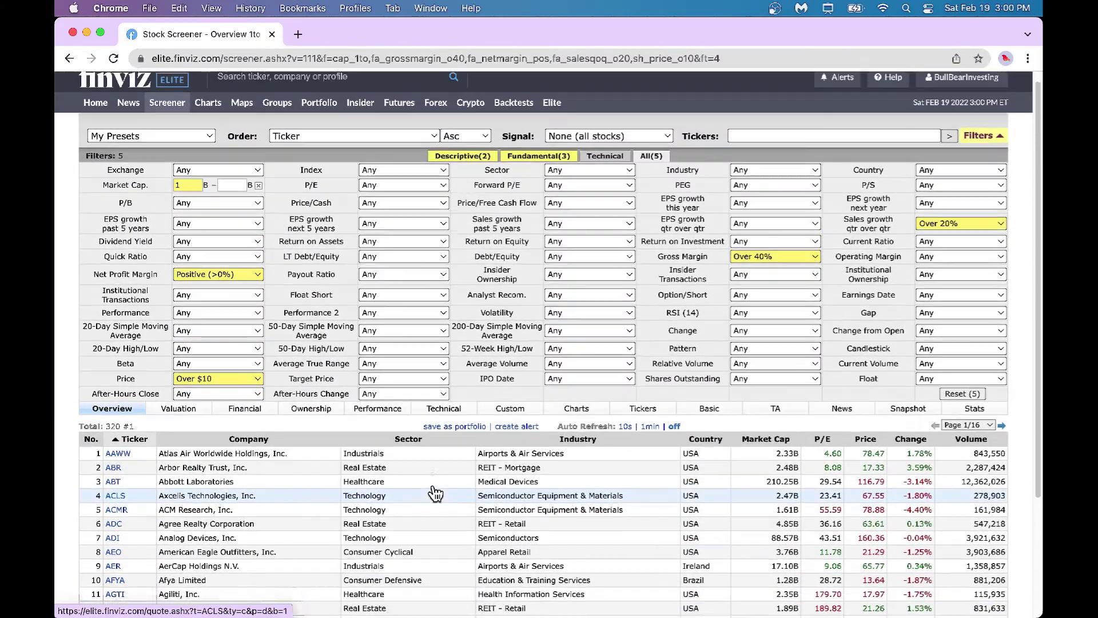
scroll(436, 493, "down", 2)
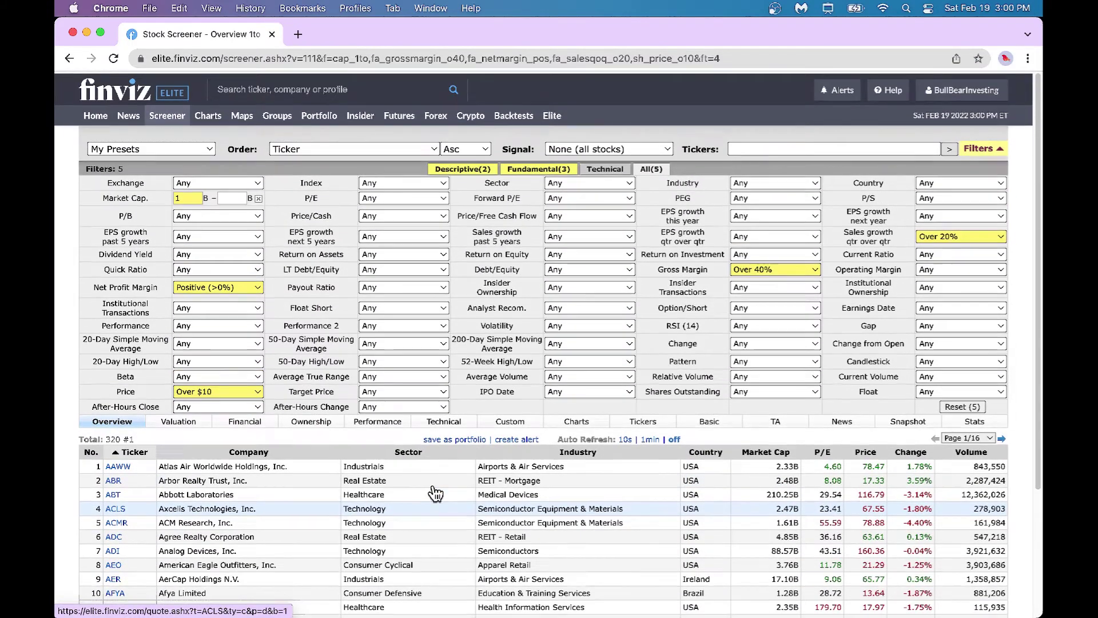
- Set the current volume filter to over 500K and look through the remaining stocks
scroll(436, 493, "up", 1)
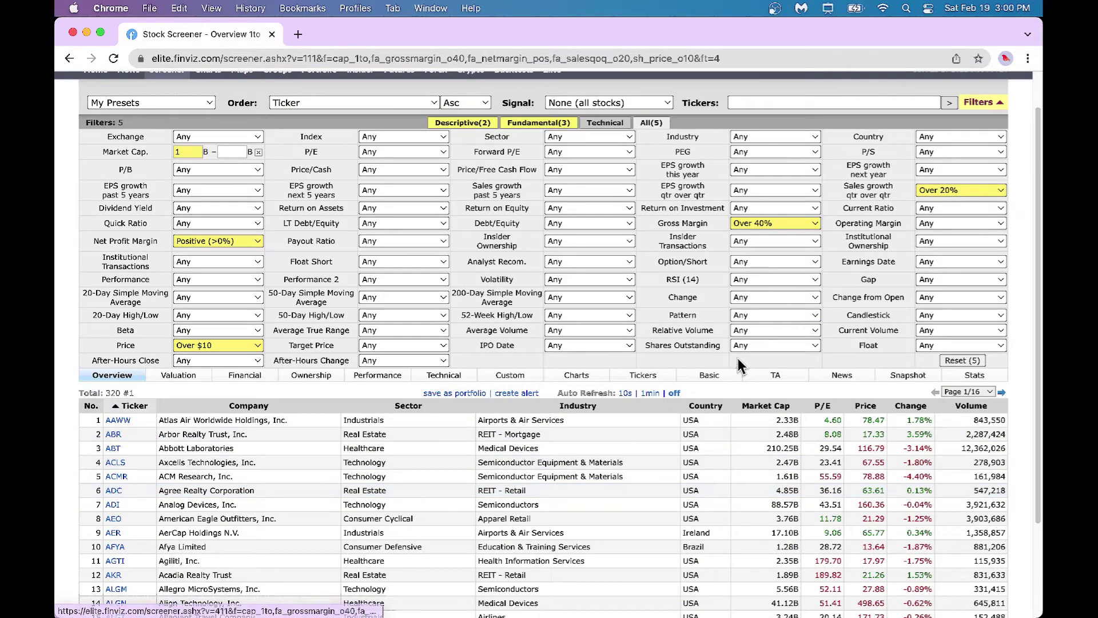
left_click(955, 335)
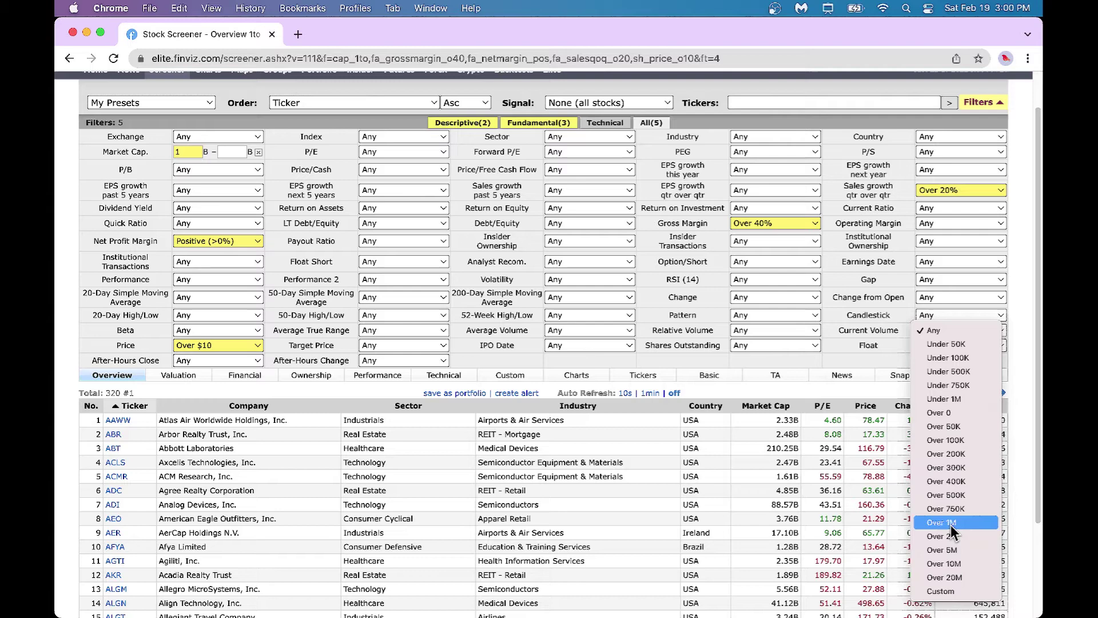
left_click(957, 496)
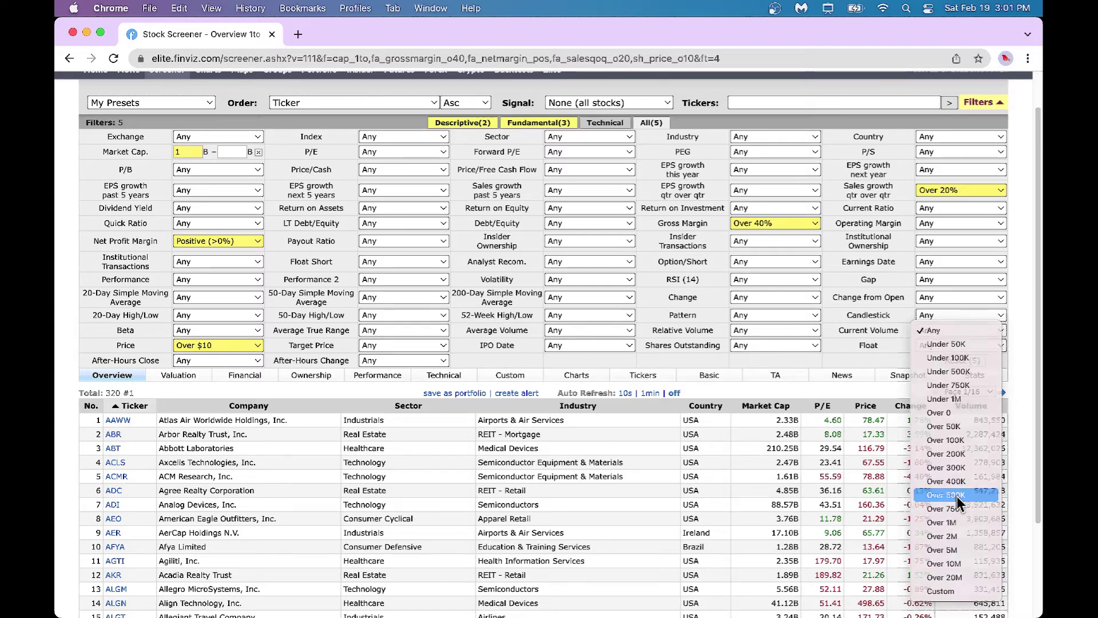
scroll(948, 517, "down", 5)
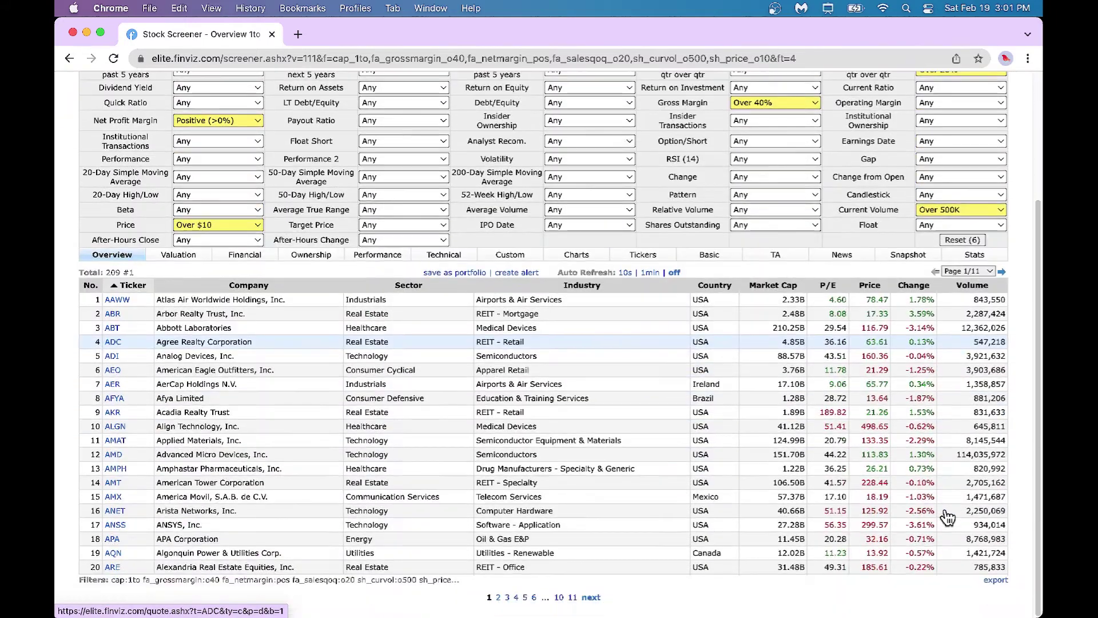
- Try restricting the screen to the Stocks only (ex-Funds) industry option and the Technology sector
scroll(948, 517, "up", 5)
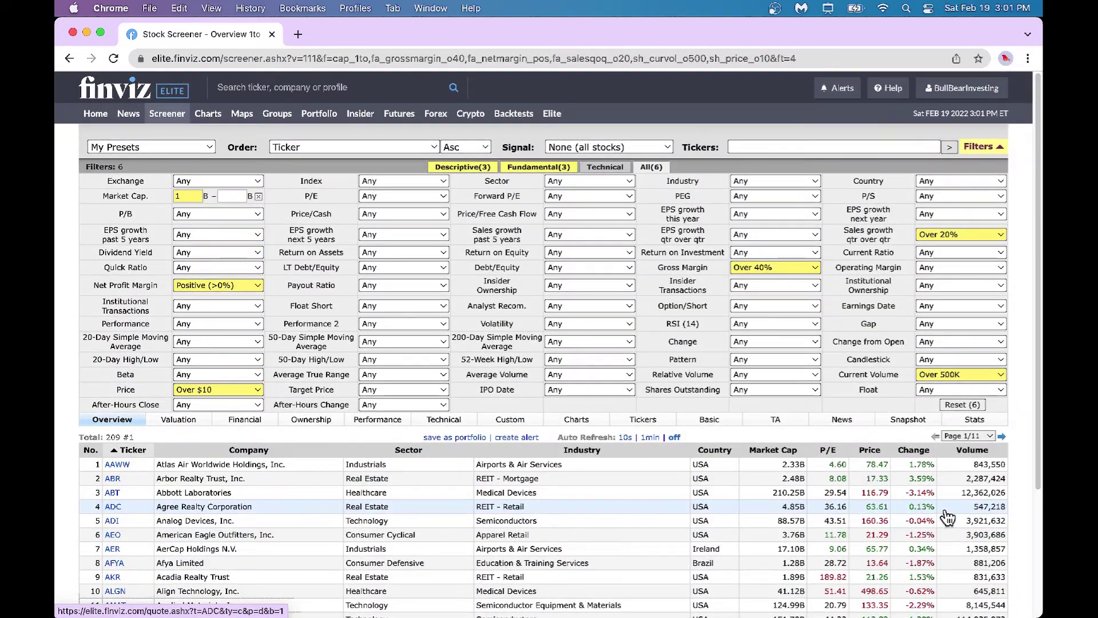
scroll(948, 517, "down", 5)
scroll(948, 517, "up", 5)
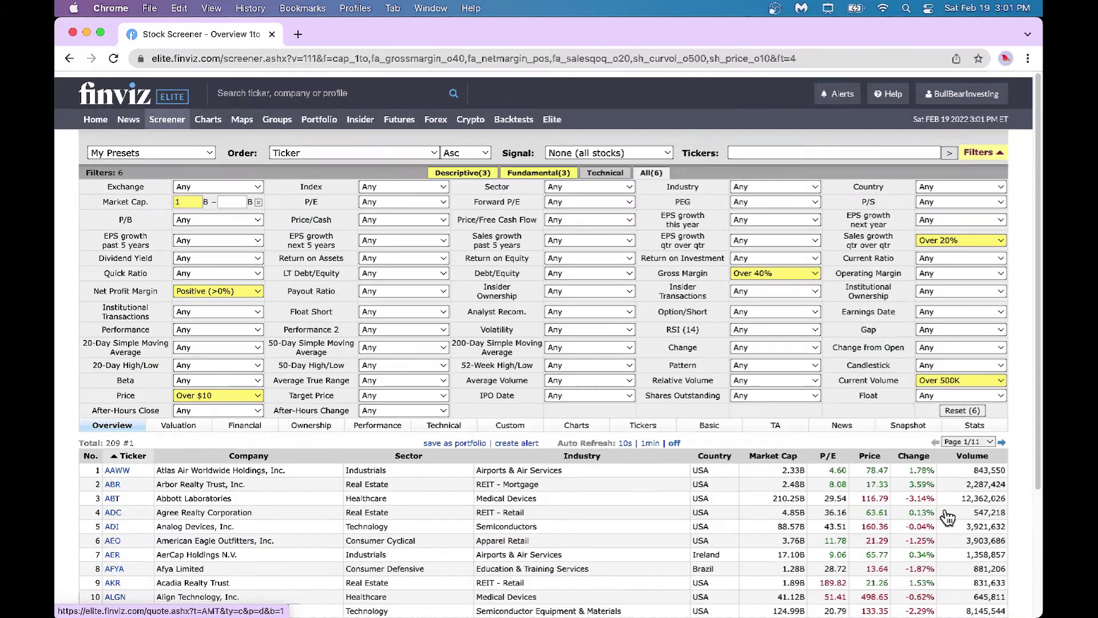
scroll(948, 517, "down", 1)
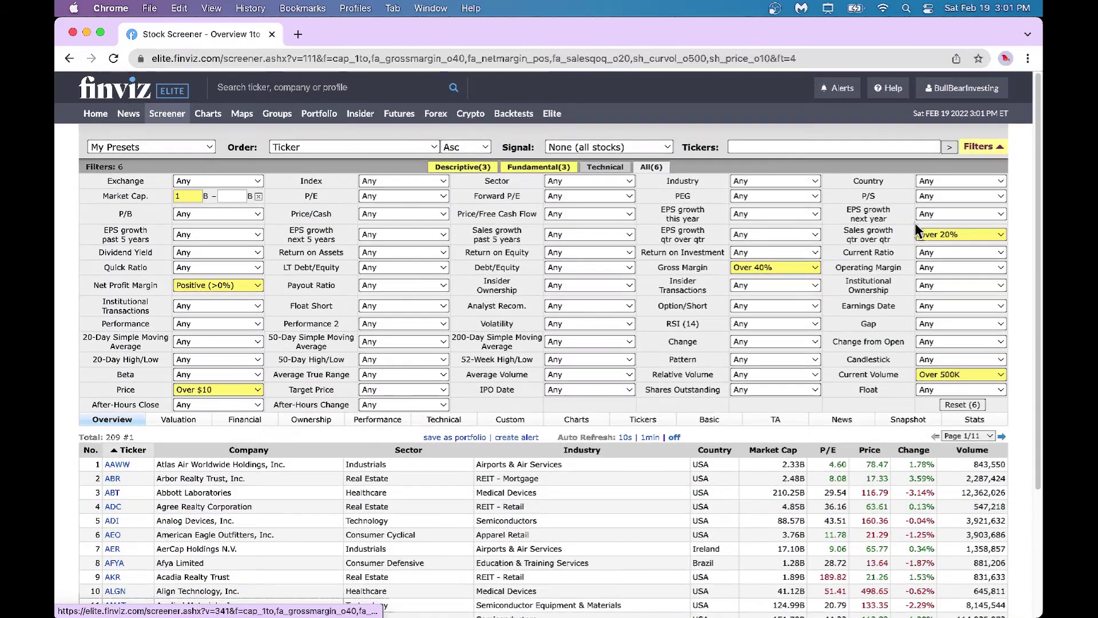
left_click(815, 183)
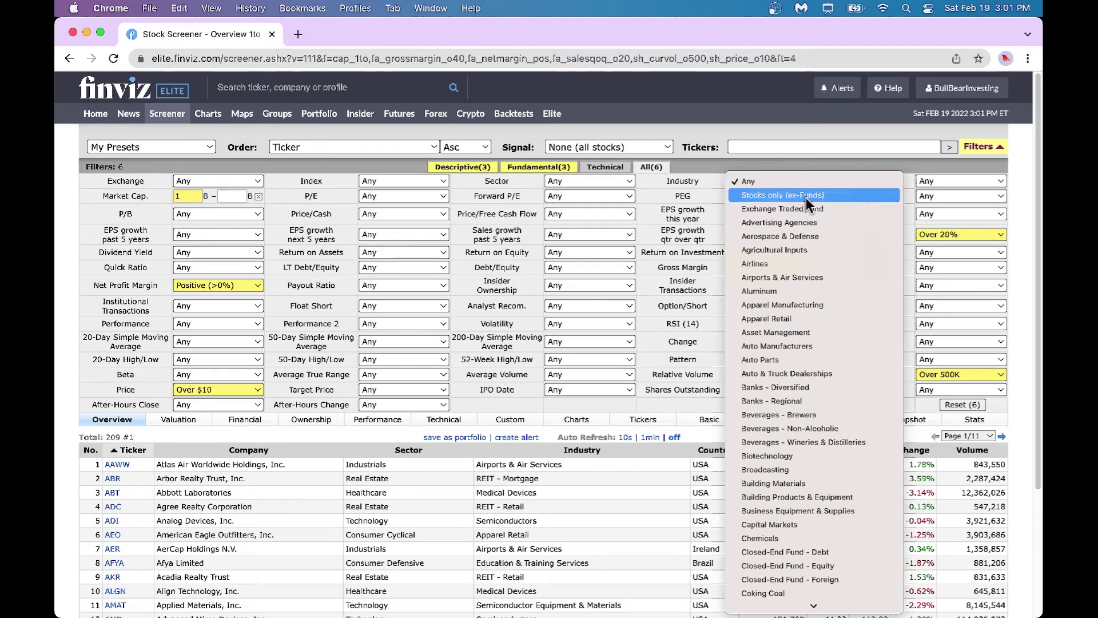
left_click(806, 195)
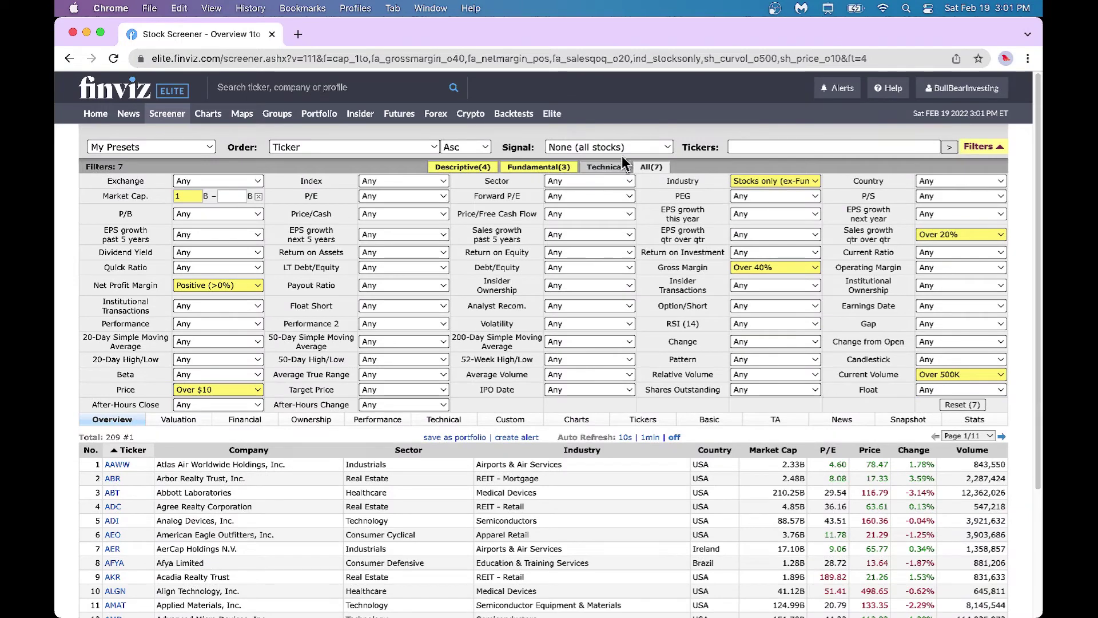
left_click(630, 181)
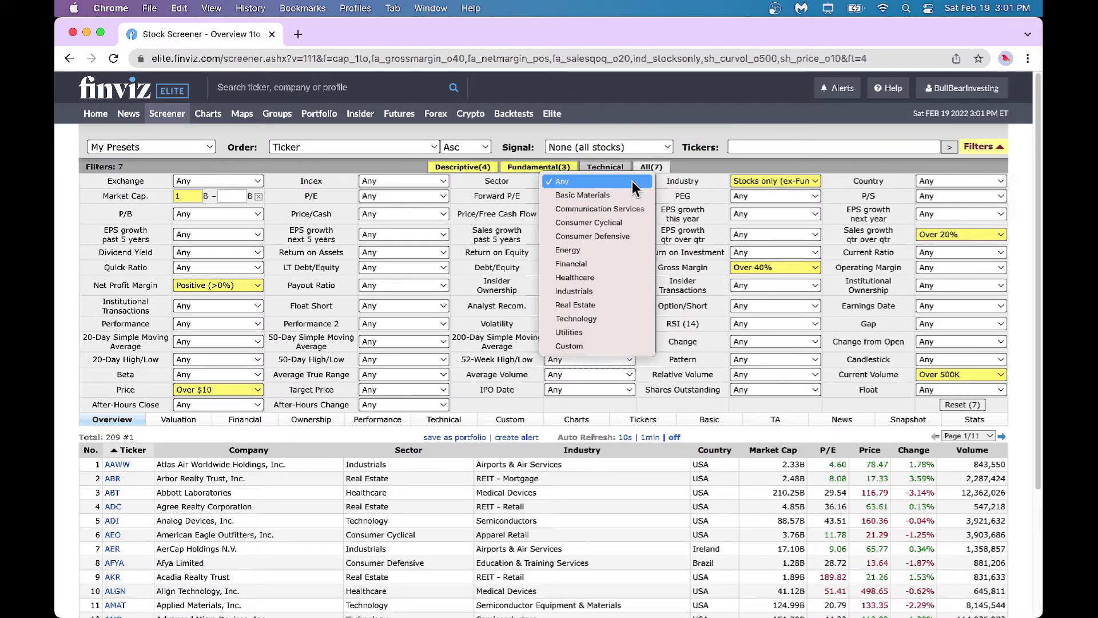
left_click(606, 318)
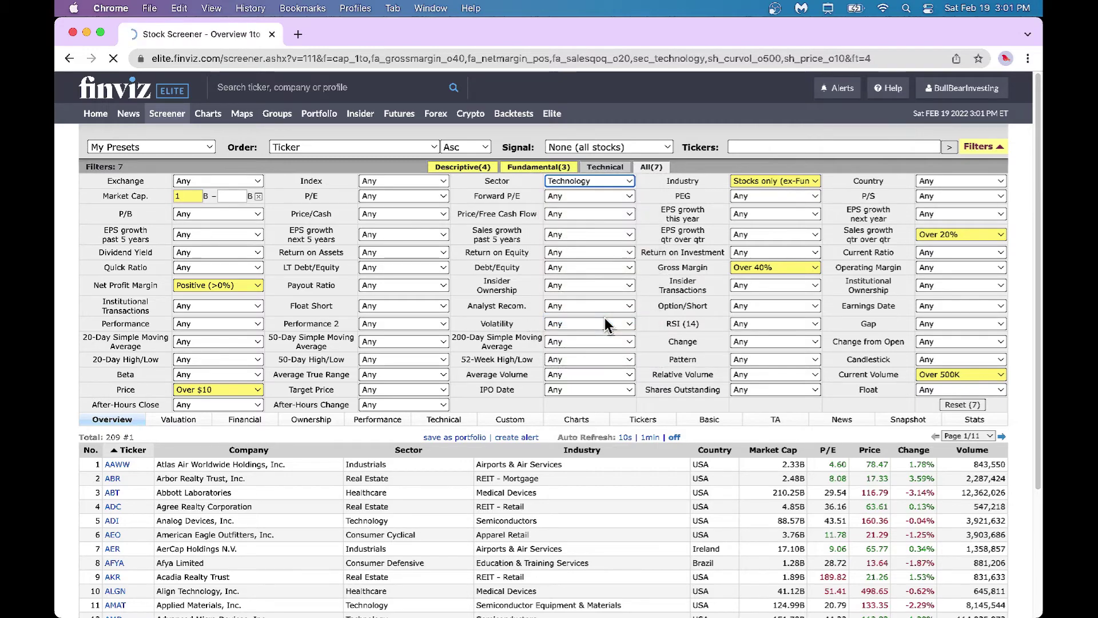
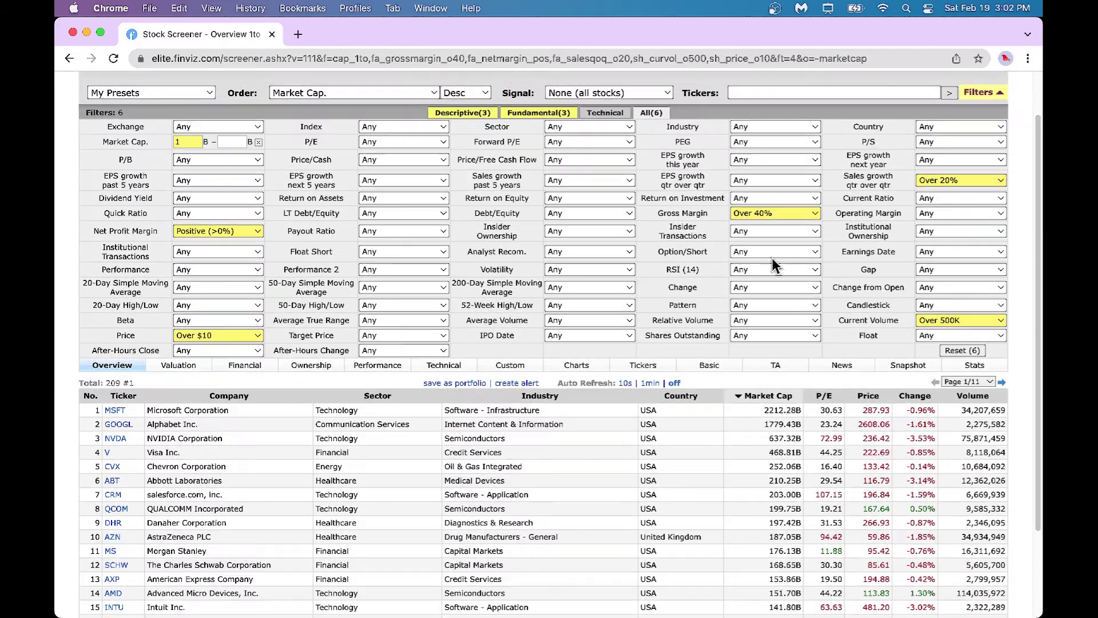
- Set the quarter-over-quarter sales growth filter to Over 10% and look through the matching companies
left_click(998, 182)
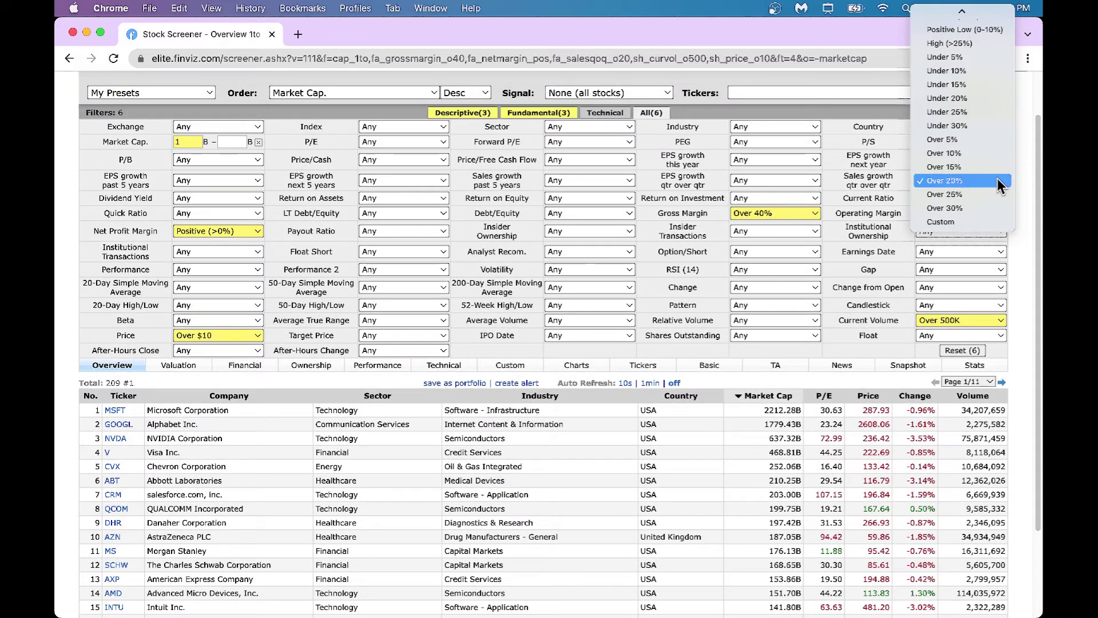
left_click(980, 154)
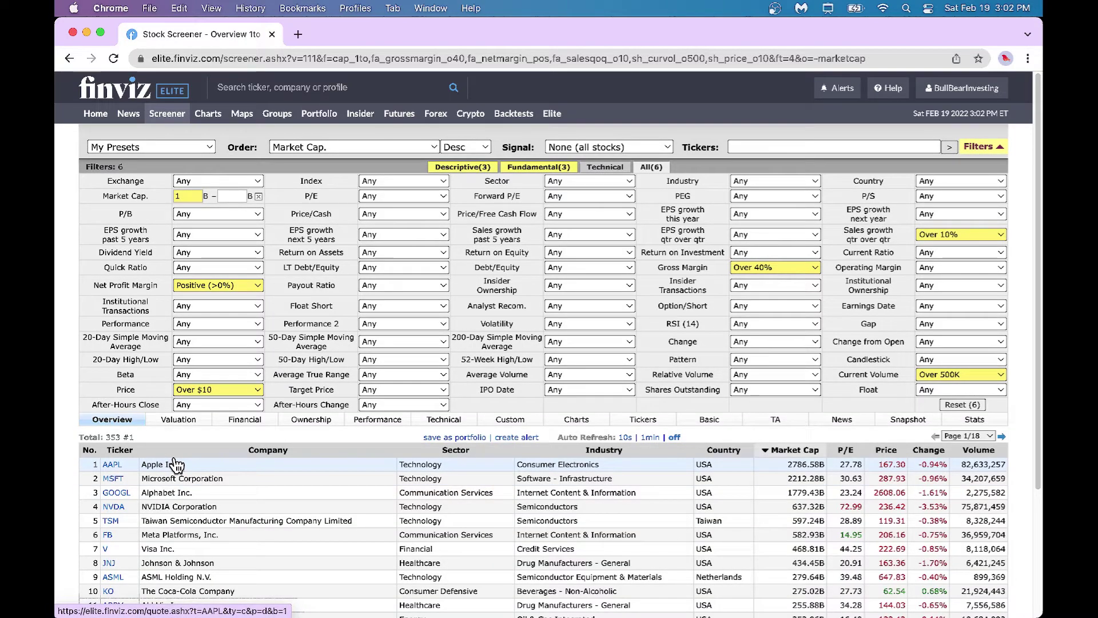
scroll(380, 518, "down", 2)
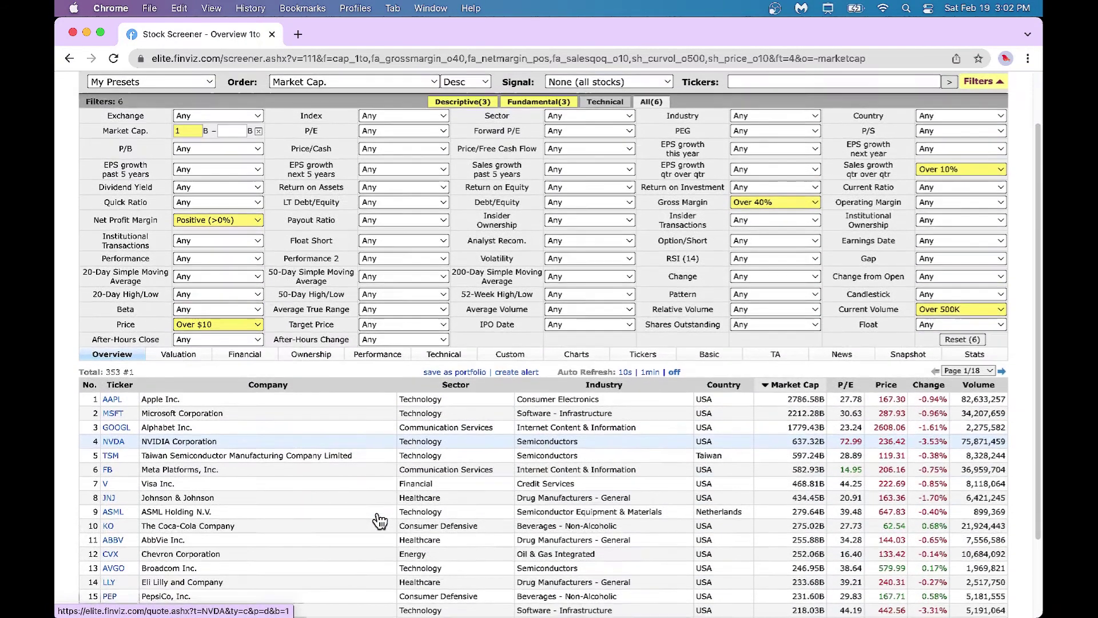
scroll(269, 464, "up", 2)
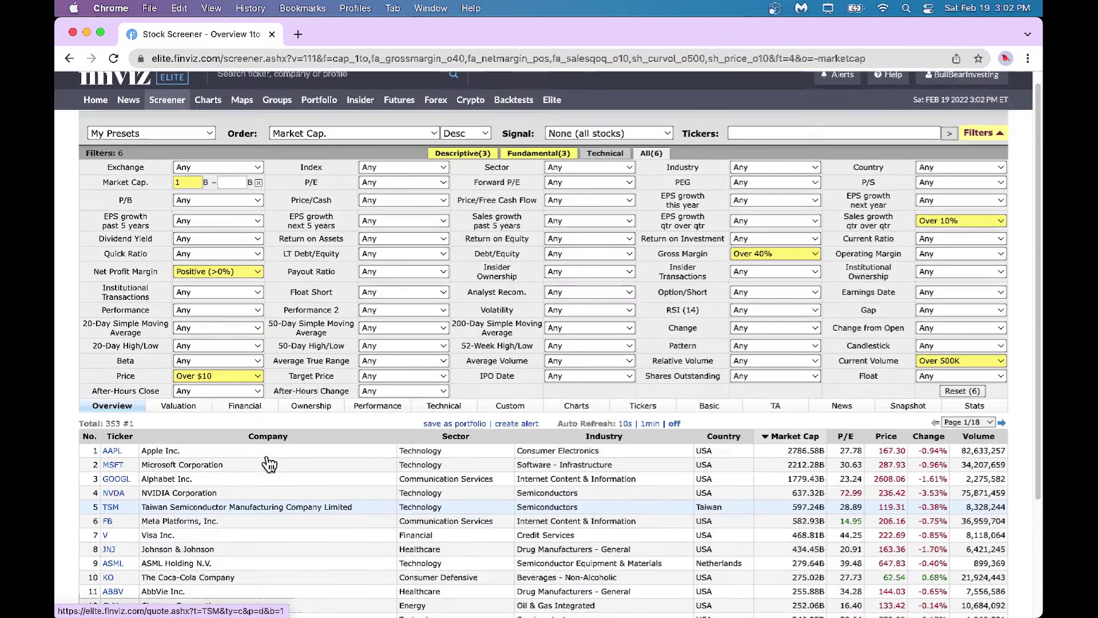
scroll(269, 464, "down", 3)
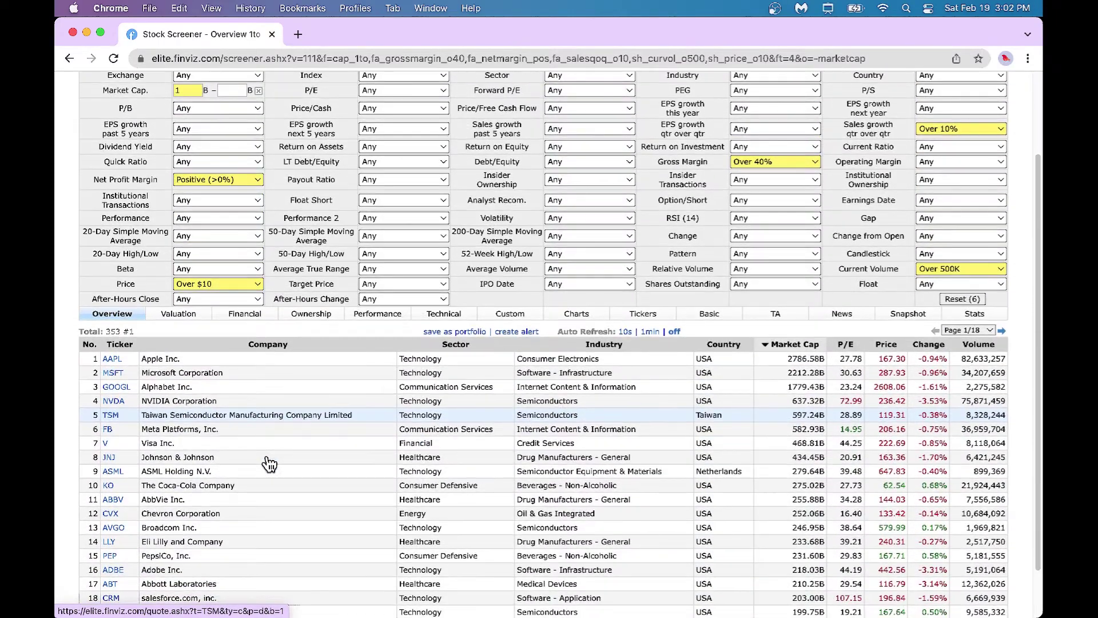
scroll(270, 463, "up", 3)
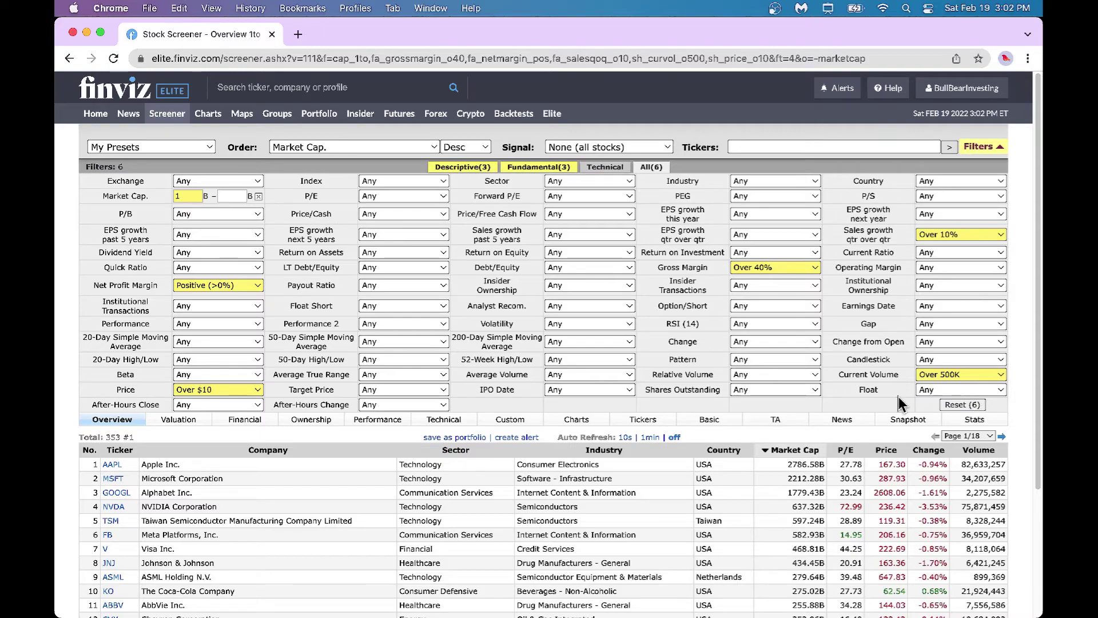
scroll(869, 422, "down", 2)
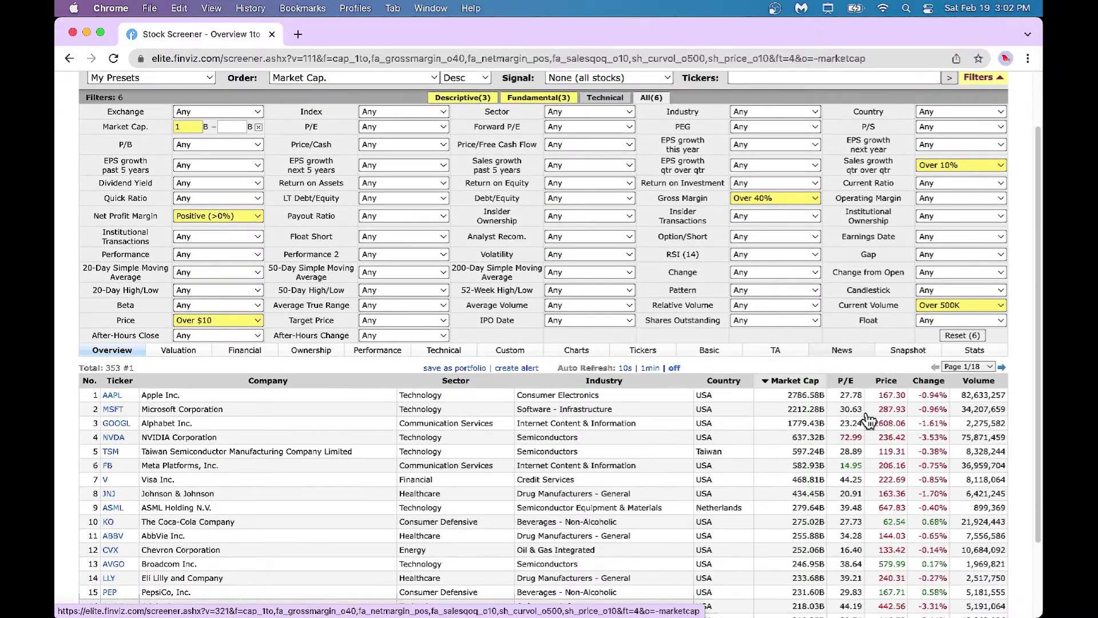
scroll(869, 422, "up", 1)
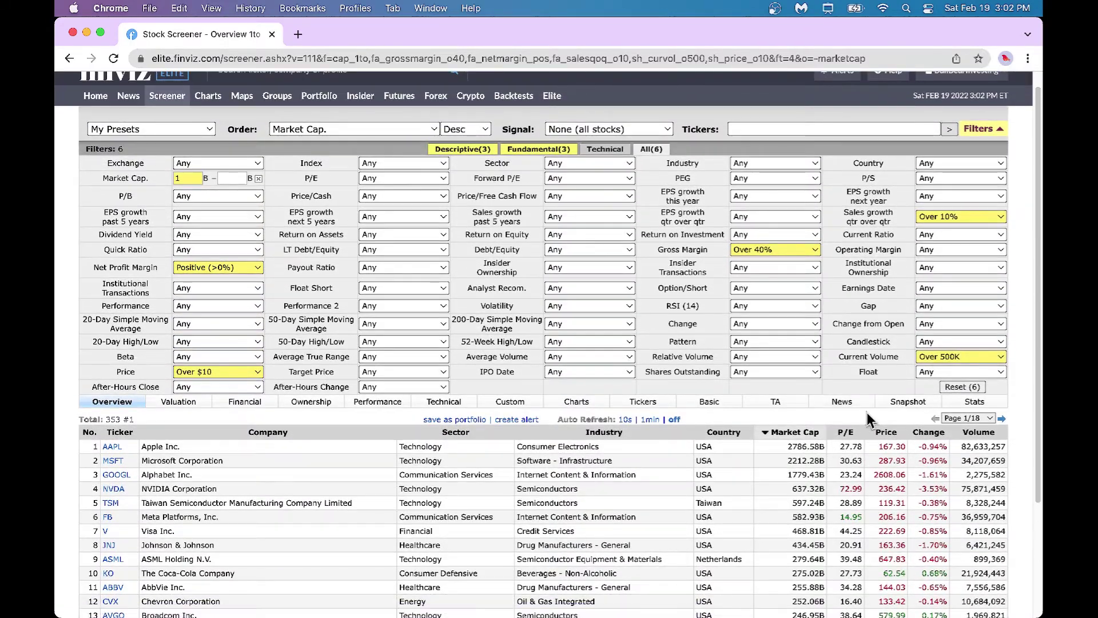
scroll(869, 421, "up", 1)
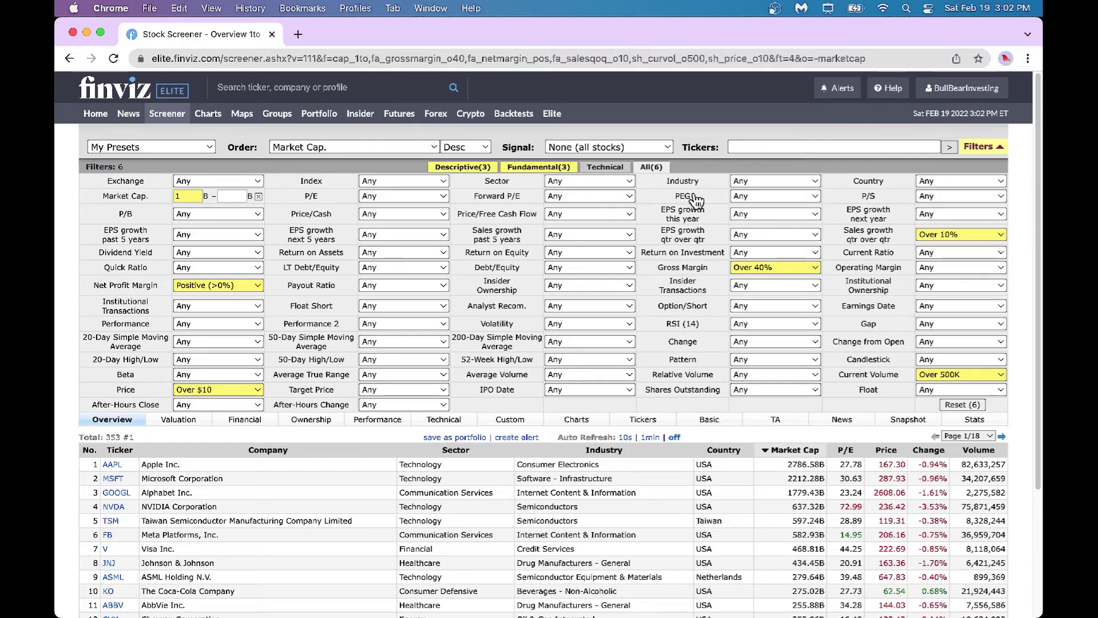
- Apply a custom P/S filter with a maximum of 15 and no minimum, and skim the matching stocks
left_click(1001, 197)
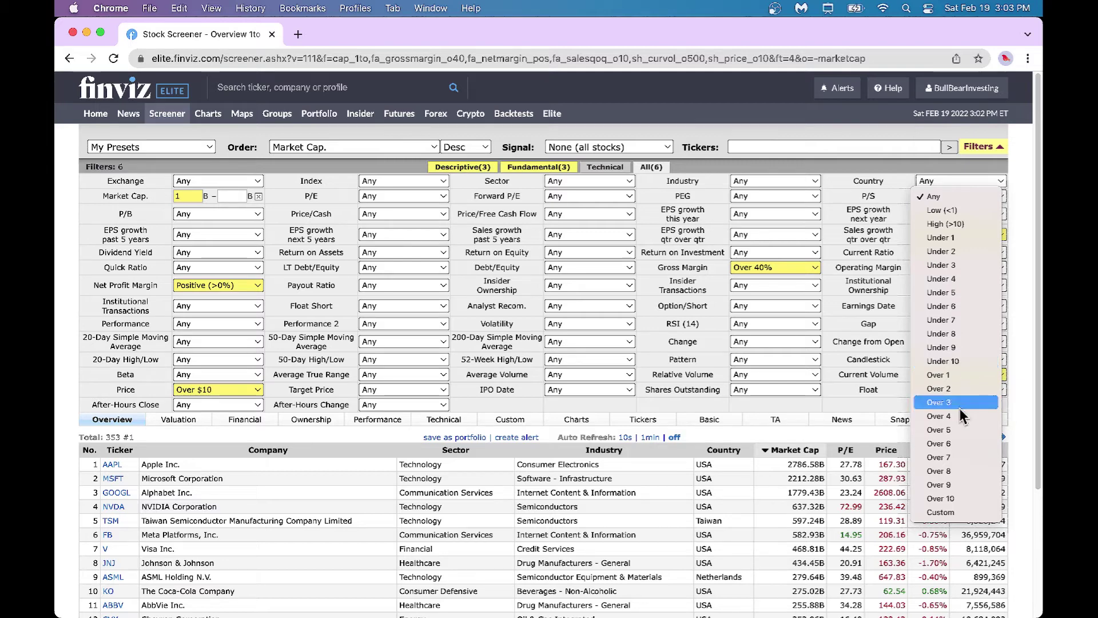
left_click(956, 514)
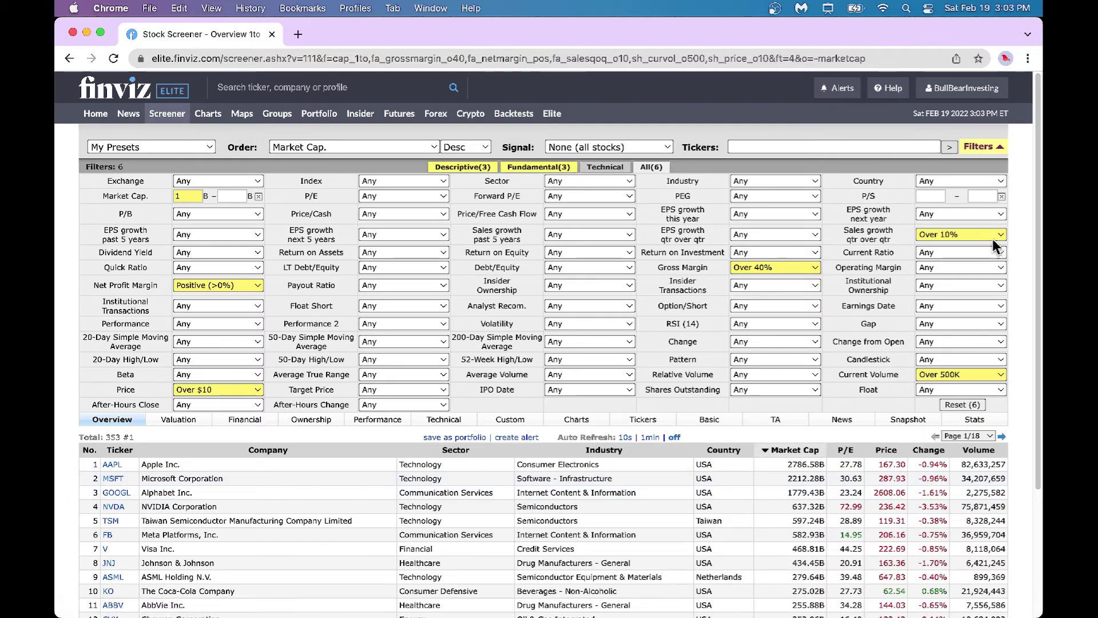
left_click(930, 195)
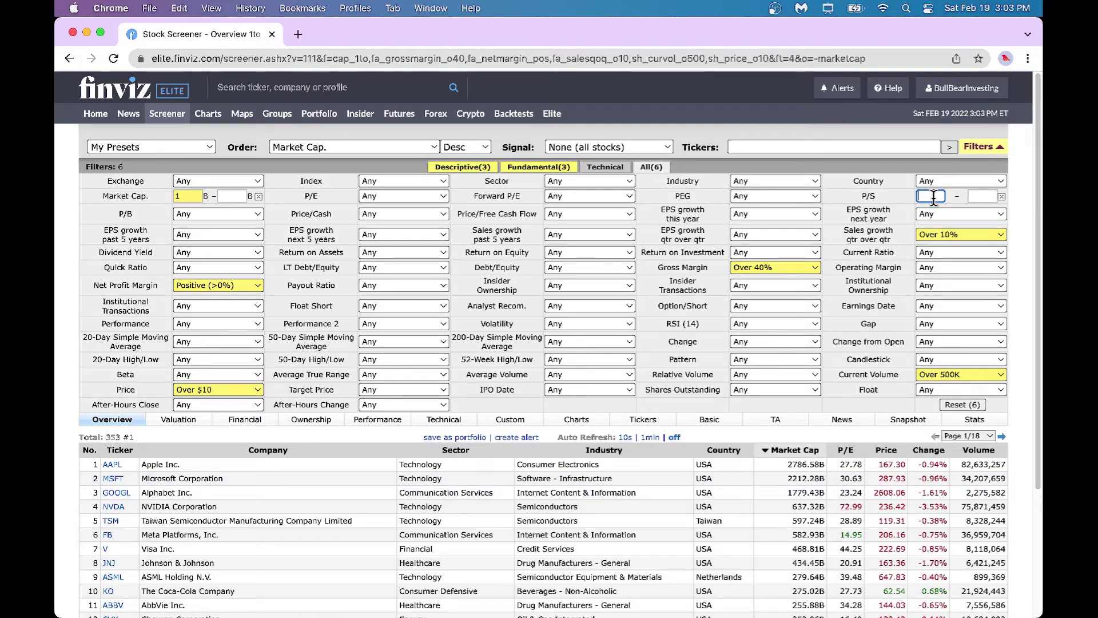
left_click(983, 195)
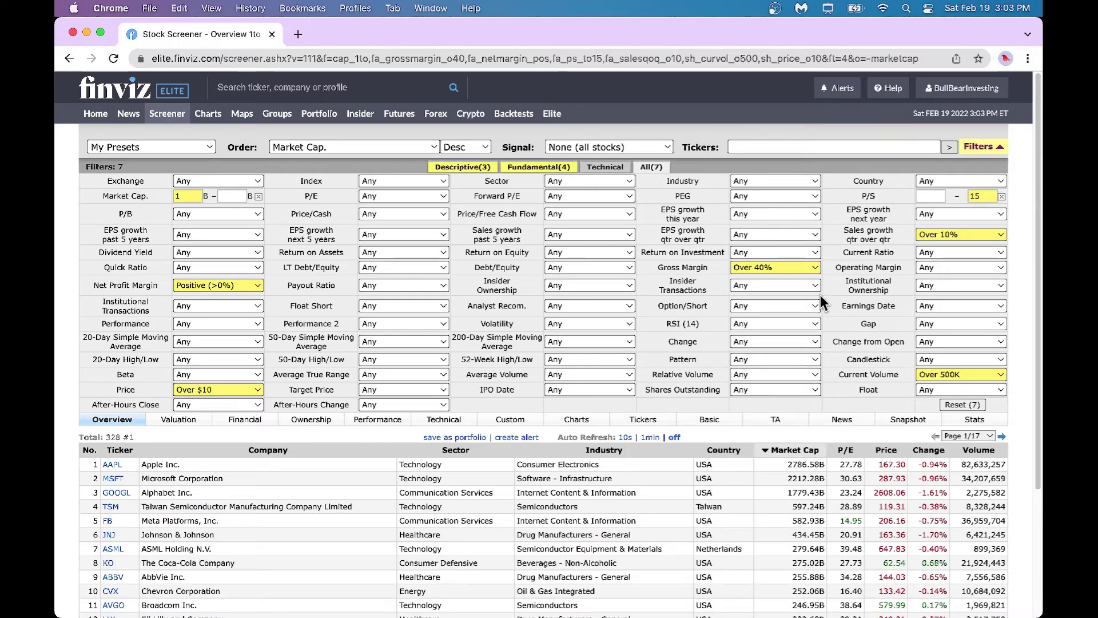
scroll(822, 302, "down", 4)
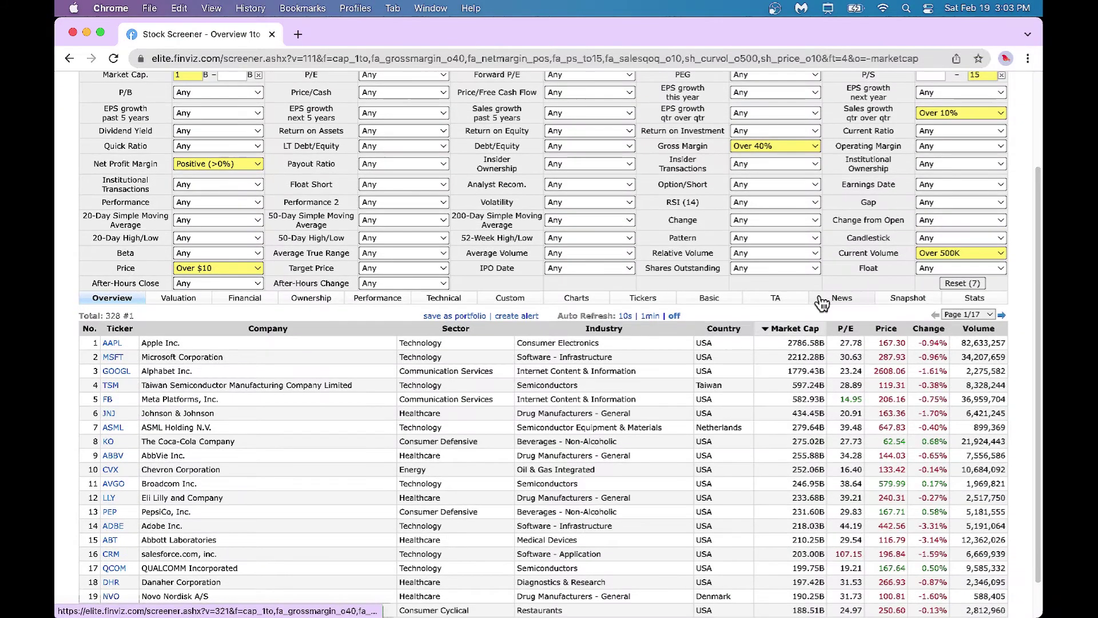
scroll(820, 389, "up", 5)
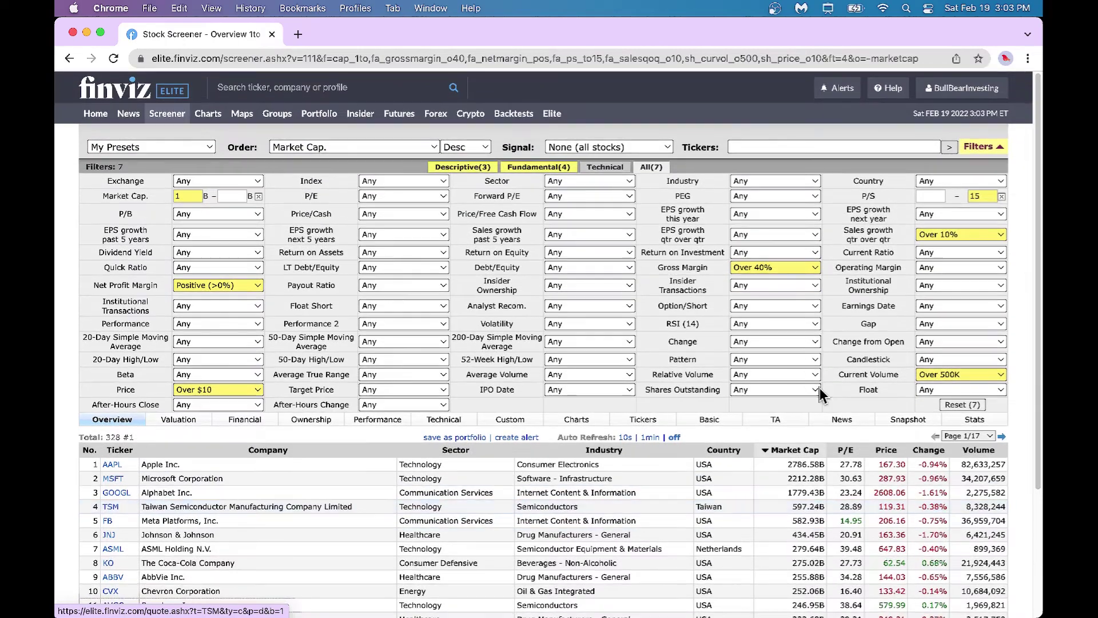
scroll(819, 388, "down", 3)
scroll(819, 387, "down", 1)
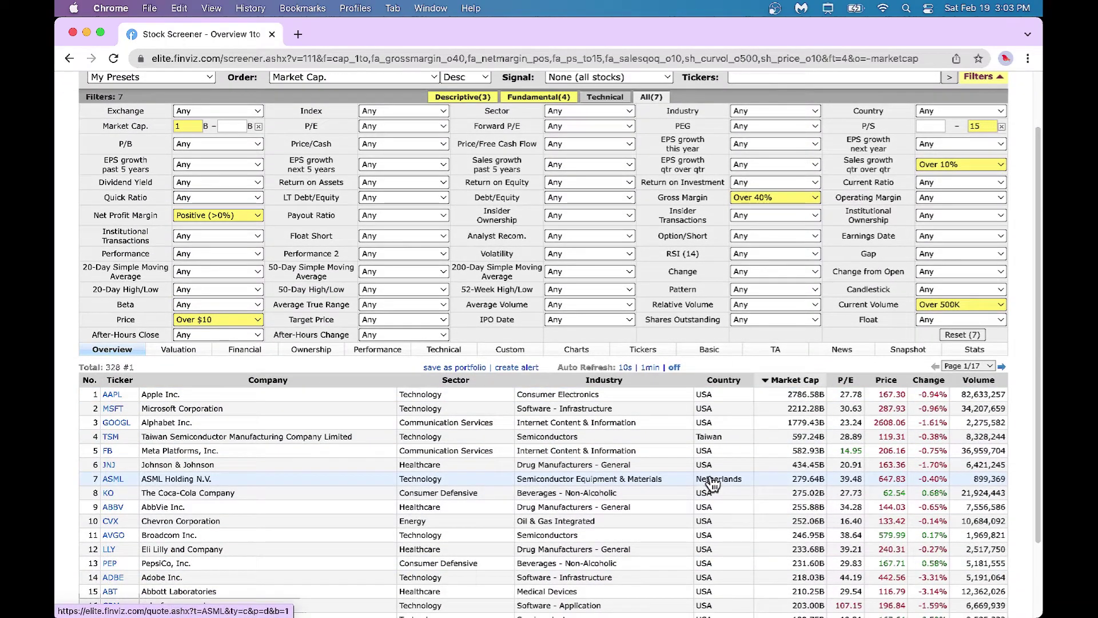
- Examine the filtered stocks in the Valuation, Financial and Performance views
left_click(181, 350)
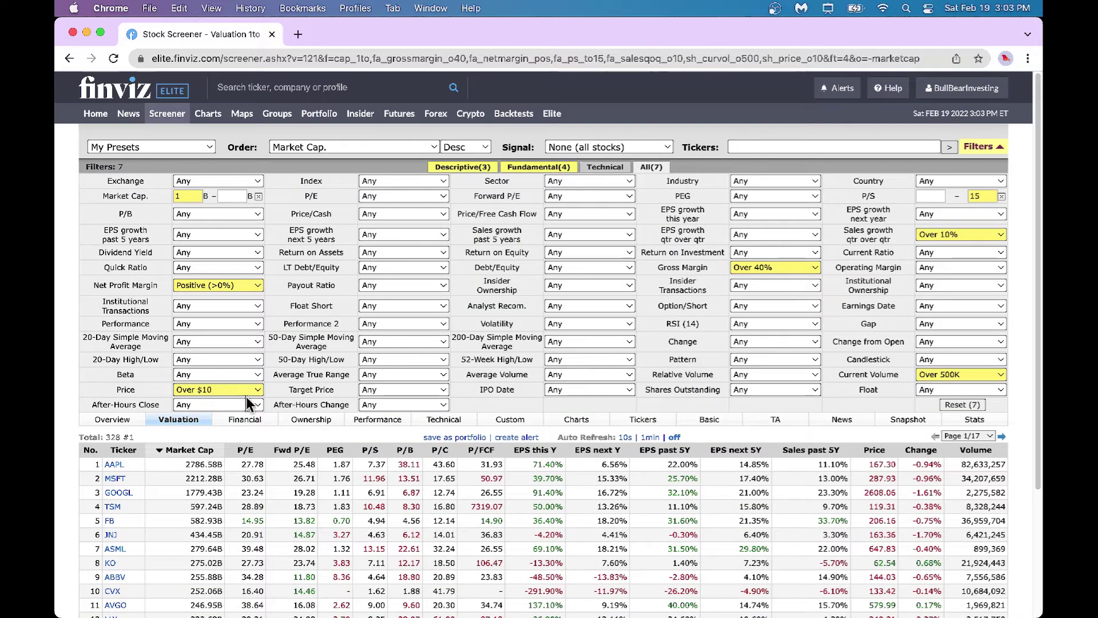
left_click(247, 422)
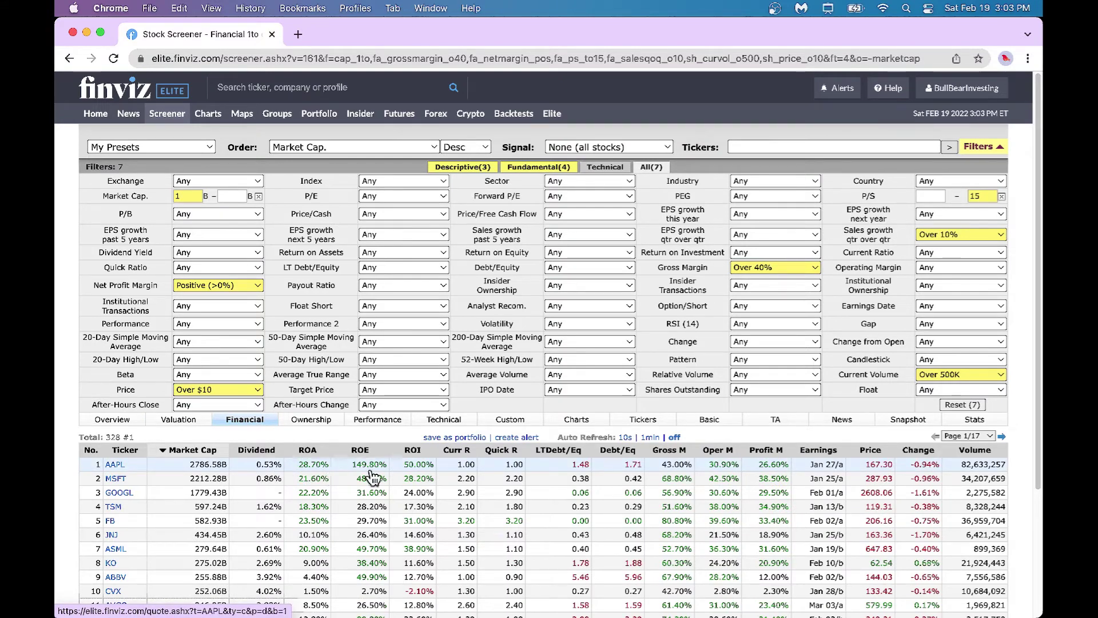
left_click(385, 420)
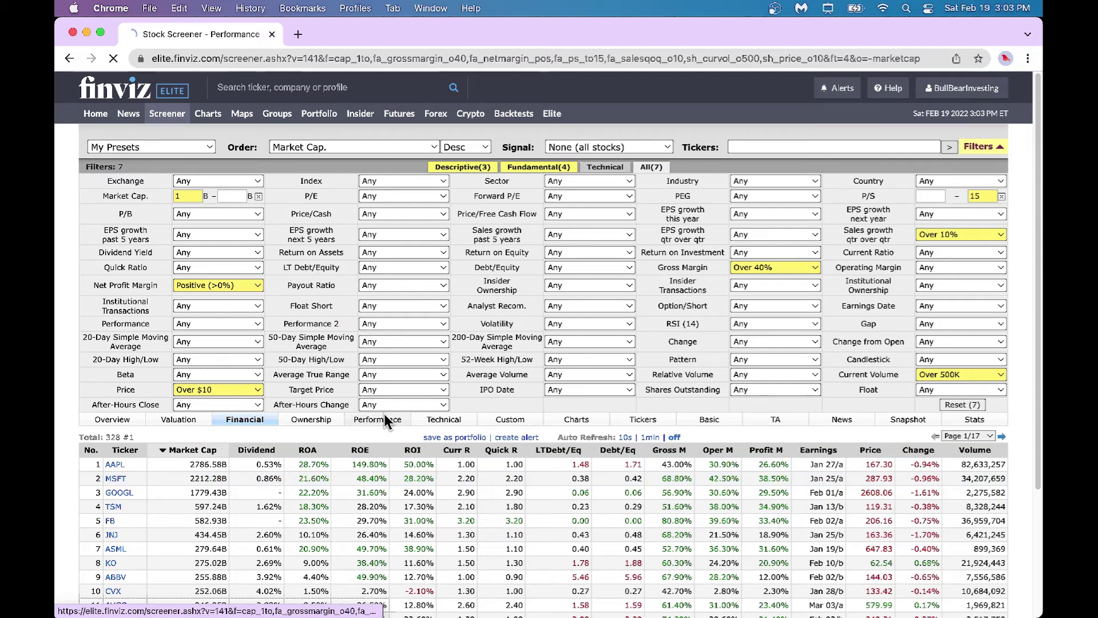
scroll(385, 417, "down", 2)
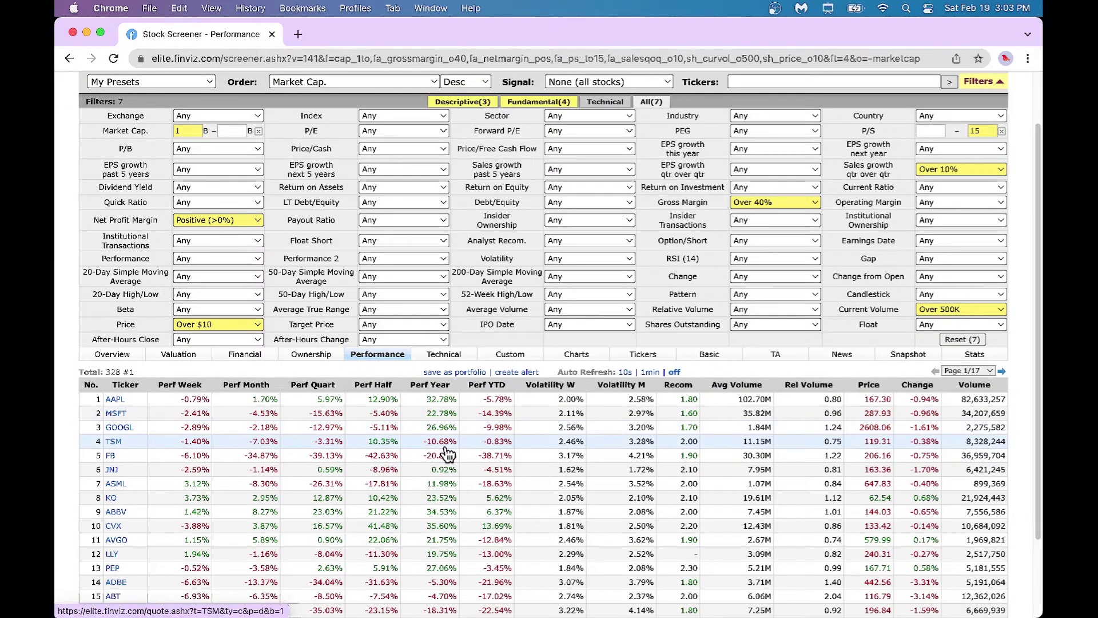
scroll(447, 455, "up", 2)
scroll(448, 455, "down", 2)
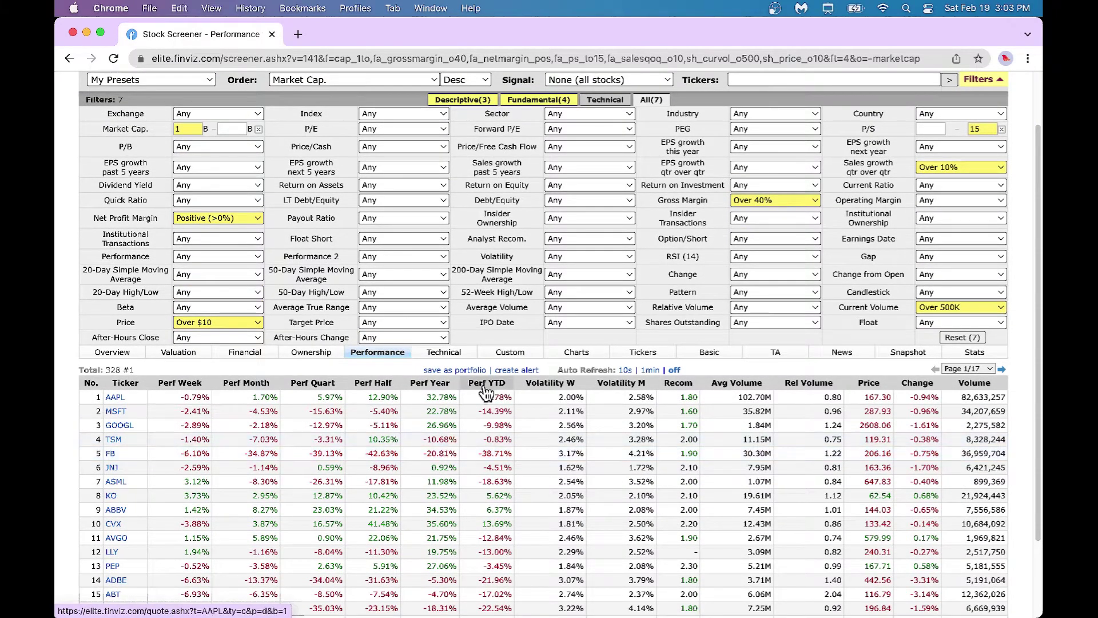
- Show the results in the Custom view and add the Target Price and RSI columns
left_click(511, 353)
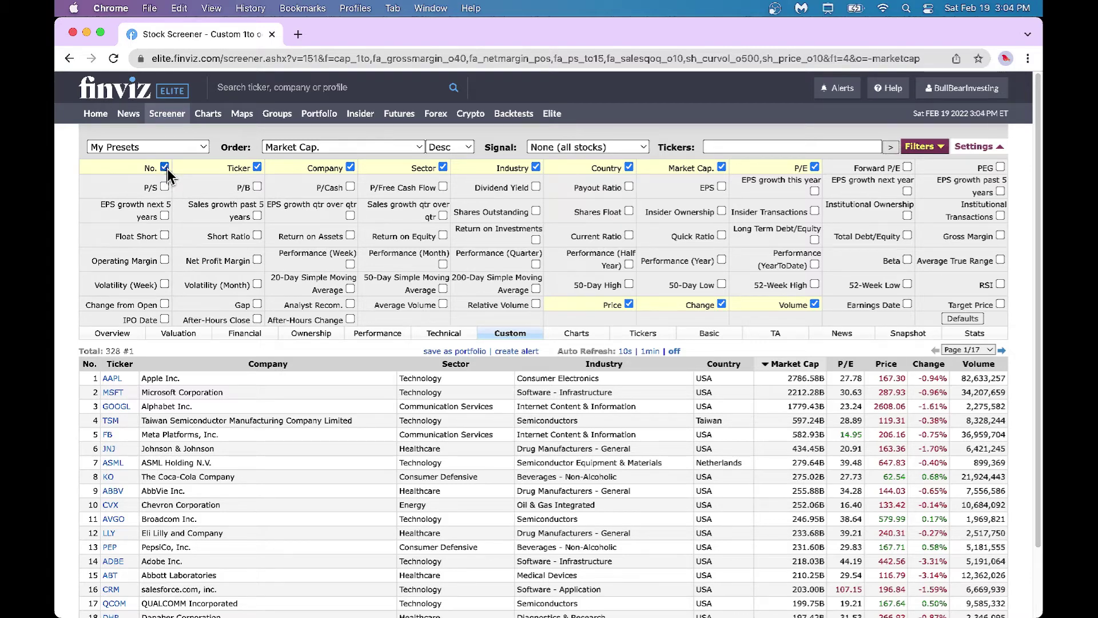
mouse_move(106, 503)
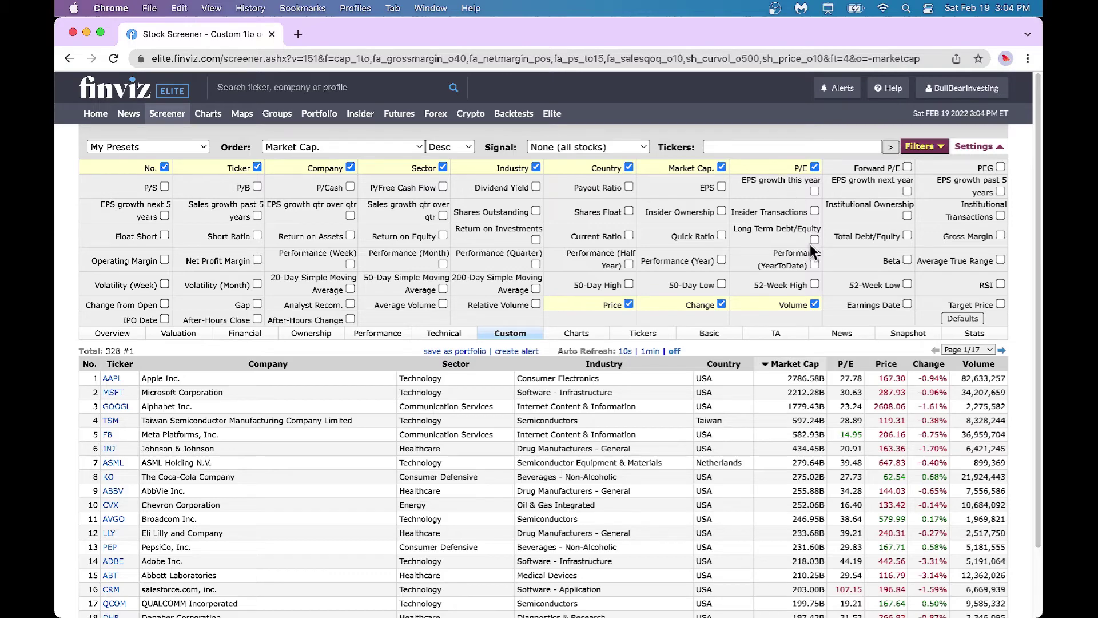
scroll(810, 245, "down", 1)
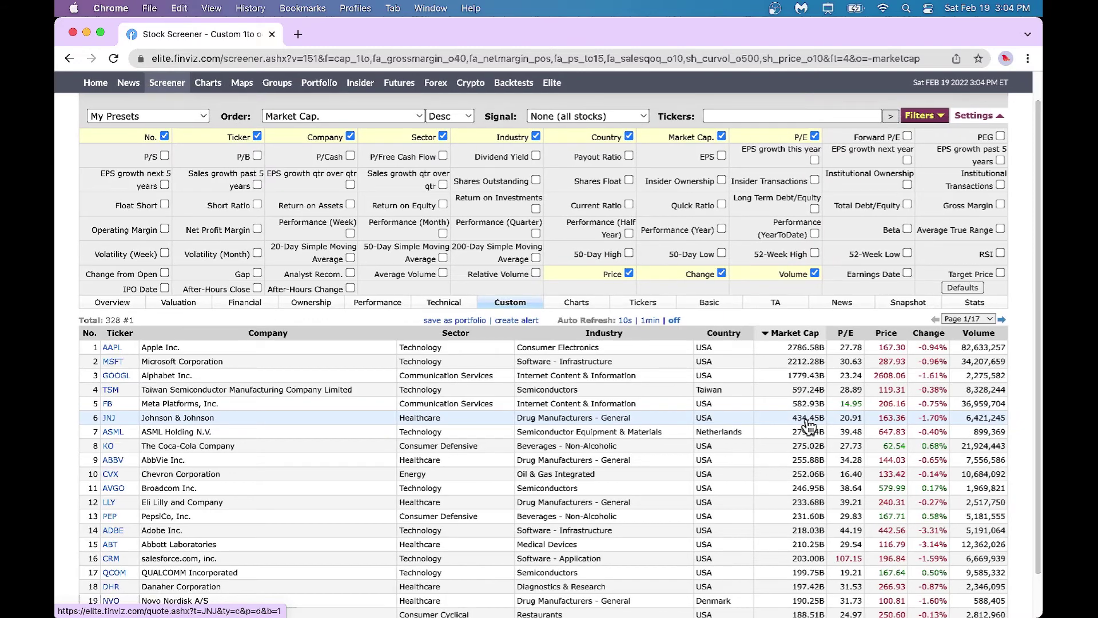
left_click(1000, 272)
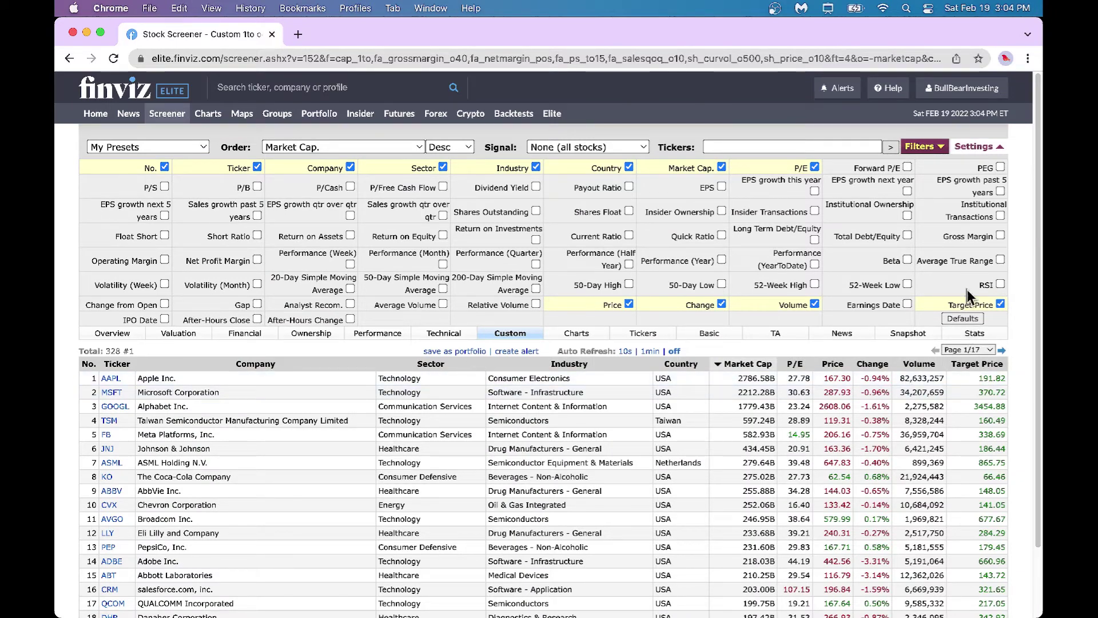
left_click(1000, 285)
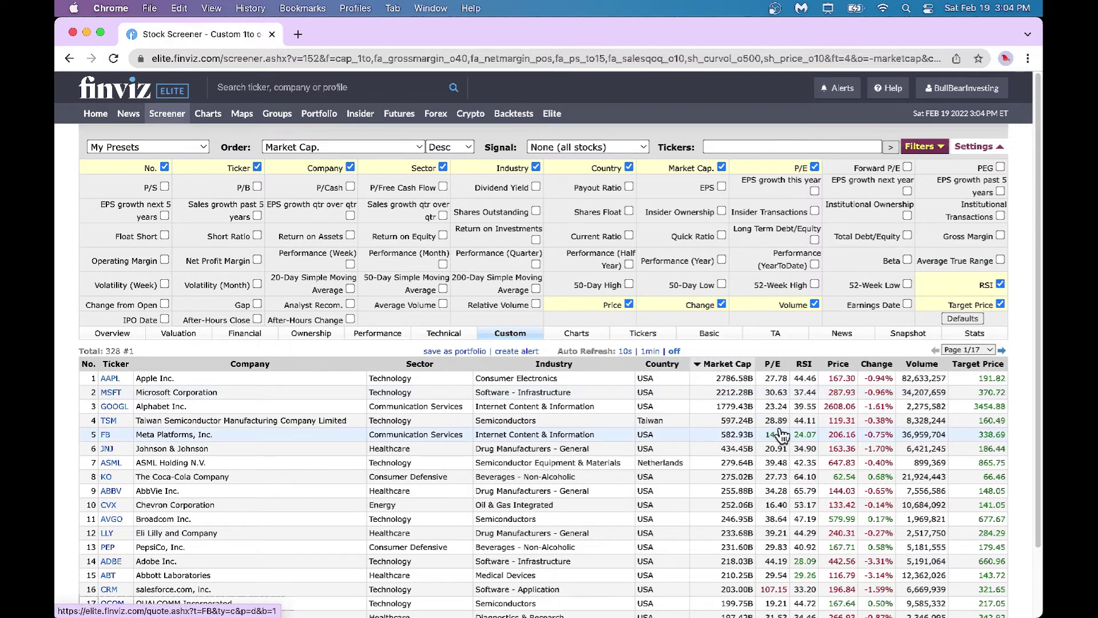
mouse_move(847, 441)
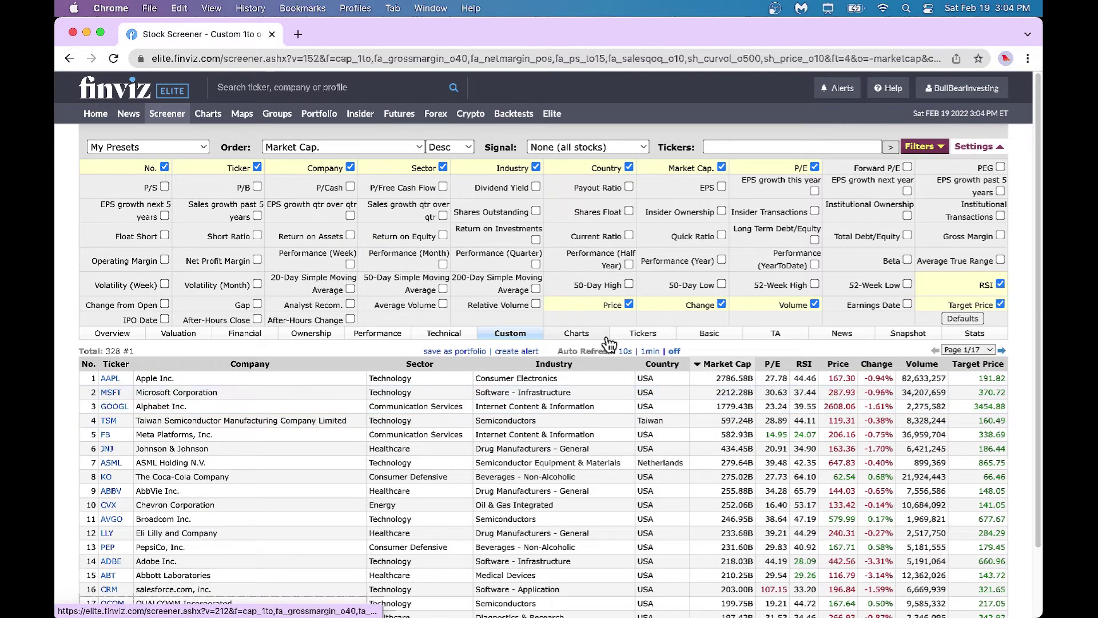
- Add the Float Short and Gross Margin columns to the Custom view
left_click(164, 236)
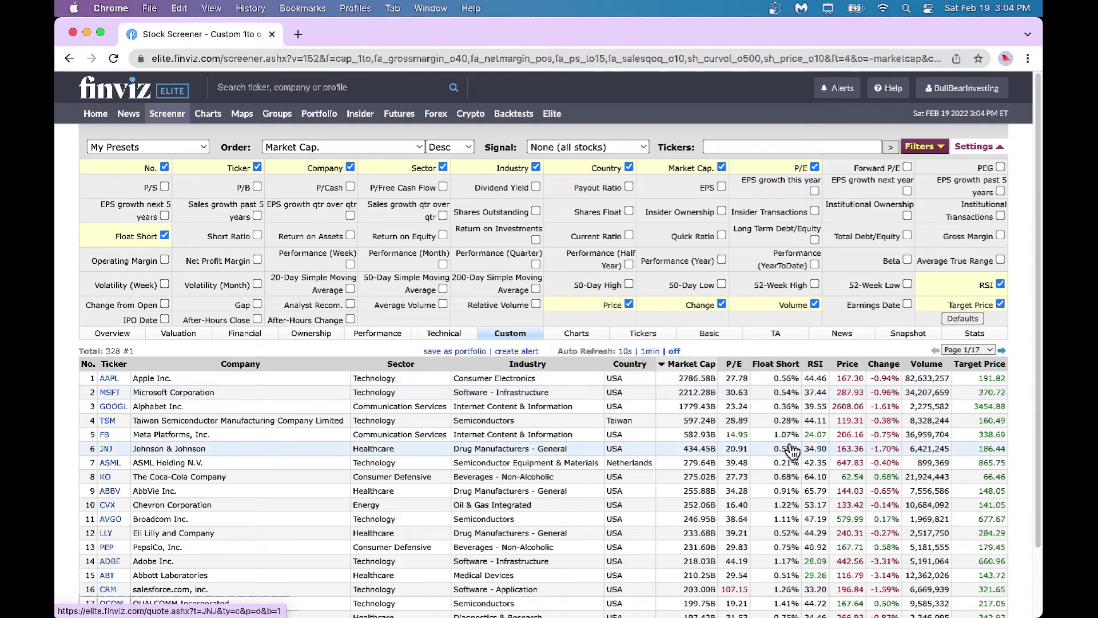
scroll(769, 309, "up", 1)
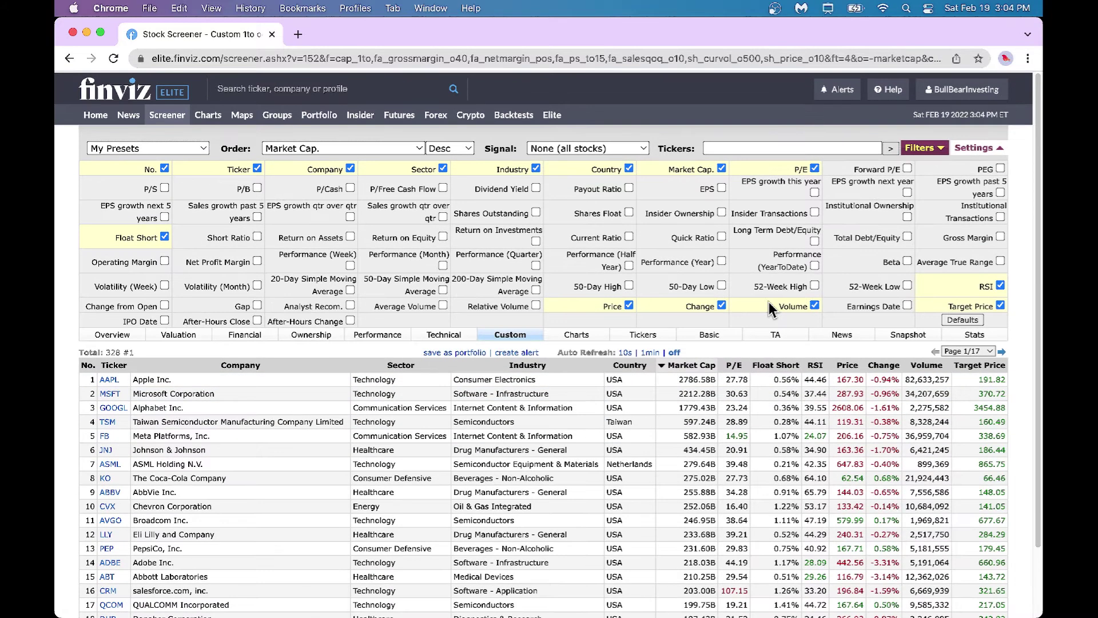
scroll(769, 303, "down", 1)
left_click(1001, 236)
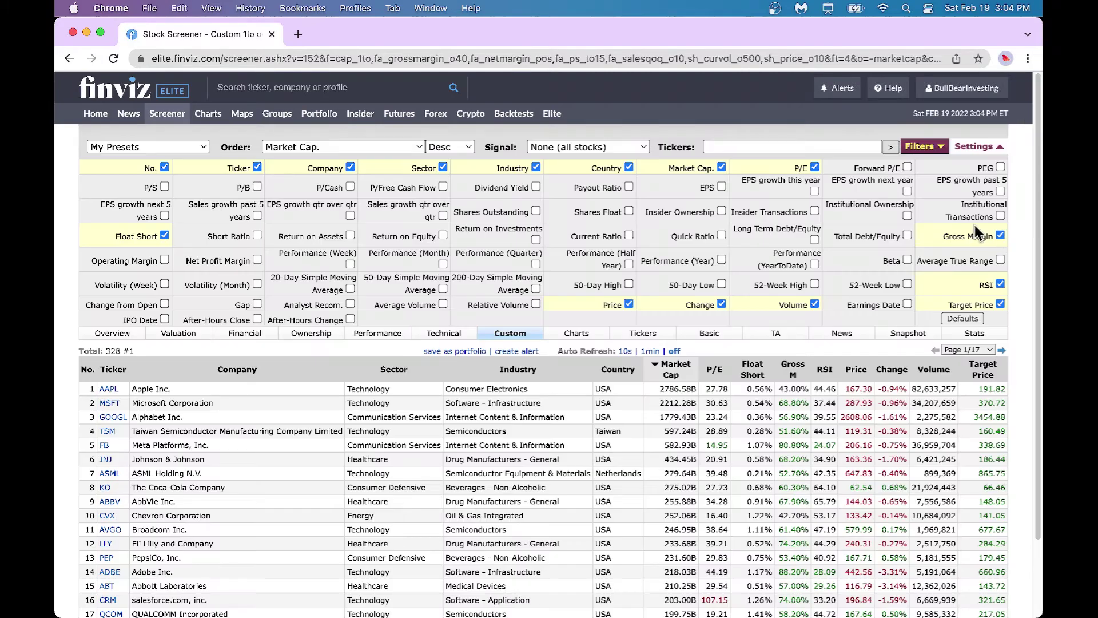
- Add the quarter-over-quarter sales growth and Performance (Year) columns to the Custom view
scroll(749, 235, "up", 1)
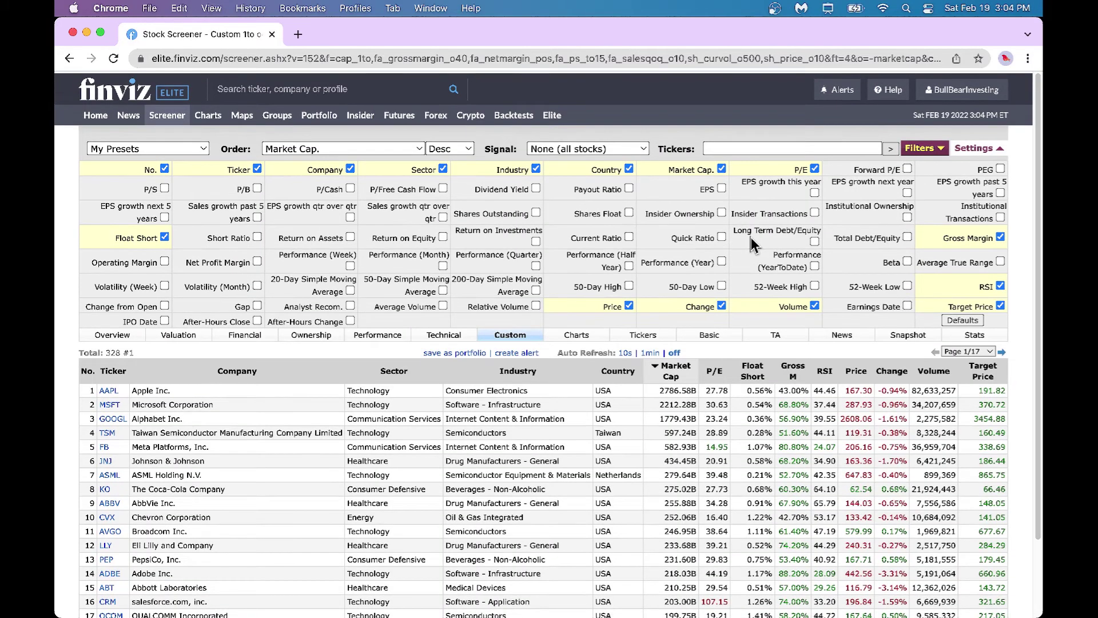
scroll(750, 238, "down", 1)
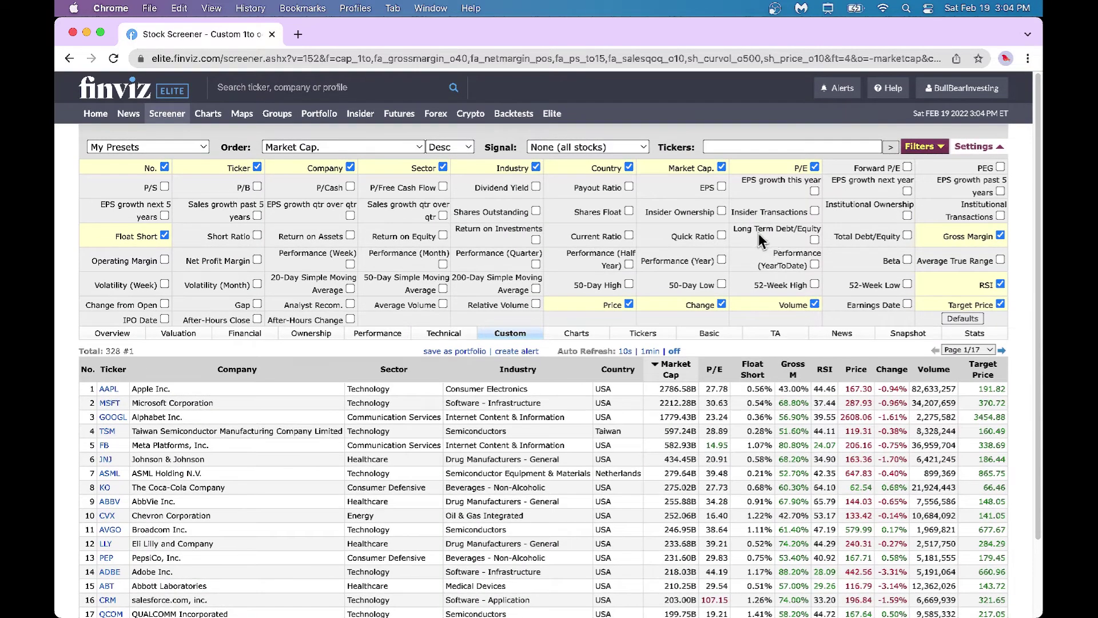
scroll(260, 256, "up", 1)
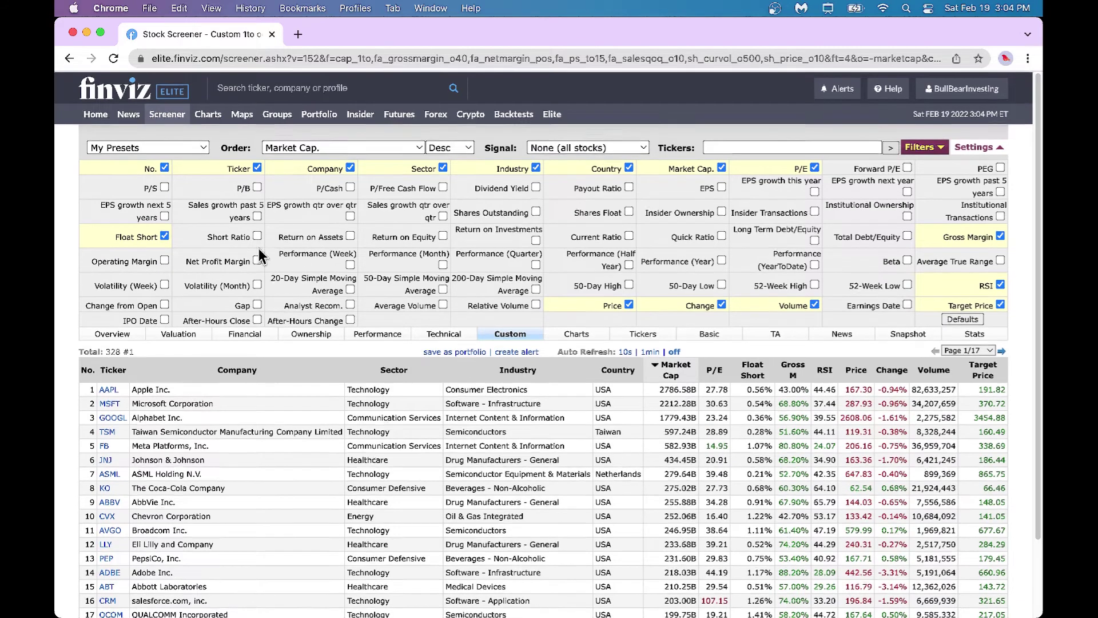
scroll(260, 256, "down", 1)
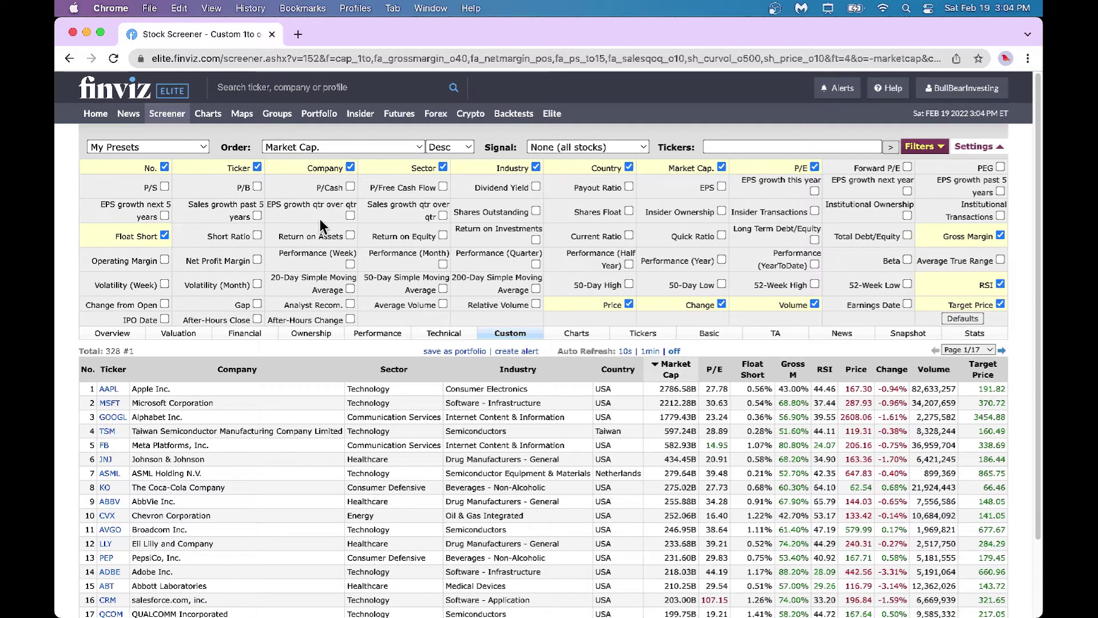
left_click(443, 215)
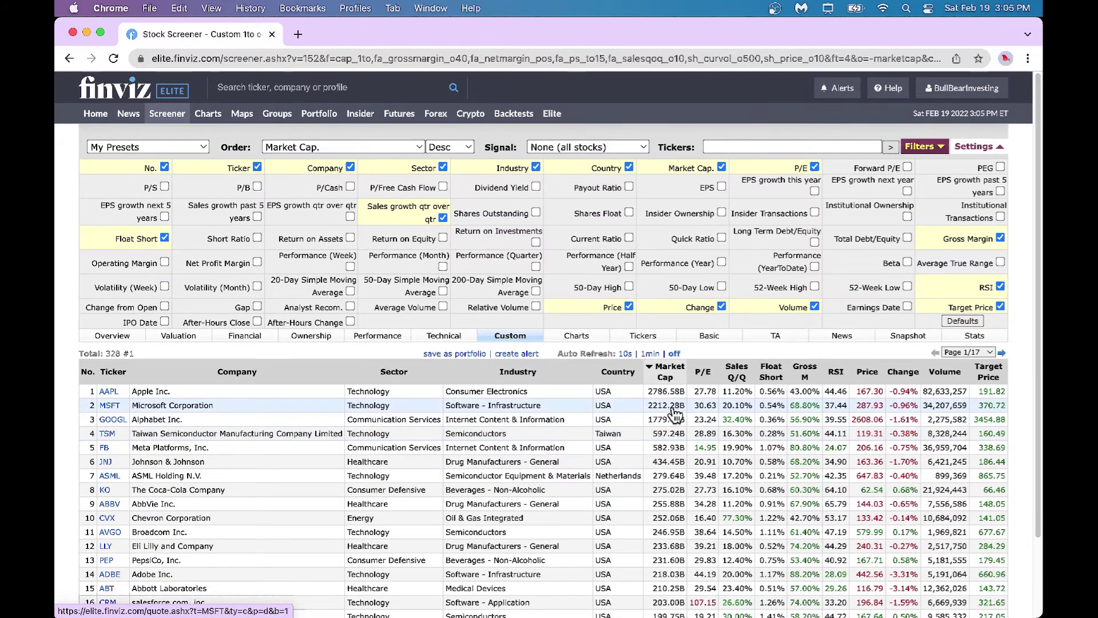
left_click(722, 262)
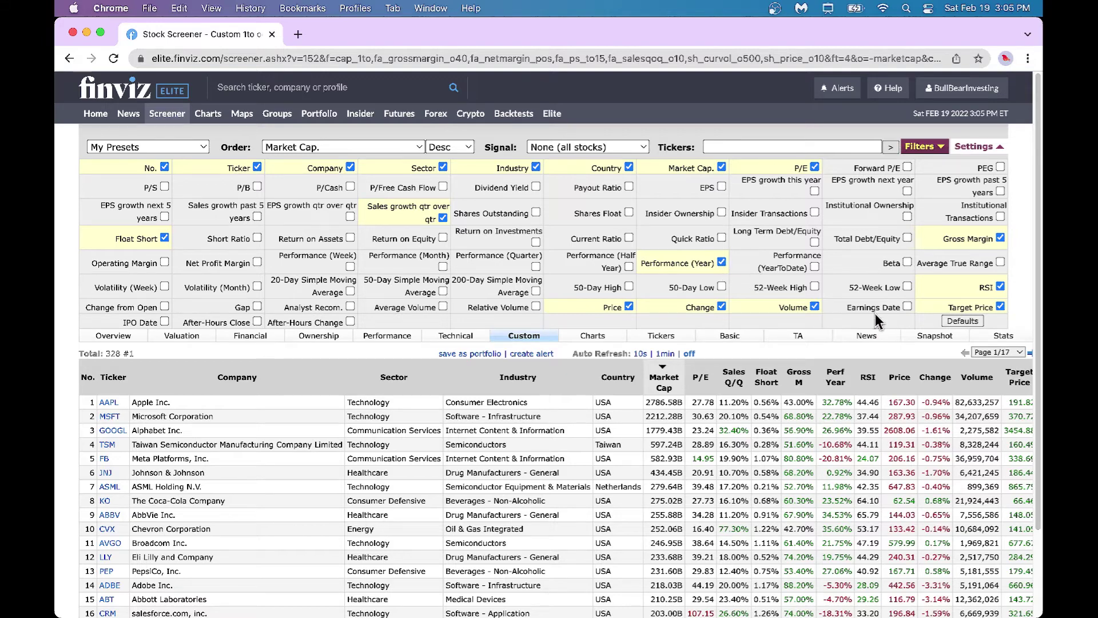
- Add the 52-Week High, Total Debt/Equity and Quick Ratio columns to the Custom view
left_click(815, 286)
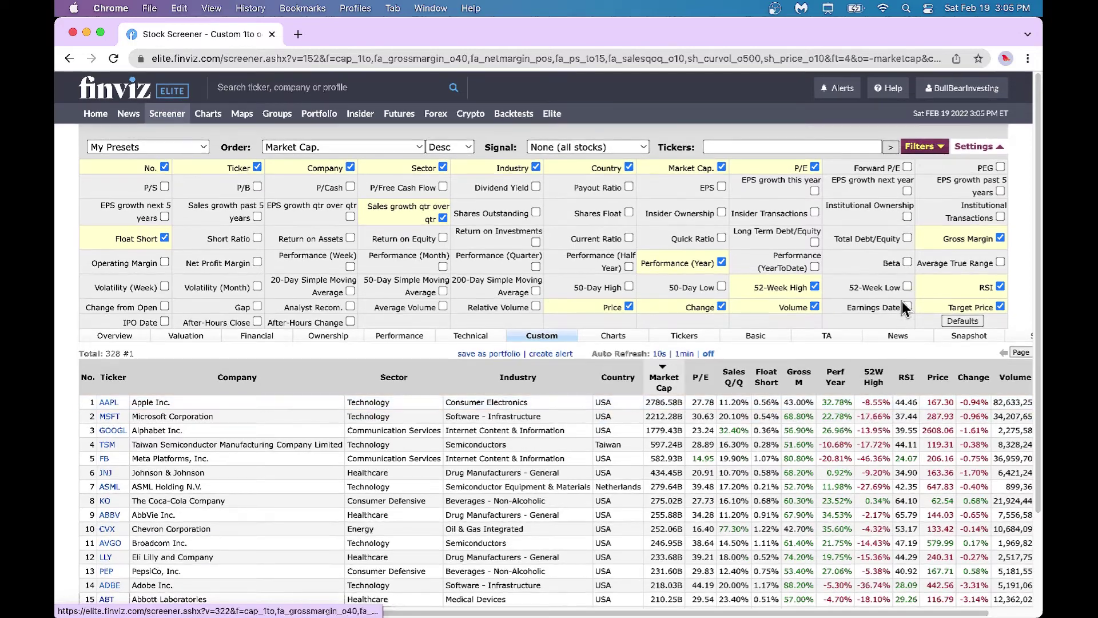
left_click(907, 237)
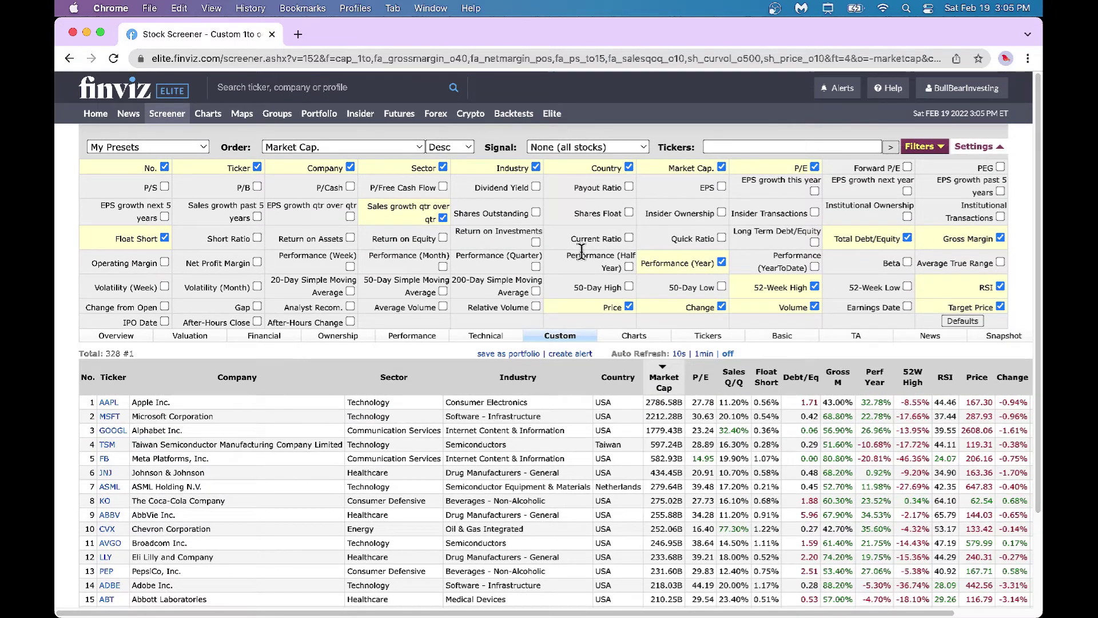
left_click(722, 239)
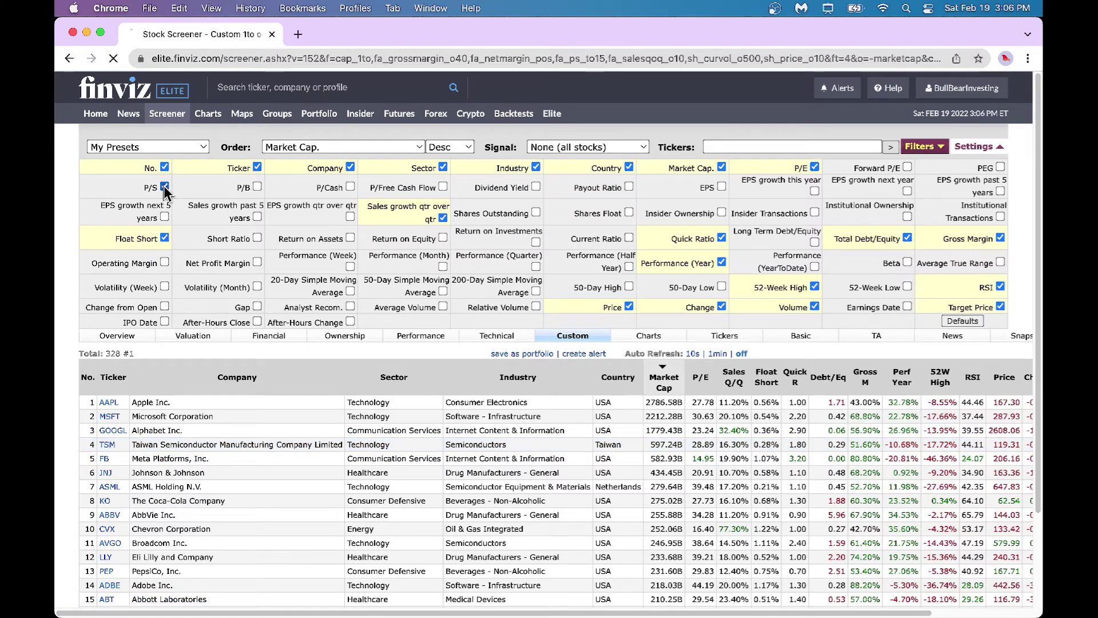
- Add the P/S, P/B, P/Cash, P/Free Cash Flow, Dividend Yield and Payout Ratio columns to the results
left_click(256, 186)
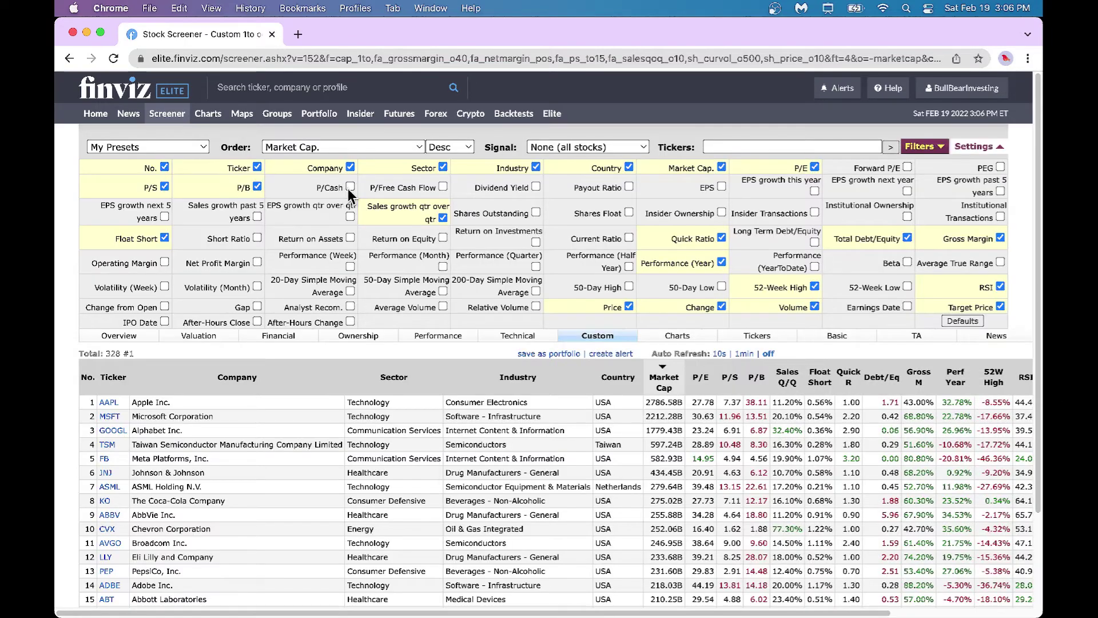
left_click(349, 187)
left_click(443, 187)
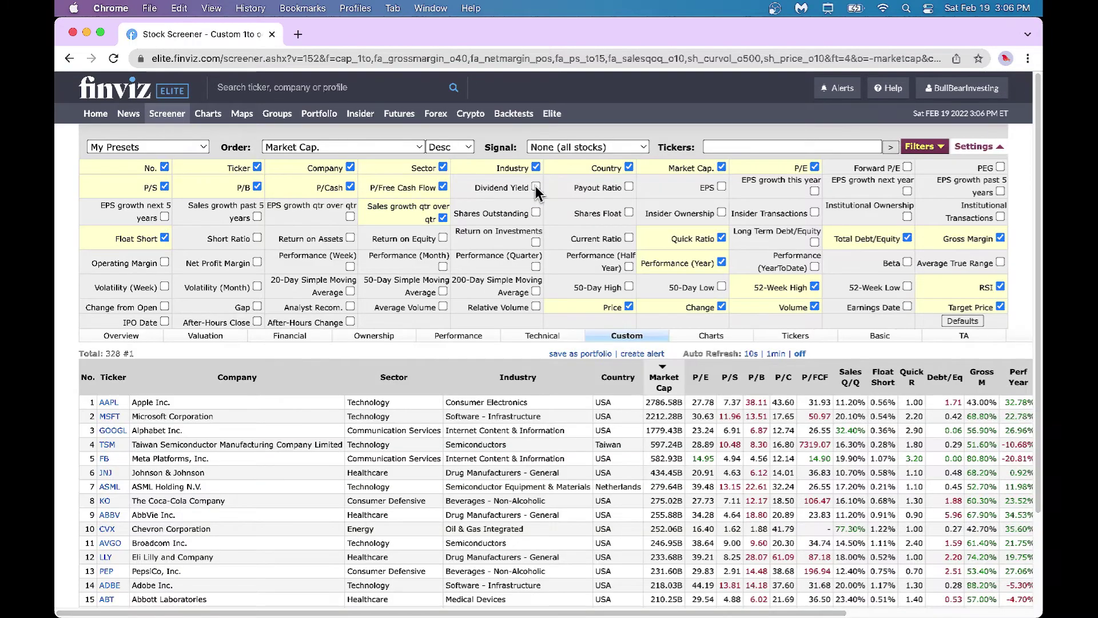
left_click(536, 187)
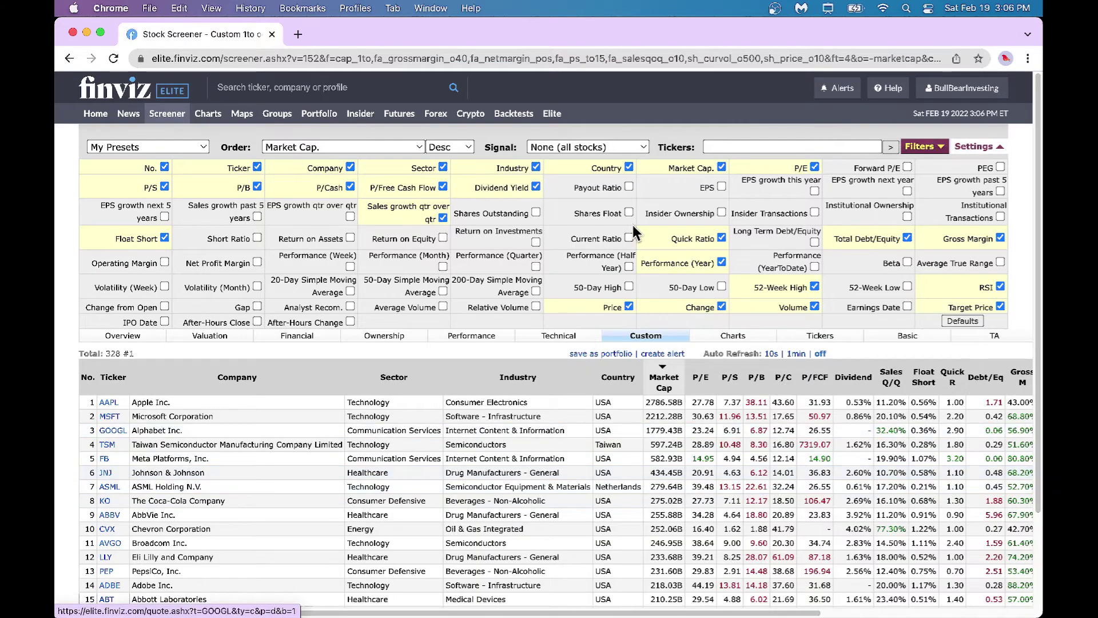
left_click(628, 188)
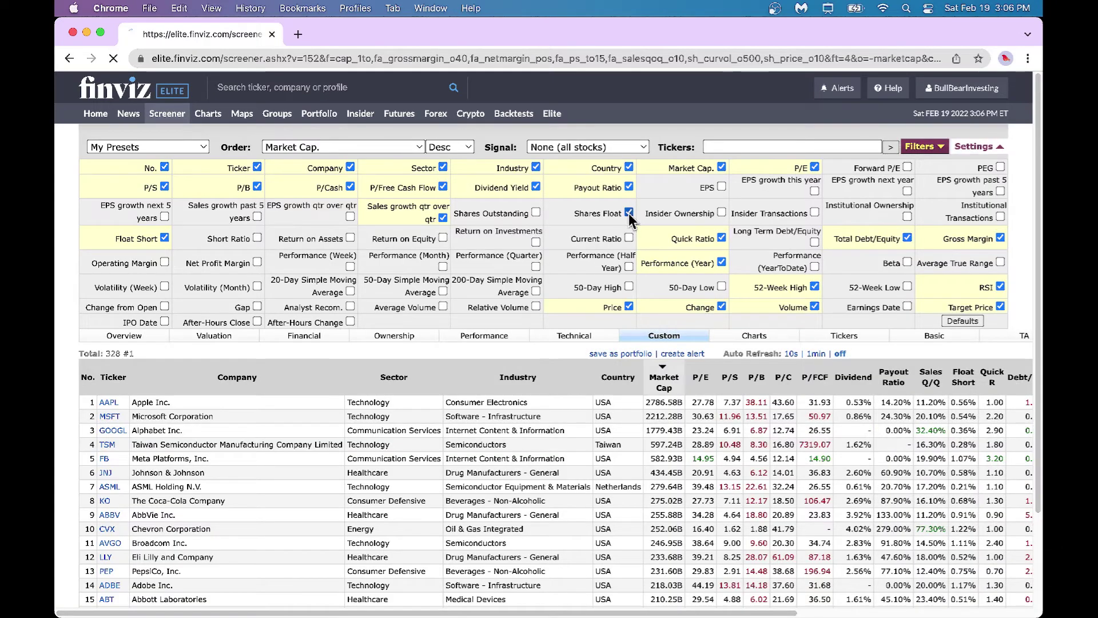
- Add the Shares Float, Current Ratio, past-5-years sales growth, Short Ratio, Return on Equity and Performance (Month) columns
left_click(629, 212)
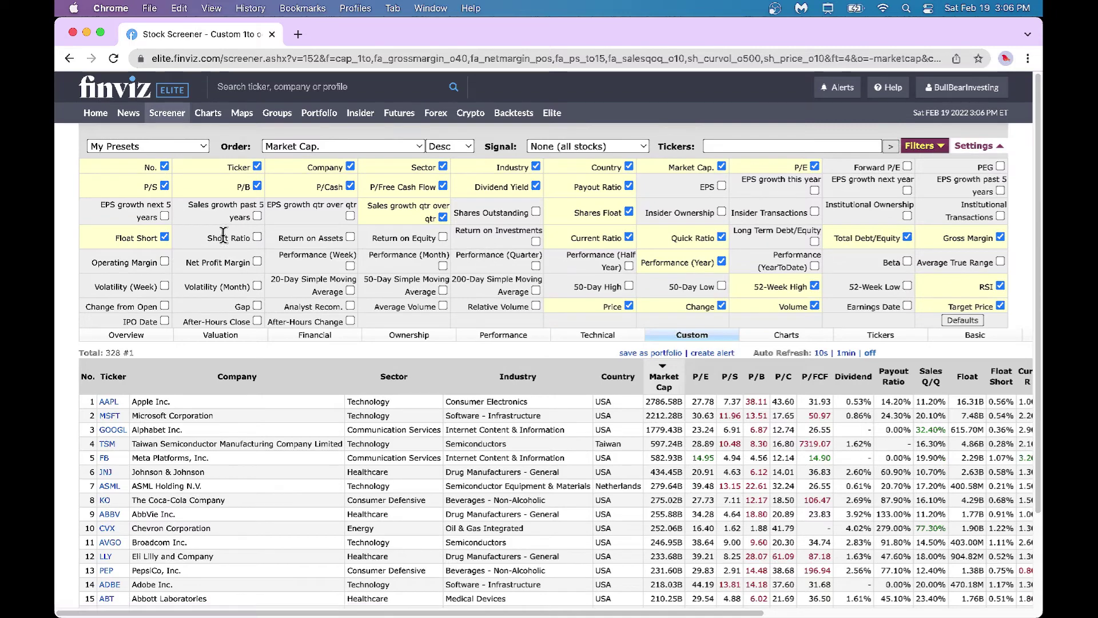
left_click(256, 218)
left_click(257, 238)
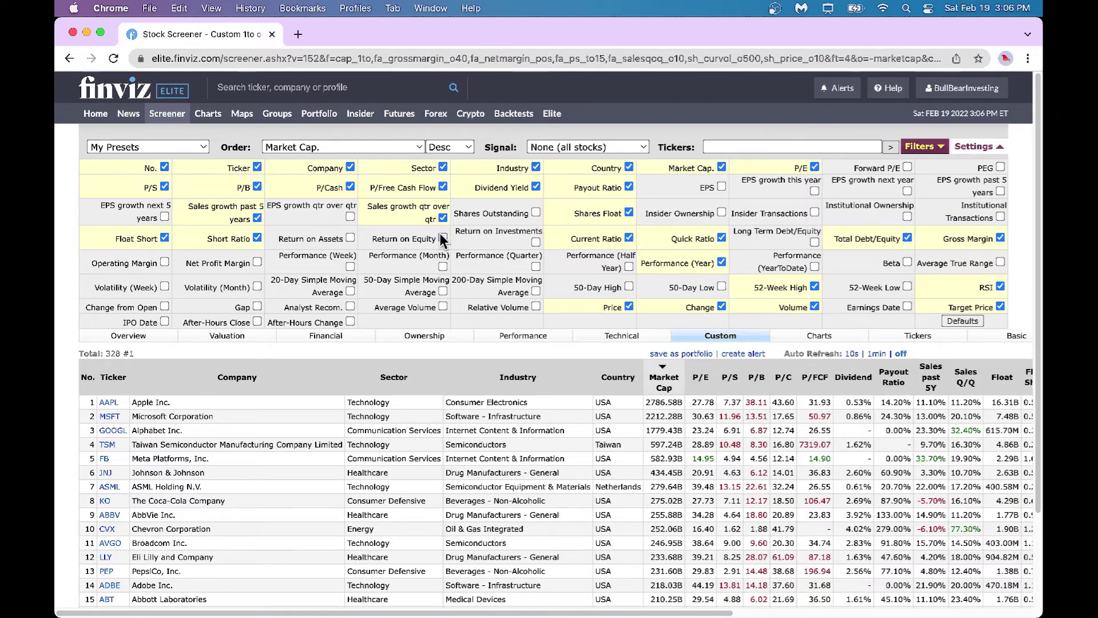
left_click(443, 238)
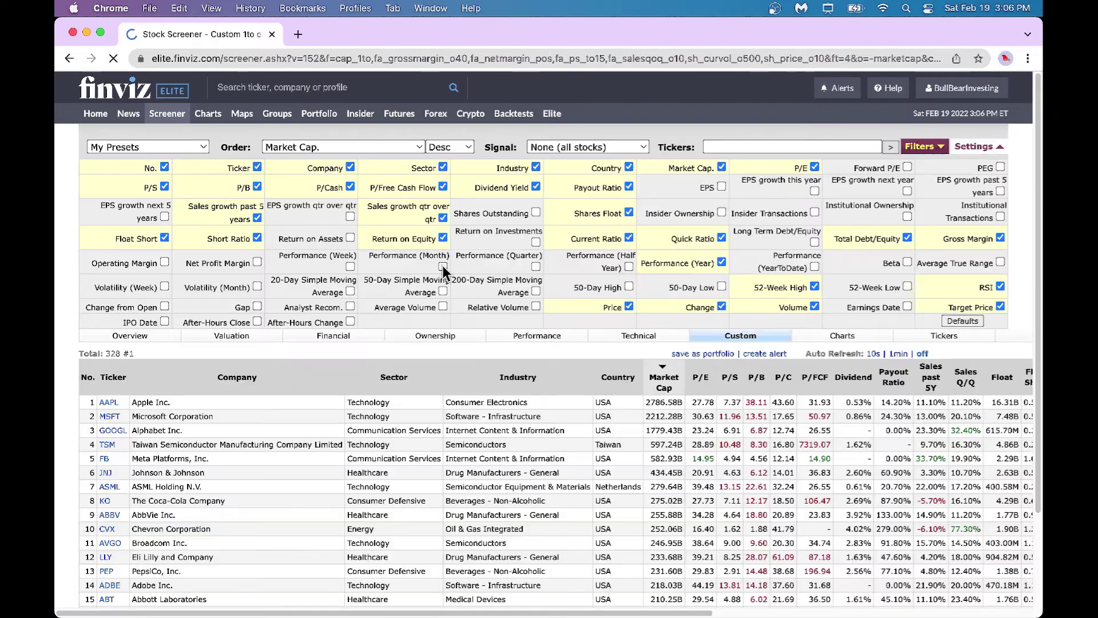
left_click(443, 266)
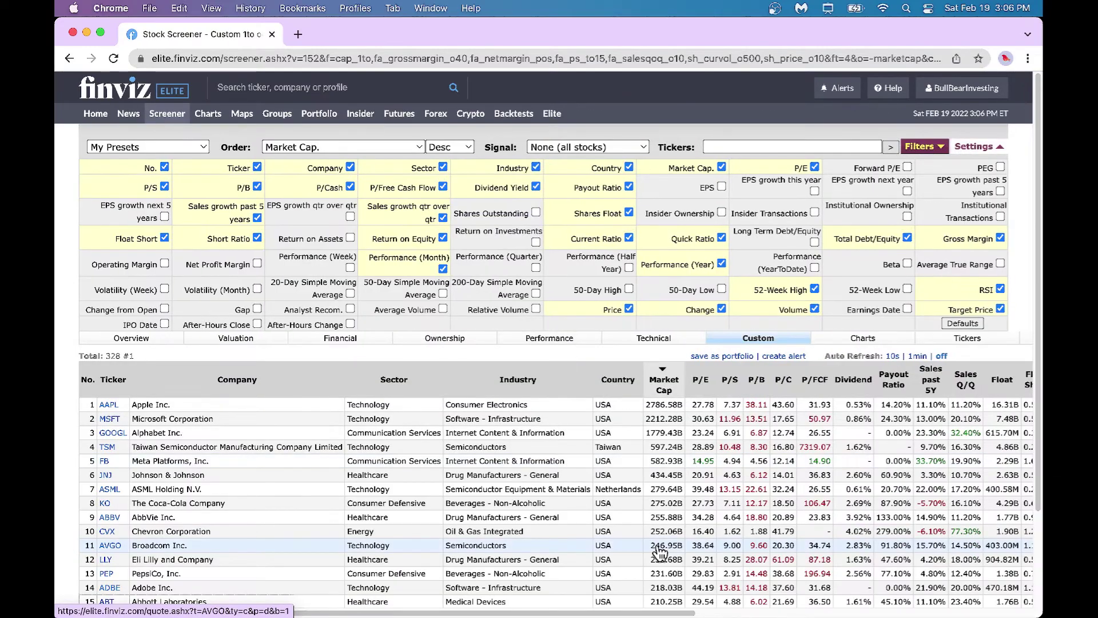
- Look across the widened results table and export the screener results as a CSV file
scroll(657, 546, "right", 5)
scroll(543, 504, "right", 5)
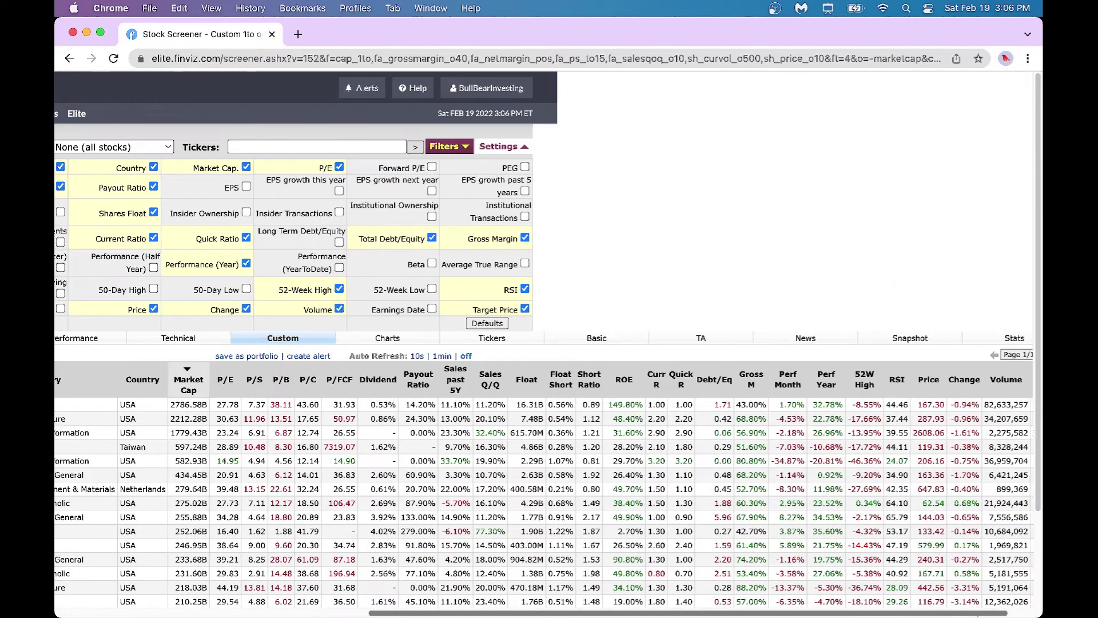
scroll(1040, 502, "down", 5)
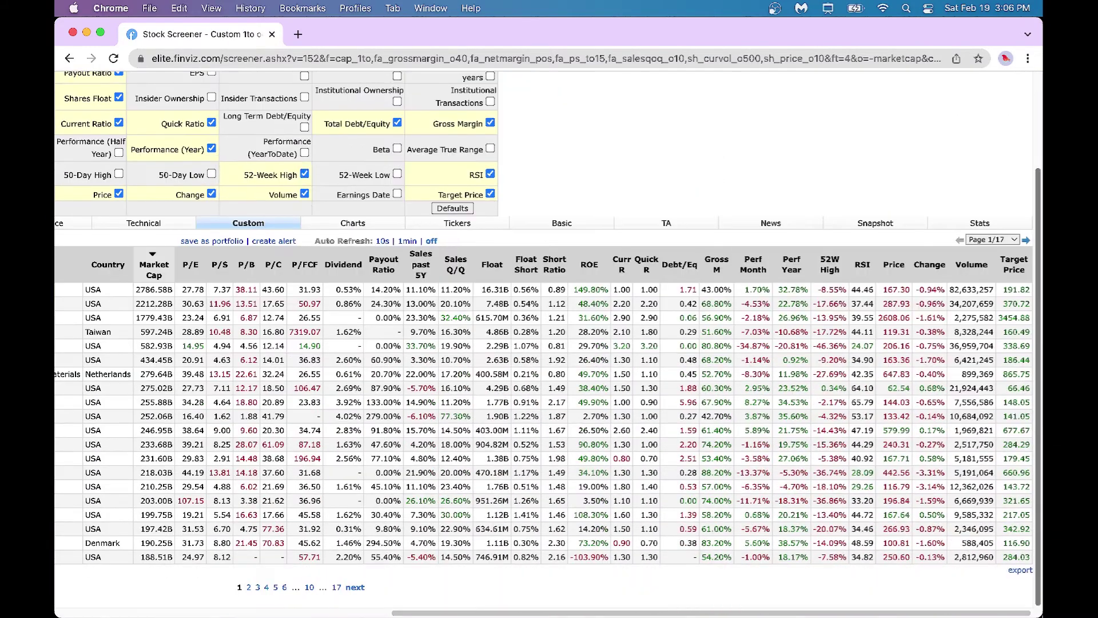
left_click(1023, 575)
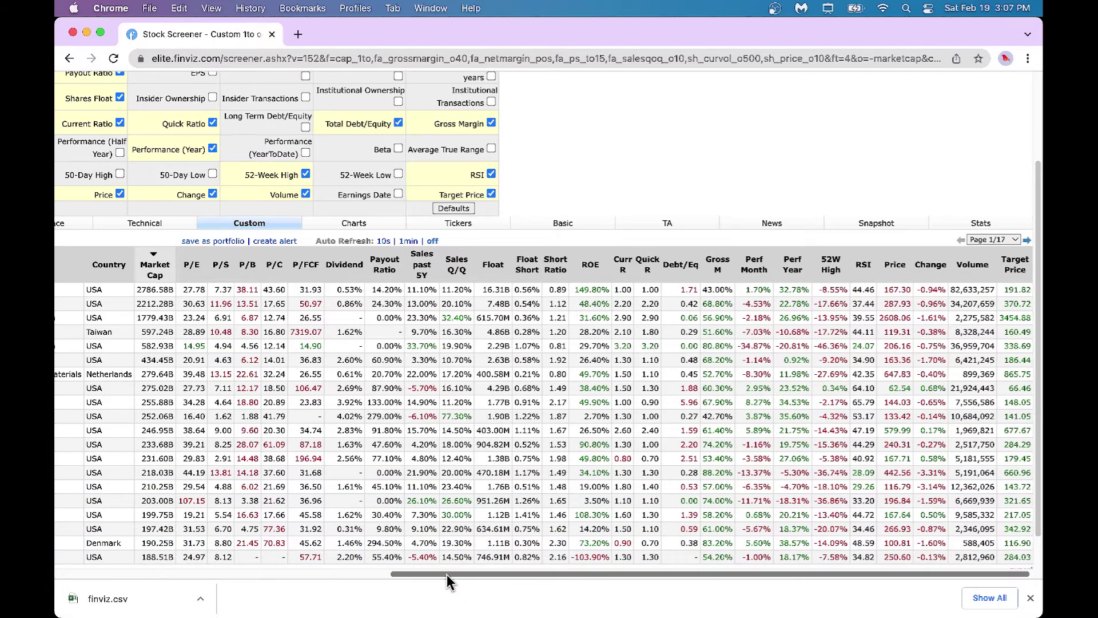
- Remove the Short Ratio, P/Cash and P/B columns from the Custom view
left_click_drag(448, 575, 101, 597)
scroll(311, 410, "up", 3)
scroll(310, 410, "up", 1)
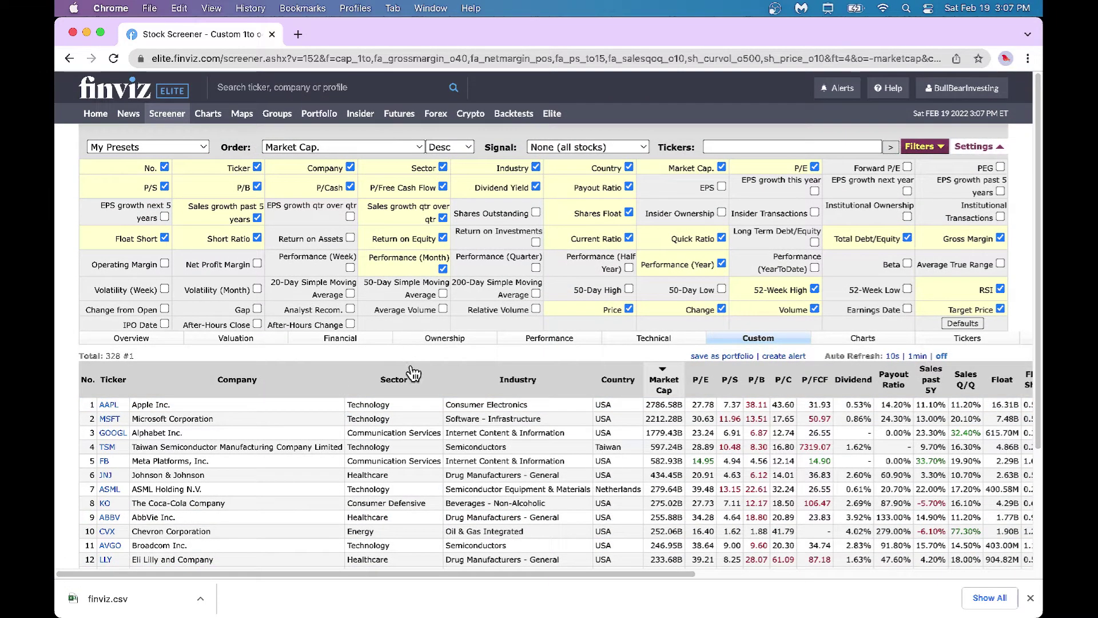
scroll(503, 469, "down", 1)
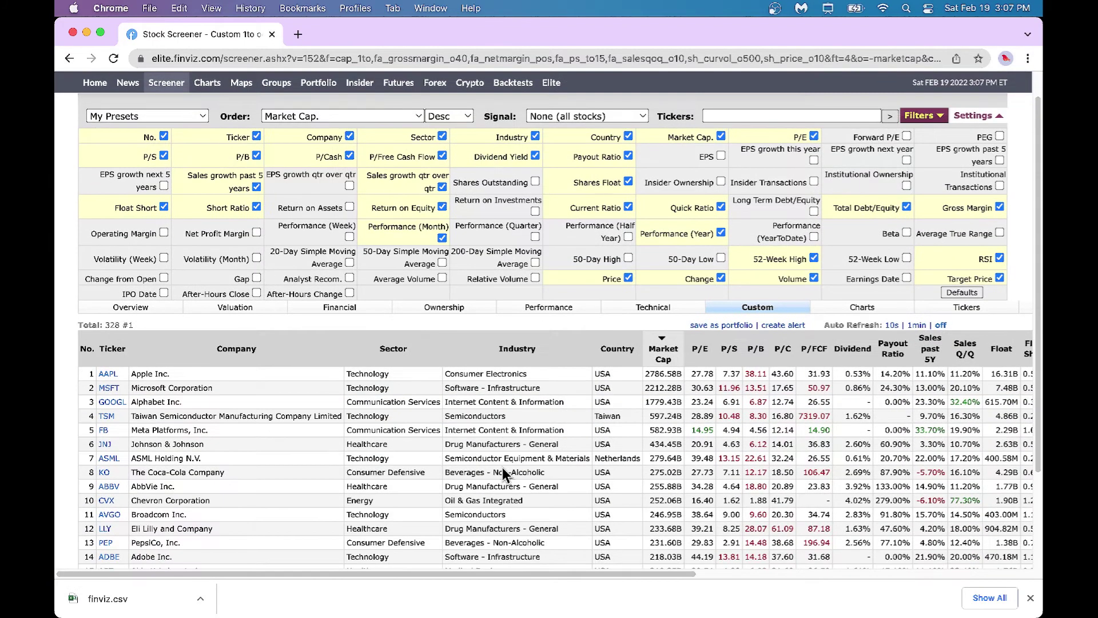
scroll(502, 472, "up", 1)
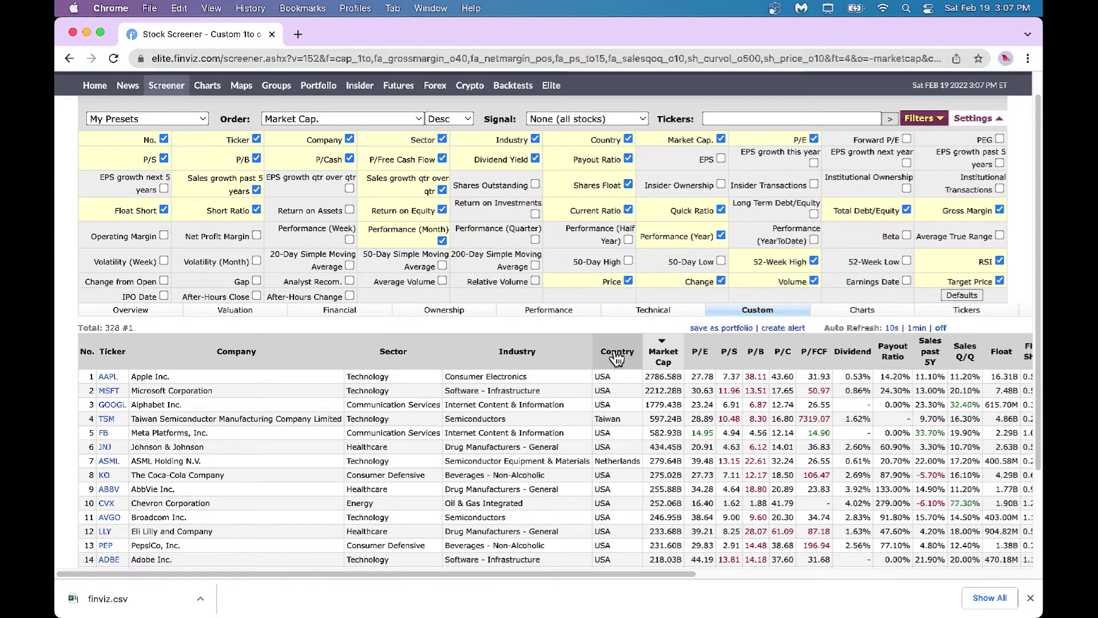
left_click_drag(612, 358, 440, 361)
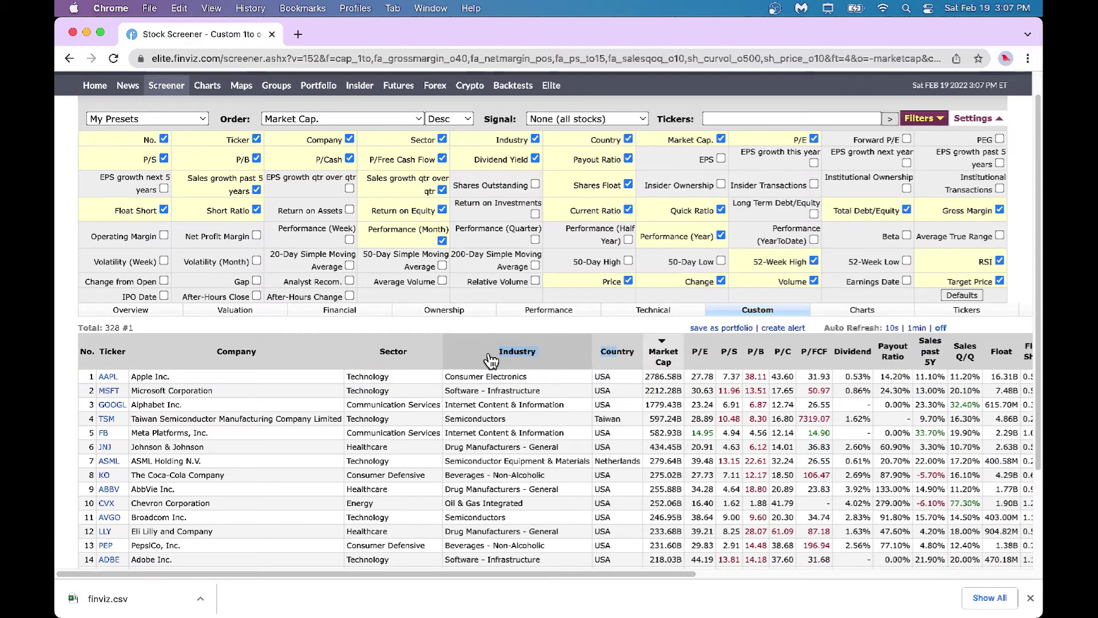
scroll(491, 362, "up", 2)
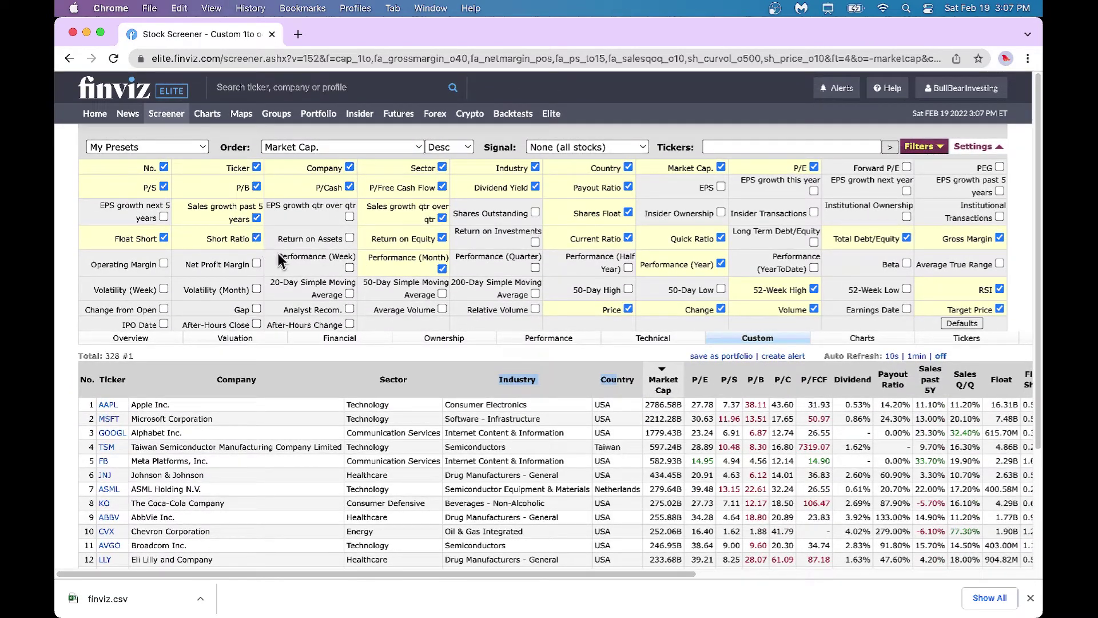
left_click(256, 238)
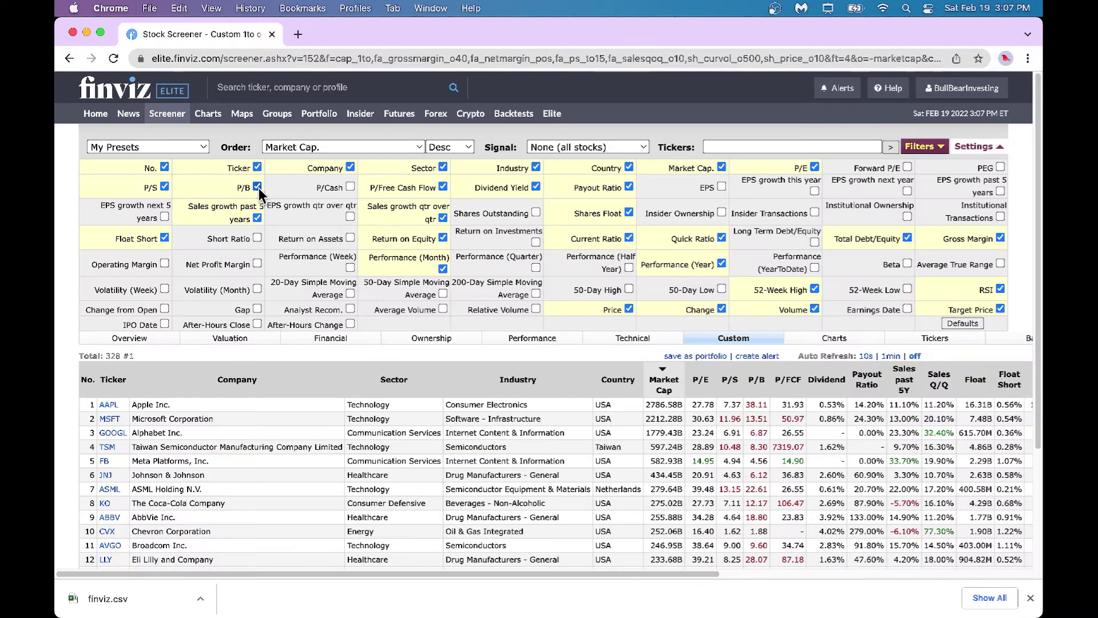
left_click(257, 186)
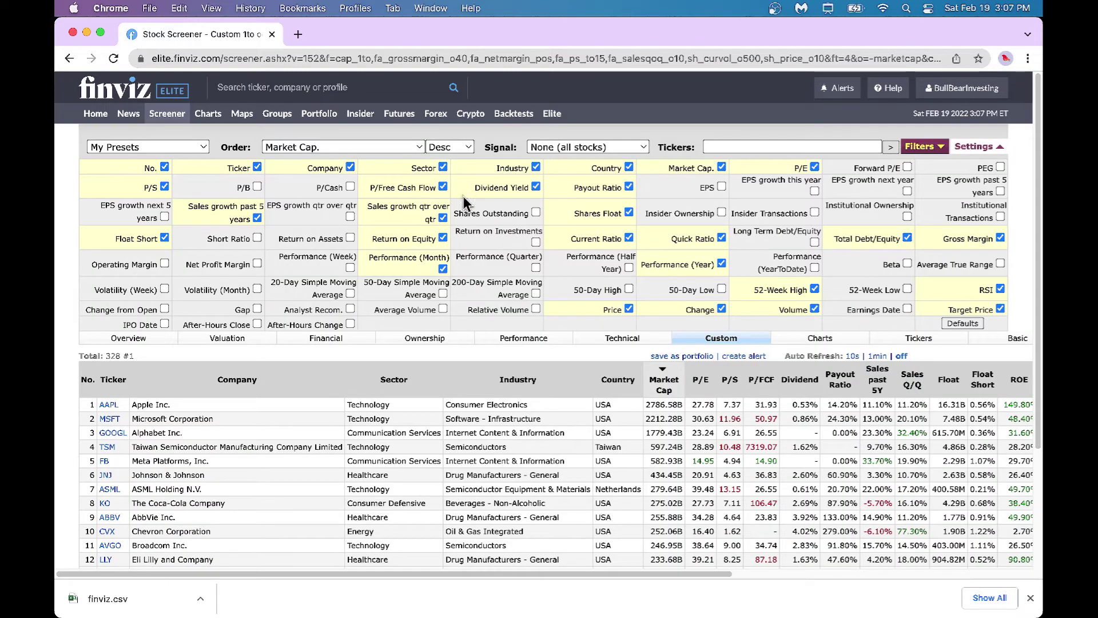
- Remove the P/Free Cash Flow, Dividend Yield, Payout Ratio, Current Ratio, Country and Industry columns
left_click(442, 186)
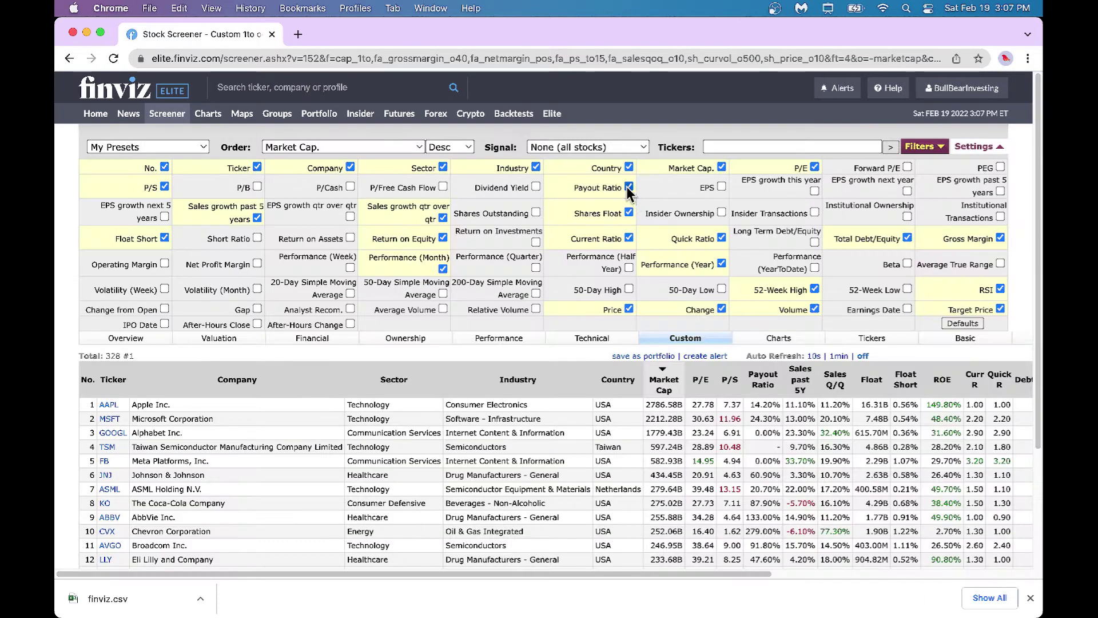
left_click(628, 187)
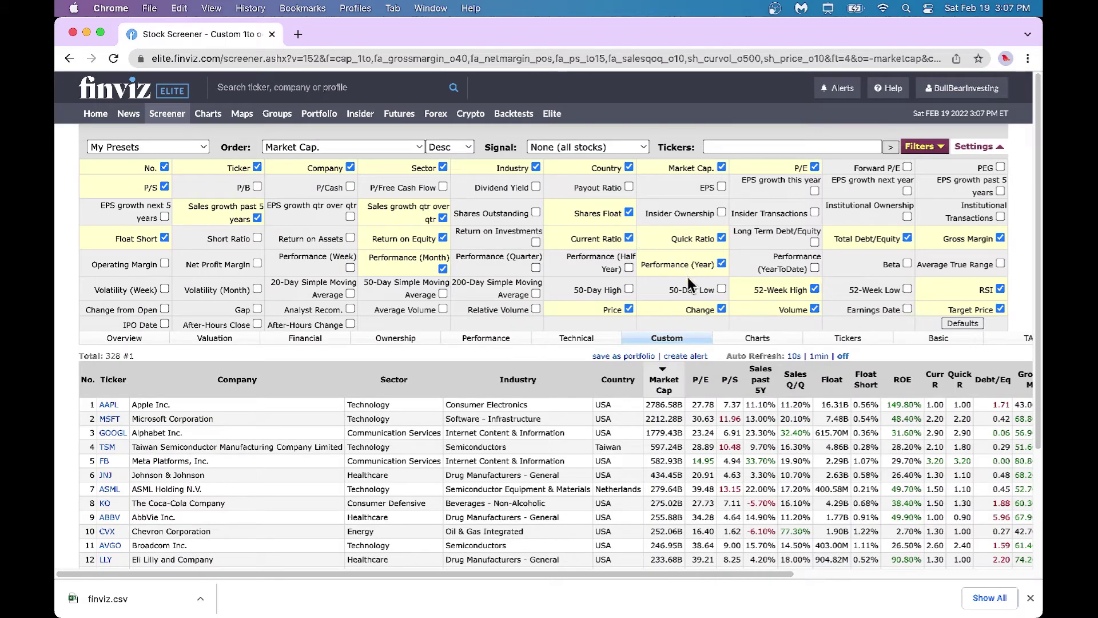
left_click(628, 237)
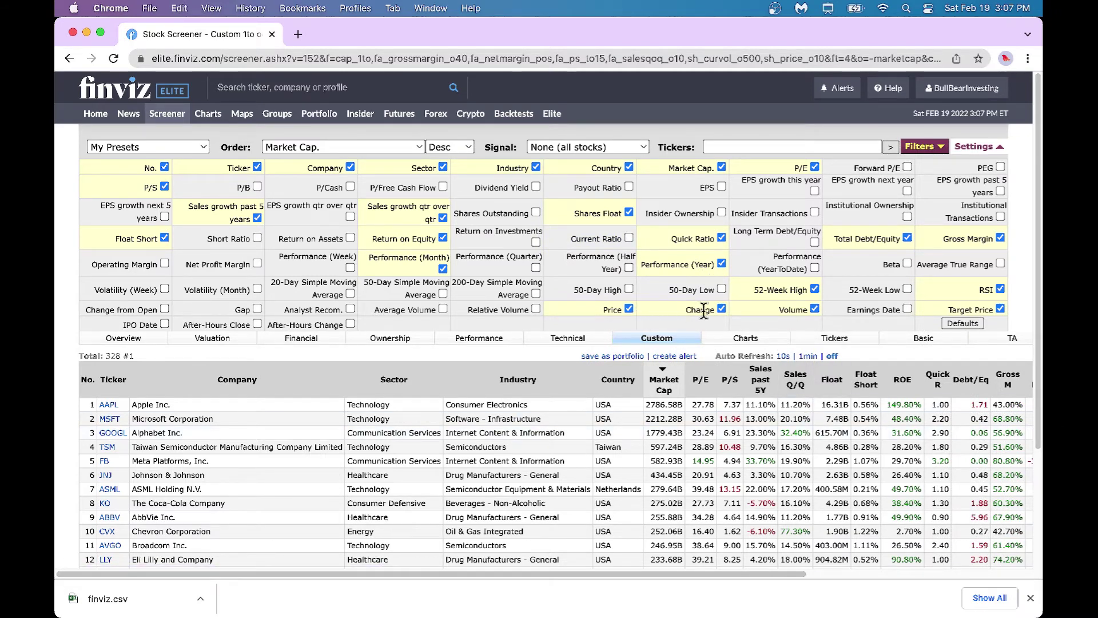
left_click(629, 167)
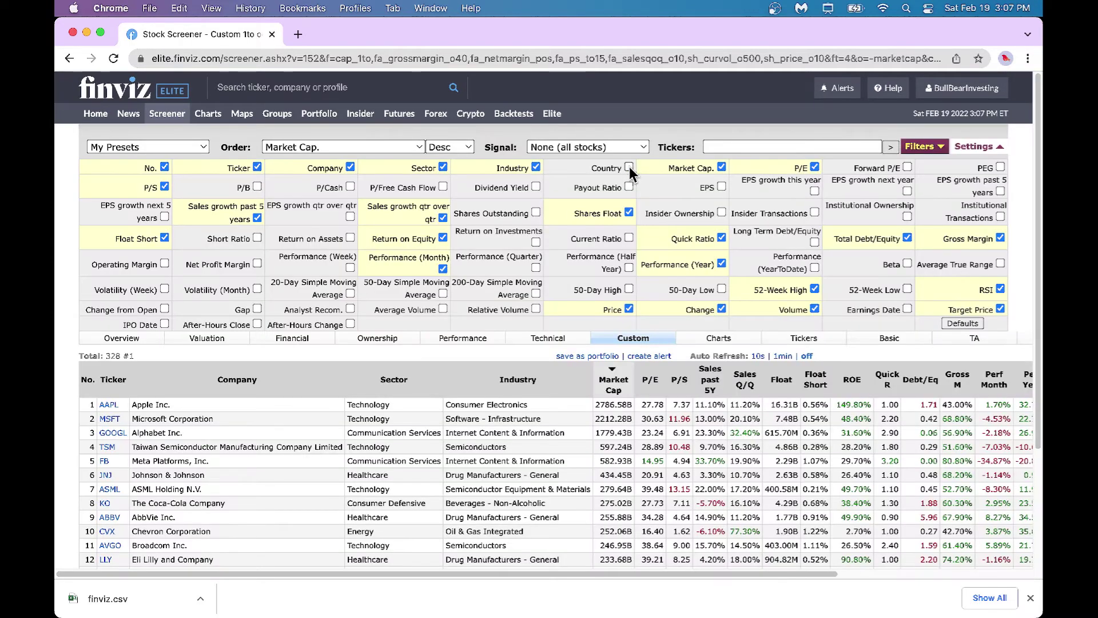
left_click(535, 167)
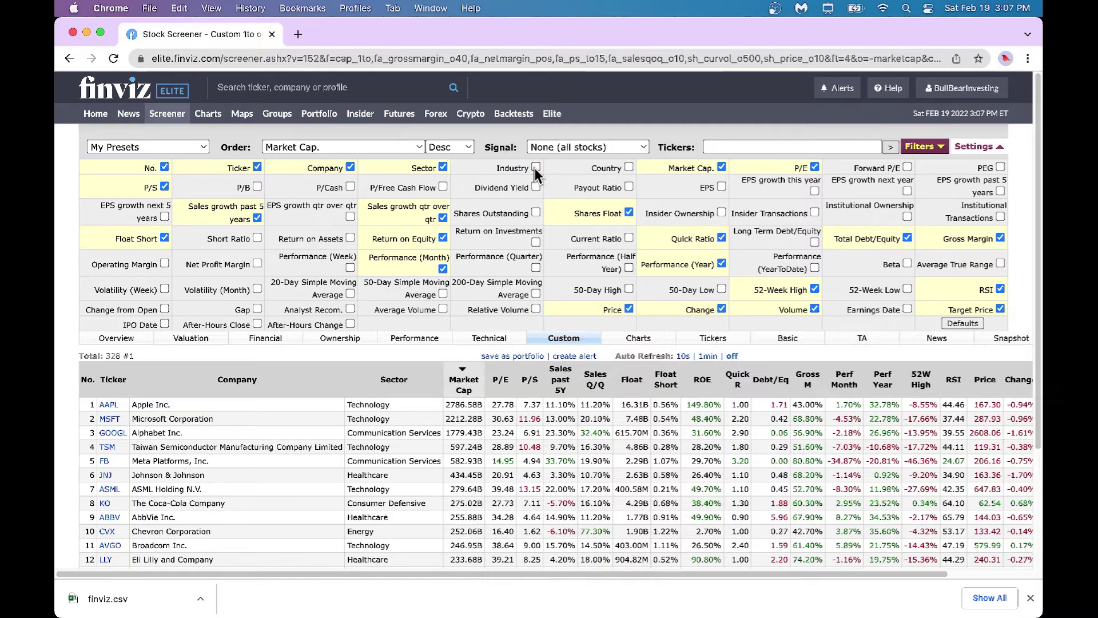
- Look across the trimmed Custom results table, from the company and valuation columns through to volume and target price
left_click_drag(687, 574, 835, 579)
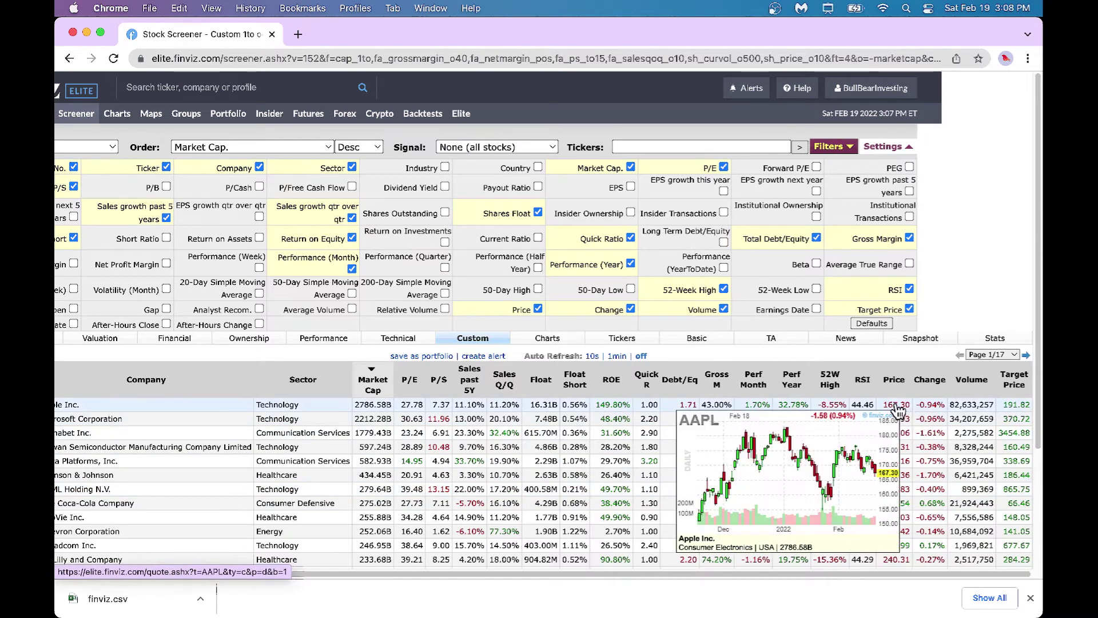
mouse_move(906, 437)
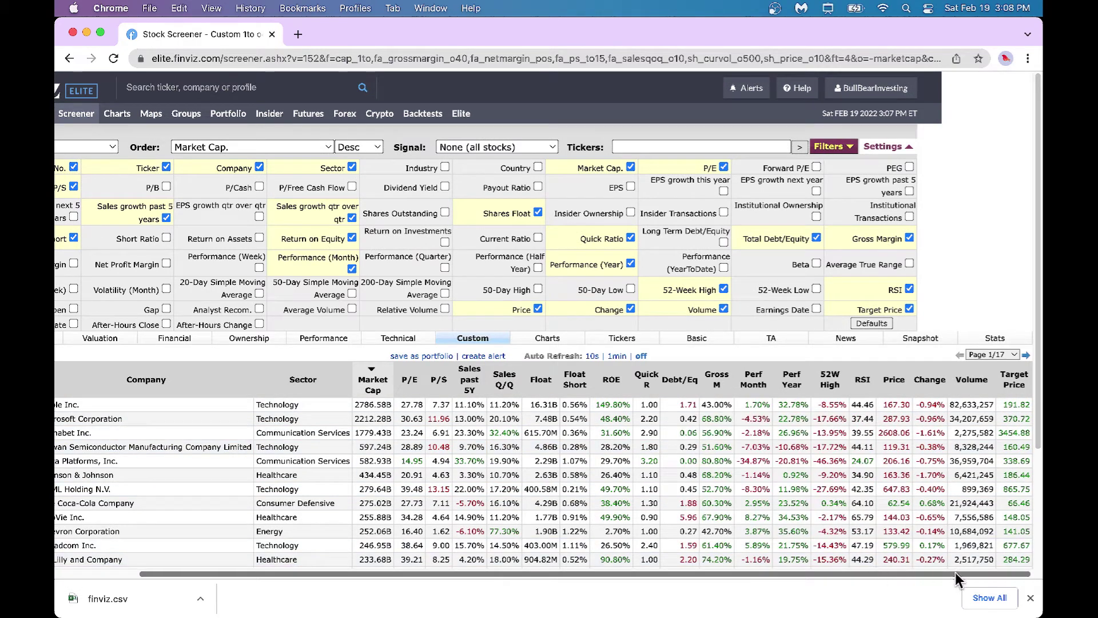
mouse_move(897, 458)
left_click_drag(795, 572, 646, 578)
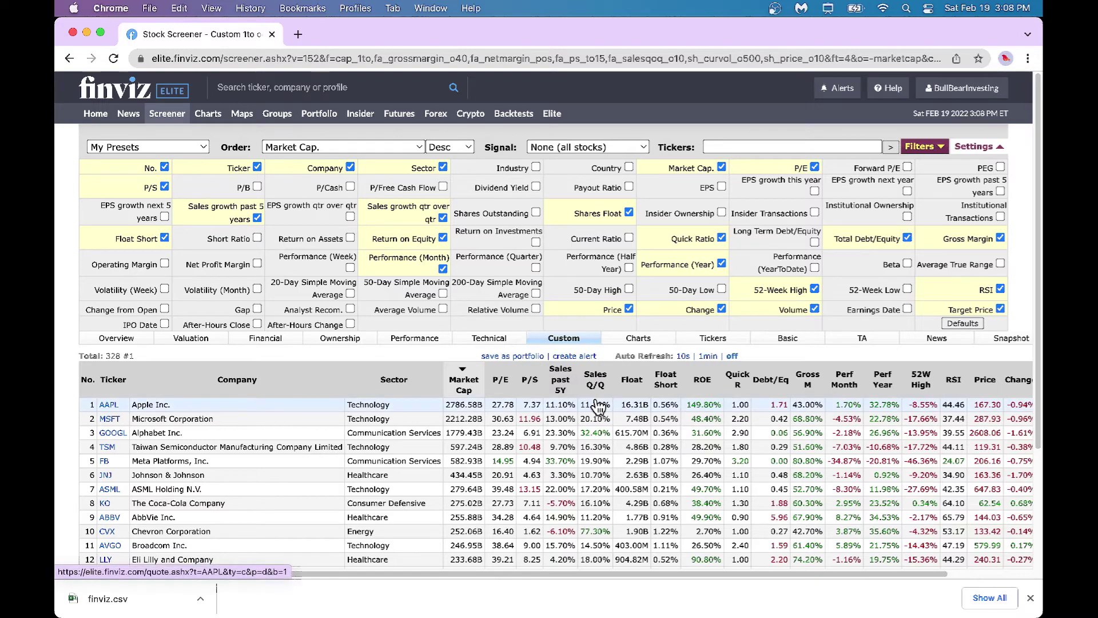
scroll(598, 406, "right", 3)
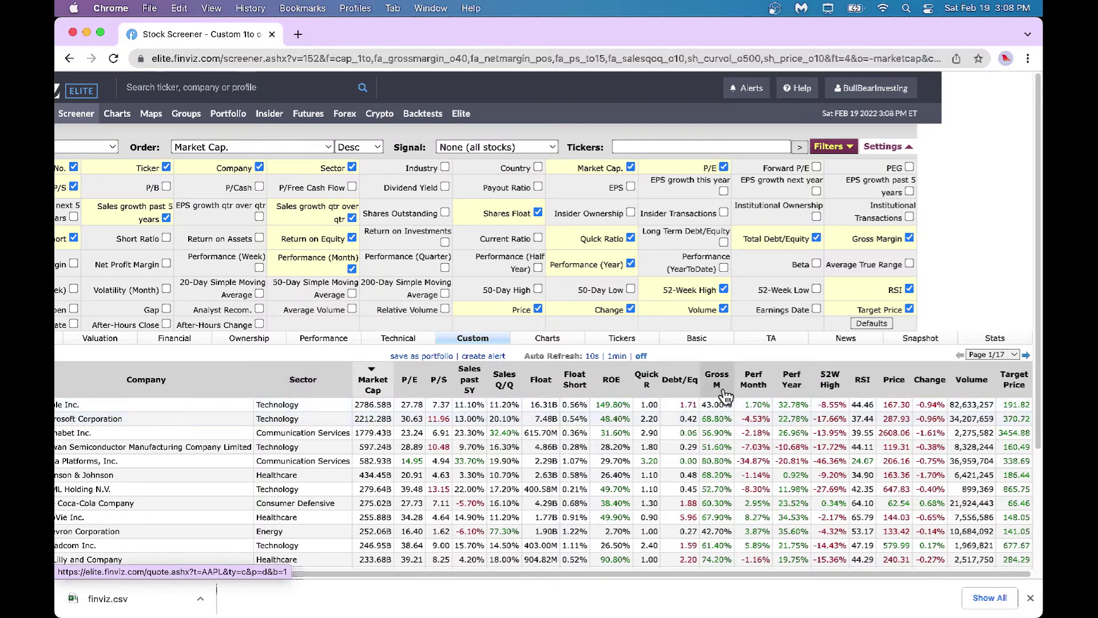
scroll(589, 458, "left", 5)
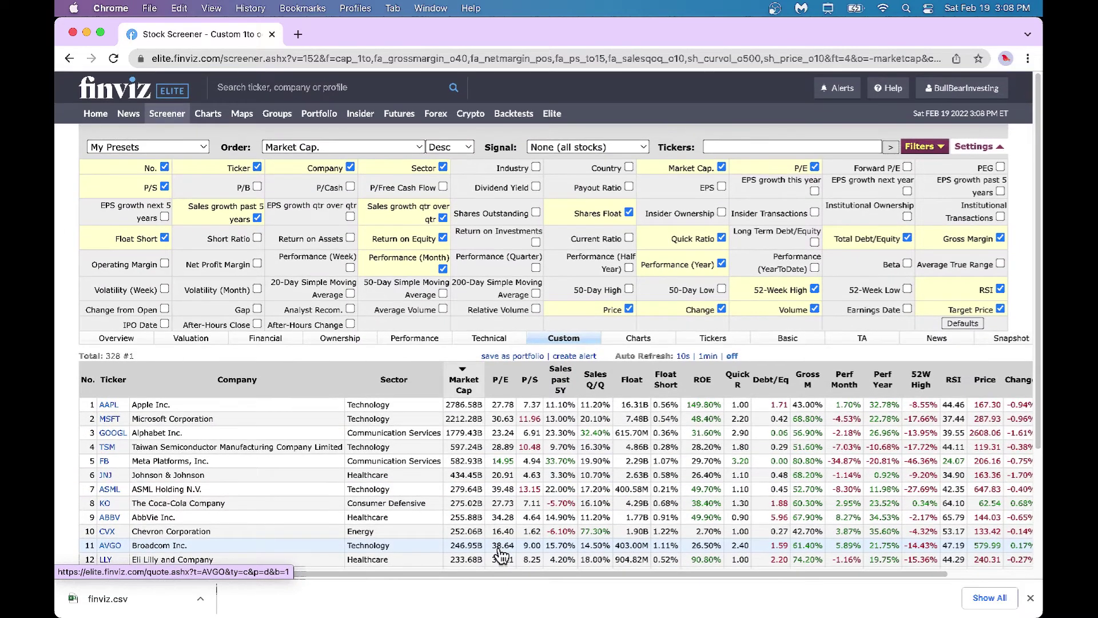
scroll(455, 443, "down", 2)
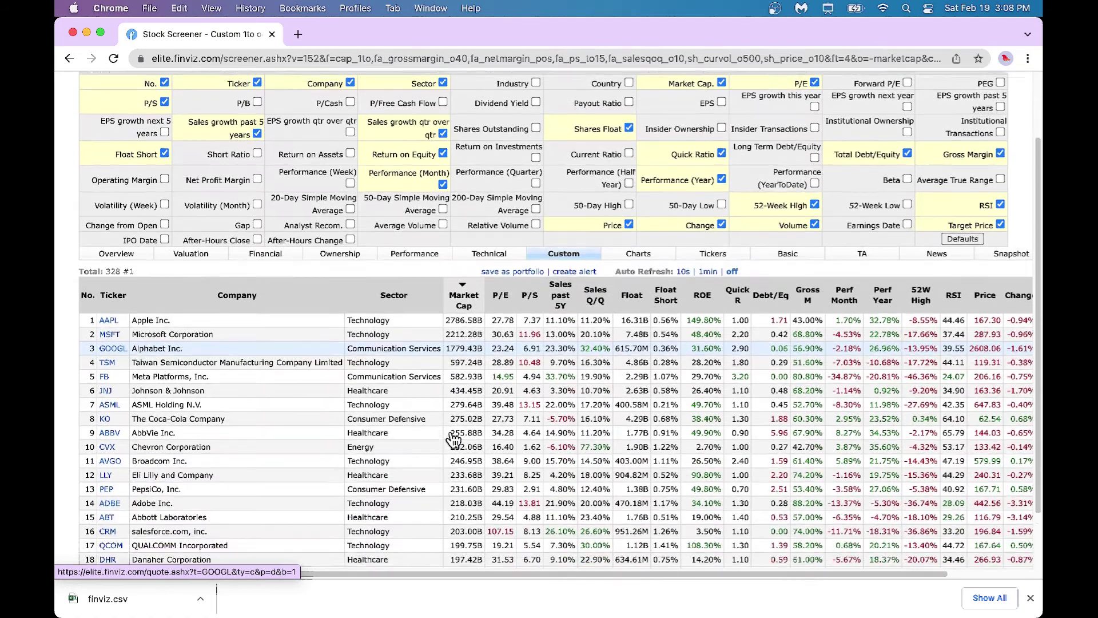
scroll(455, 440, "up", 2)
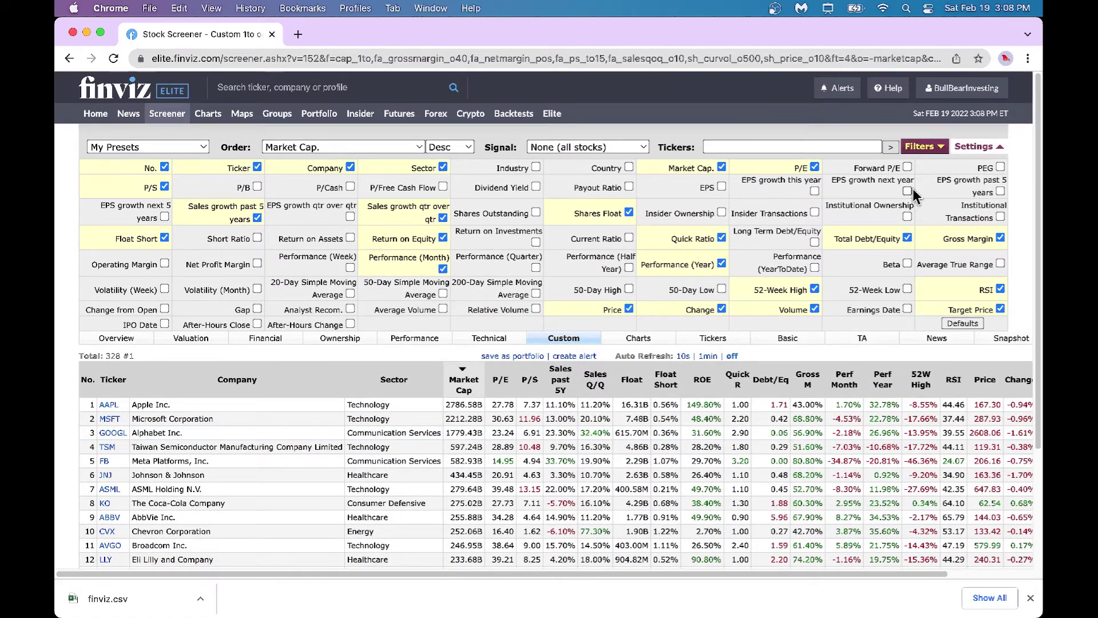
- Hide the column settings and review all remaining columns of the Custom results table from ticker to target price
left_click(972, 149)
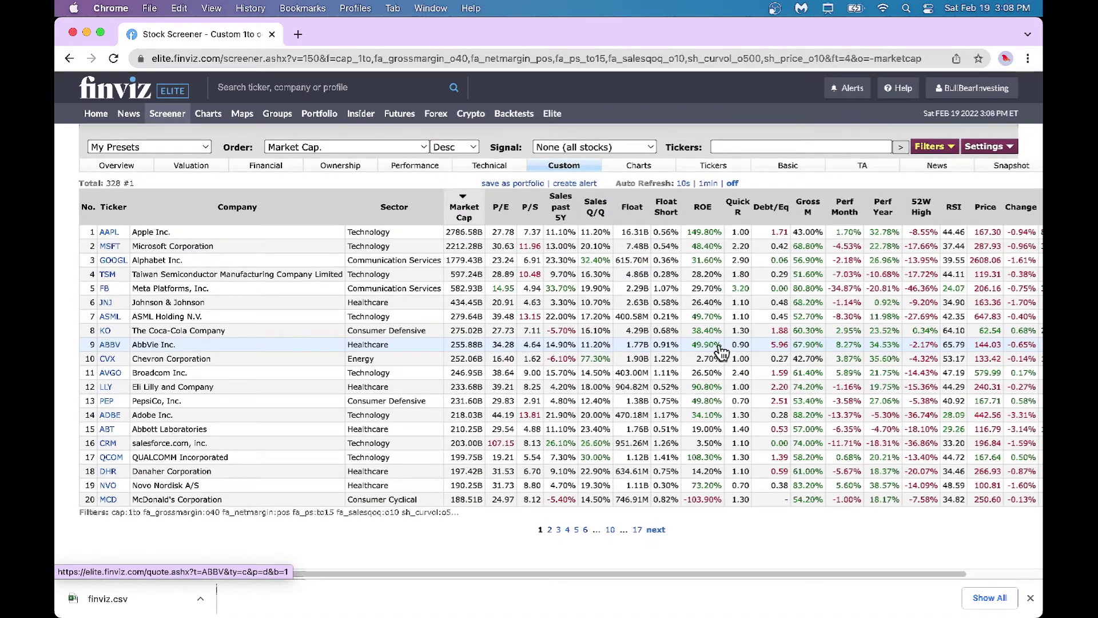
scroll(721, 351, "right", 1)
scroll(721, 351, "right", 3)
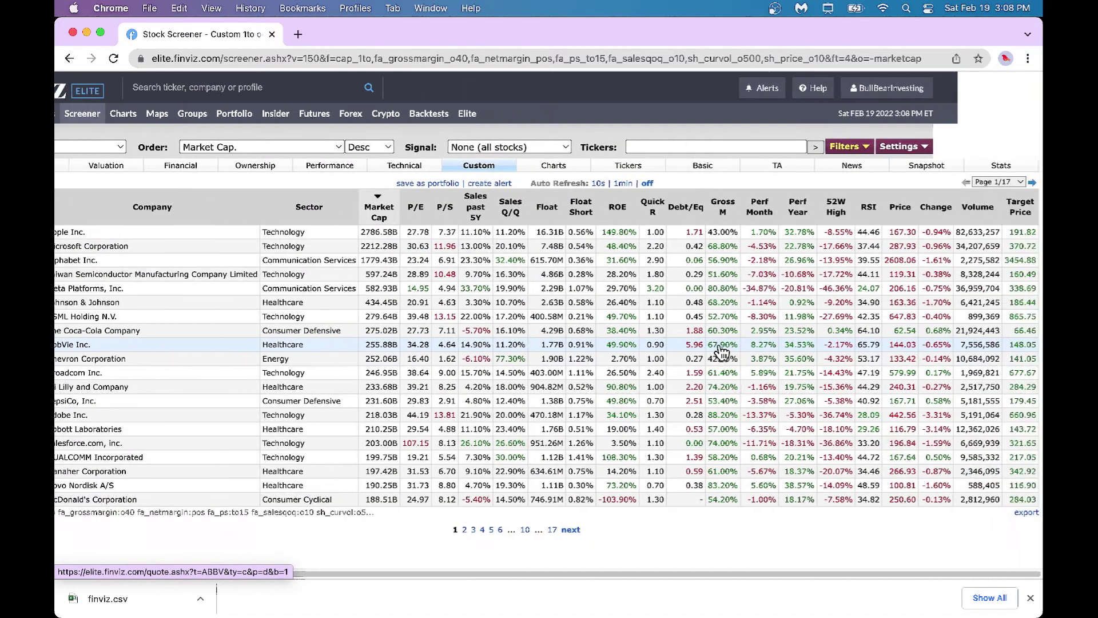
scroll(721, 350, "left", 3)
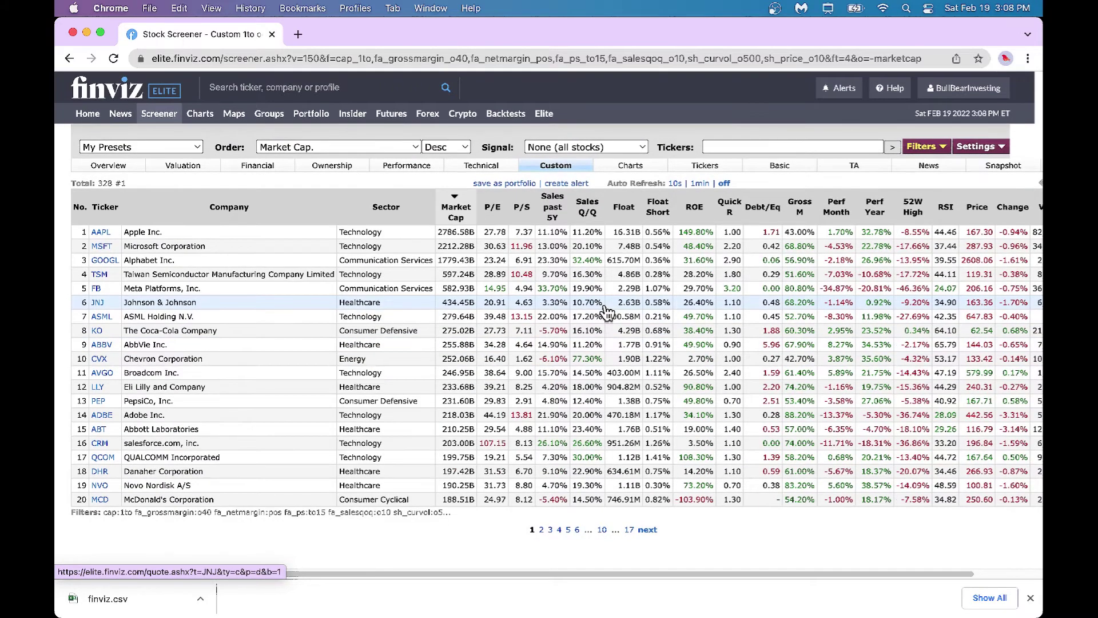
scroll(607, 312, "right", 3)
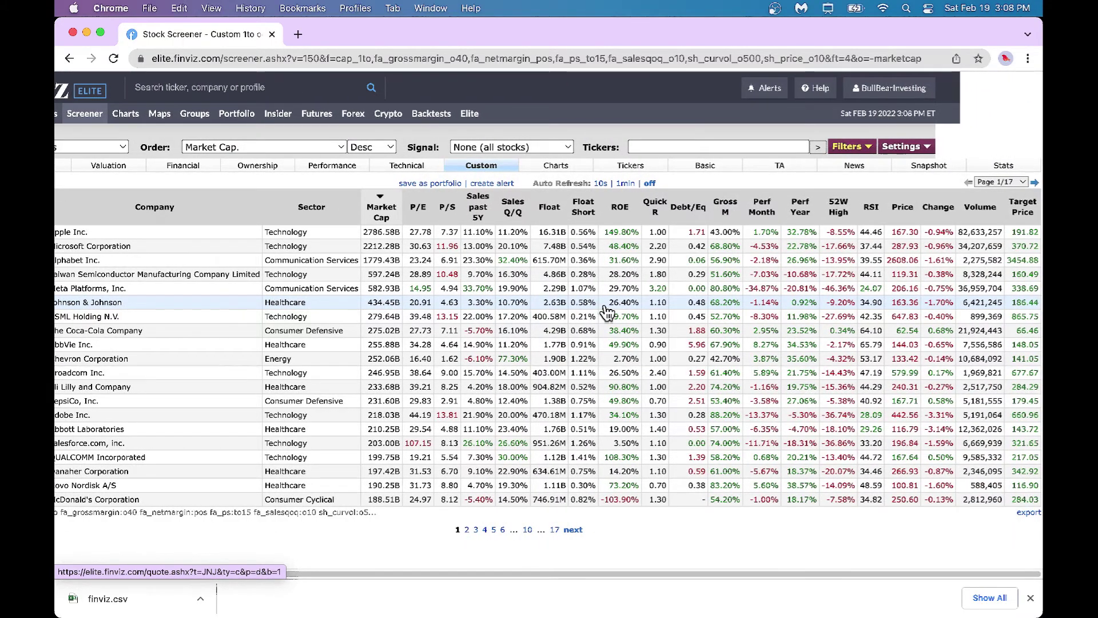
scroll(608, 311, "left", 3)
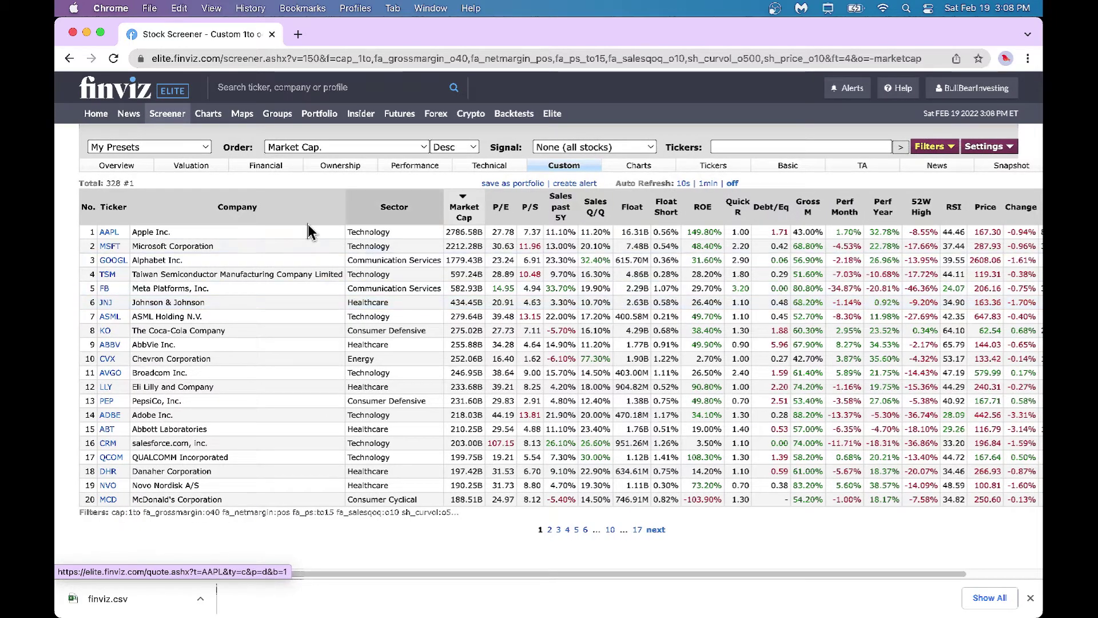
- Open the JNJ quote page from the results and examine its daily chart and RSI
mouse_move(107, 312)
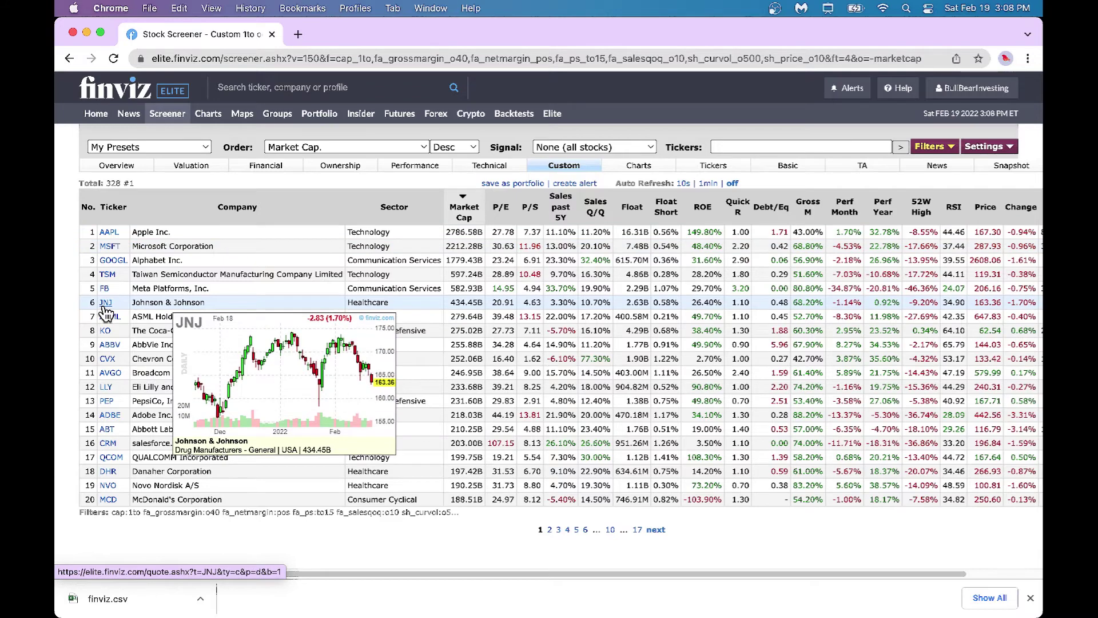
left_click(107, 312)
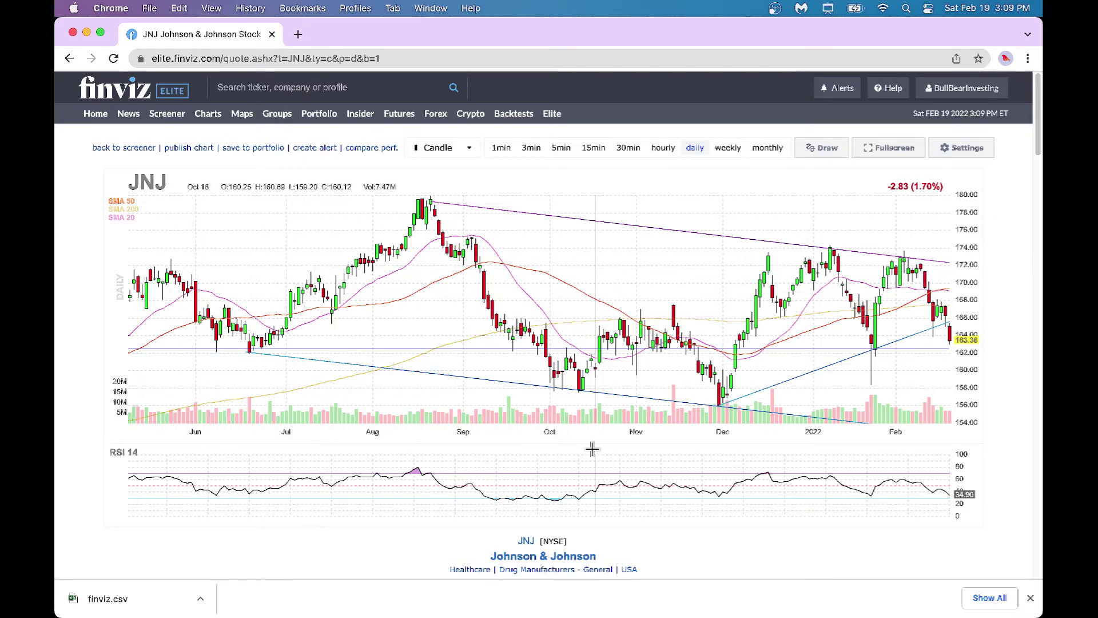
scroll(591, 448, "down", 3)
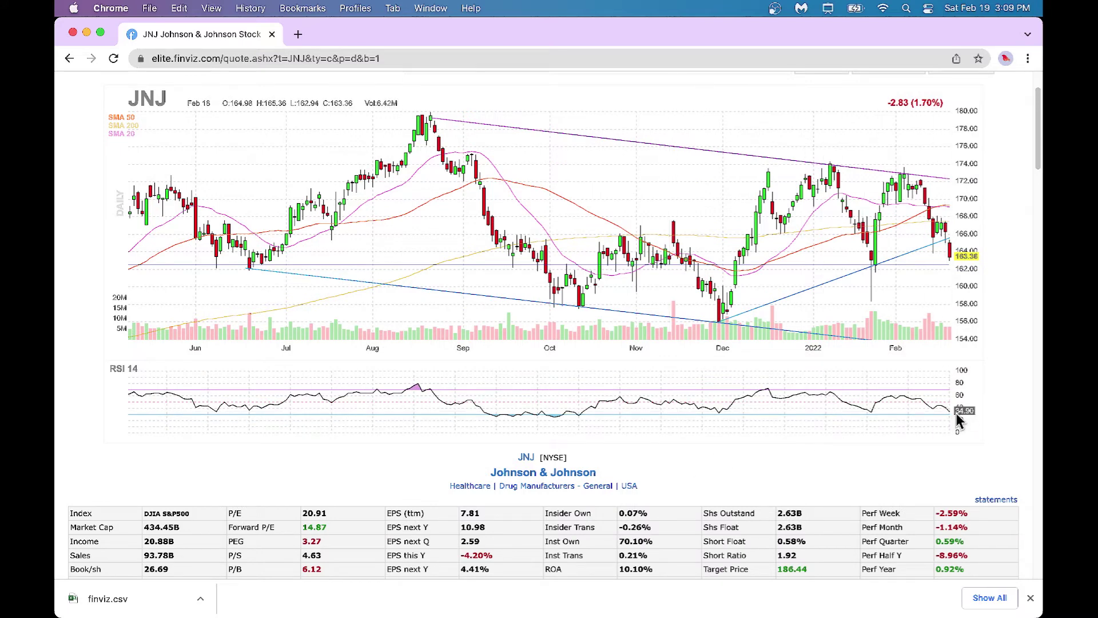
scroll(957, 422, "up", 3)
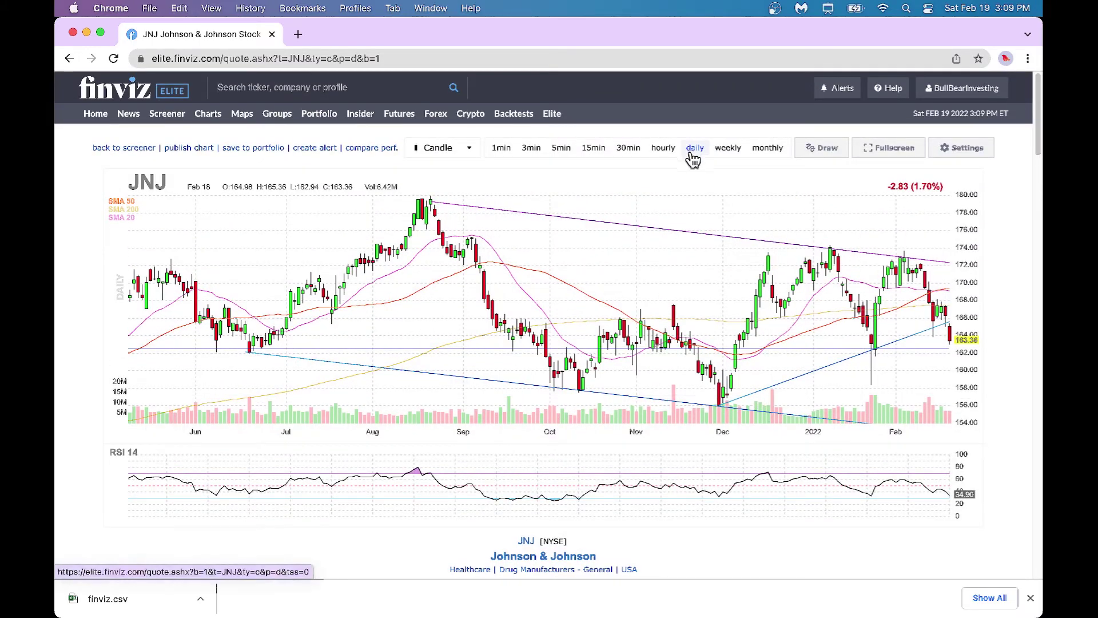
- Compare the JNJ price chart on the weekly, monthly and daily timeframes, ending on monthly
left_click(730, 150)
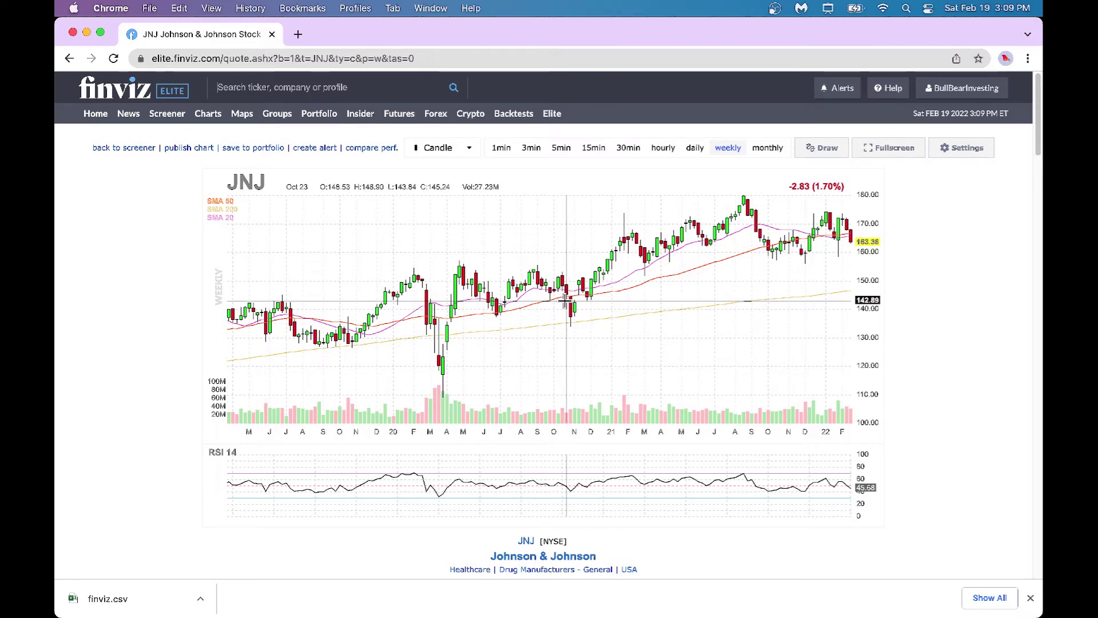
left_click(768, 148)
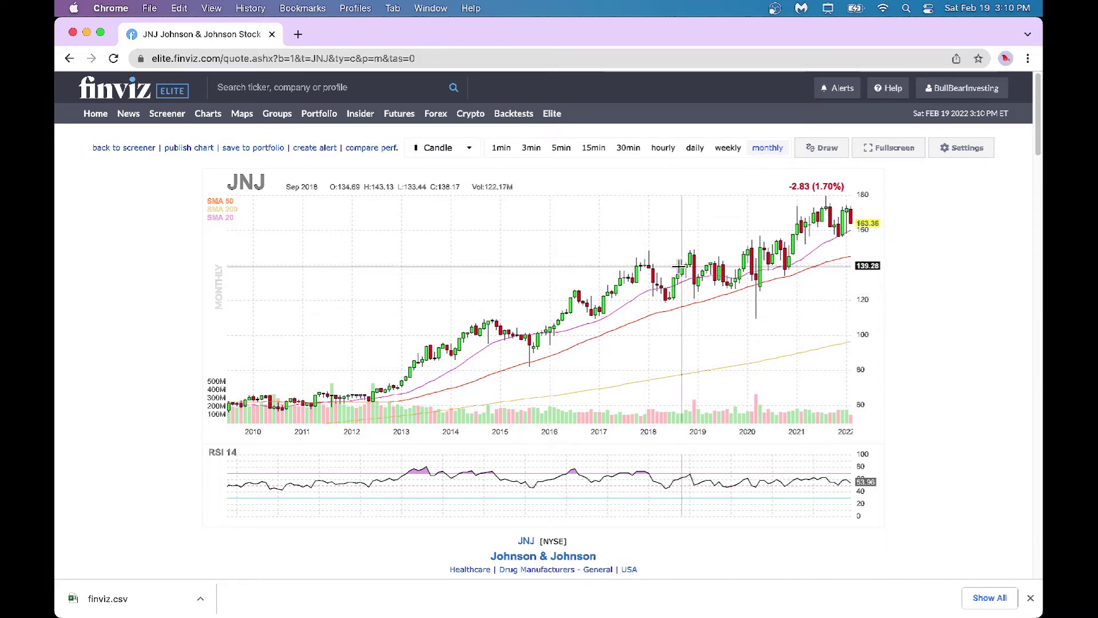
left_click(695, 147)
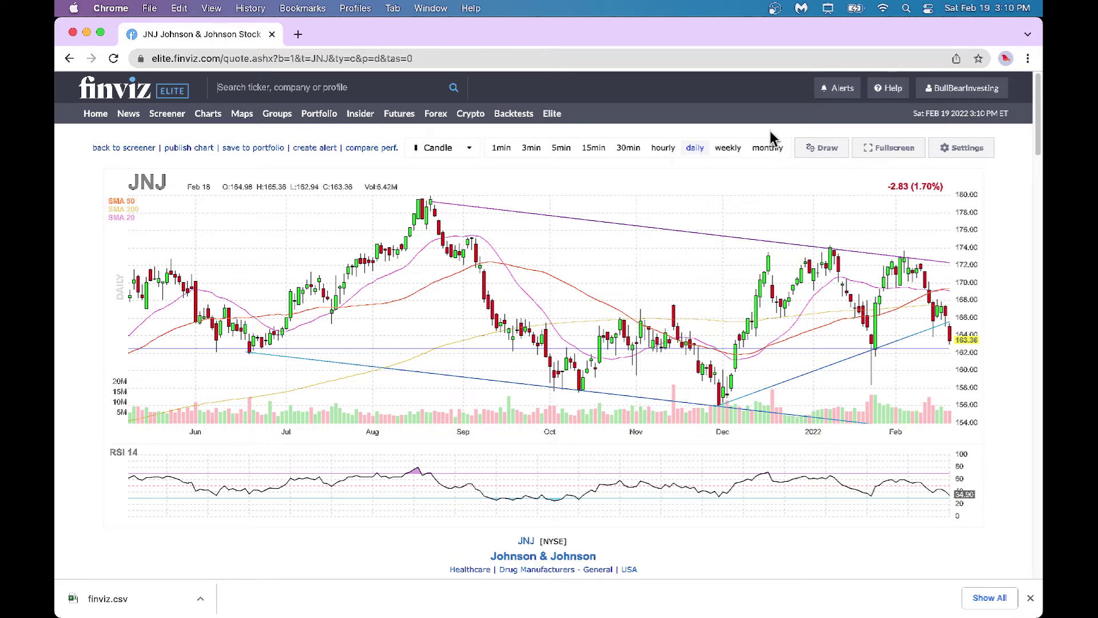
left_click(769, 150)
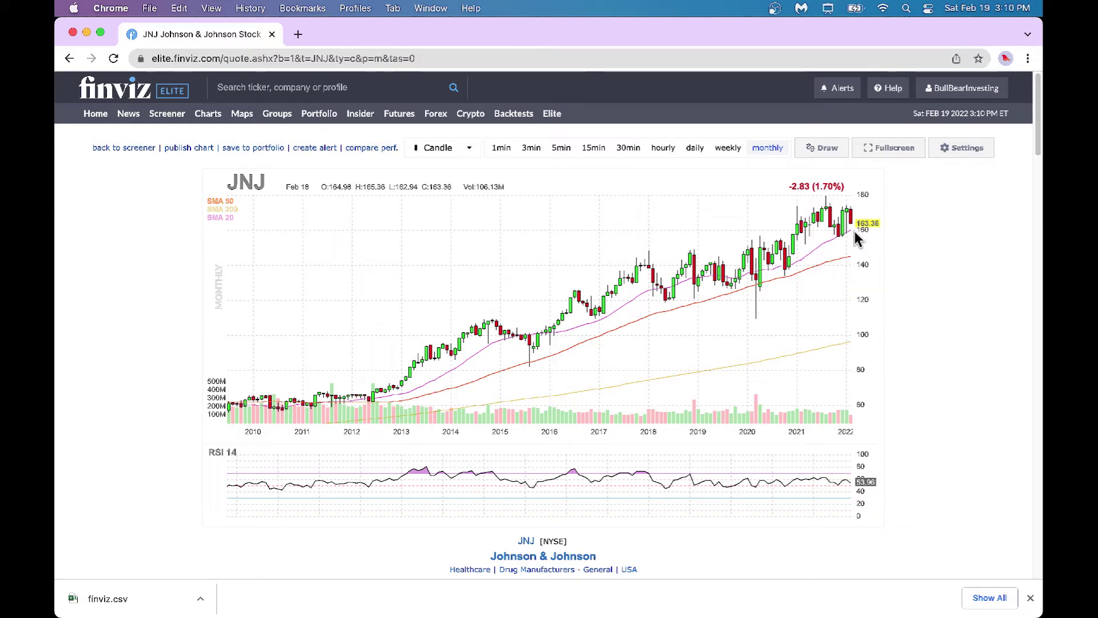
- Examine JNJ's fundamentals table, highlighting the insider and institutional ownership and transaction figures
scroll(834, 285, "down", 5)
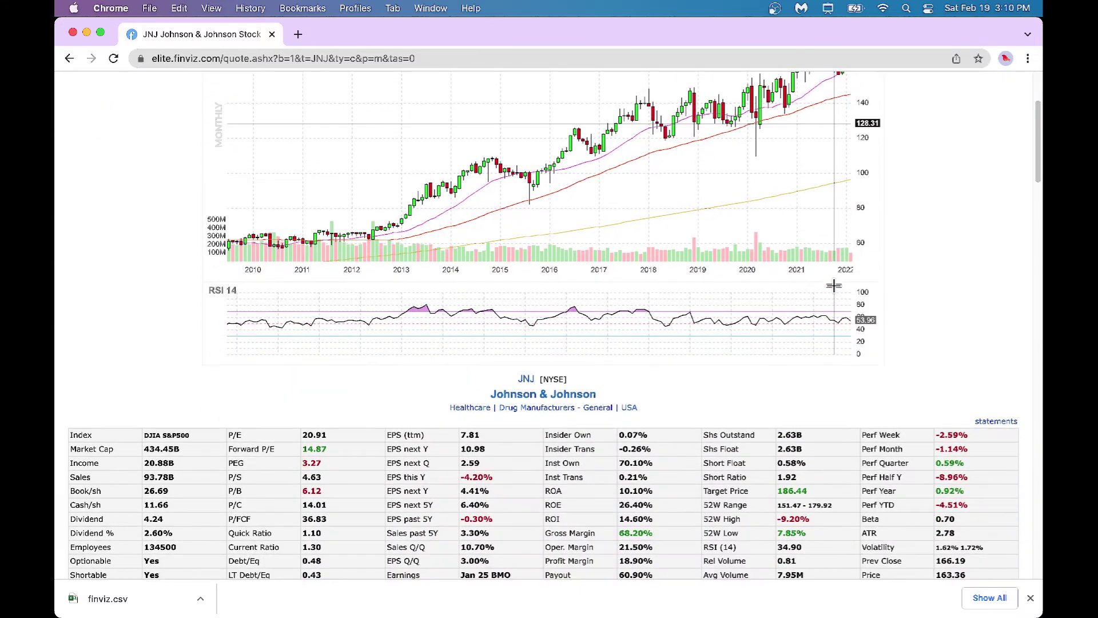
scroll(834, 285, "down", 1)
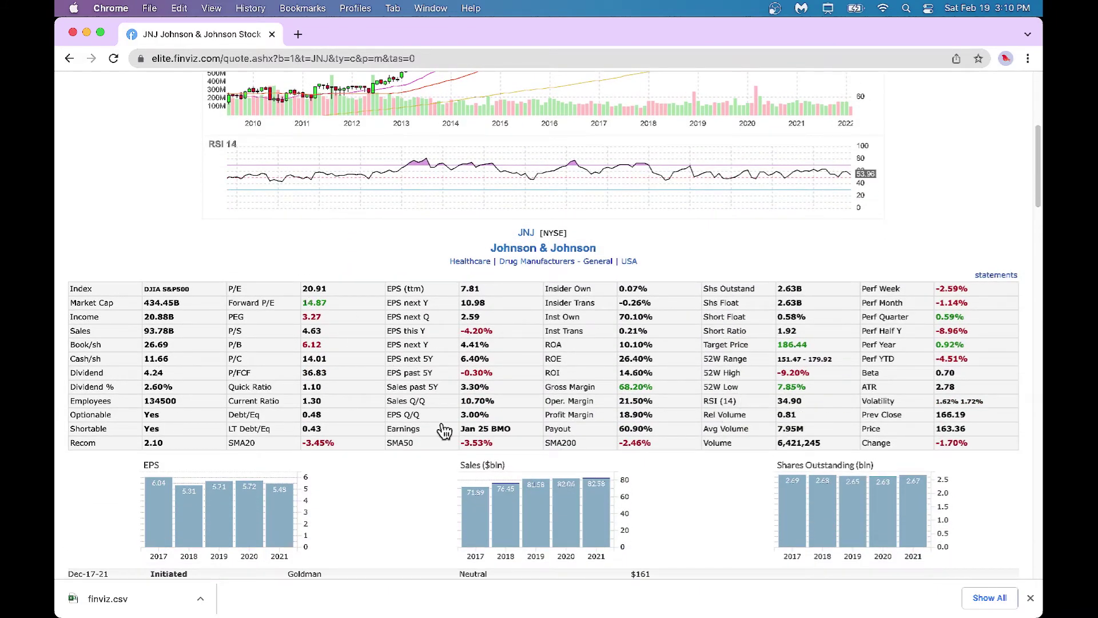
scroll(676, 399, "down", 1)
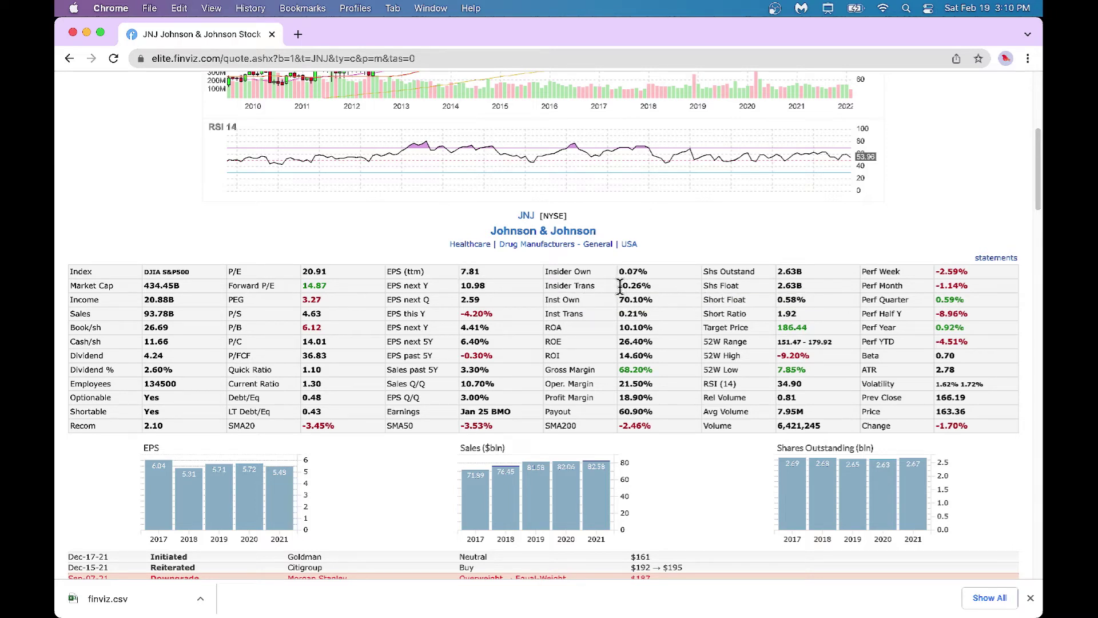
left_click_drag(620, 286, 655, 292)
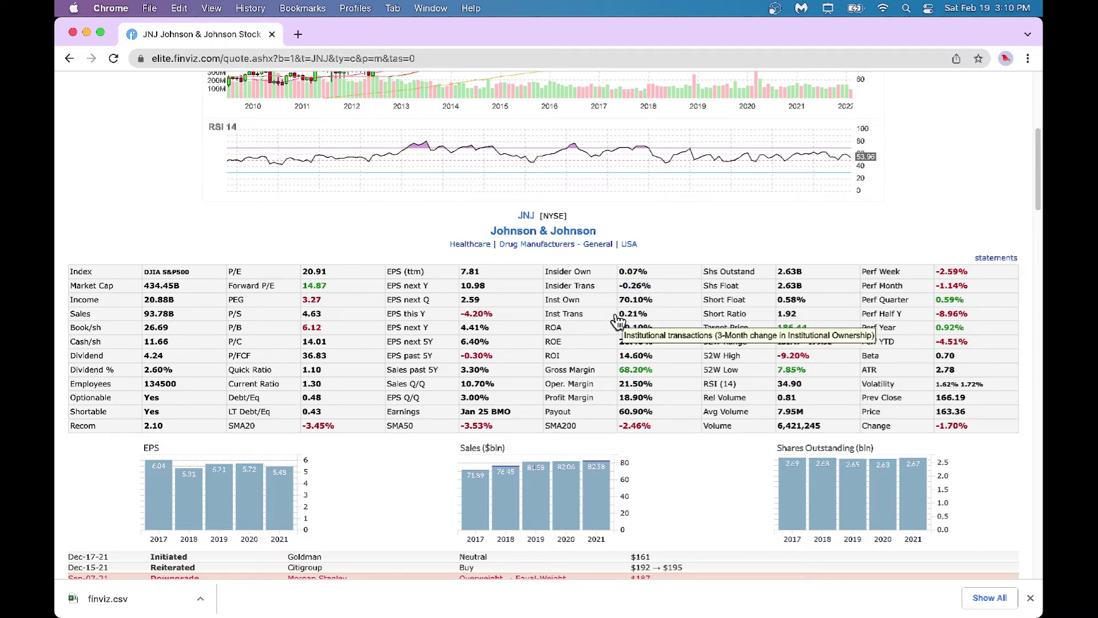
left_click_drag(618, 314, 647, 313)
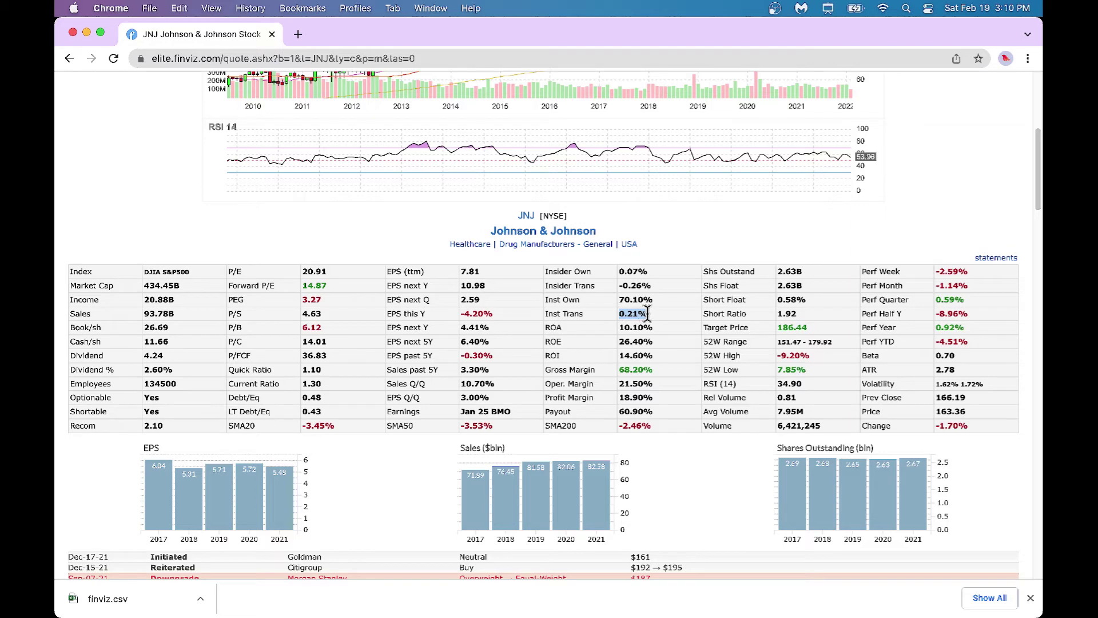
left_click(618, 278)
left_click_drag(619, 271, 632, 300)
- Trace the trends across the Sales and Shares Outstanding bar charts with arrows and mark the latest analyst ratings
scroll(661, 359, "down", 3)
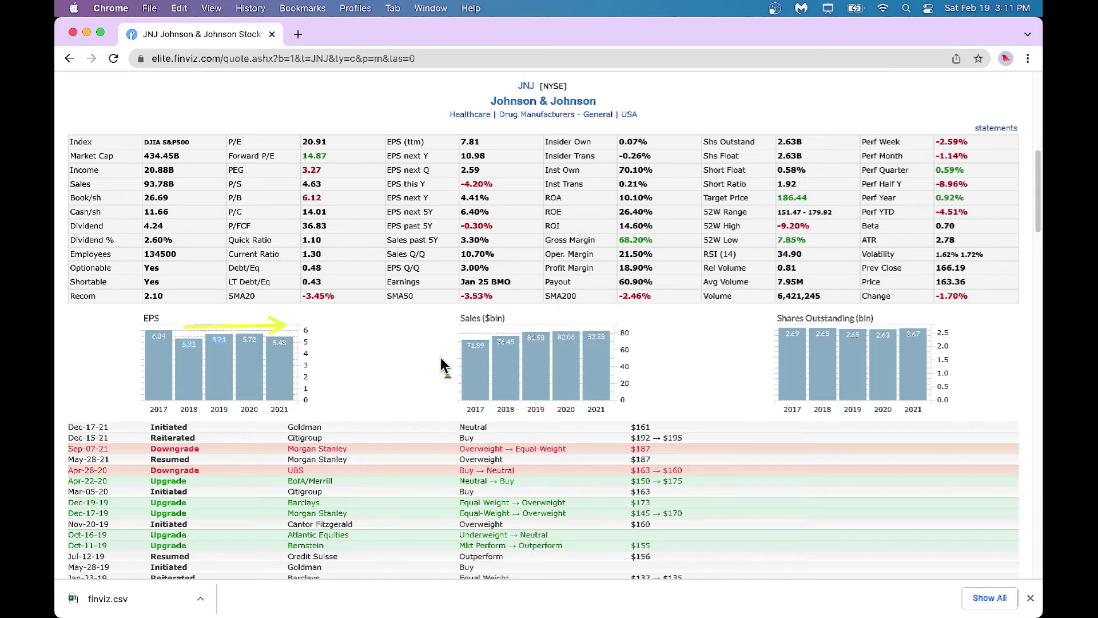
left_click_drag(472, 333, 613, 322)
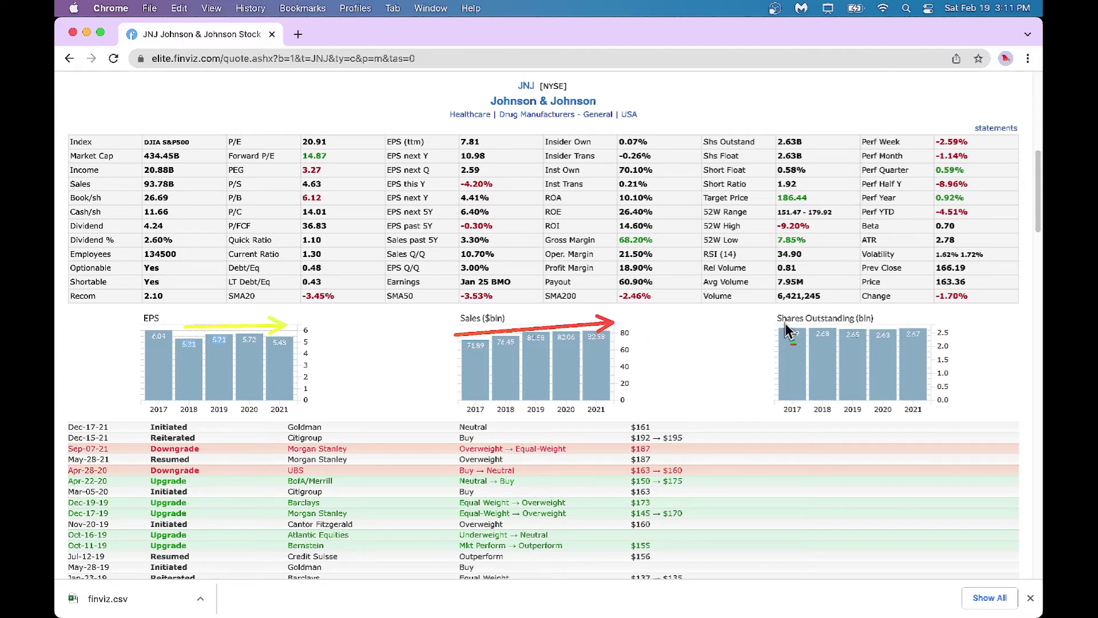
left_click_drag(775, 322, 933, 326)
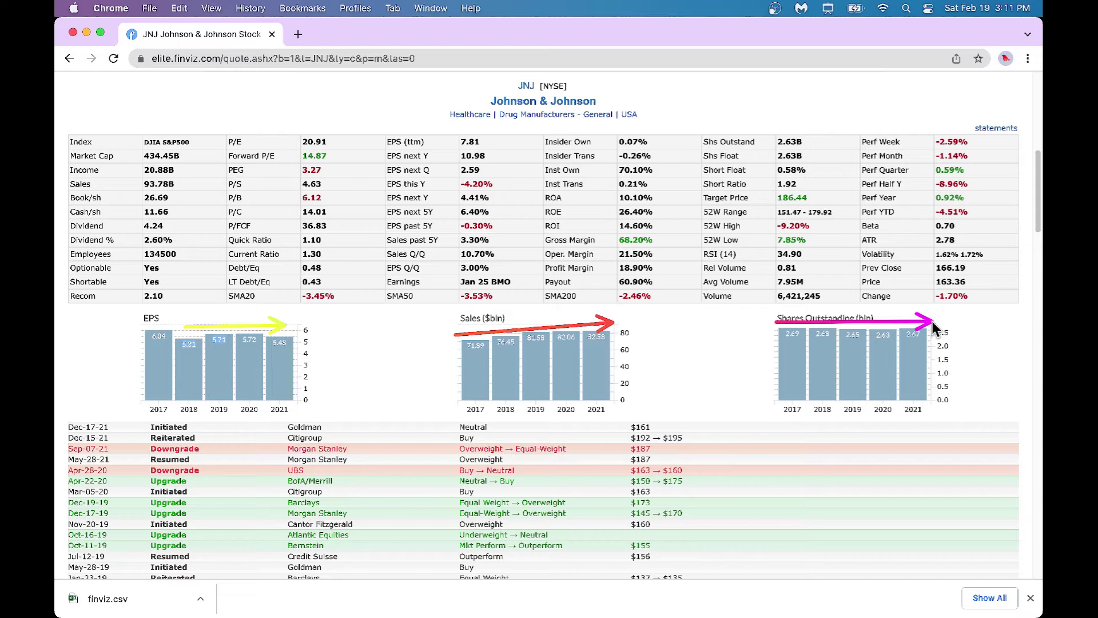
scroll(808, 371, "down", 5)
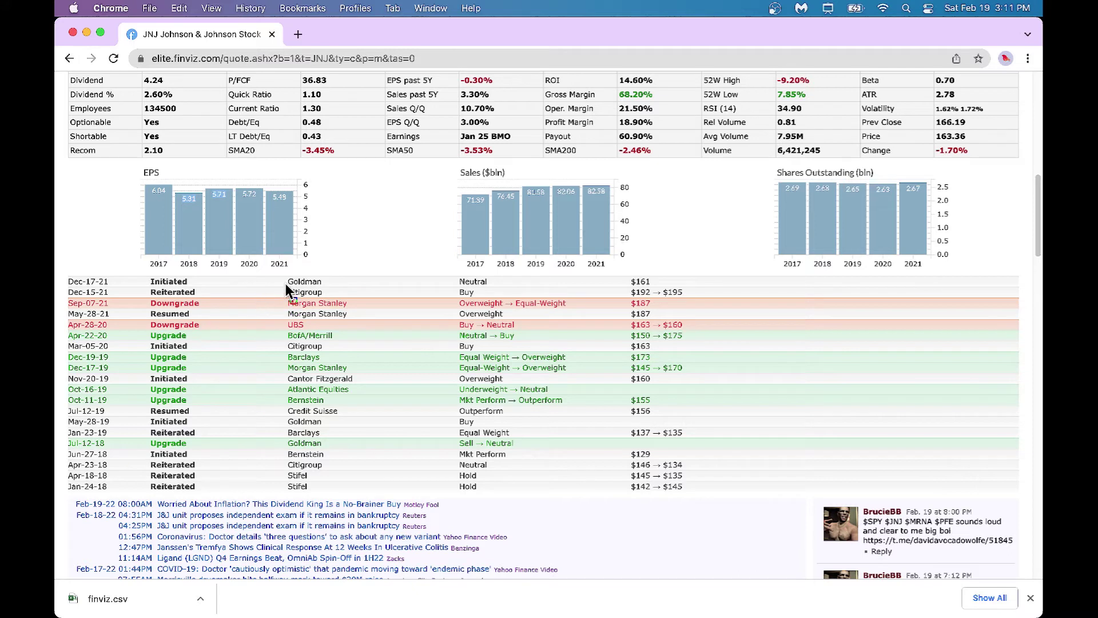
mouse_move(281, 284)
left_mouse_down()
mouse_move(458, 319)
mouse_move(607, 313)
mouse_move(691, 296)
left_mouse_up()
- Review the JNJ quote page from the monthly chart through the analyst rating history to the news headlines
scroll(673, 257, "up", 10)
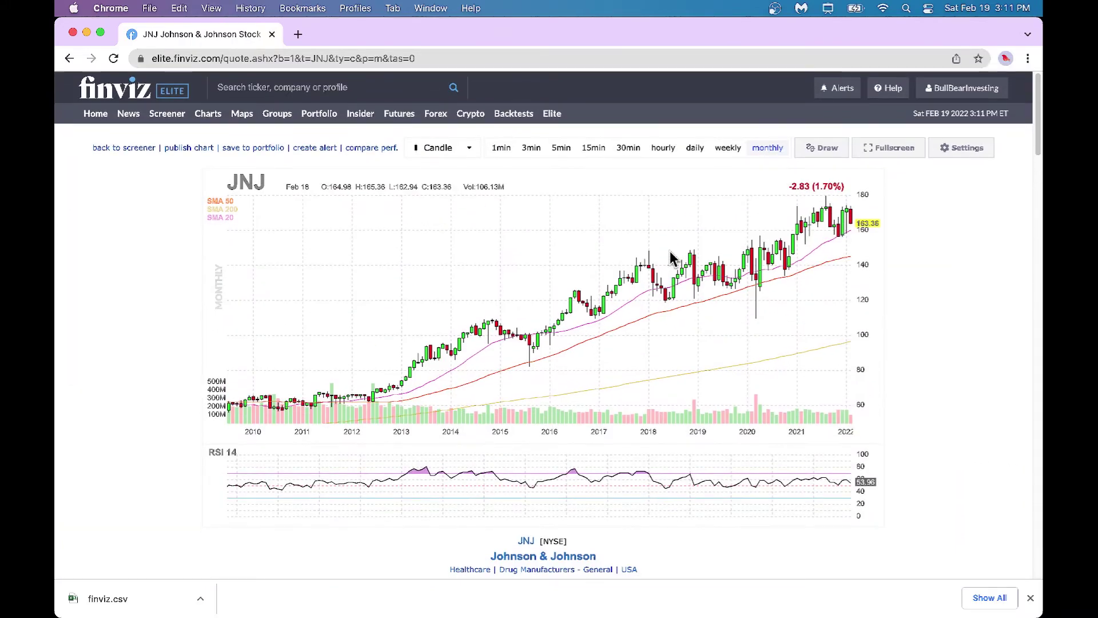
scroll(740, 437, "down", 3)
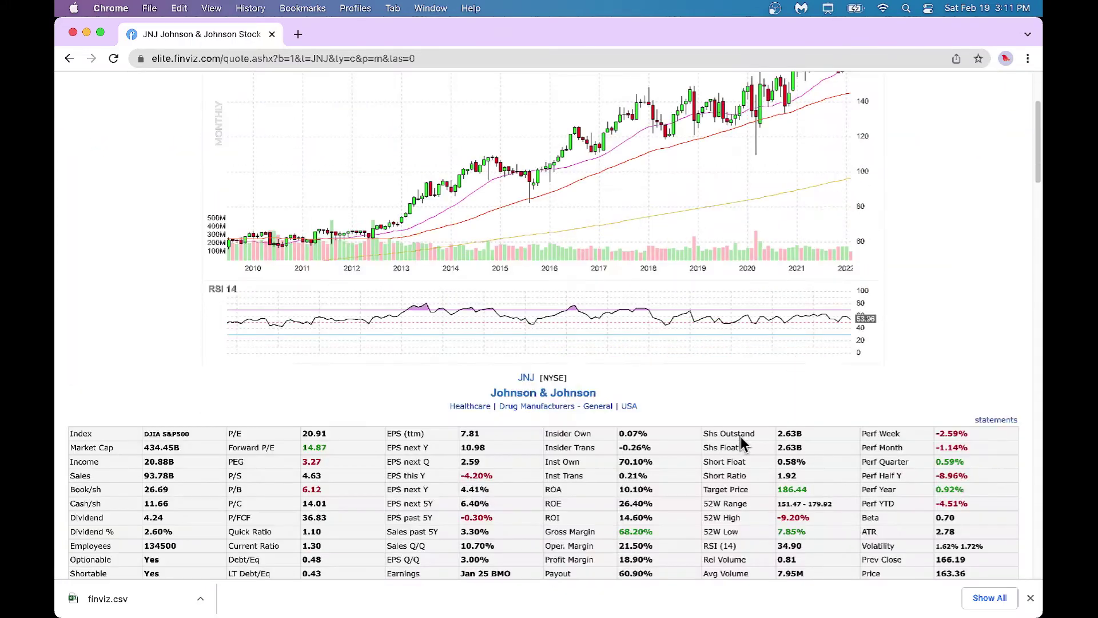
scroll(741, 438, "down", 8)
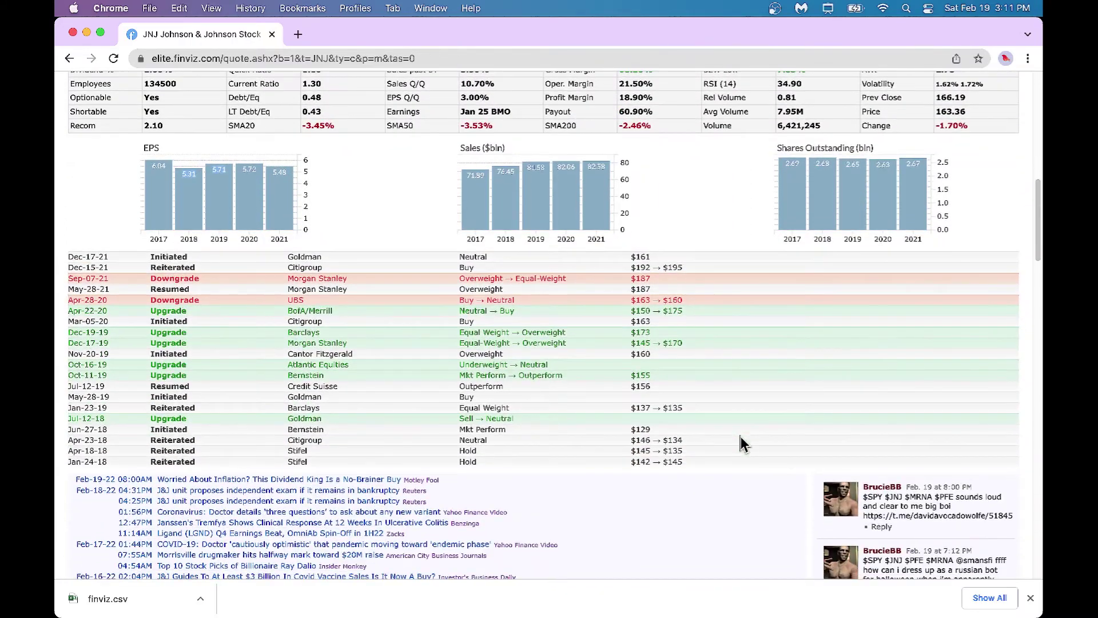
scroll(740, 437, "down", 1)
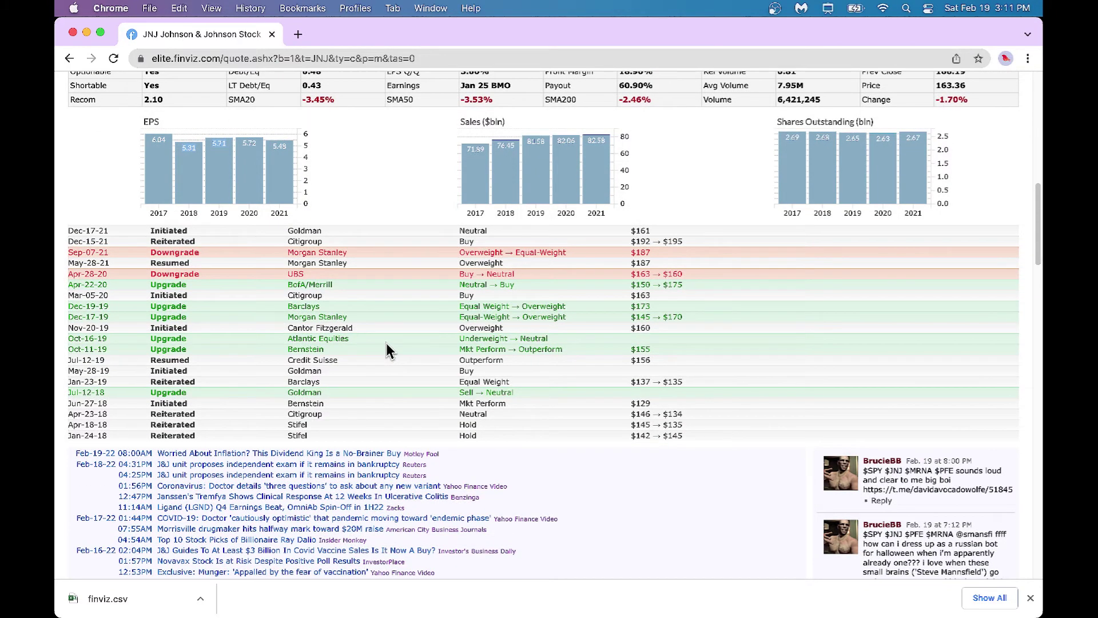
scroll(462, 342, "down", 3)
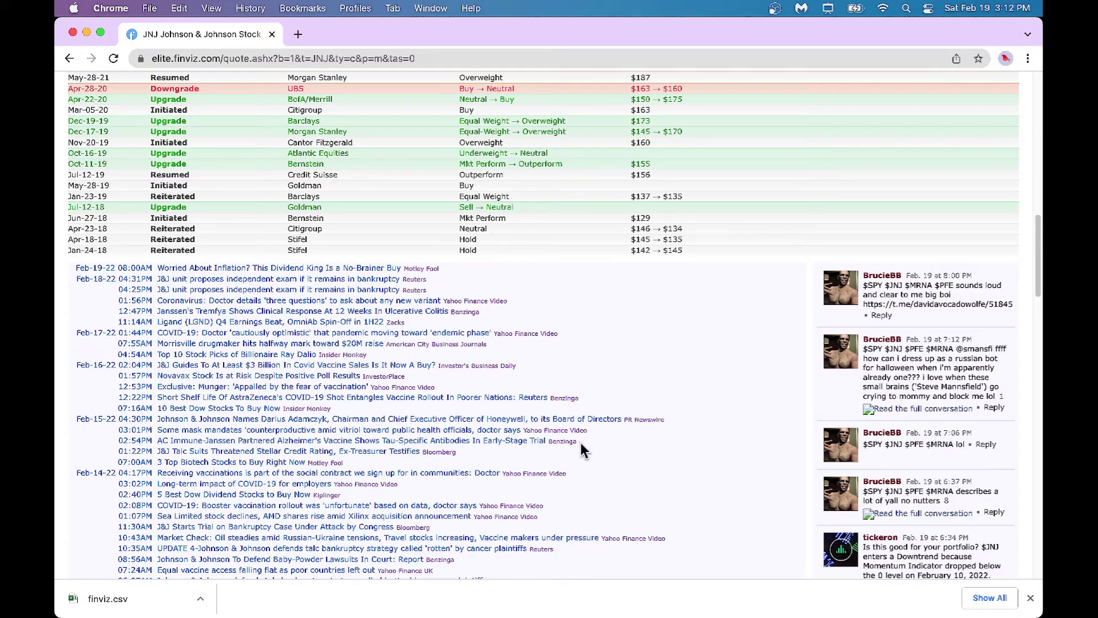
scroll(581, 441, "down", 2)
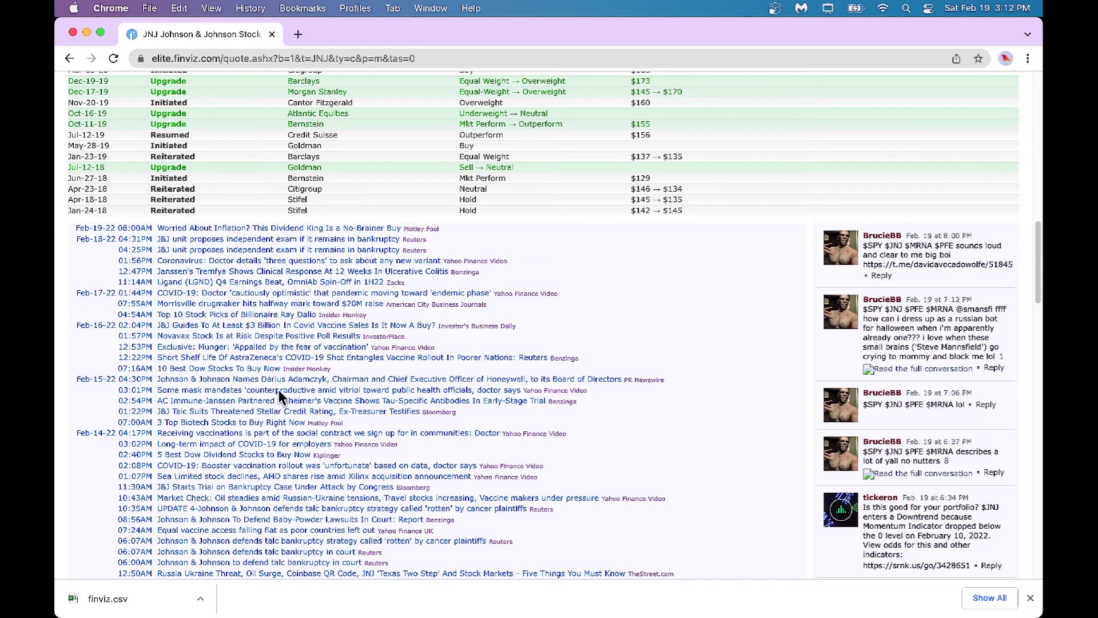
- Review the rest of JNJ's news and company profile, and preview the bar charts in the annual income statement
scroll(279, 390, "down", 15)
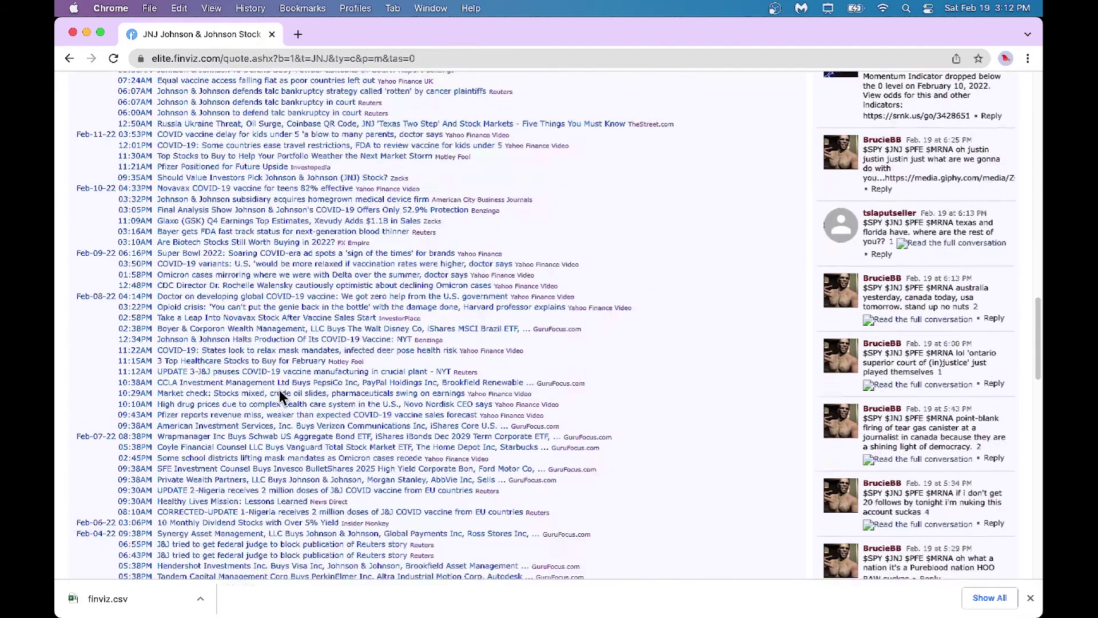
scroll(279, 396, "down", 1)
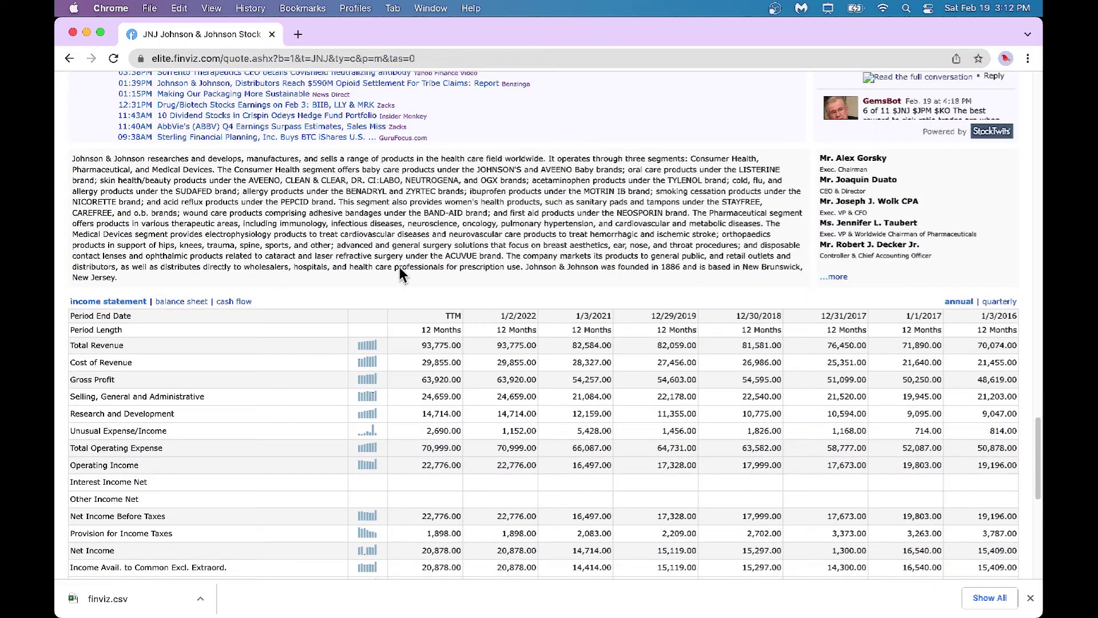
scroll(458, 402, "down", 4)
scroll(458, 403, "up", 3)
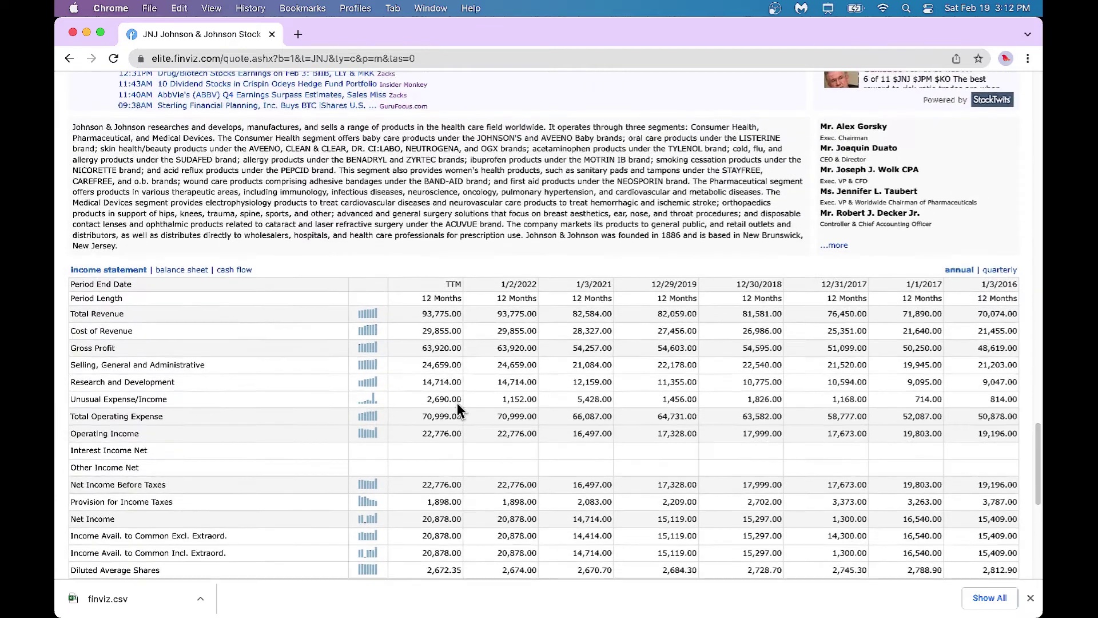
scroll(458, 403, "up", 1)
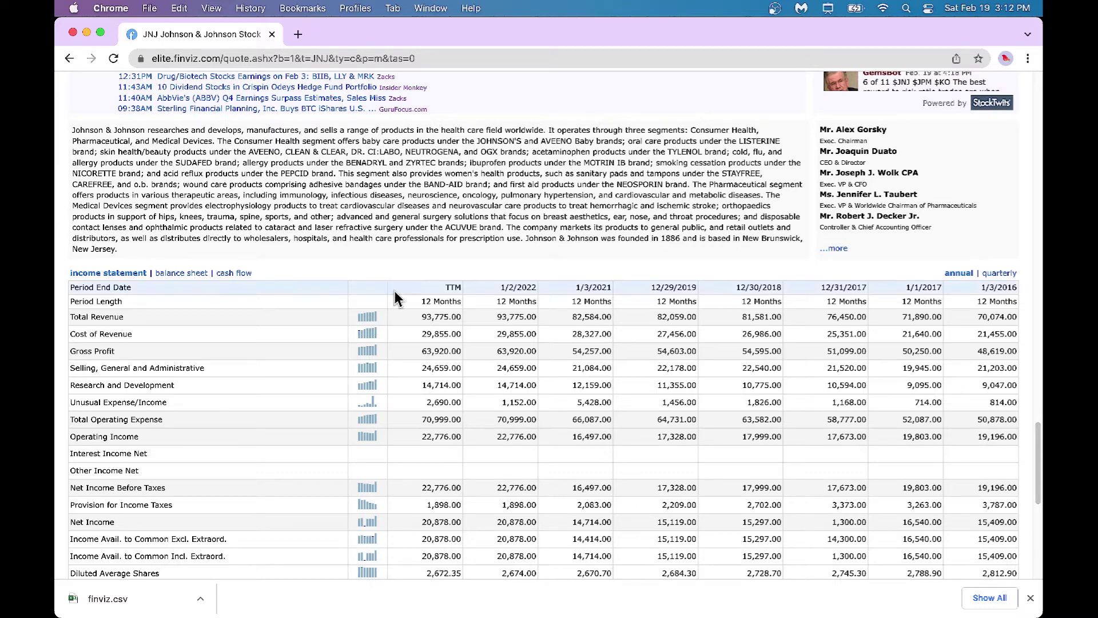
mouse_move(373, 321)
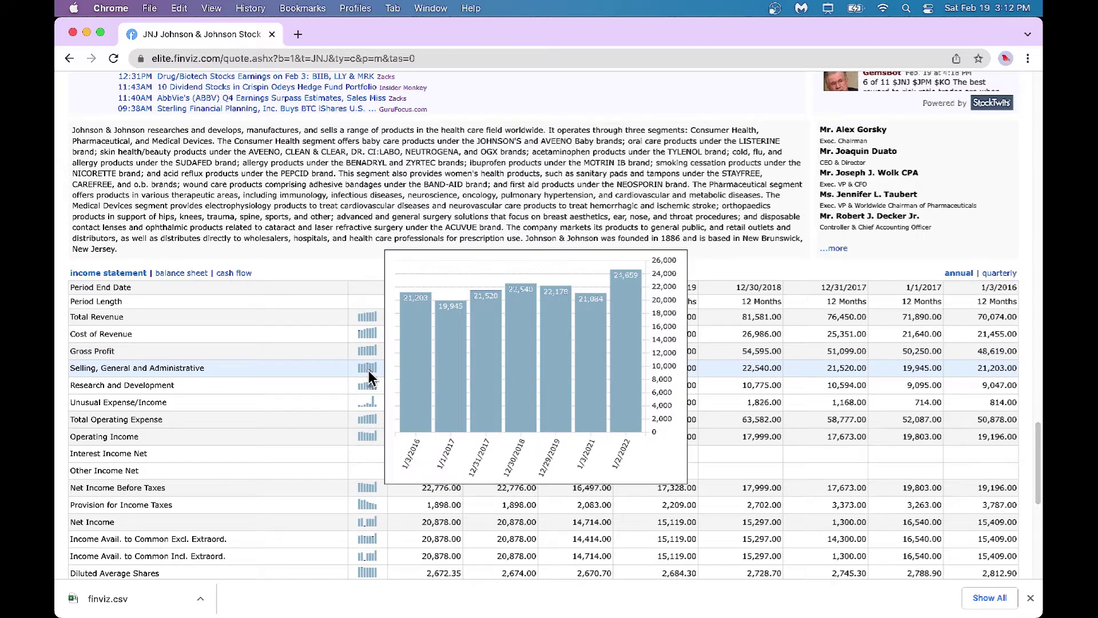
- Switch the income statement to quarterly and preview the bar charts for research and development, unusual expense, income taxes and diluted average shares
left_click(999, 274)
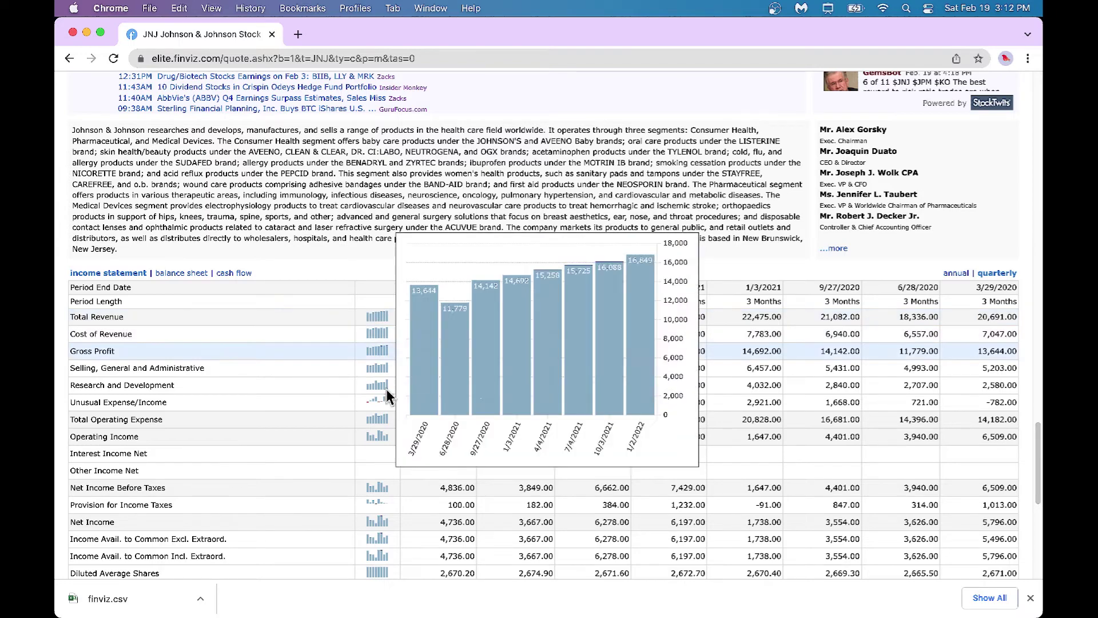
mouse_move(380, 373)
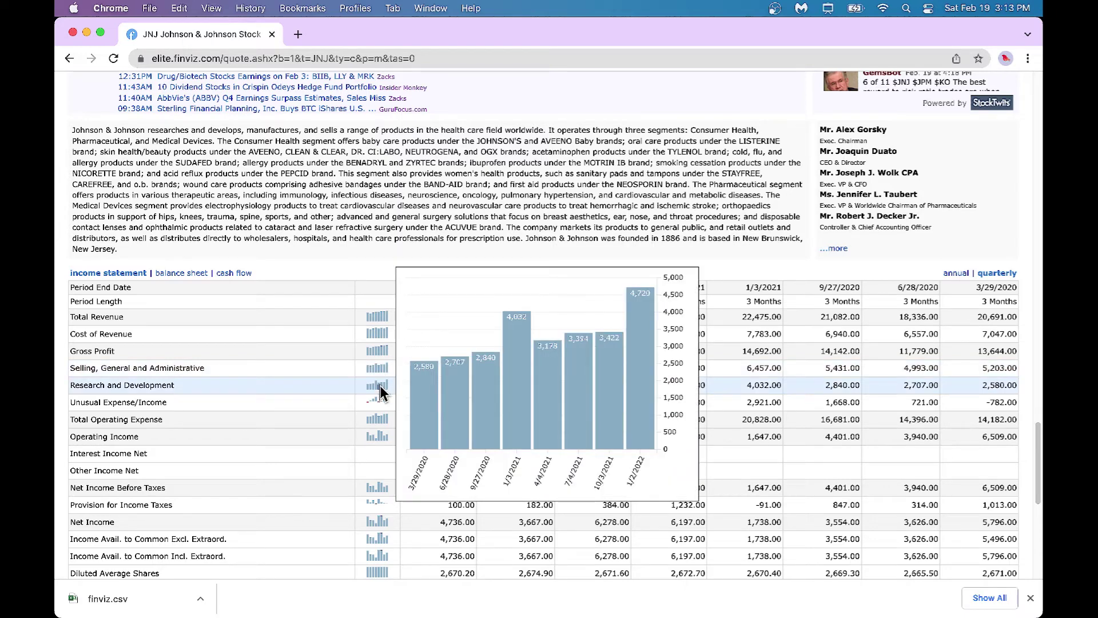
scroll(386, 476, "down", 1)
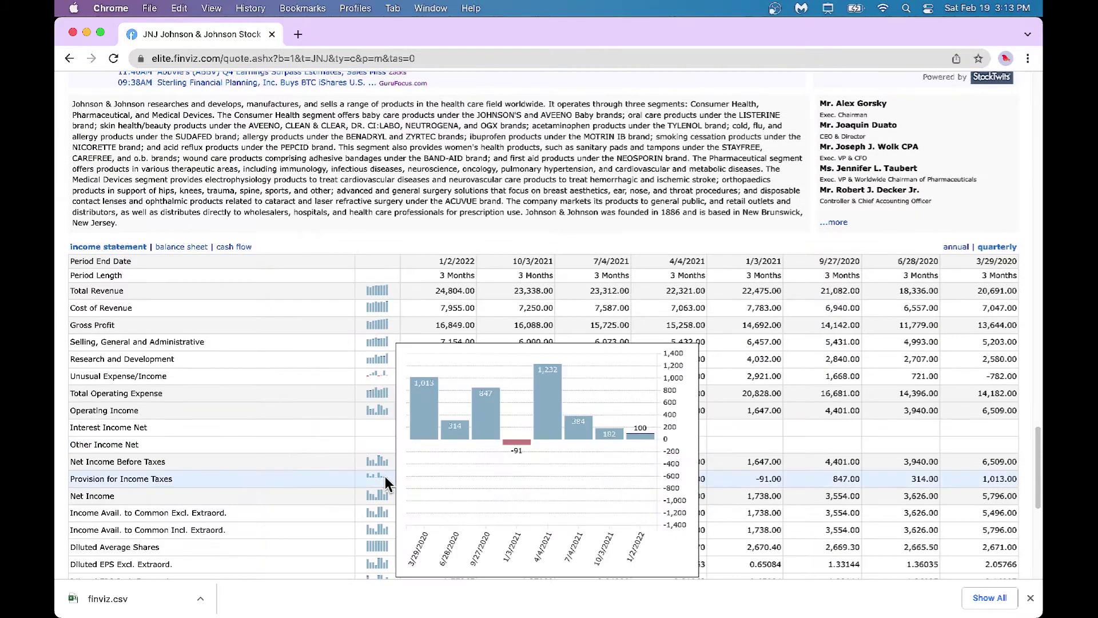
mouse_move(381, 496)
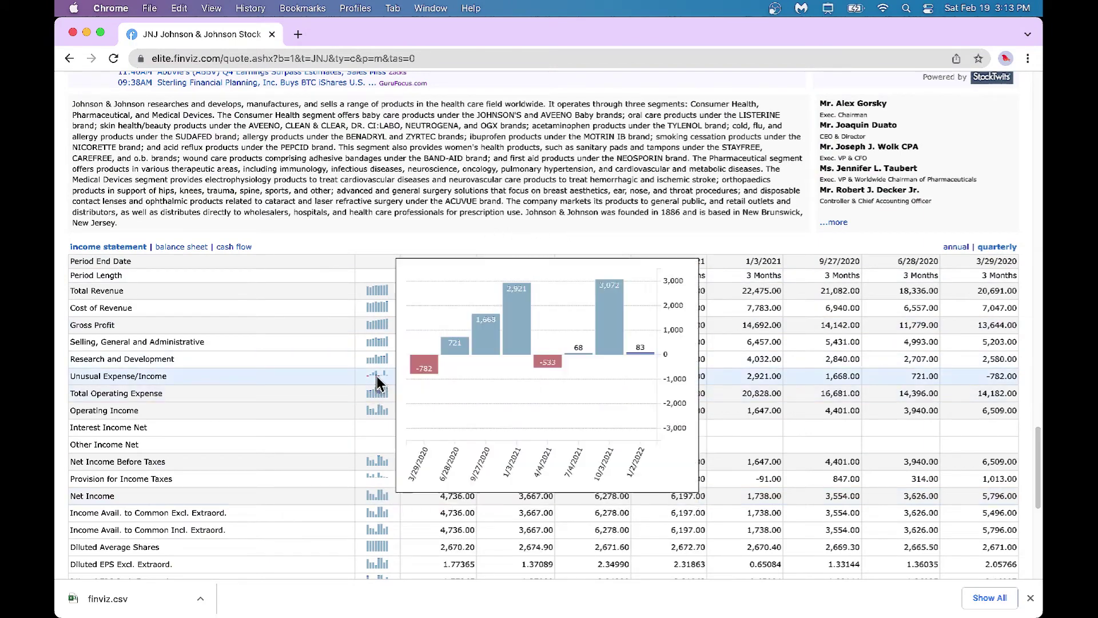
scroll(464, 378, "down", 5)
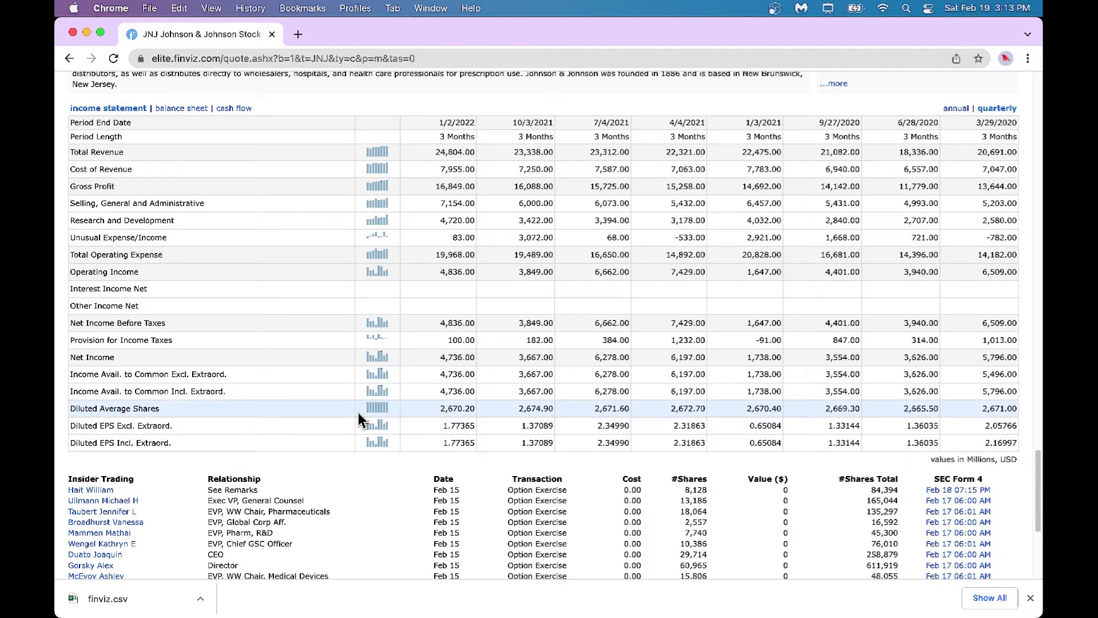
mouse_move(389, 407)
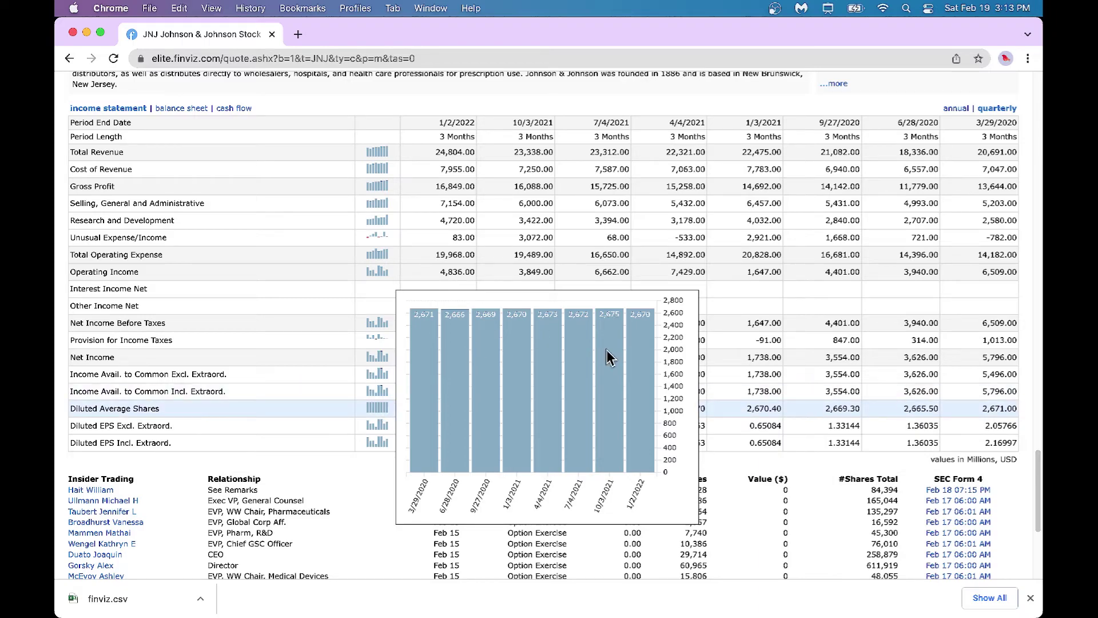
- Examine JNJ's insider trading table below the income statement and return to the price chart
scroll(781, 331, "down", 7)
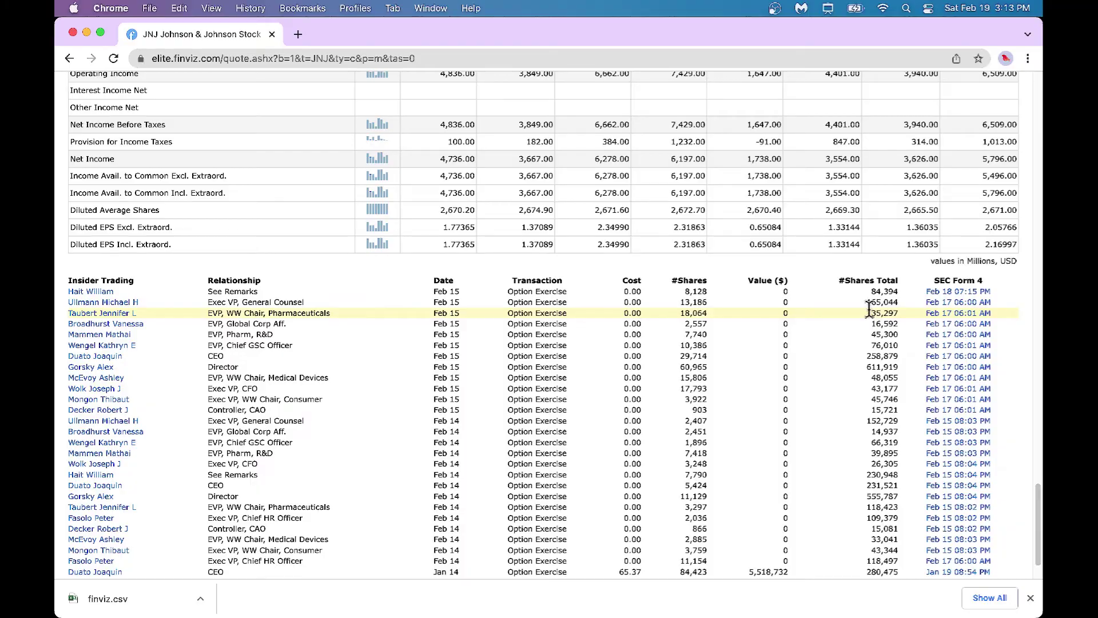
scroll(870, 309, "down", 2)
scroll(870, 309, "up", 15)
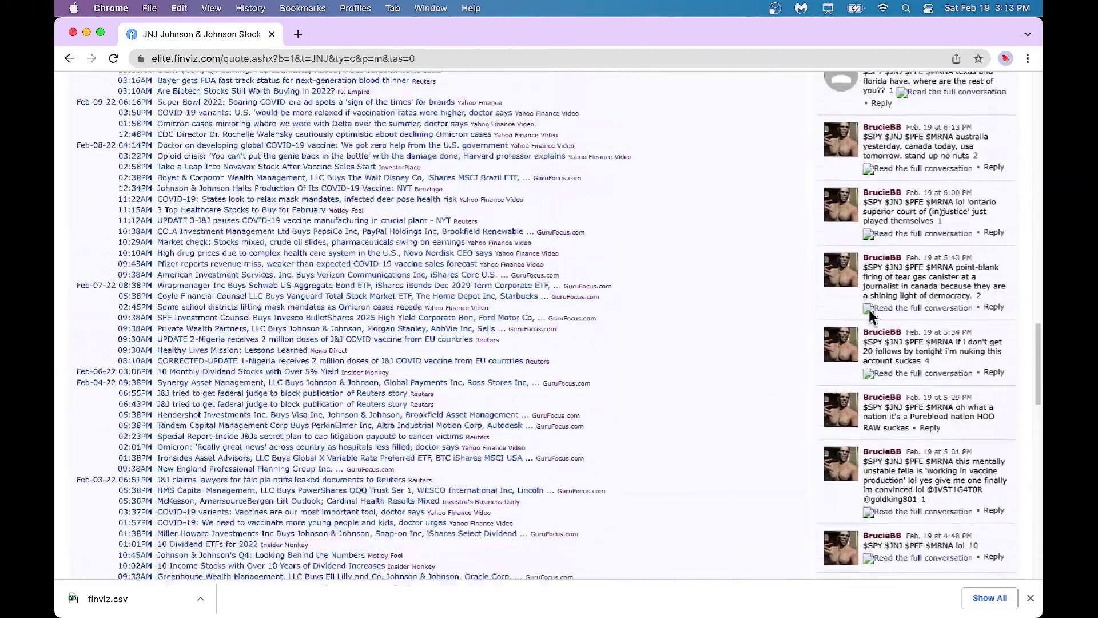
scroll(869, 309, "up", 1)
scroll(870, 313, "up", 20)
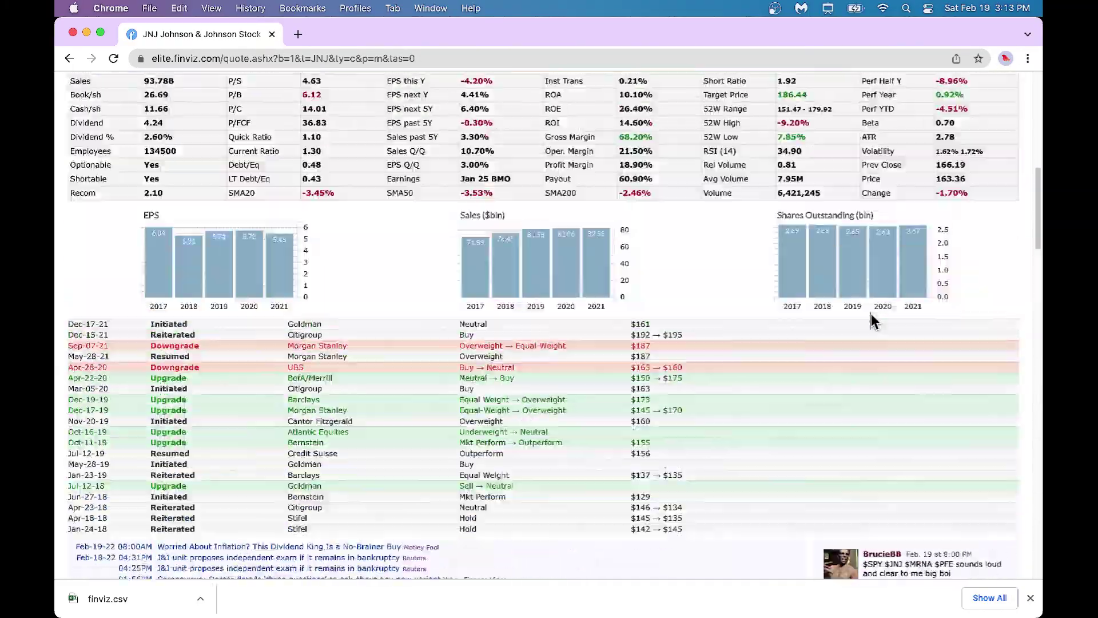
scroll(871, 314, "down", 2)
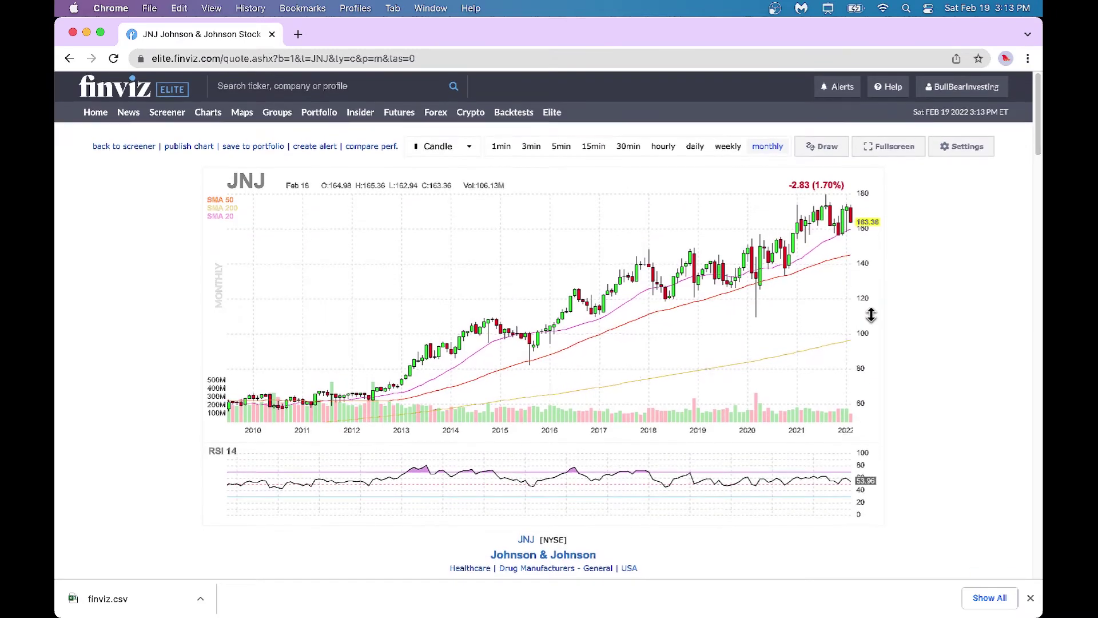
scroll(871, 315, "up", 1)
scroll(871, 314, "down", 1)
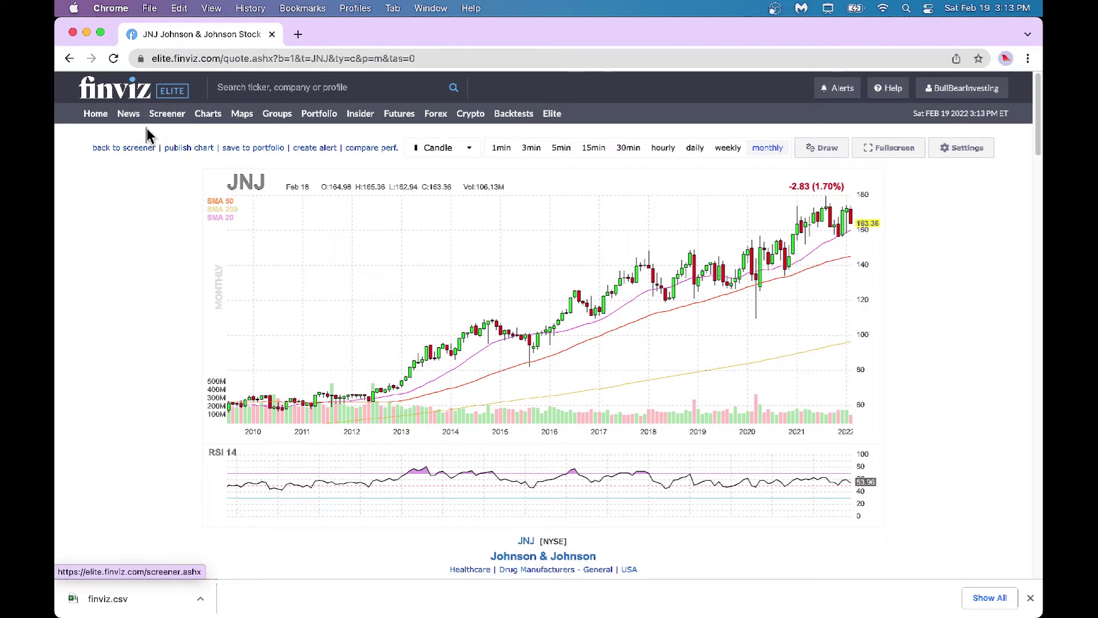
- Leave the JNJ quote page for the stock screener and show its results in the Custom view
left_click(69, 60)
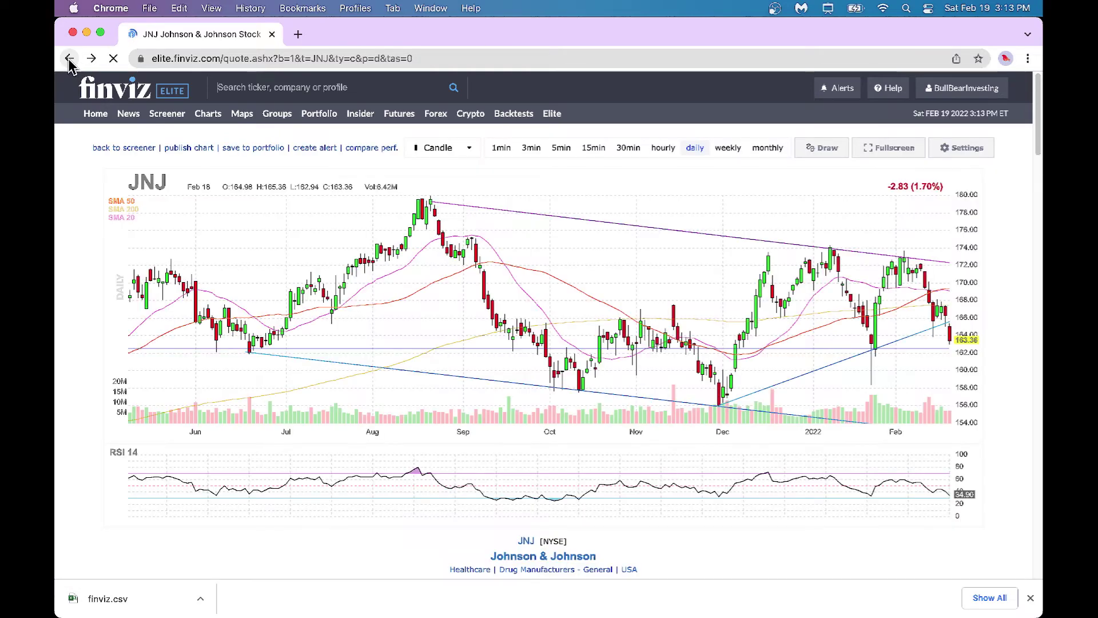
left_click(170, 116)
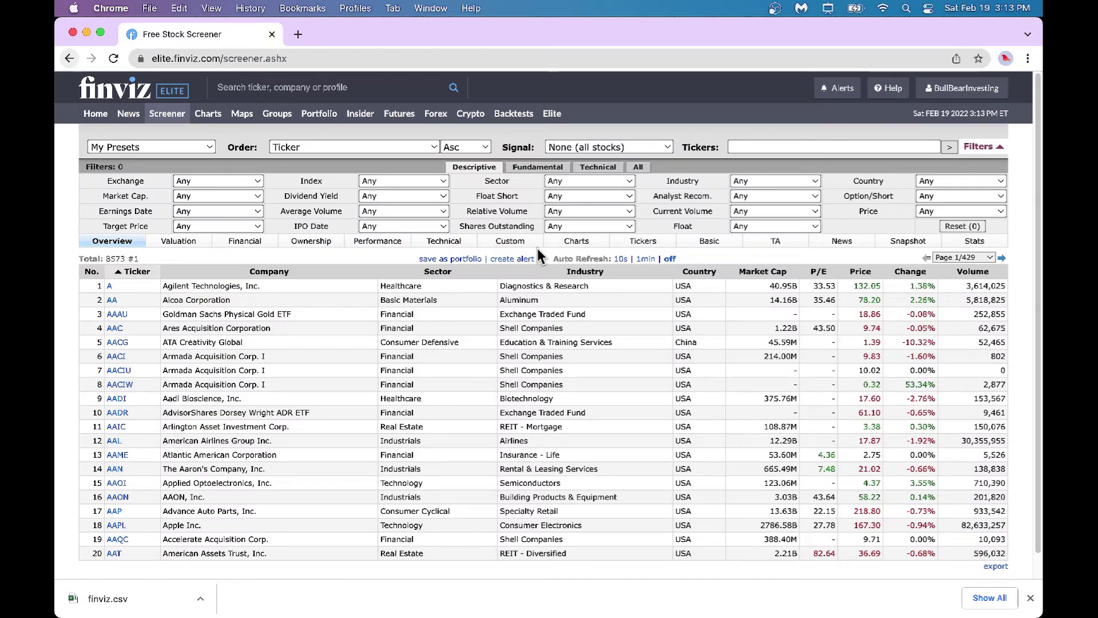
left_click(509, 245)
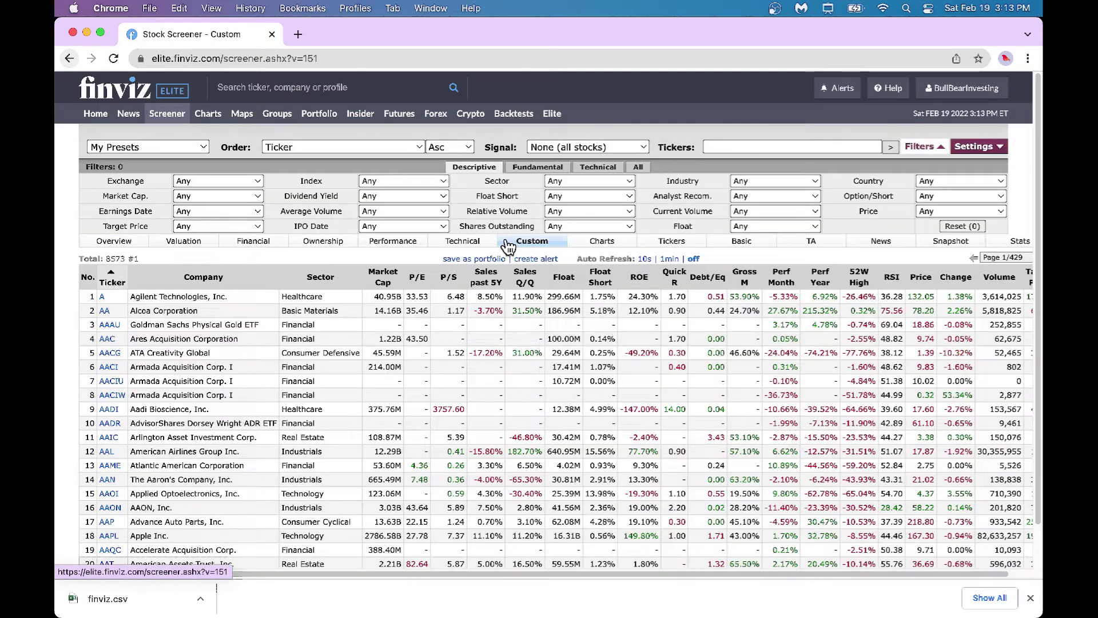
scroll(624, 439, "down", 1)
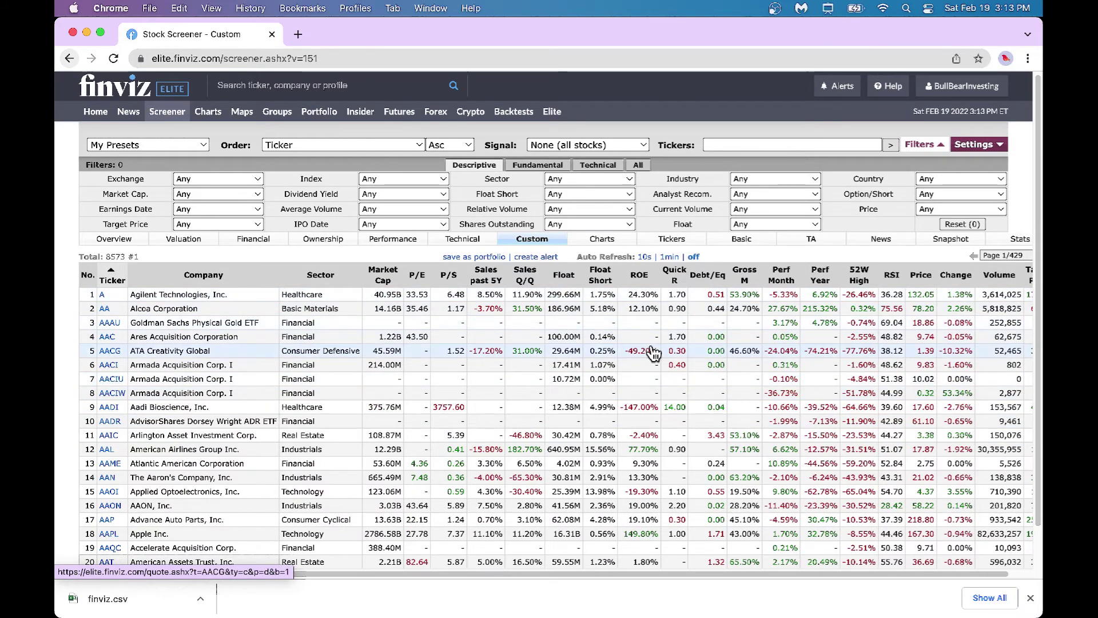
scroll(550, 331, "up", 1)
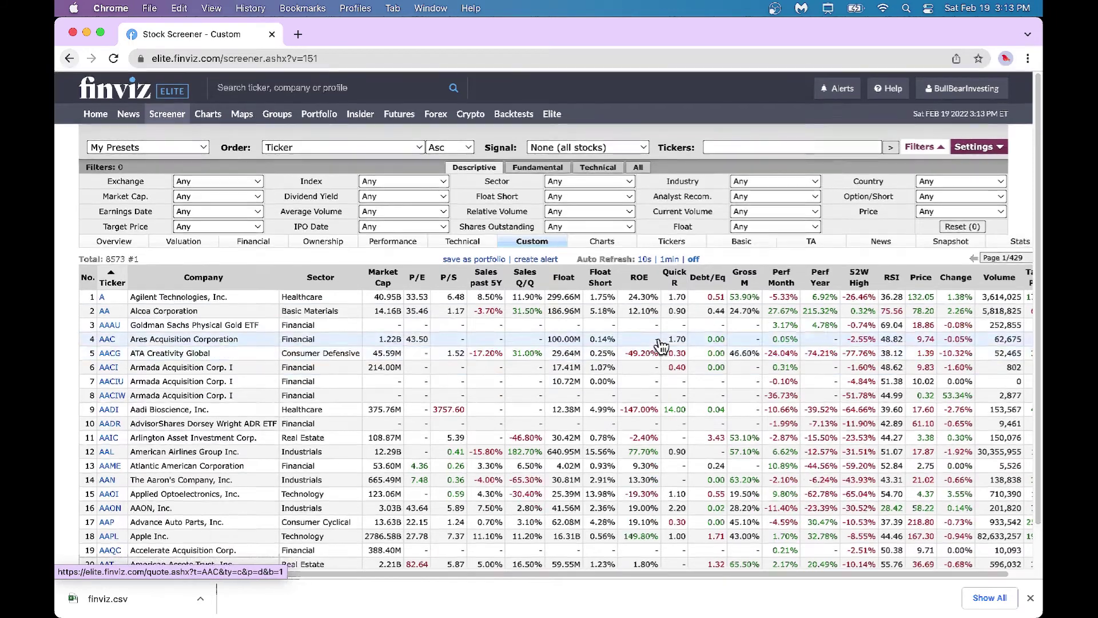
- Sort the Custom view by market cap in descending order and inspect its columns through Target Price
left_click(381, 280)
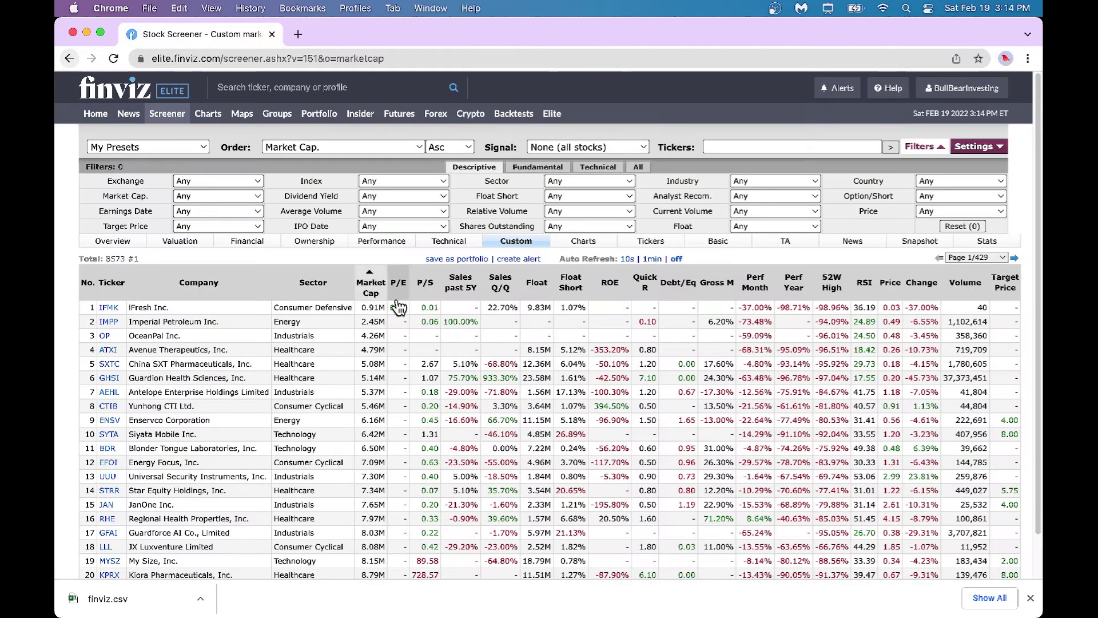
left_click(372, 286)
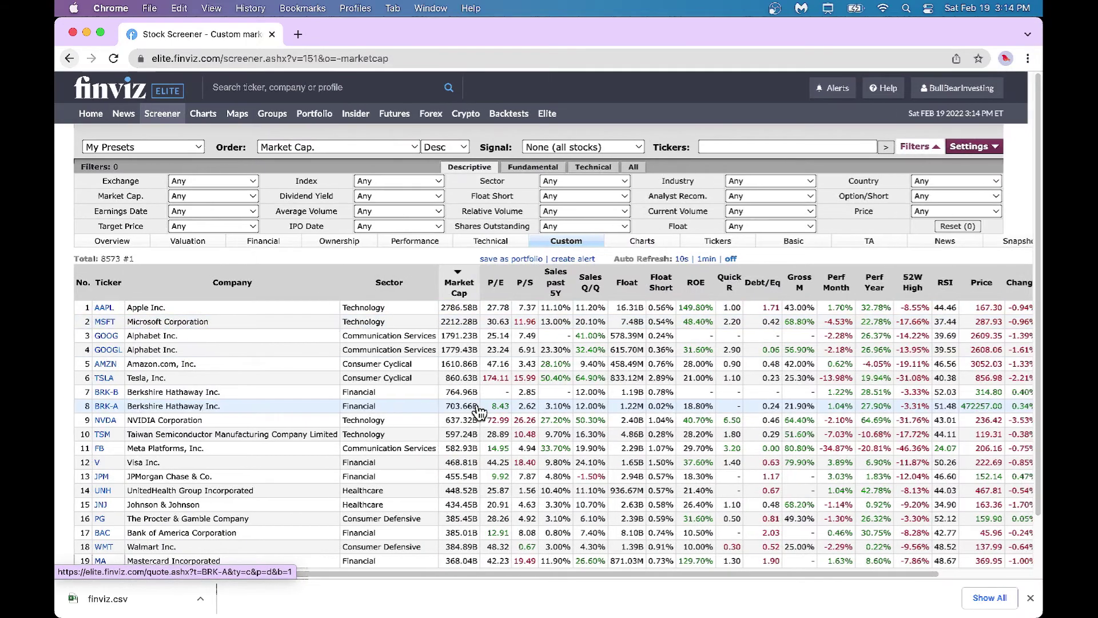
scroll(435, 394, "right", 1)
scroll(479, 409, "right", 5)
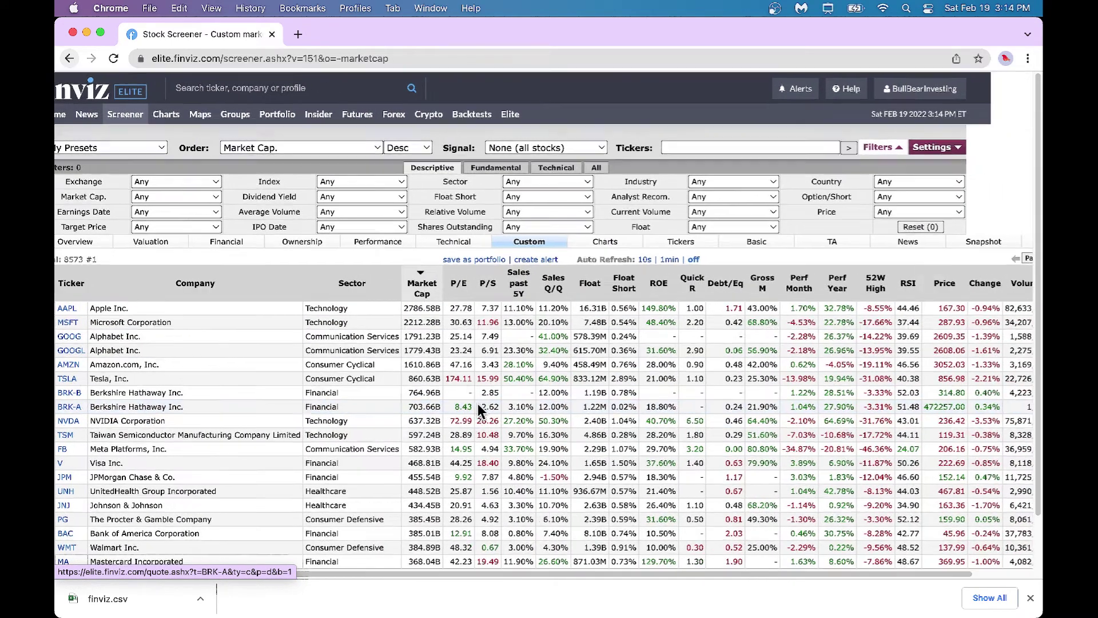
scroll(478, 403, "right", 5)
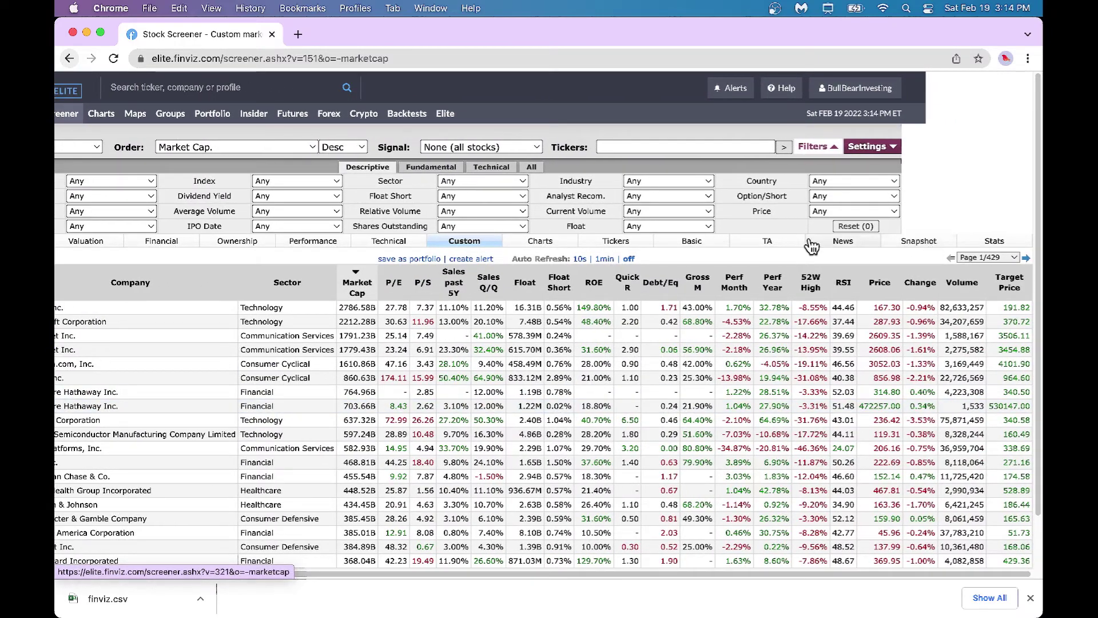
- Show the screener results in the Charts view and compare the daily charts of the largest companies
left_click(548, 247)
scroll(662, 412, "down", 2)
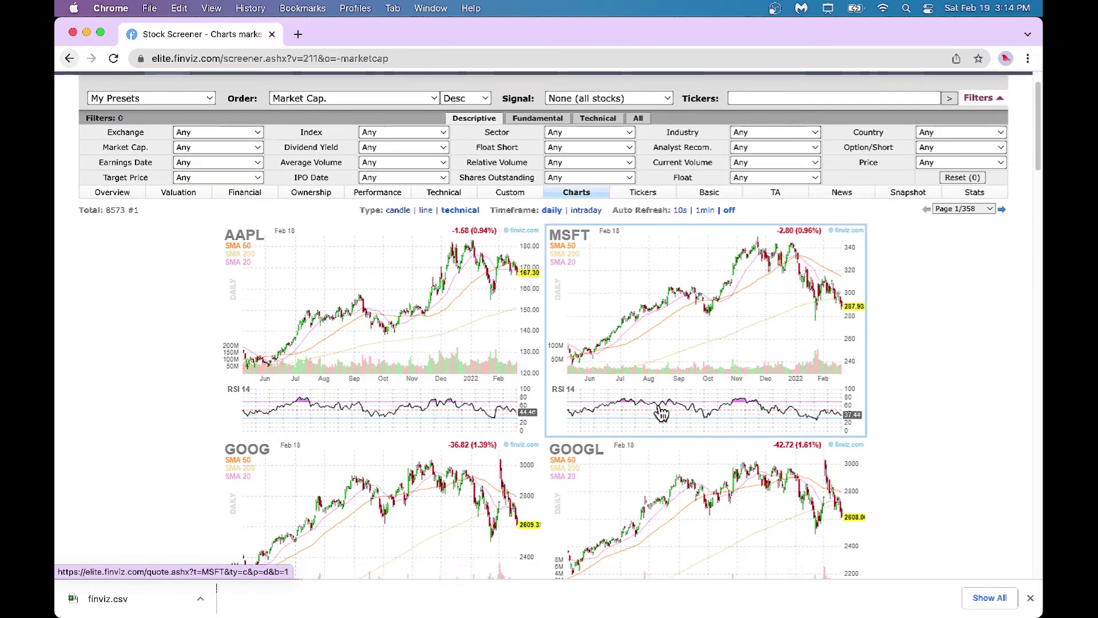
scroll(660, 412, "down", 1)
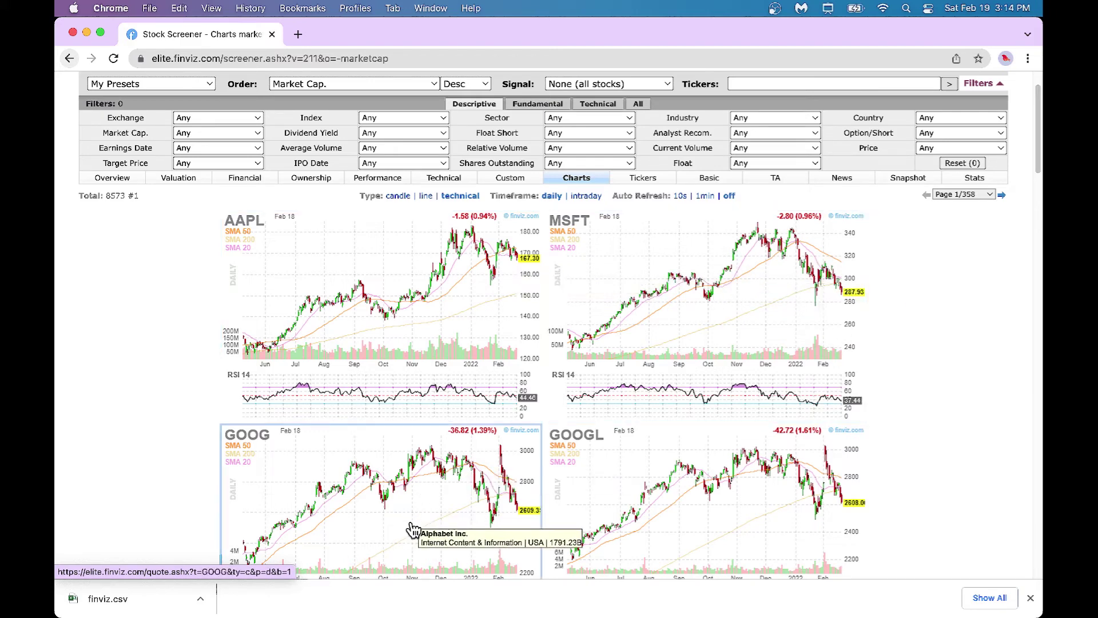
scroll(412, 528, "down", 3)
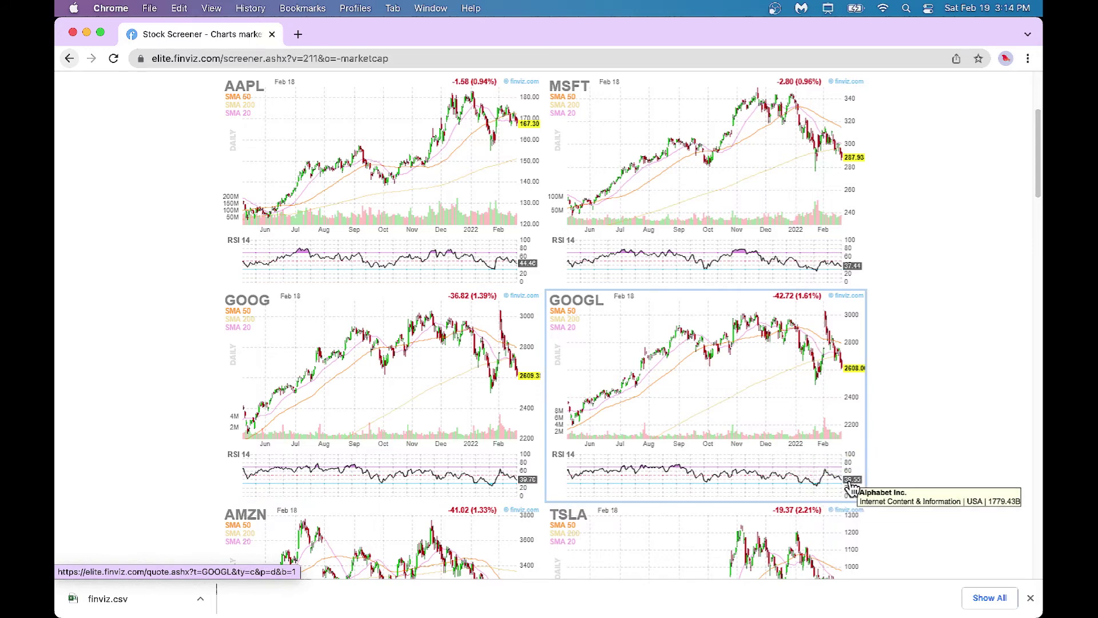
scroll(818, 413, "up", 2)
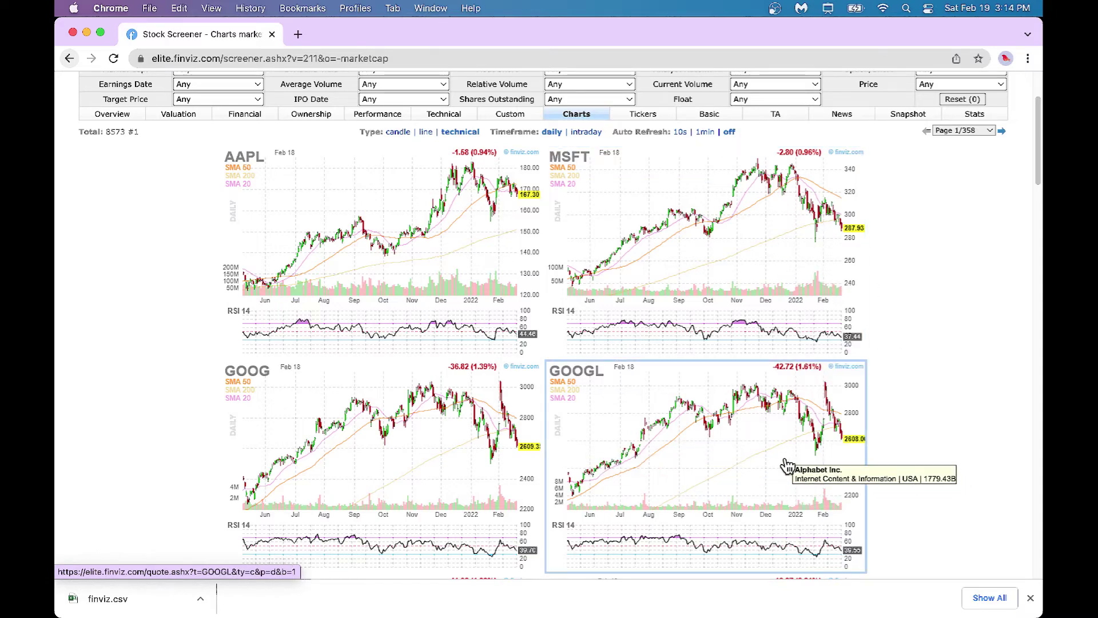
scroll(786, 465, "up", 3)
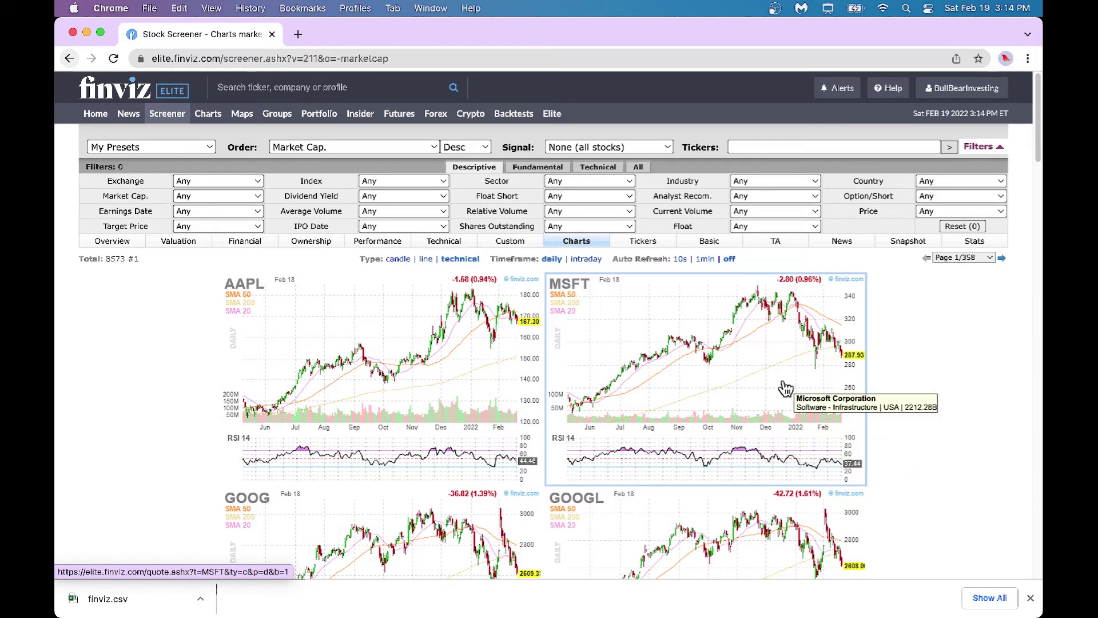
- Show the results in the Snapshot view and review the chart, key figures, news and company description for AAPL and MSFT
left_click(905, 243)
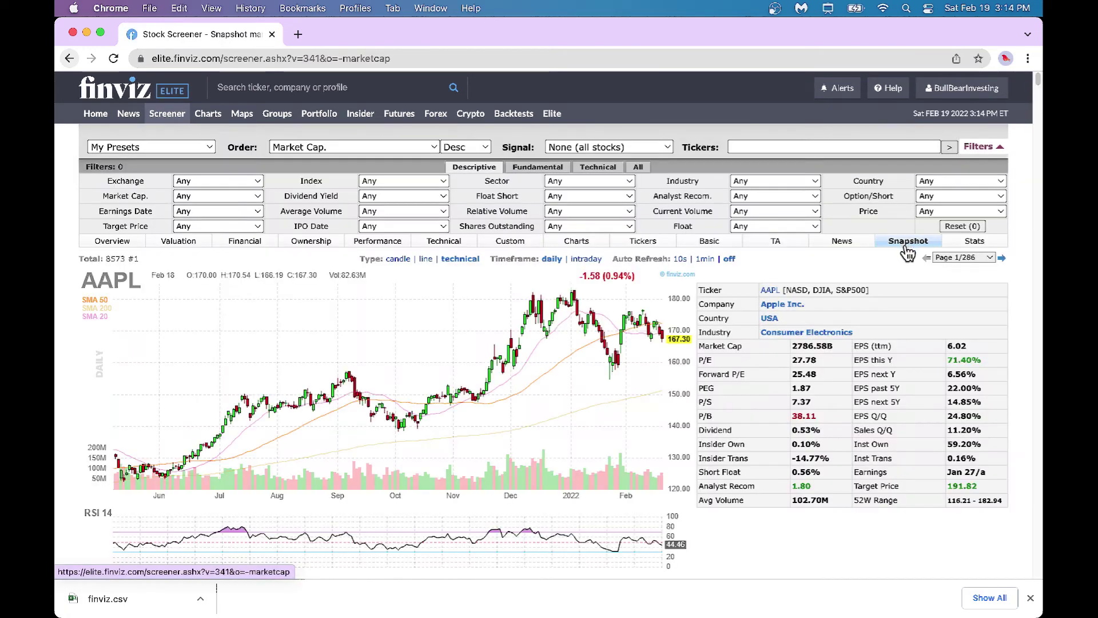
scroll(931, 389, "down", 3)
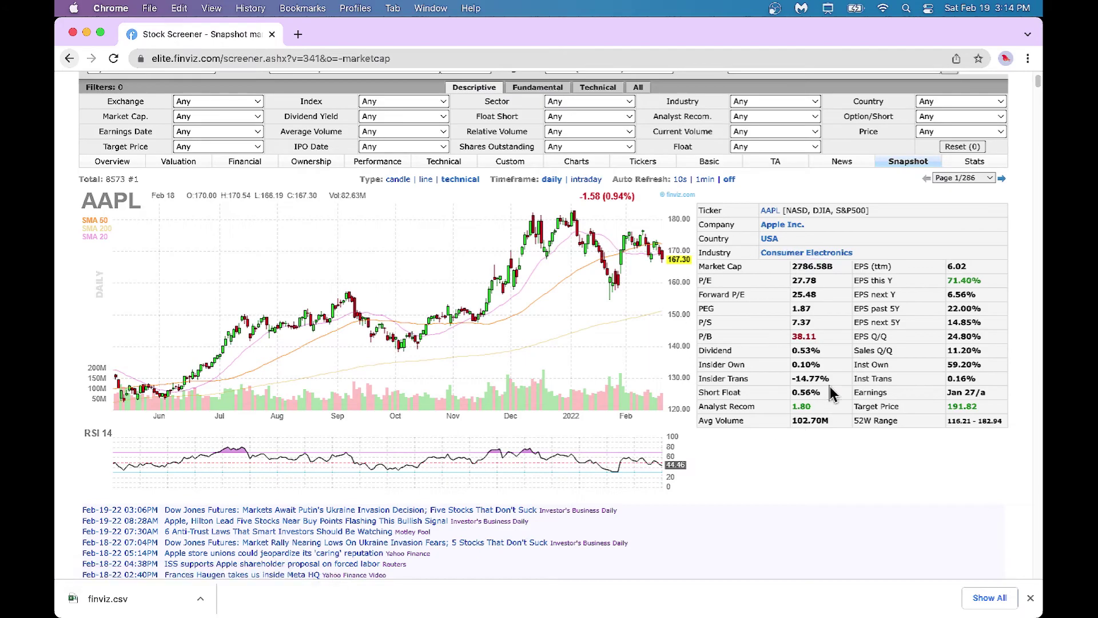
scroll(611, 436, "down", 5)
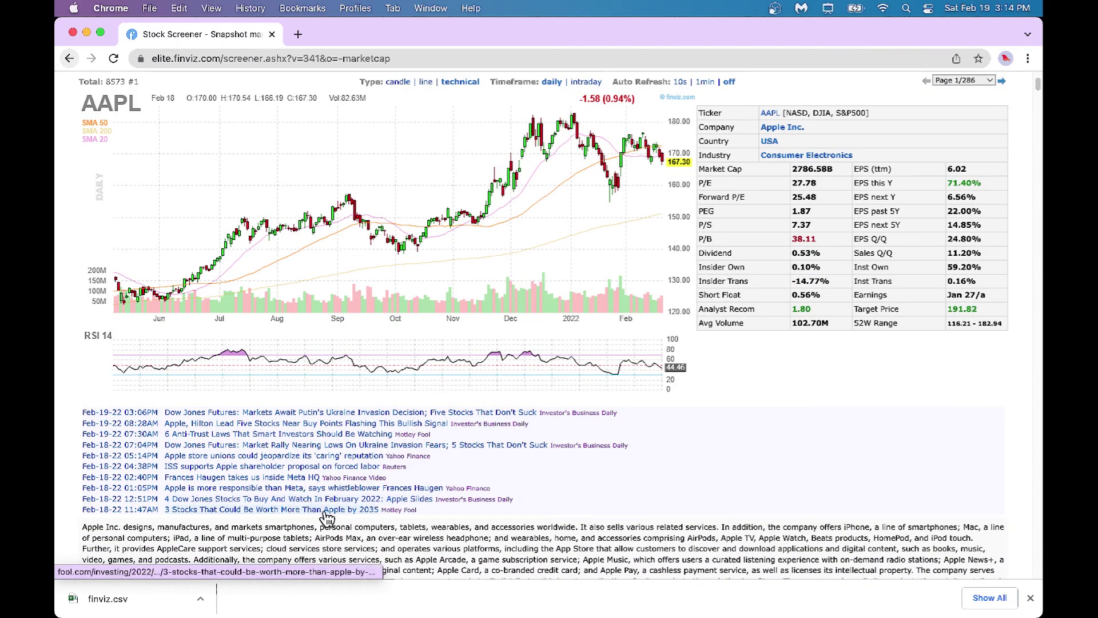
scroll(327, 519, "down", 1)
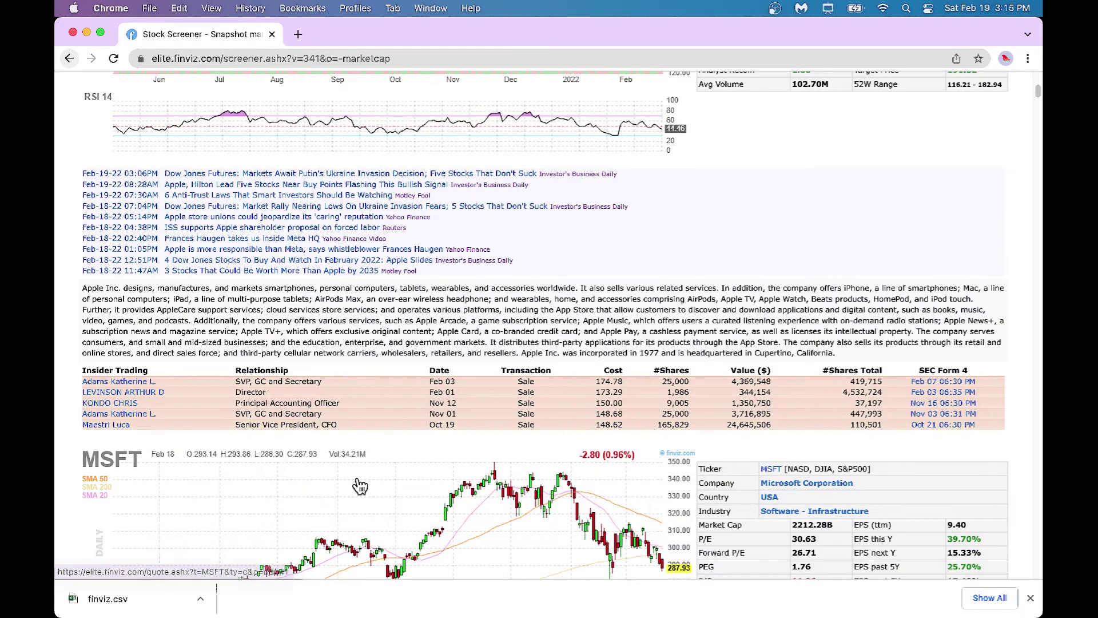
scroll(359, 486, "down", 3)
scroll(360, 485, "down", 5)
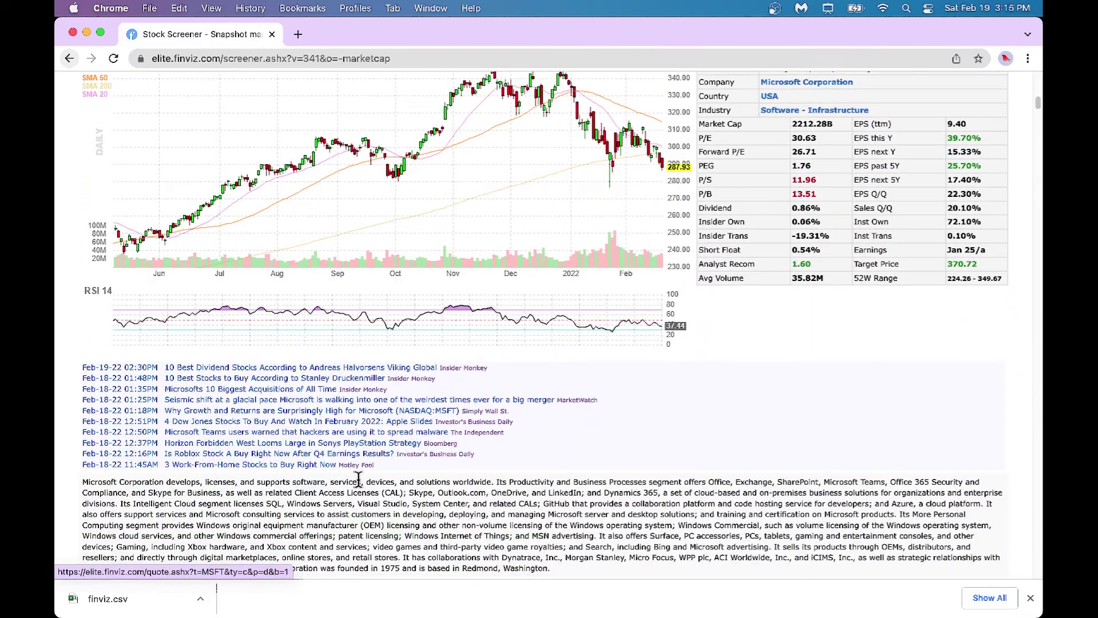
- Open the charts page for AAPL and extend the daily chart to show about a year of price history
scroll(359, 480, "up", 15)
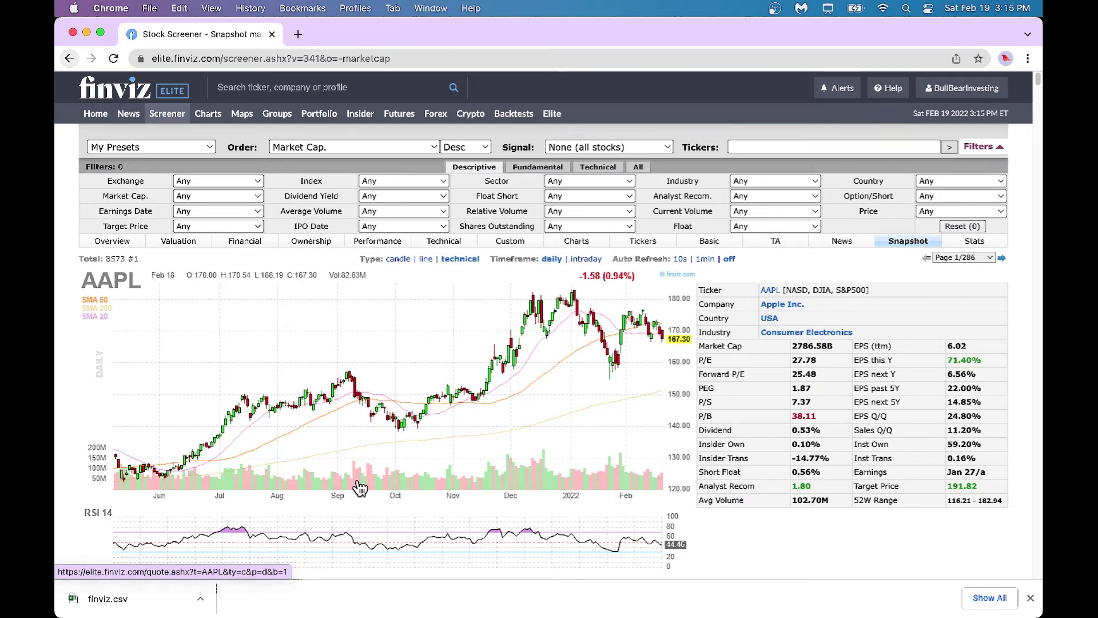
left_click(208, 115)
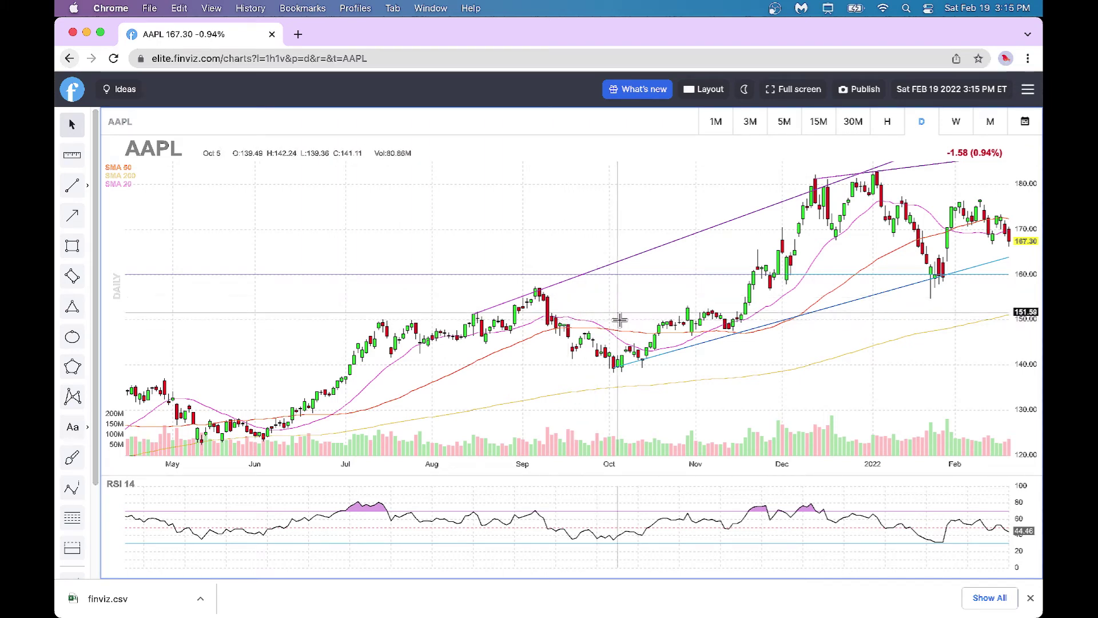
scroll(639, 369, "down", 5)
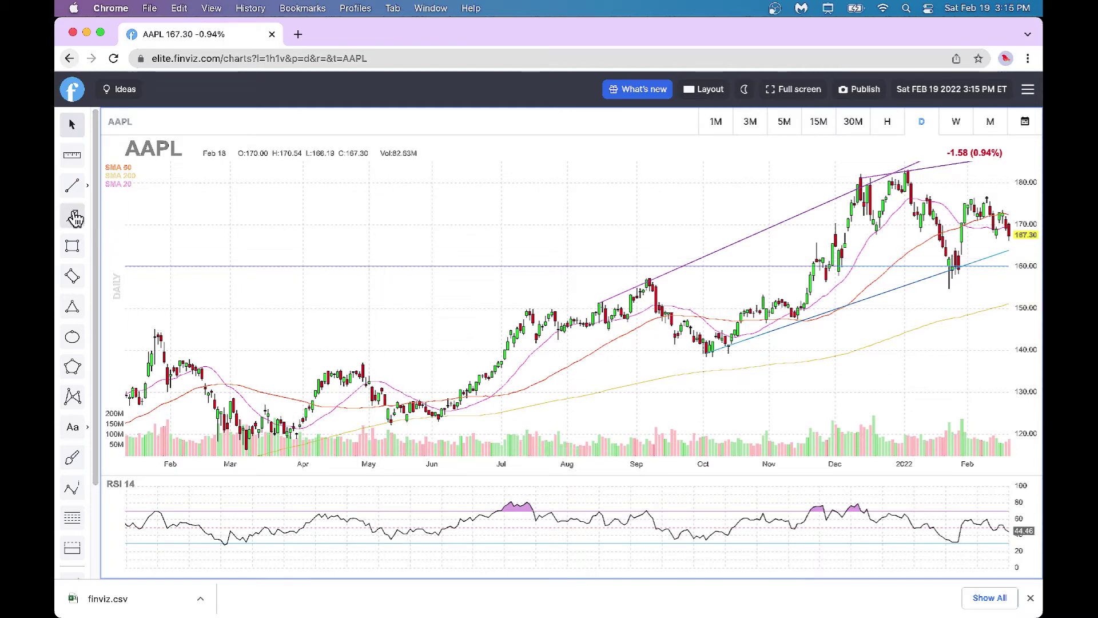
- Draw an arrow on the AAPL daily chart from the mid-May low, repositioning its tip to about 182 in late August
left_click(73, 216)
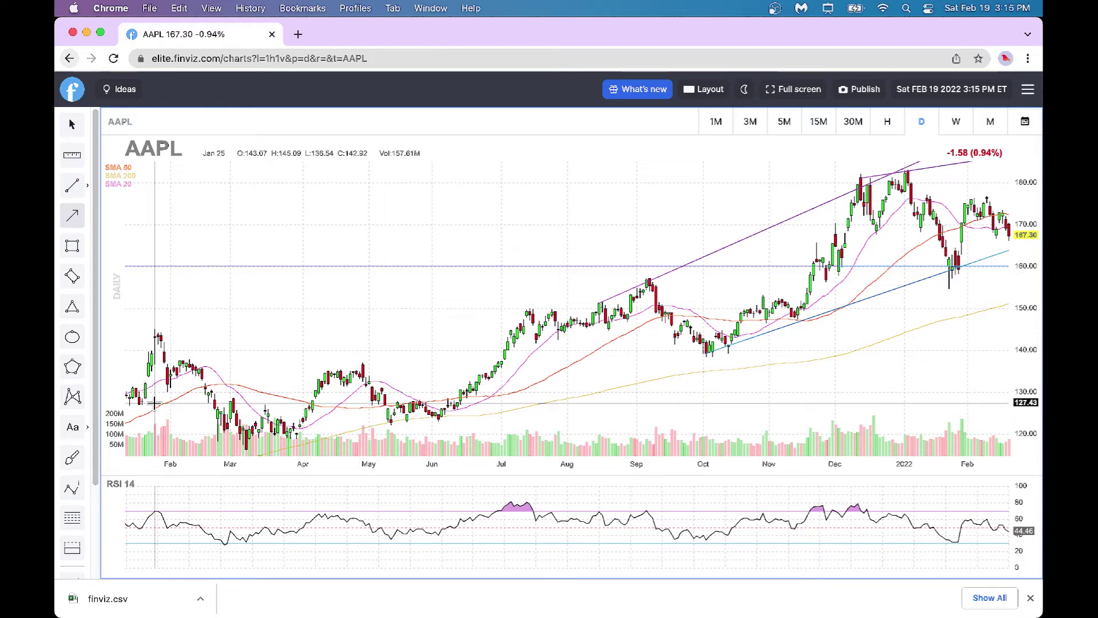
mouse_move(381, 420)
left_mouse_down()
mouse_move(404, 390)
mouse_move(527, 308)
left_mouse_up()
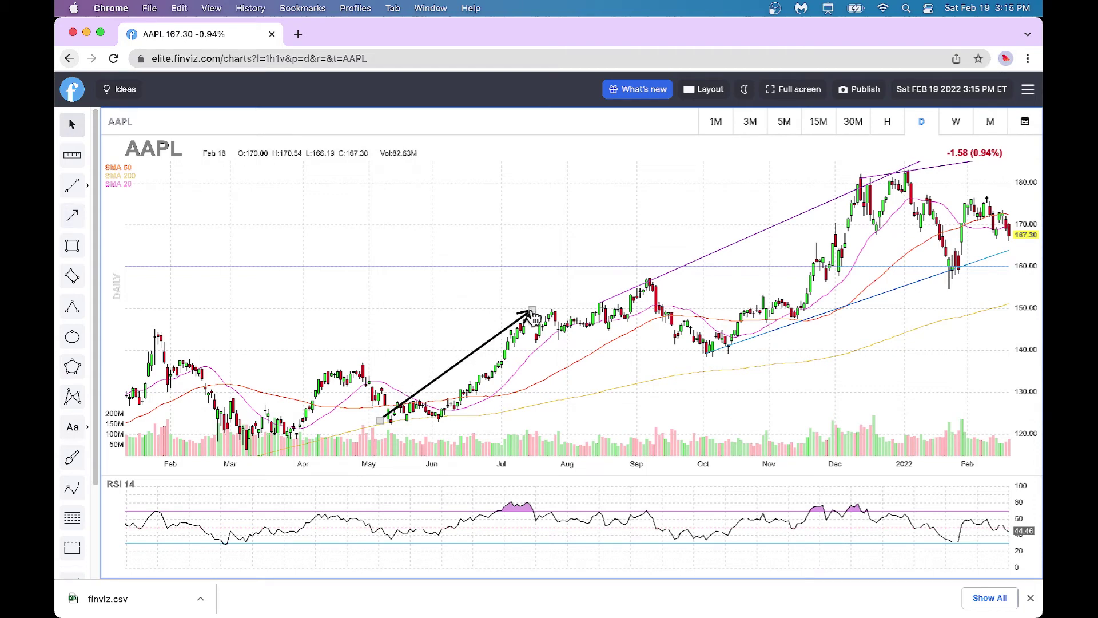
left_click_drag(528, 308, 280, 229)
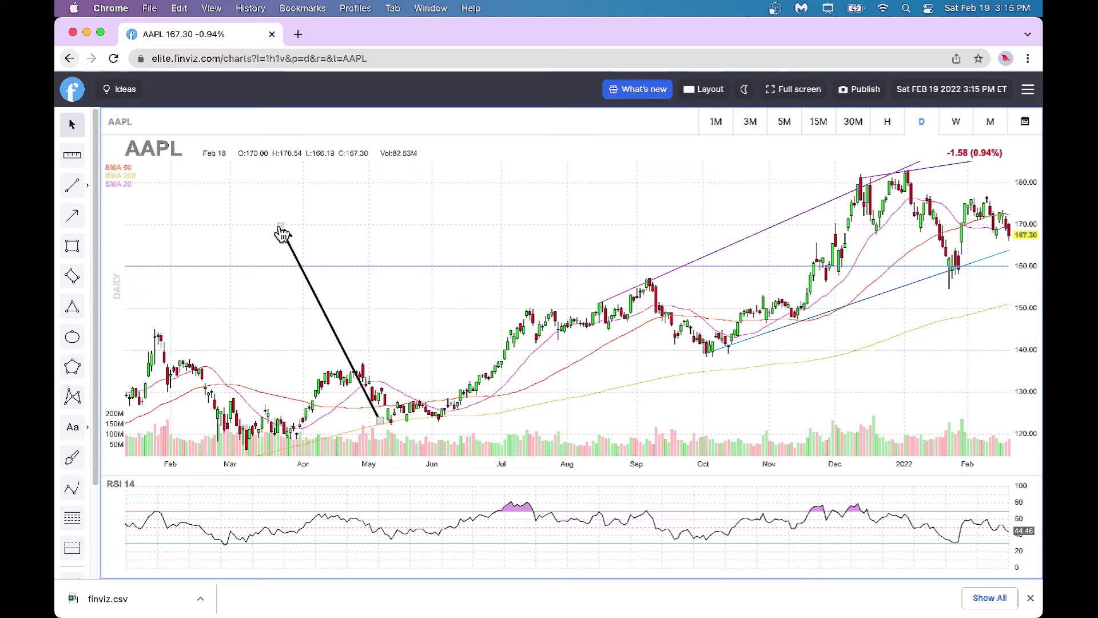
left_click_drag(281, 234, 619, 182)
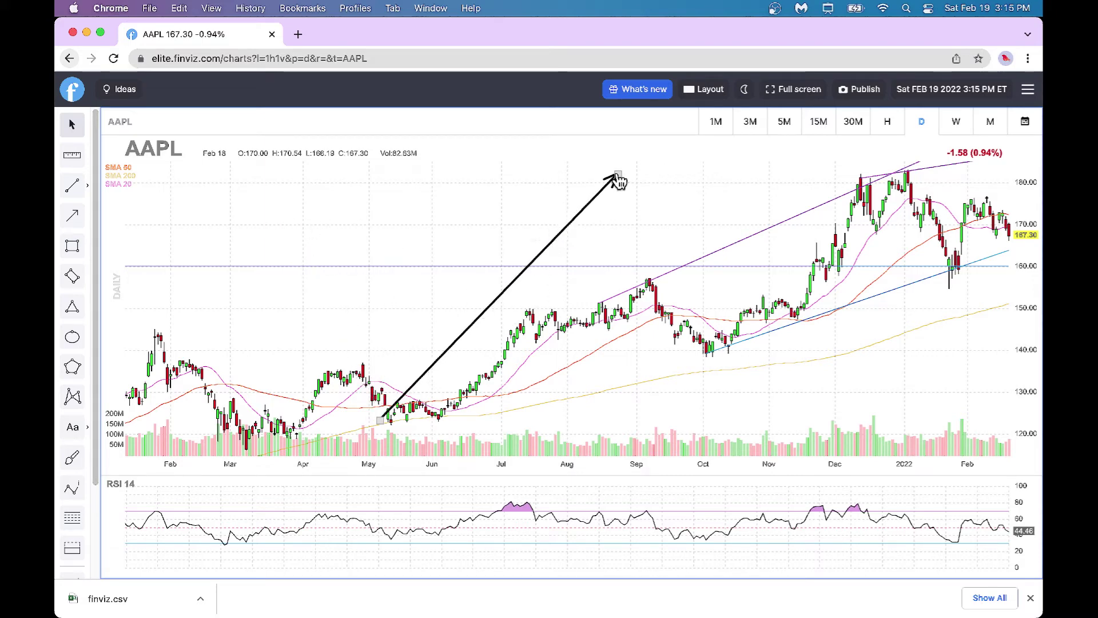
left_click(74, 220)
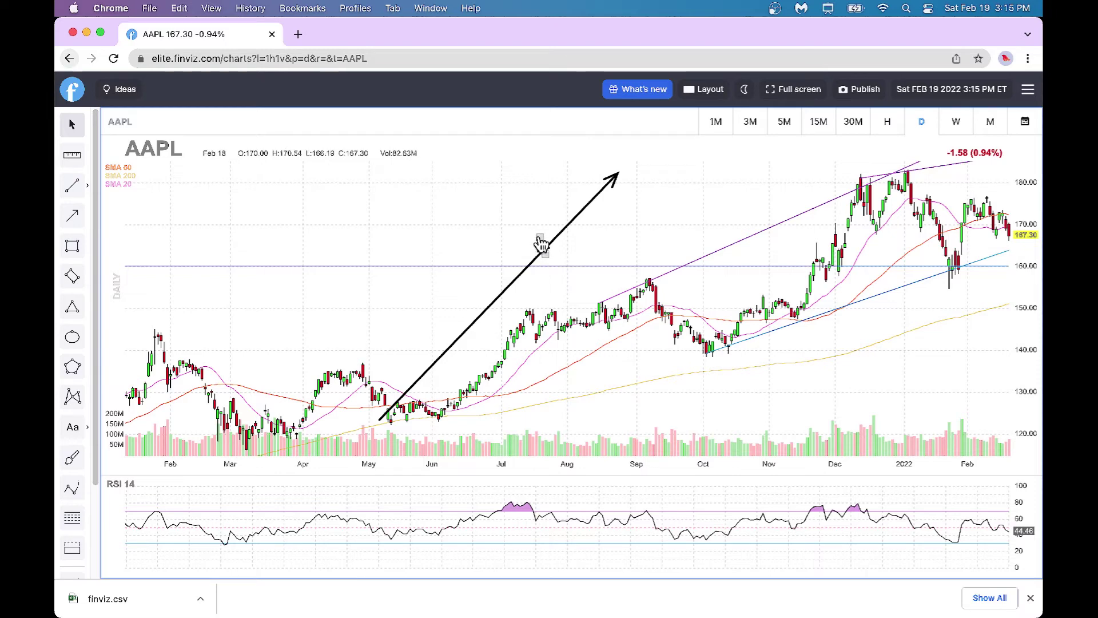
left_click_drag(545, 252, 960, 132)
- Compare the AAPL chart across the weekly, 1-, 3-, 5- and 15-minute, daily and monthly timeframes
left_click(957, 122)
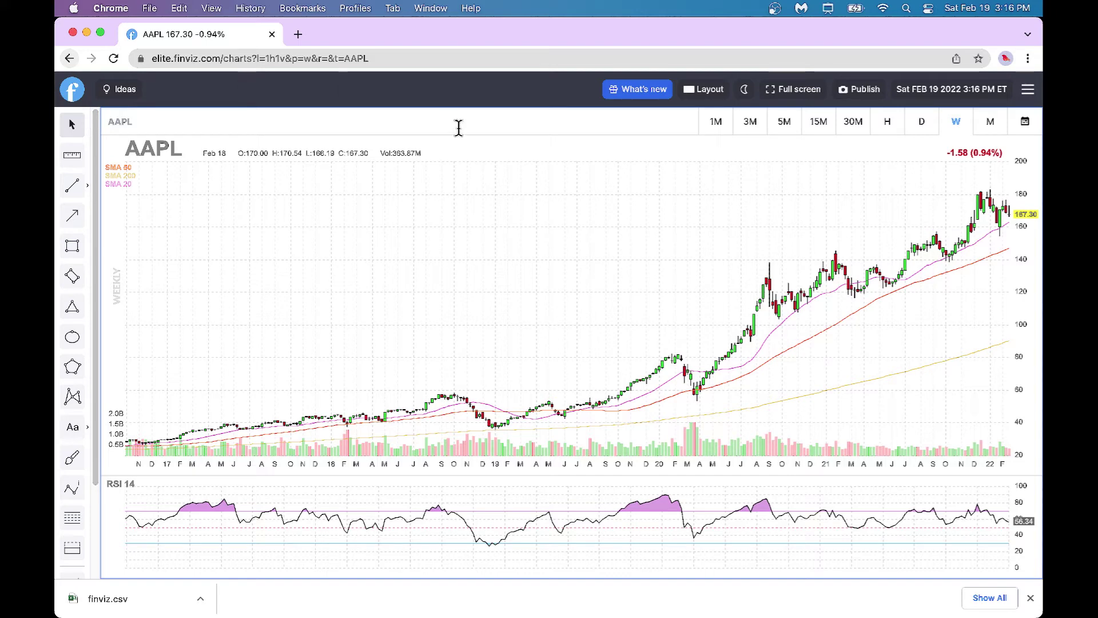
left_click(715, 124)
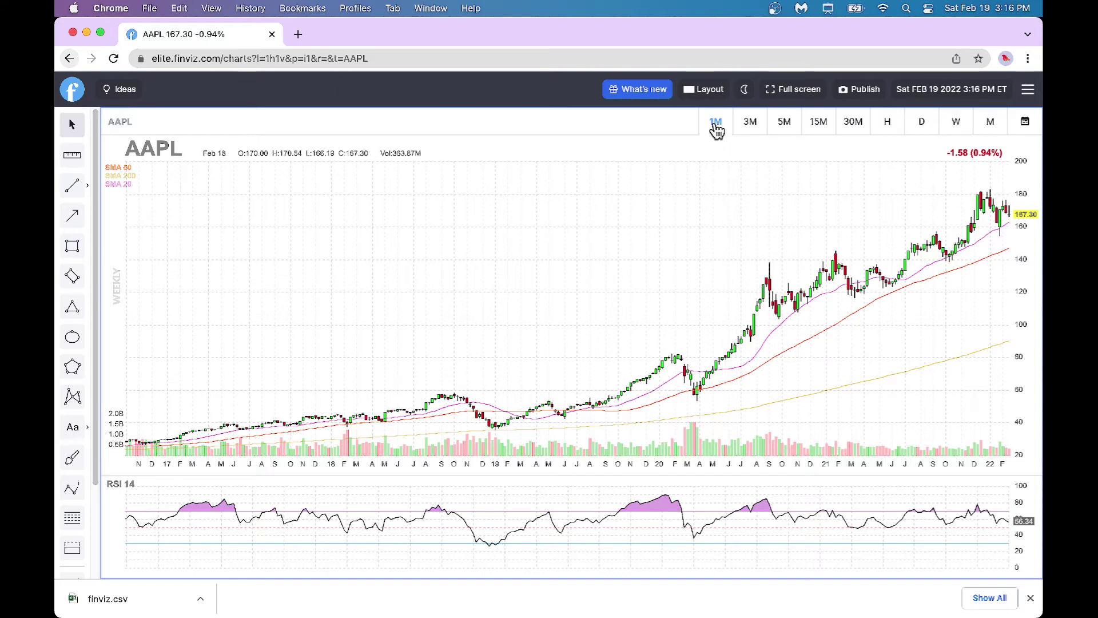
left_click(750, 123)
left_click(783, 129)
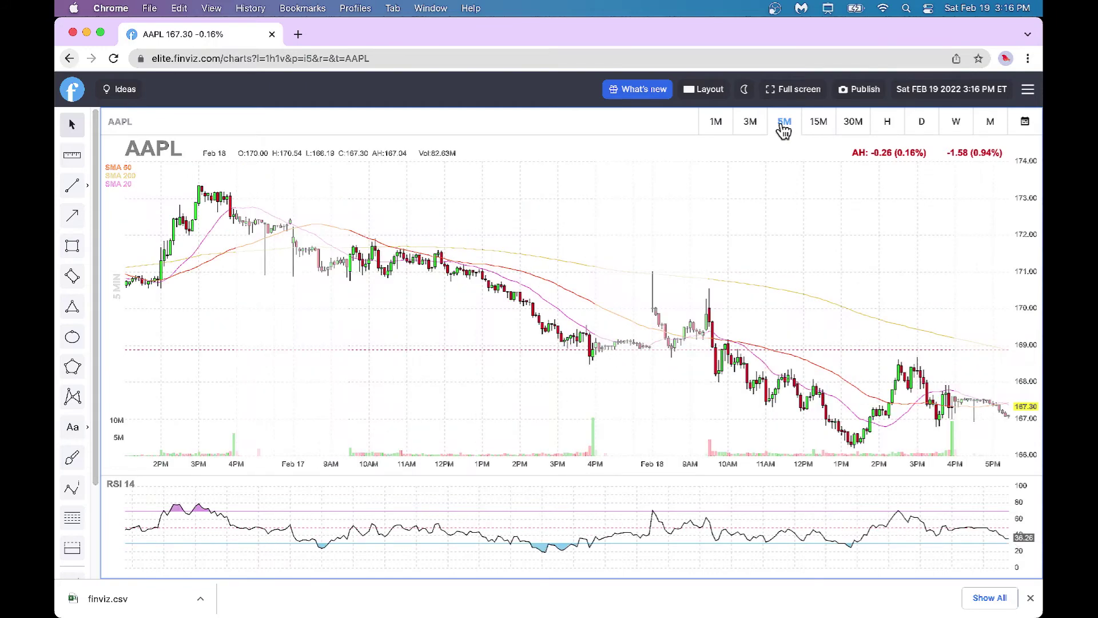
left_click(818, 127)
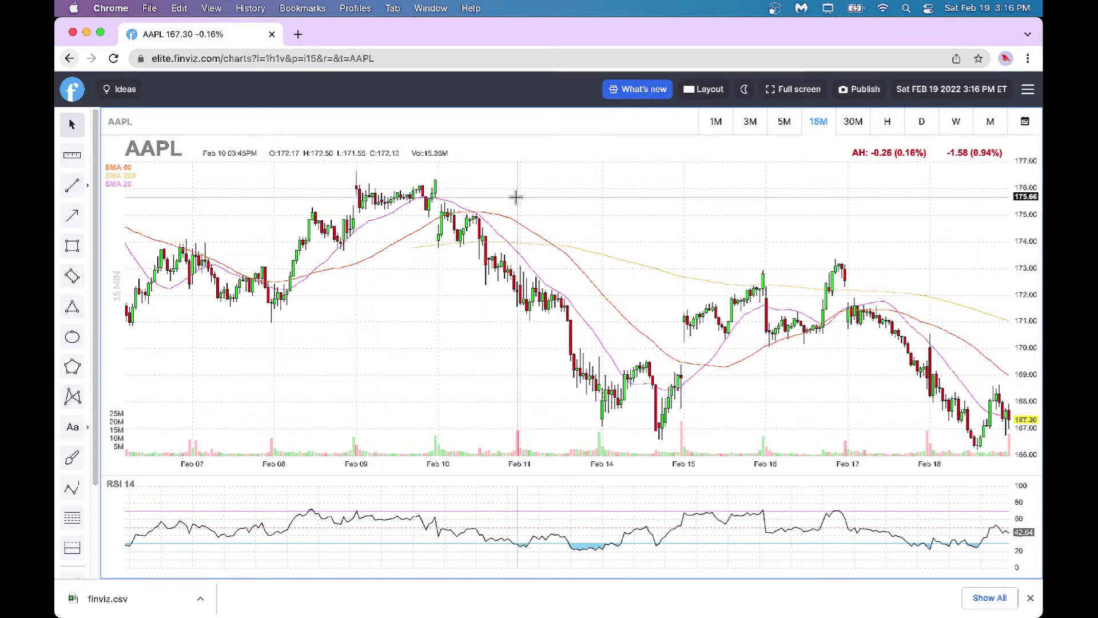
left_click(923, 122)
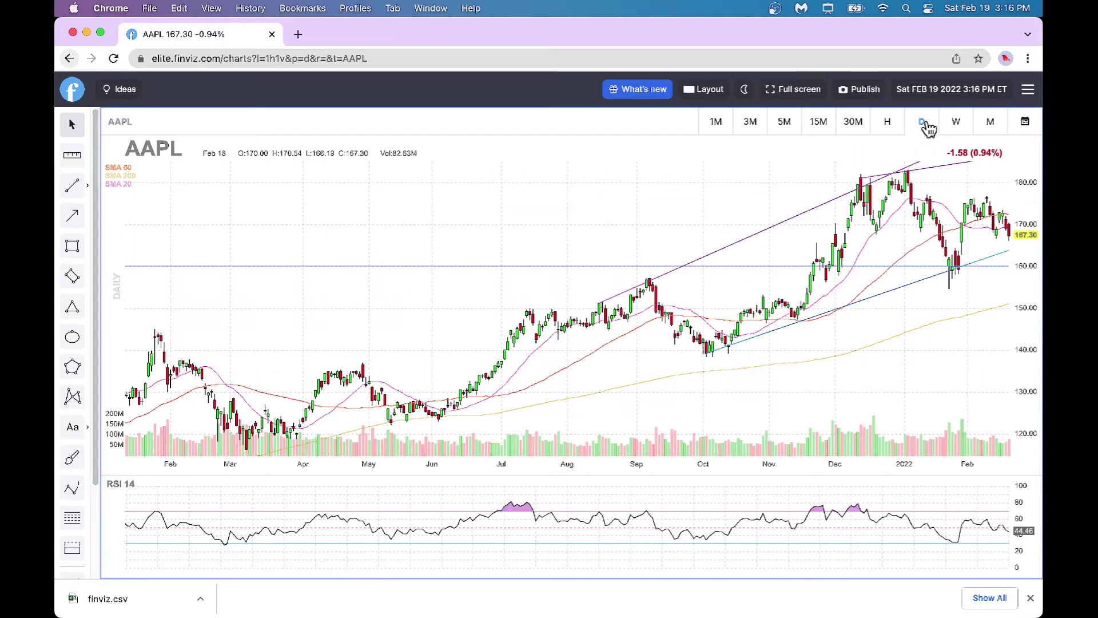
left_click(955, 123)
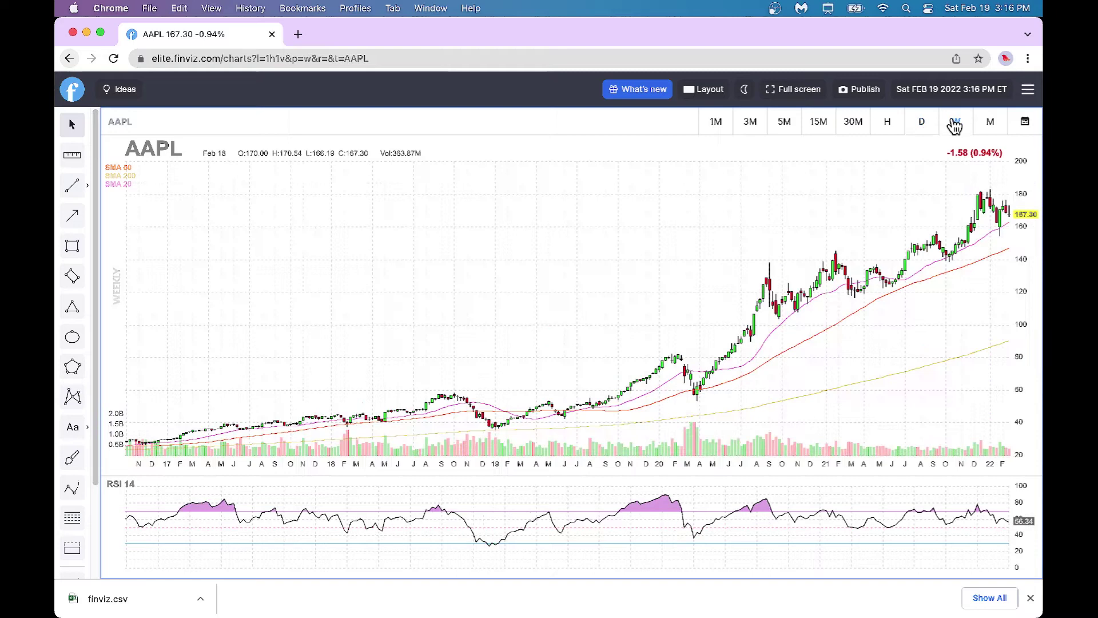
left_click(991, 123)
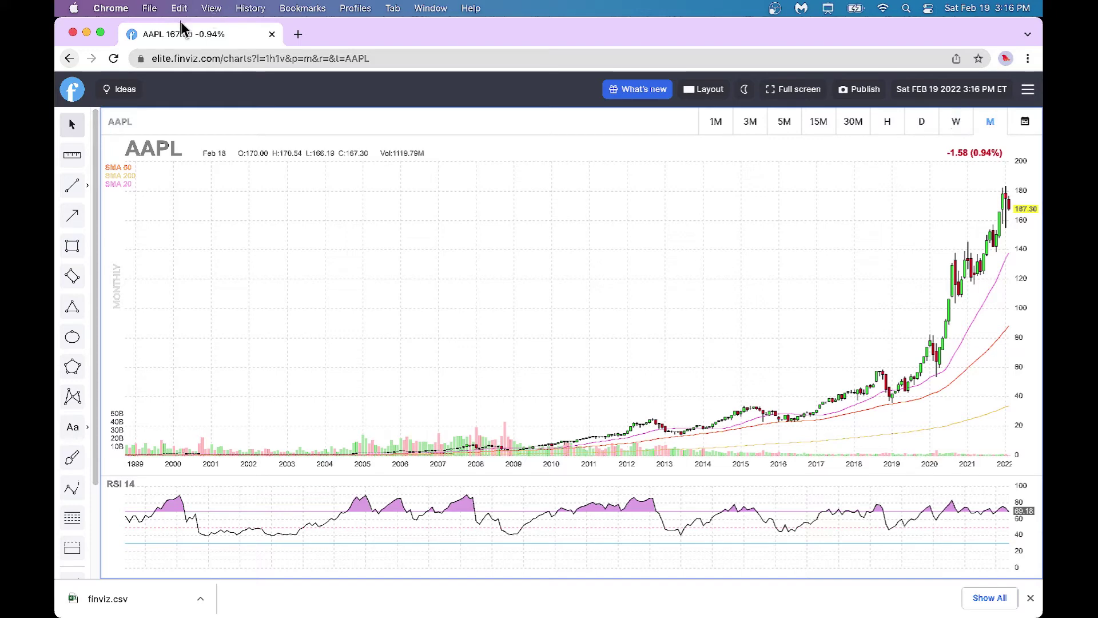
- Leave the charts page for the S&P 500 map and inspect the Software - Infrastructure and Software - Application industries
left_click(70, 59)
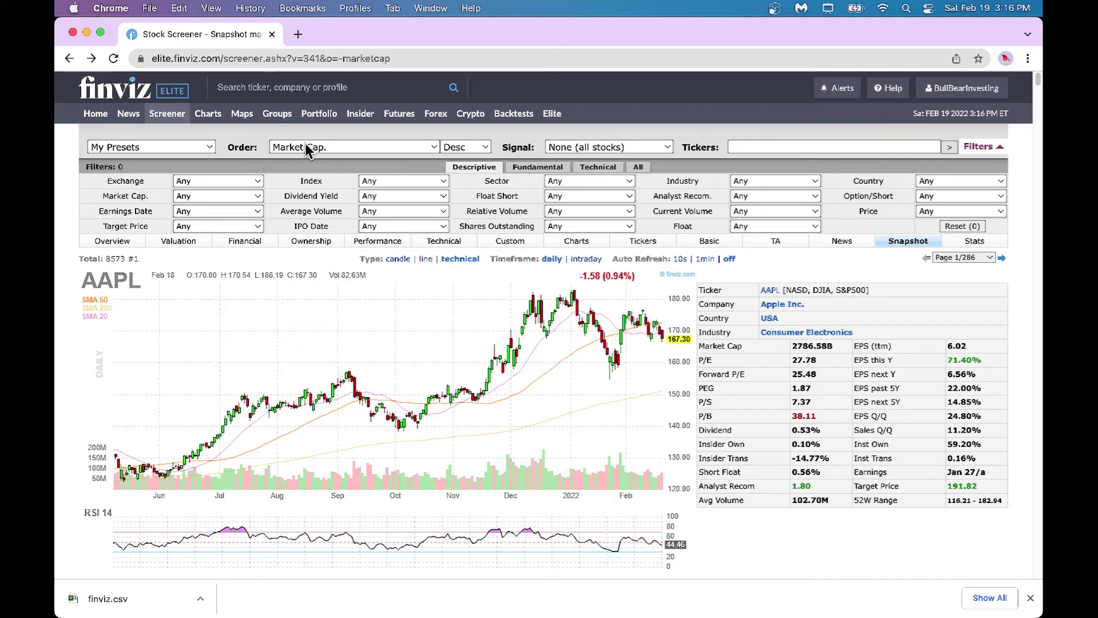
left_click(243, 118)
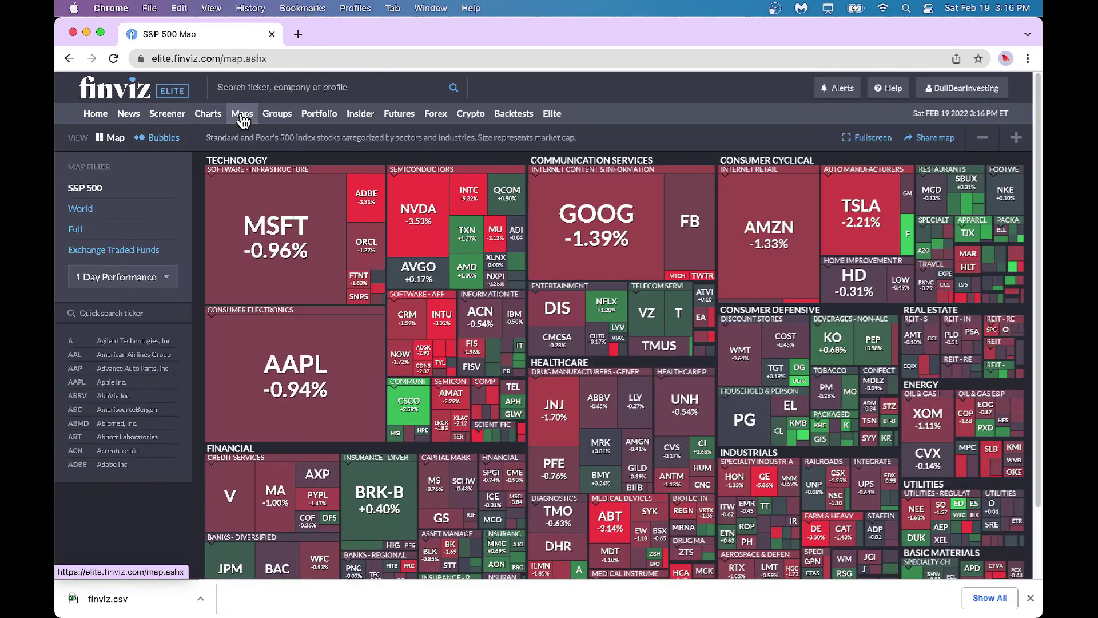
mouse_move(381, 316)
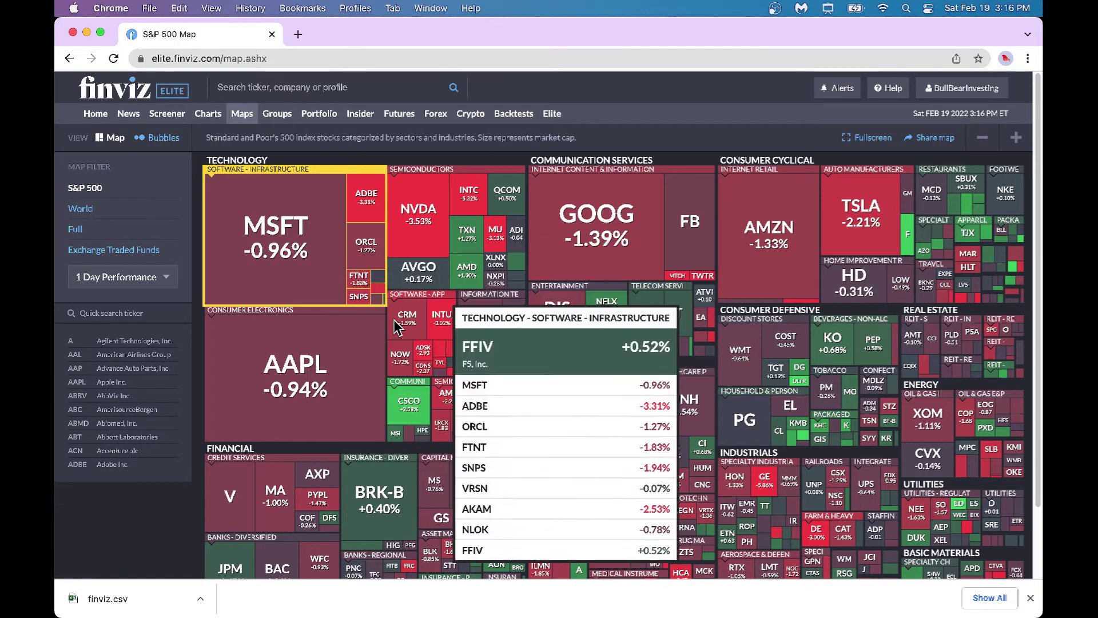
mouse_move(421, 337)
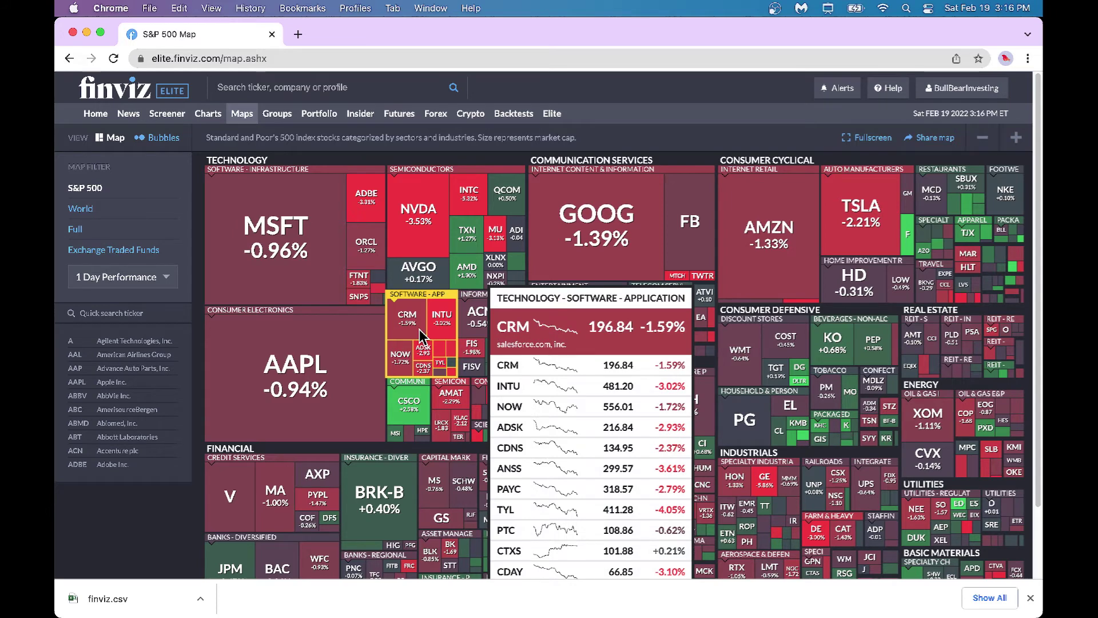
- Open the group screener and review the sector performance bar charts from 1 day through year to date
left_click(277, 115)
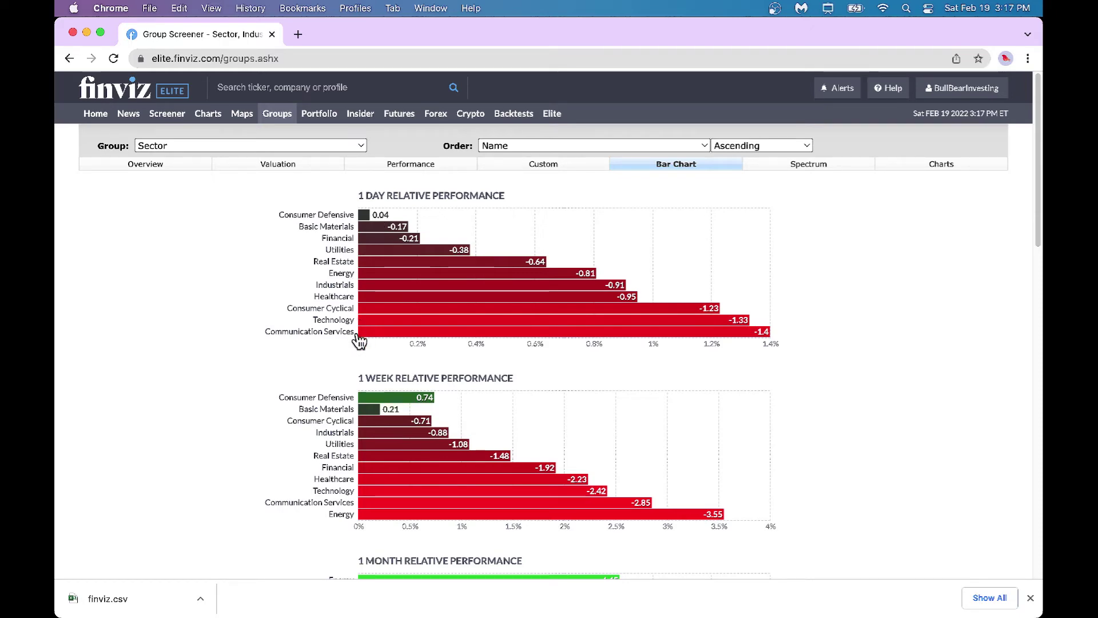
scroll(359, 341, "down", 1)
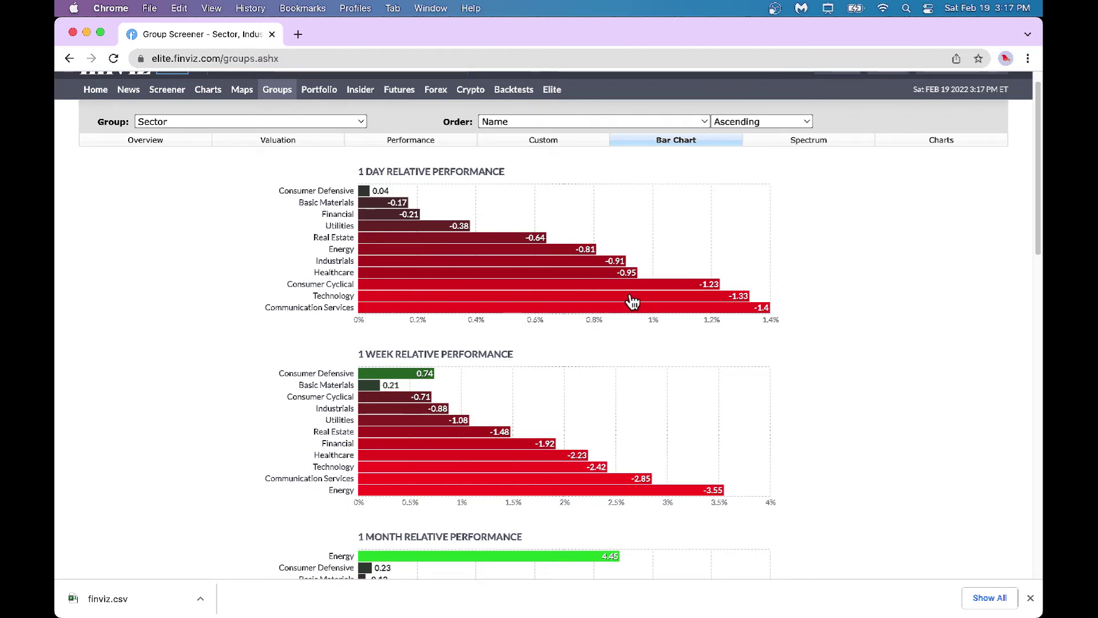
scroll(632, 301, "down", 3)
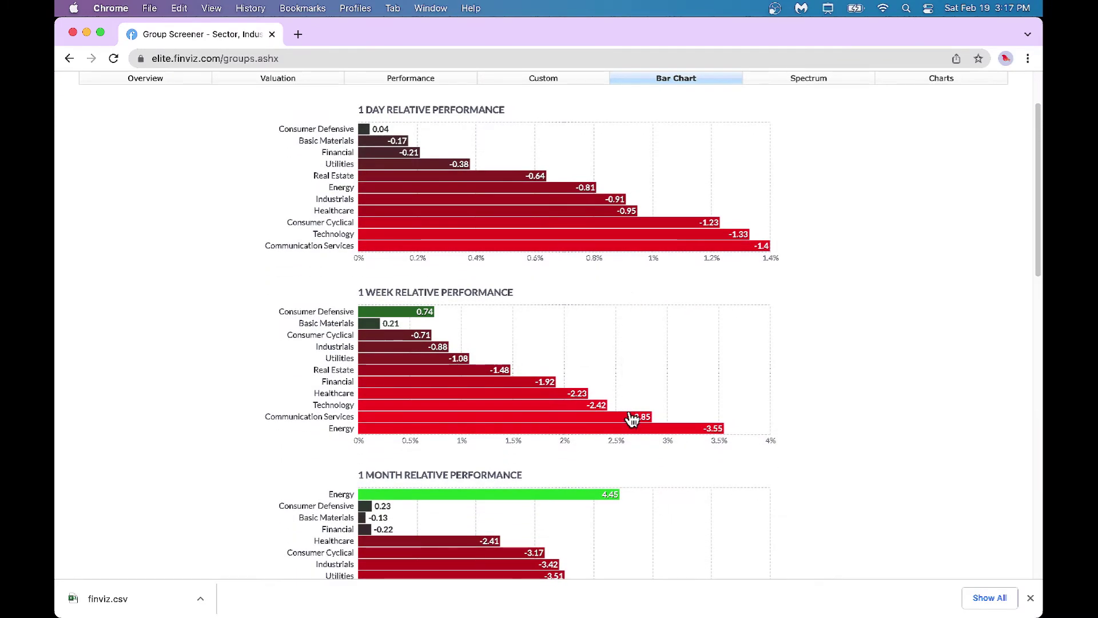
scroll(632, 419, "down", 7)
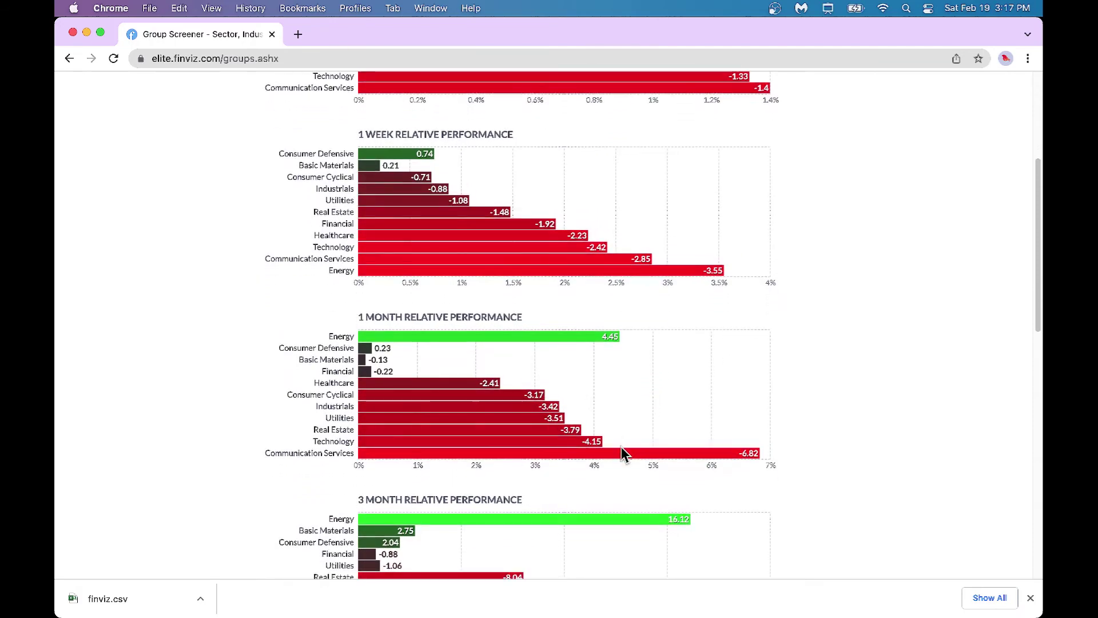
scroll(622, 447, "down", 20)
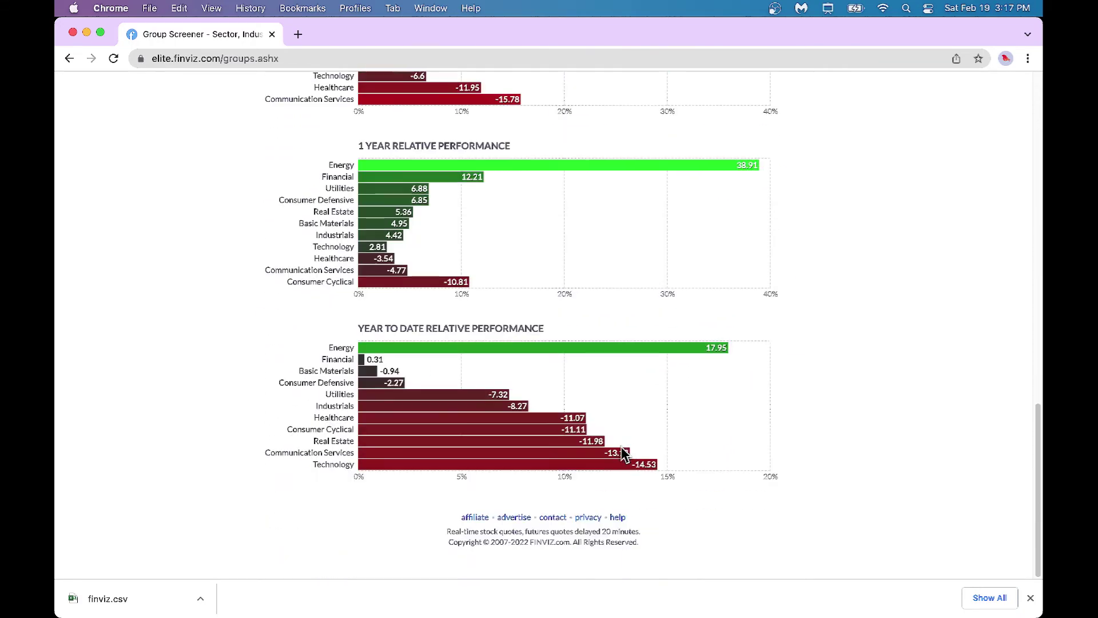
scroll(622, 453, "up", 20)
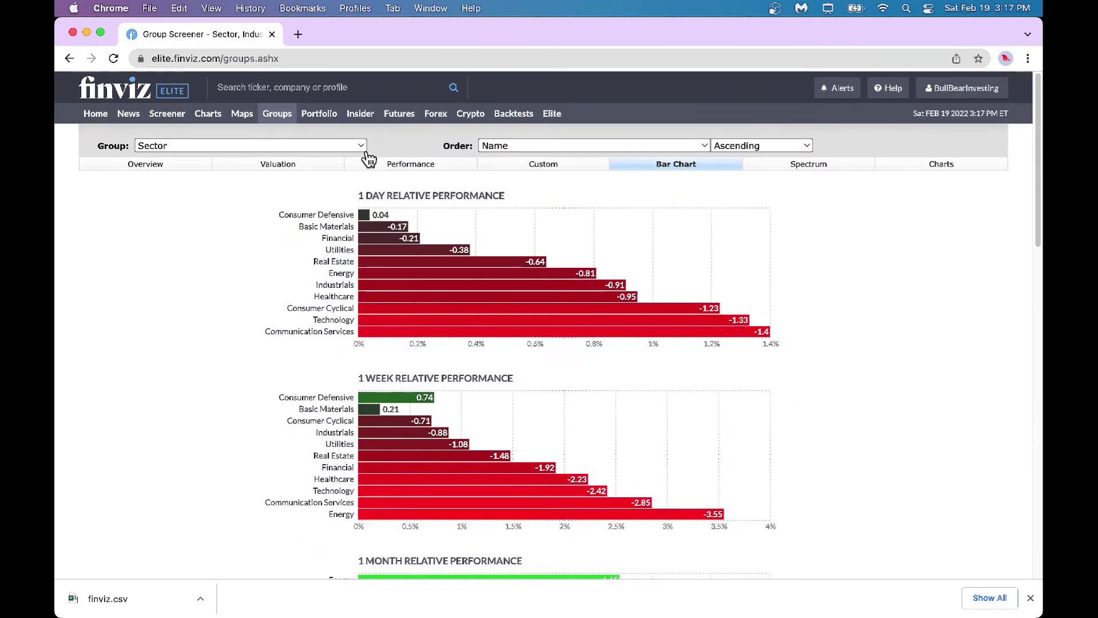
- Group the performance bar charts by Industry and examine the 1-day and 1-week rankings
left_click(362, 146)
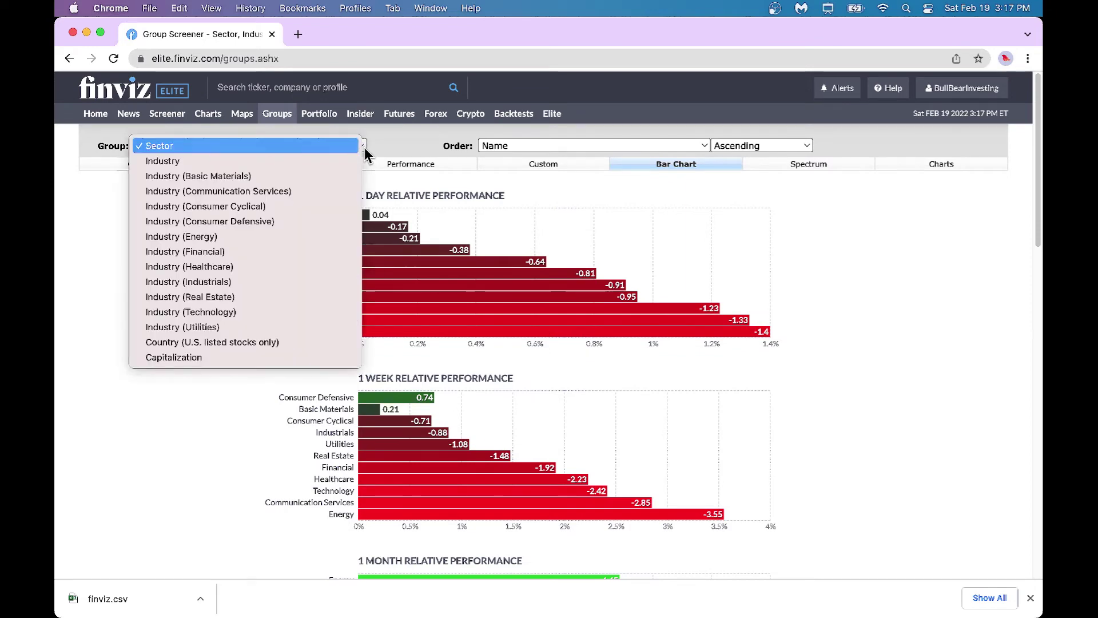
left_click(358, 162)
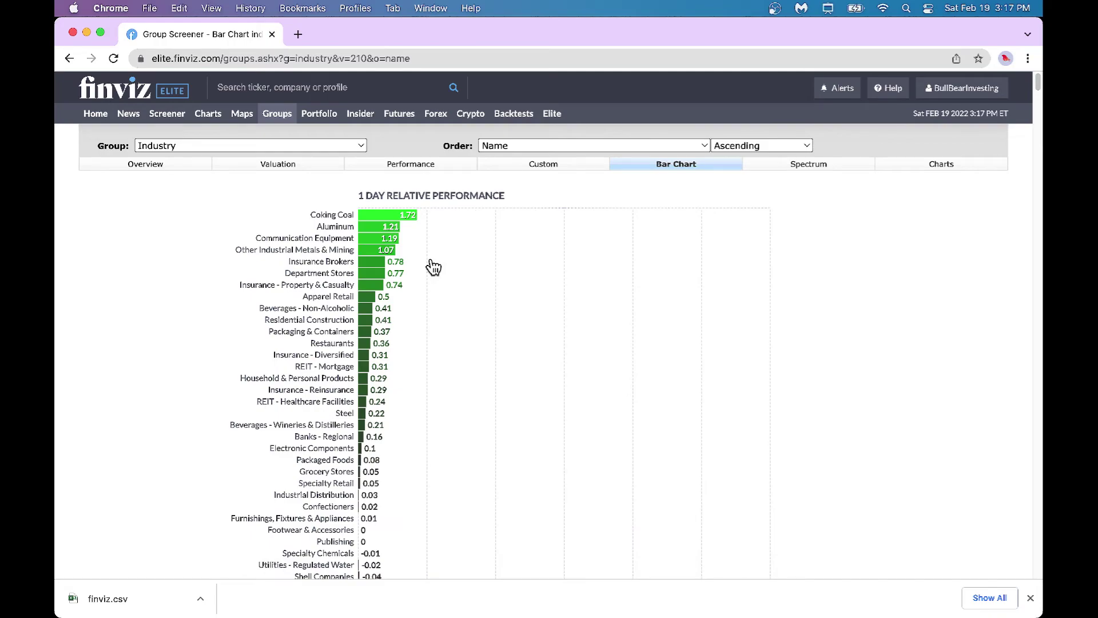
scroll(419, 393, "down", 15)
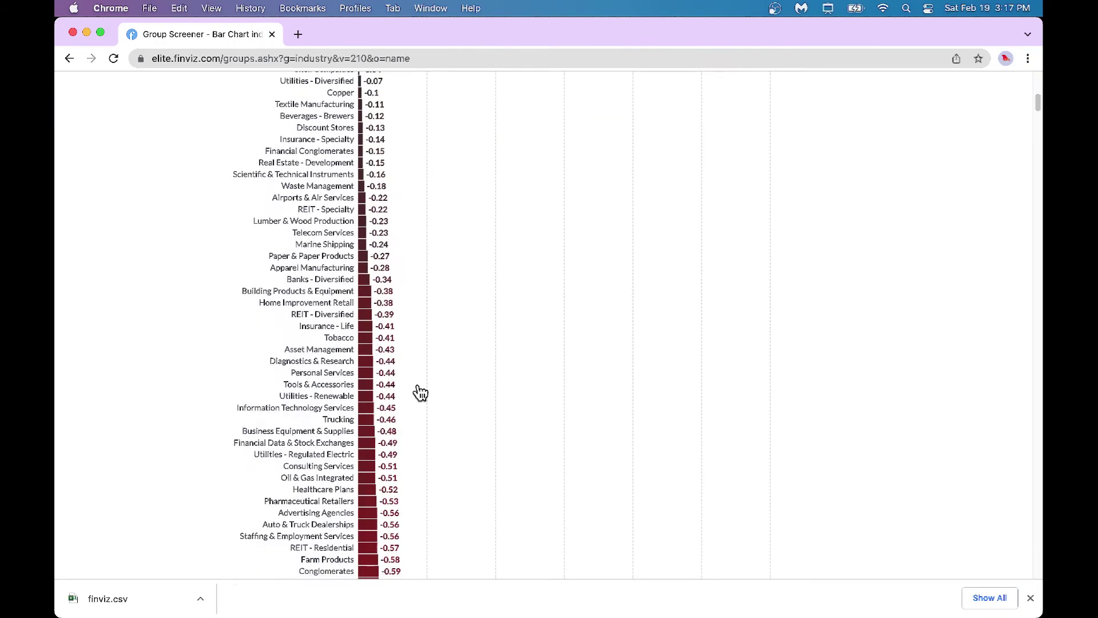
scroll(420, 392, "up", 8)
scroll(421, 392, "down", 5)
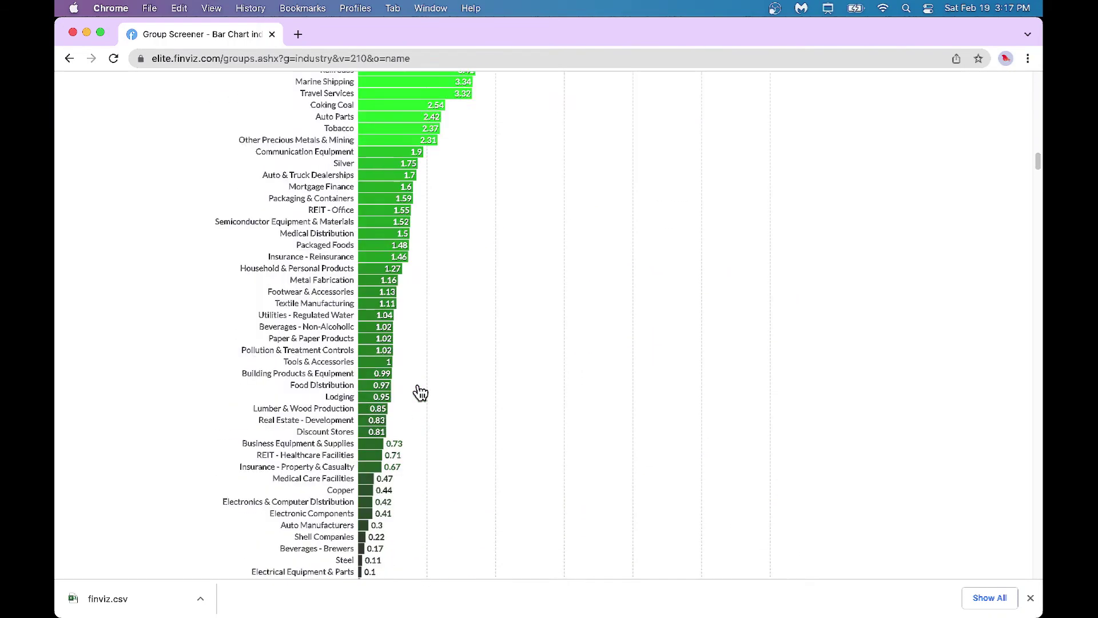
scroll(420, 393, "up", 20)
scroll(420, 392, "down", 1)
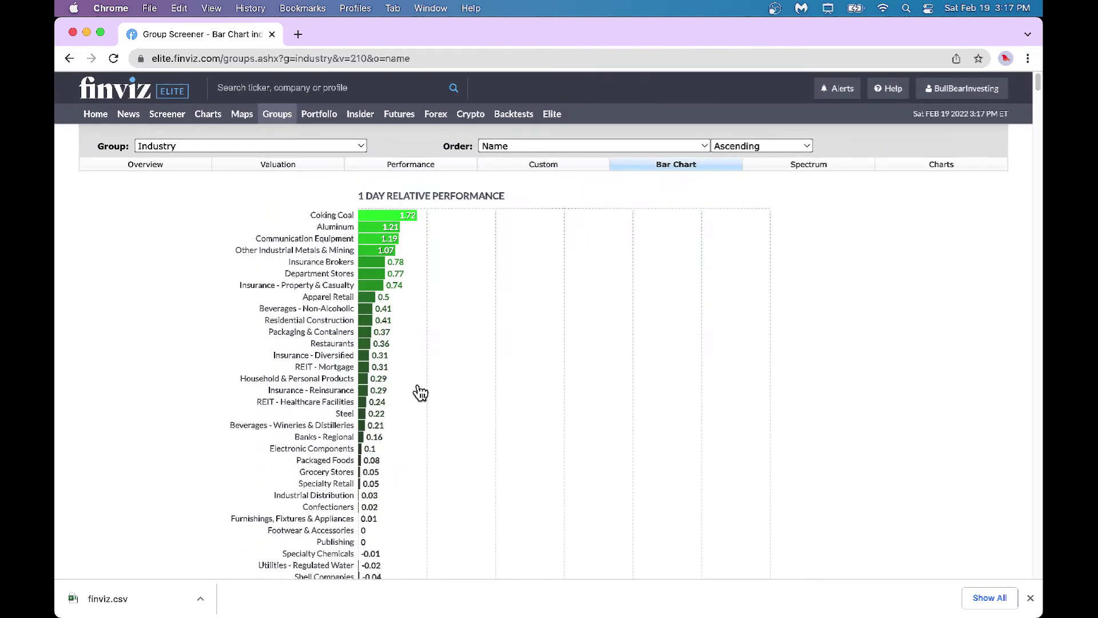
- Group the bar charts by Industry (Technology), switch the grouping to Capitalization and review its performance through year to date
left_click(350, 146)
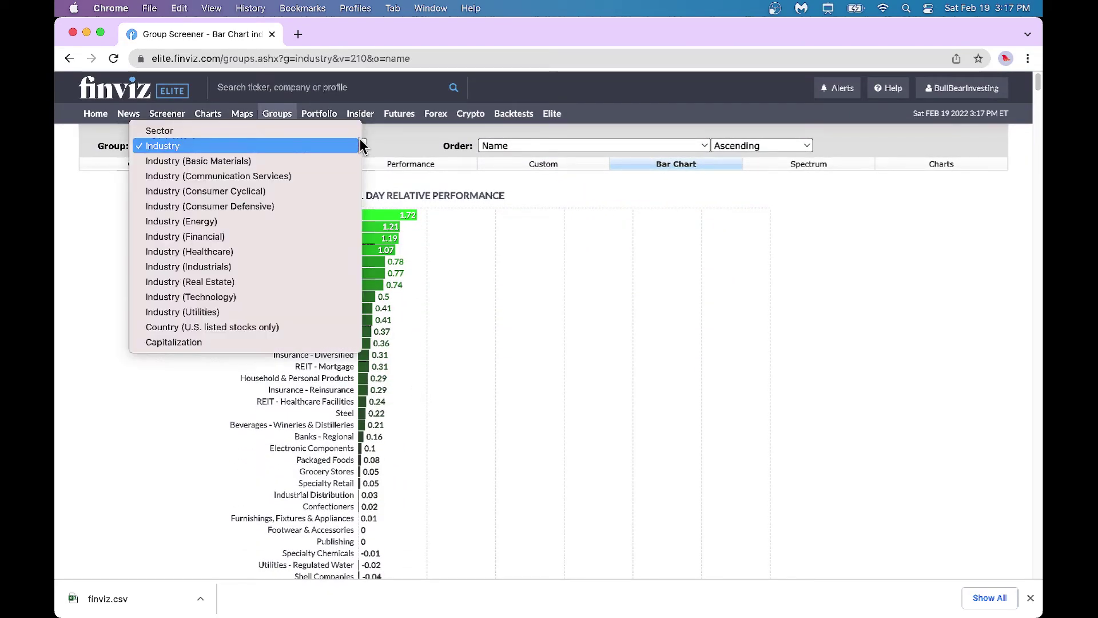
left_click(253, 297)
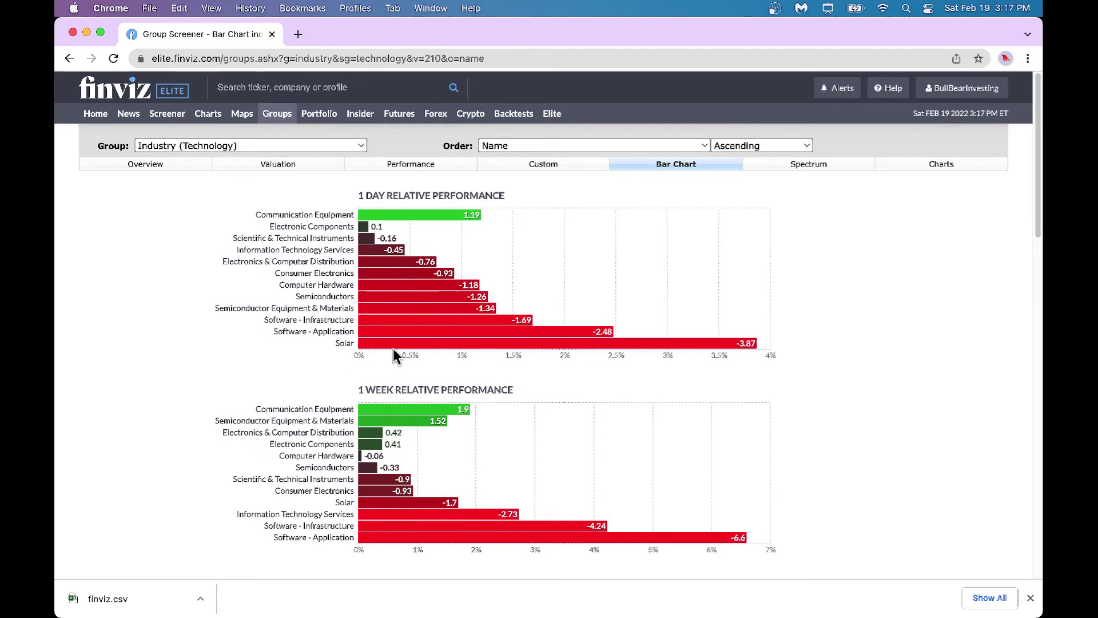
left_click(363, 146)
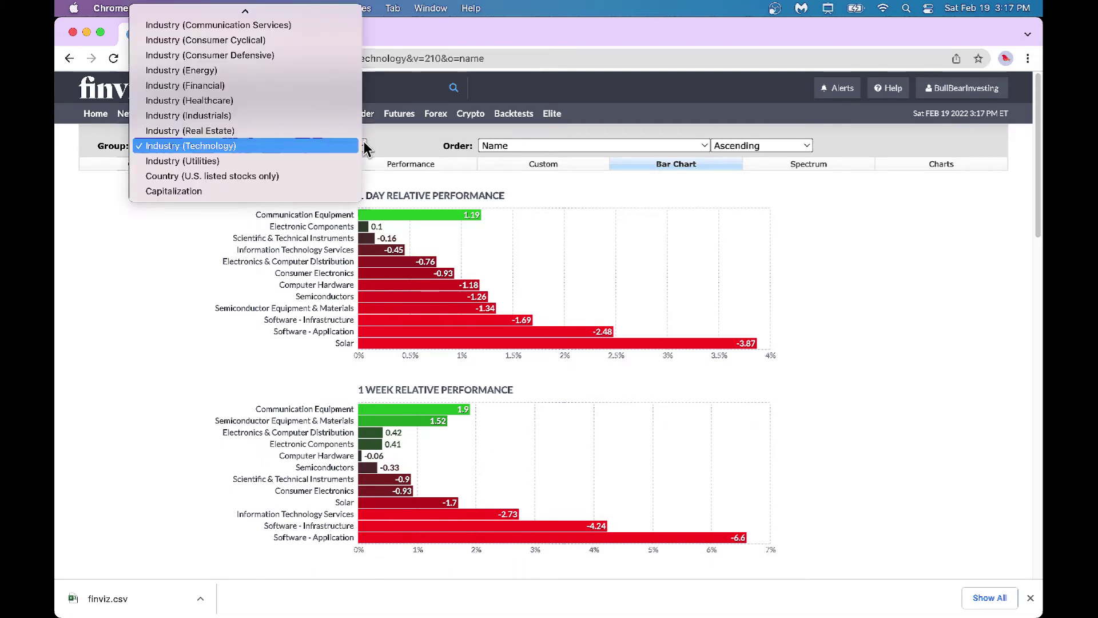
left_click(320, 191)
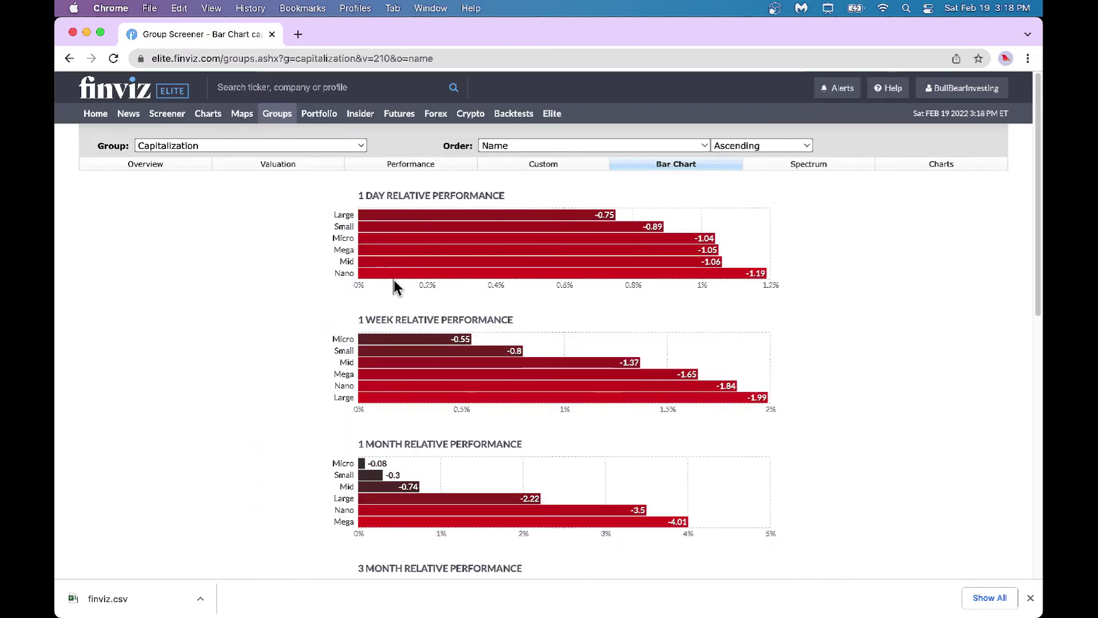
scroll(410, 369, "down", 10)
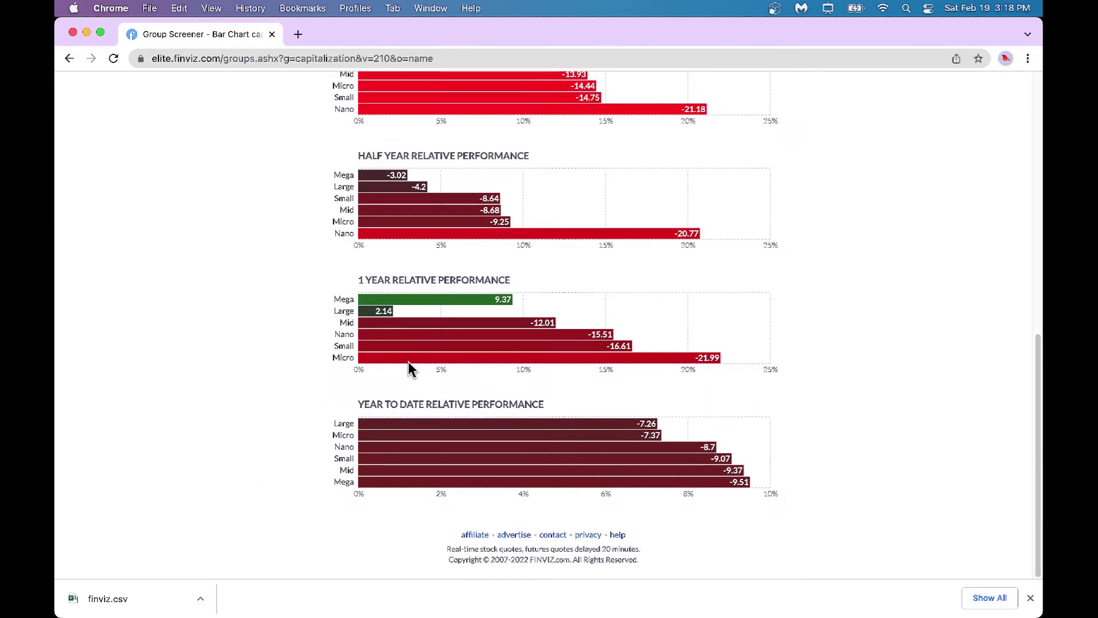
- Leave the group bar charts for the portfolio page and review the Big ETF portfolio's holdings and related news
scroll(409, 369, "up", 12)
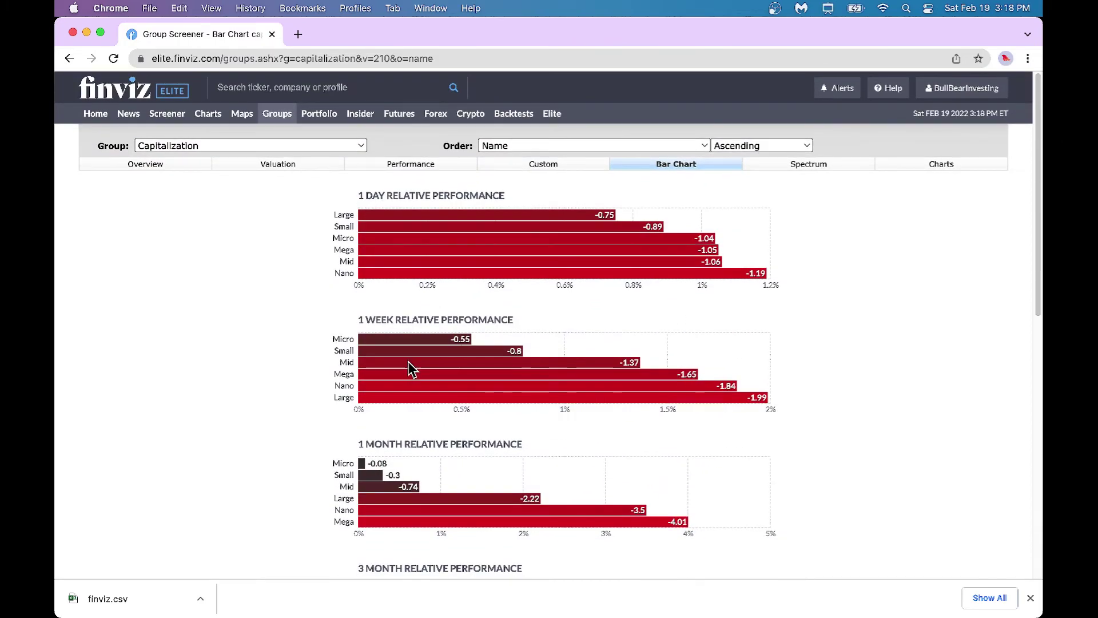
left_click(322, 114)
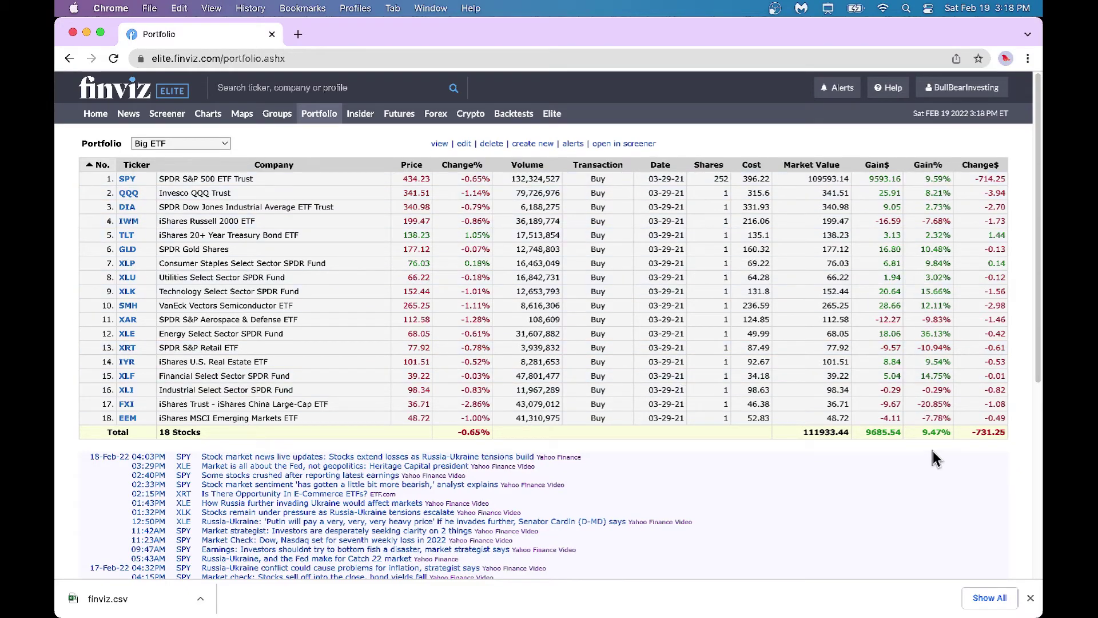
scroll(933, 458, "down", 5)
scroll(931, 455, "up", 5)
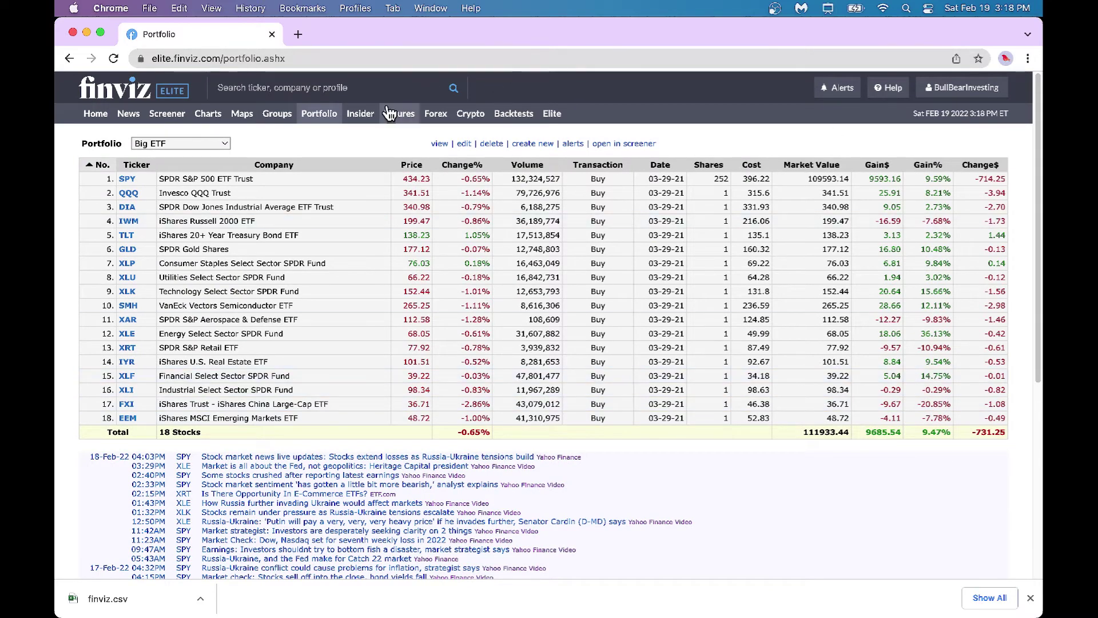
- Open the insider trading page and examine the latest buys, sales and option exercises, previewing the tickers' price charts
left_click(361, 114)
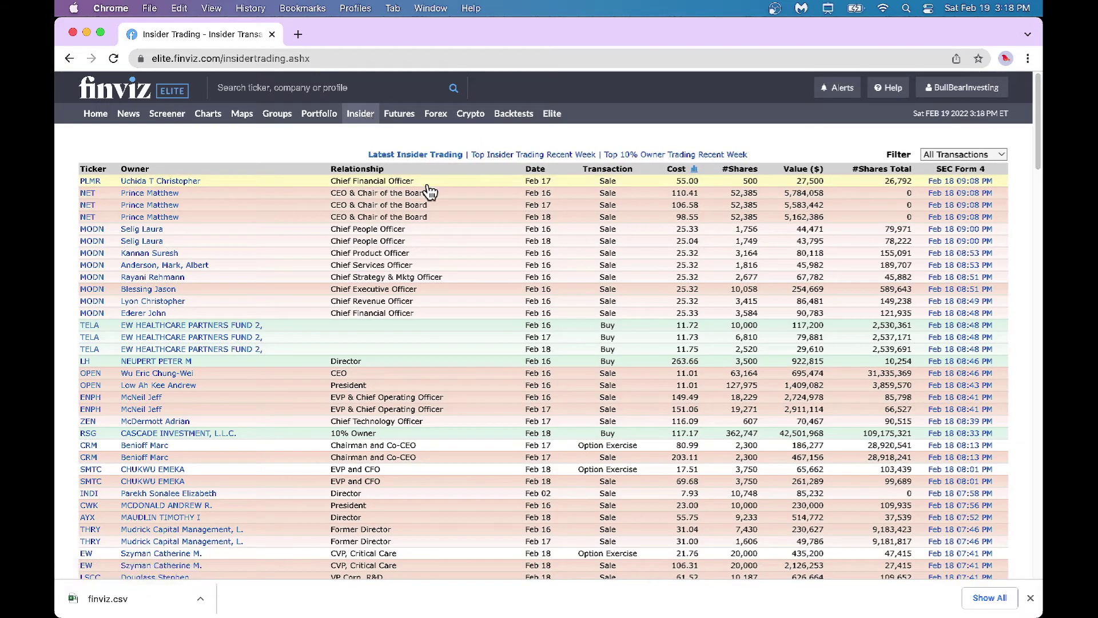
scroll(429, 190, "down", 3)
scroll(429, 192, "up", 3)
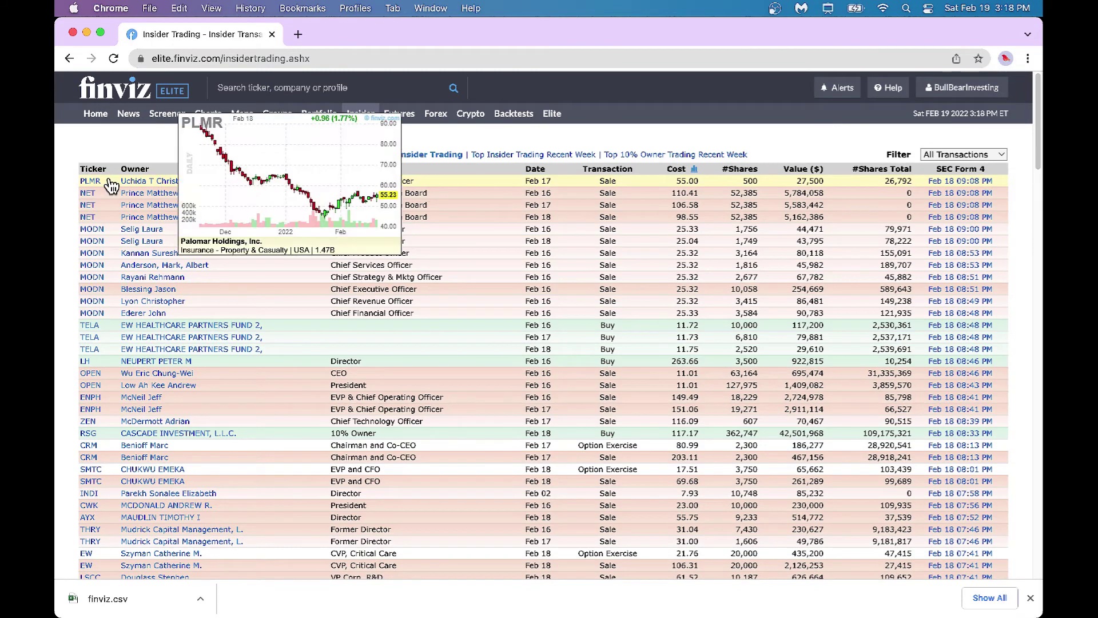
mouse_move(96, 197)
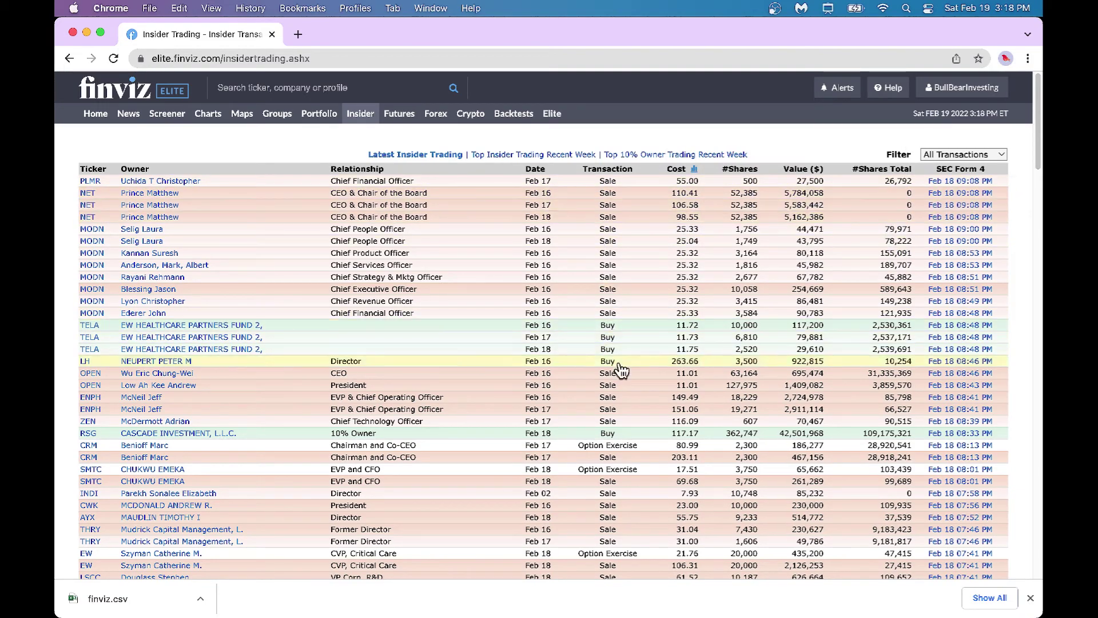
scroll(620, 369, "down", 2)
scroll(620, 369, "down", 8)
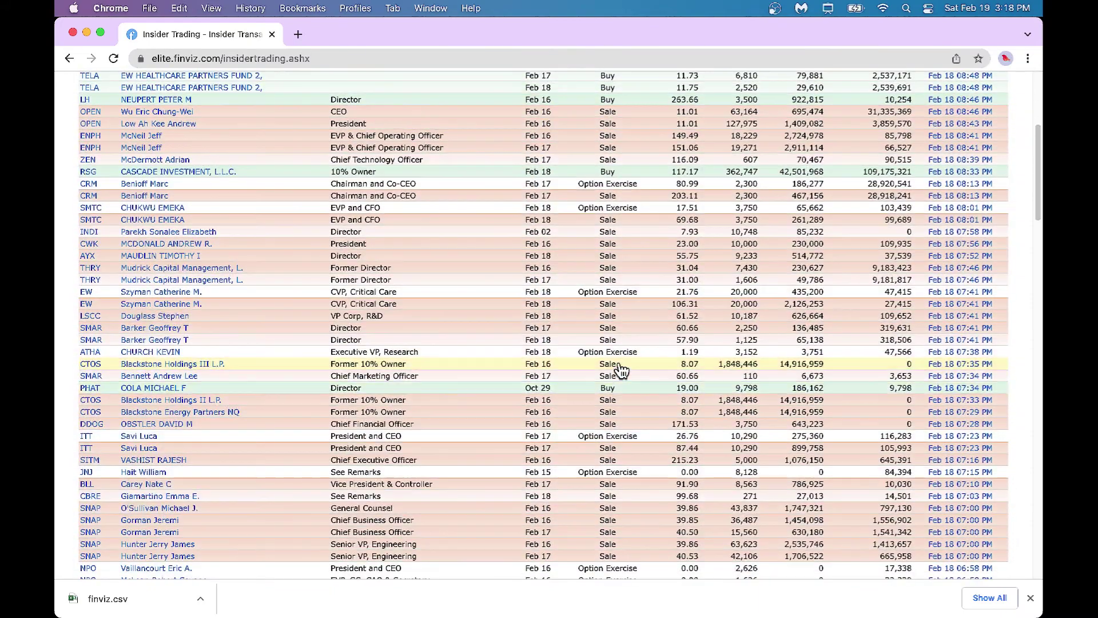
mouse_move(87, 179)
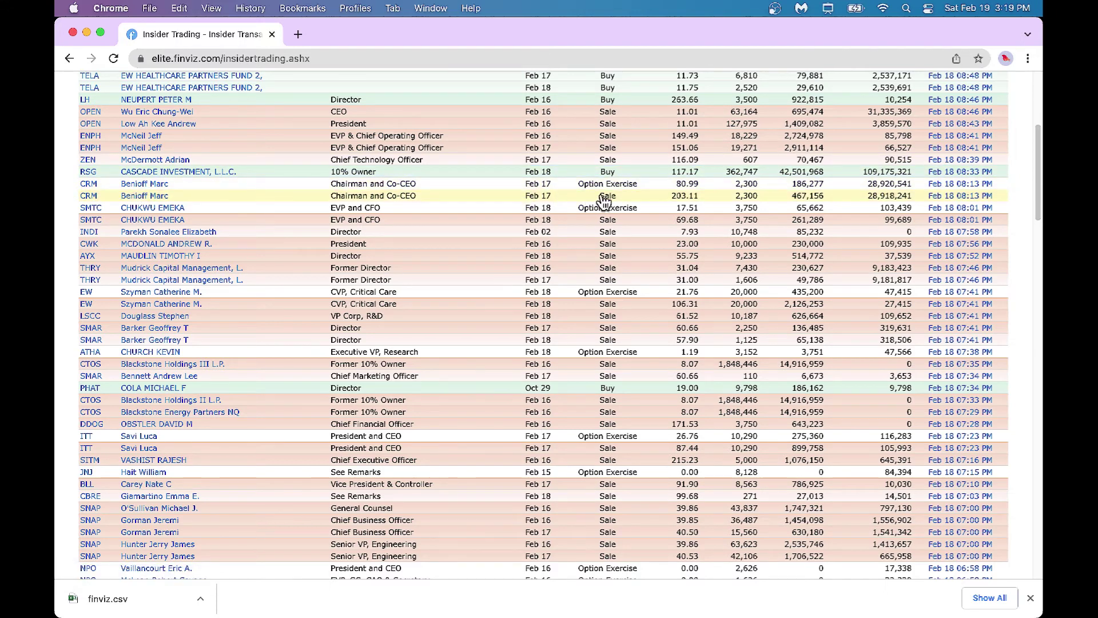
scroll(605, 200, "down", 5)
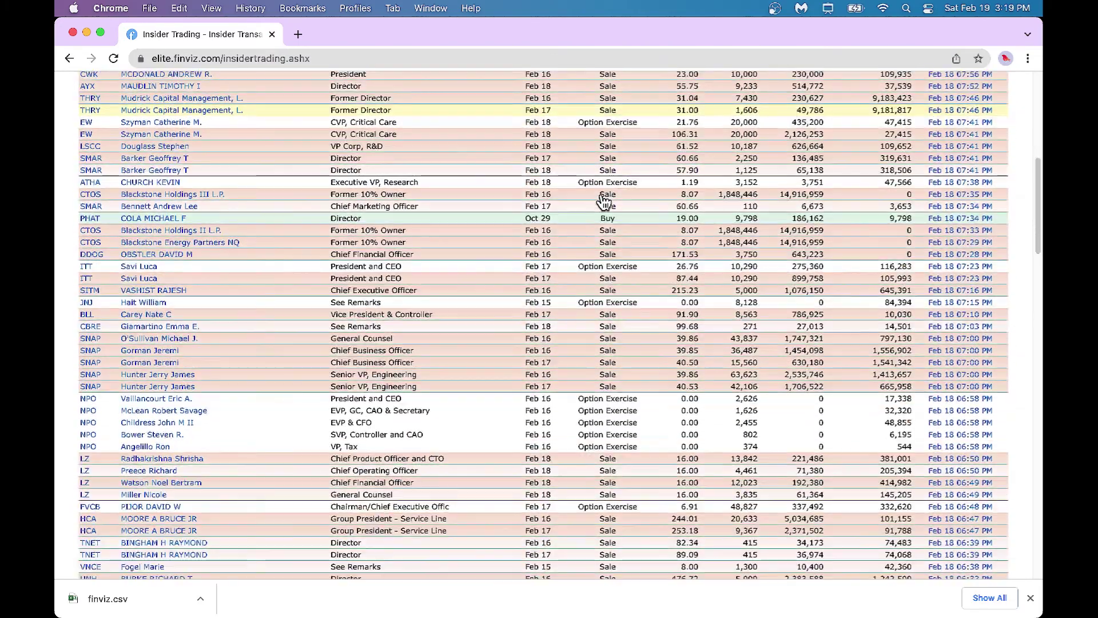
scroll(604, 200, "up", 10)
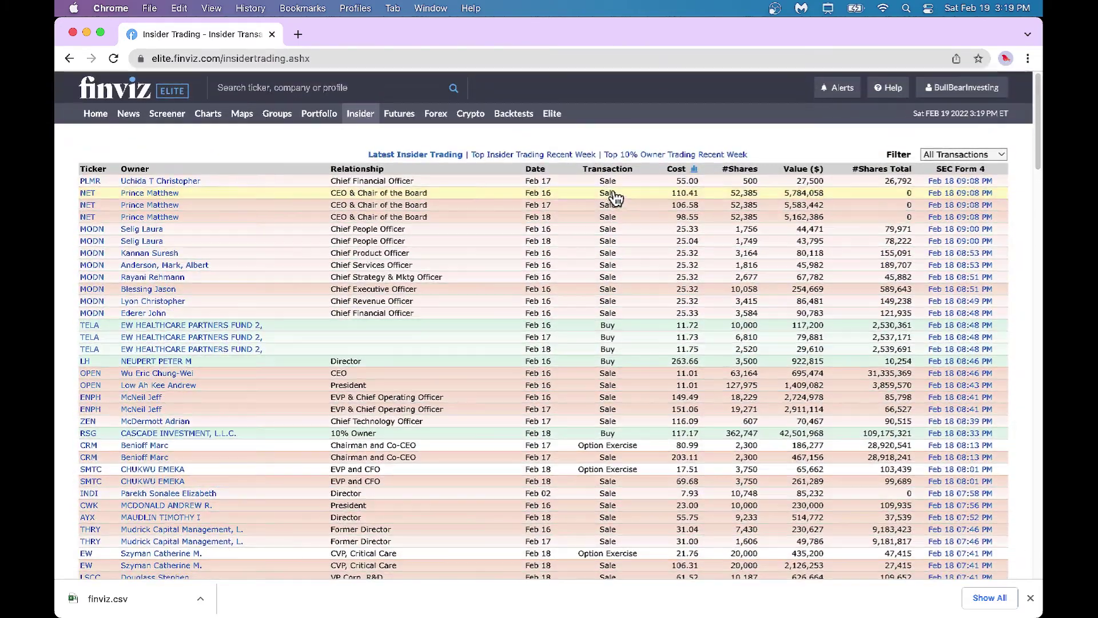
- Open the futures page, preview the DJIA and S&P 500 charts, and look through the performance and charts views
left_click(400, 116)
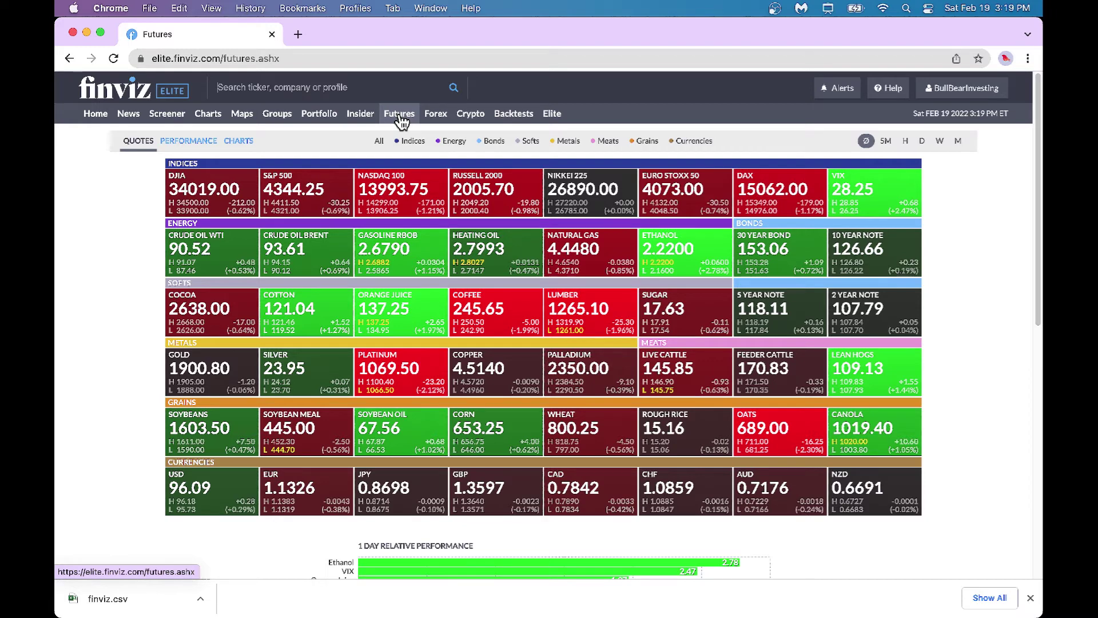
mouse_move(222, 213)
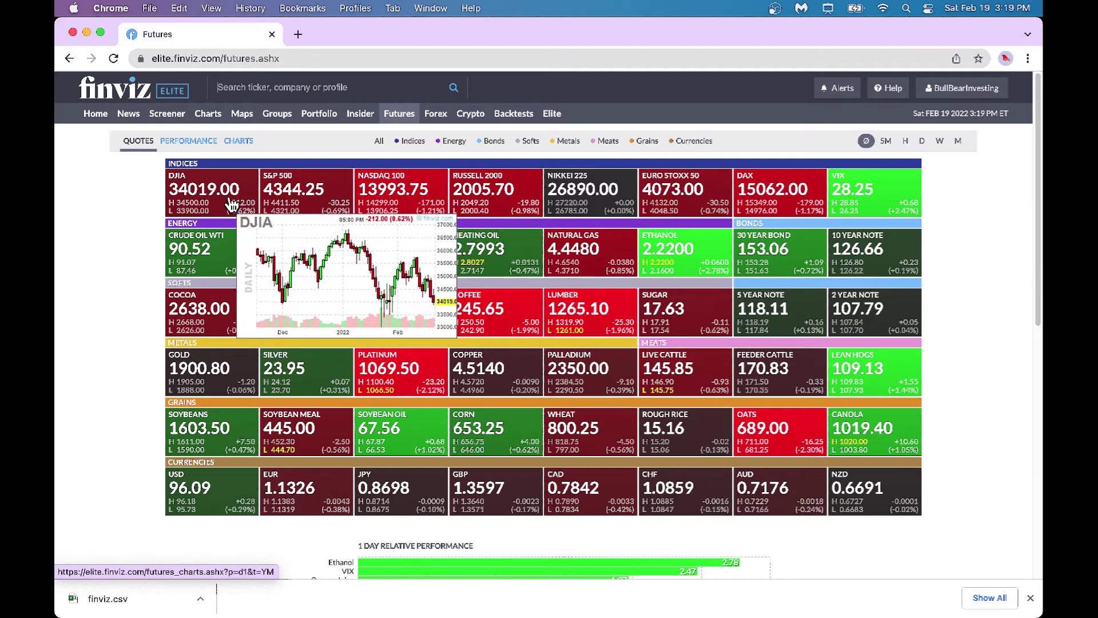
mouse_move(320, 194)
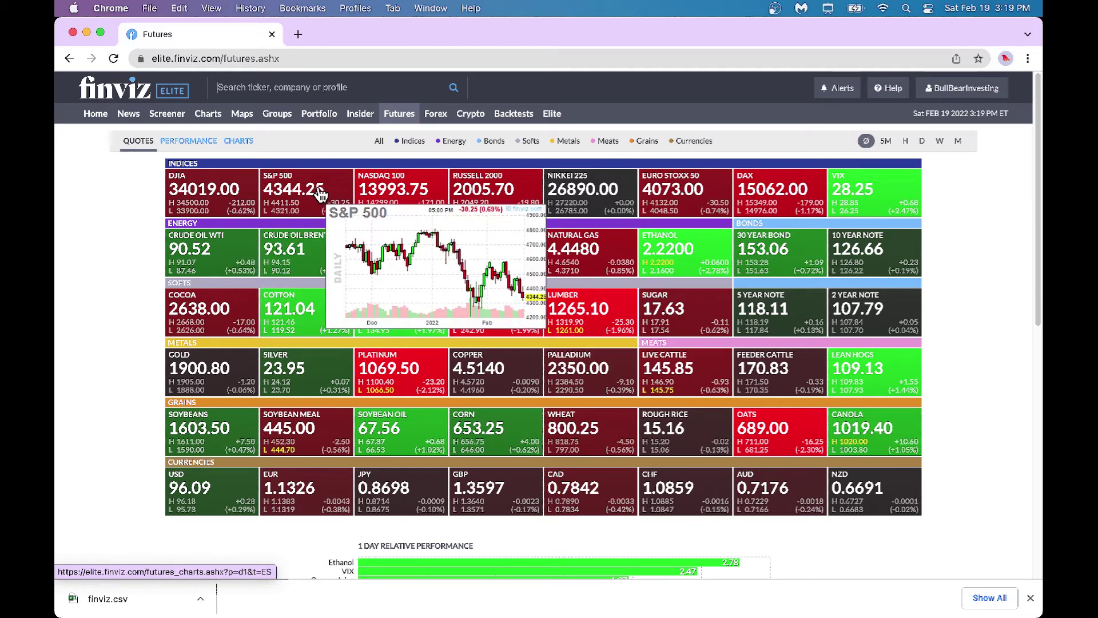
mouse_move(369, 214)
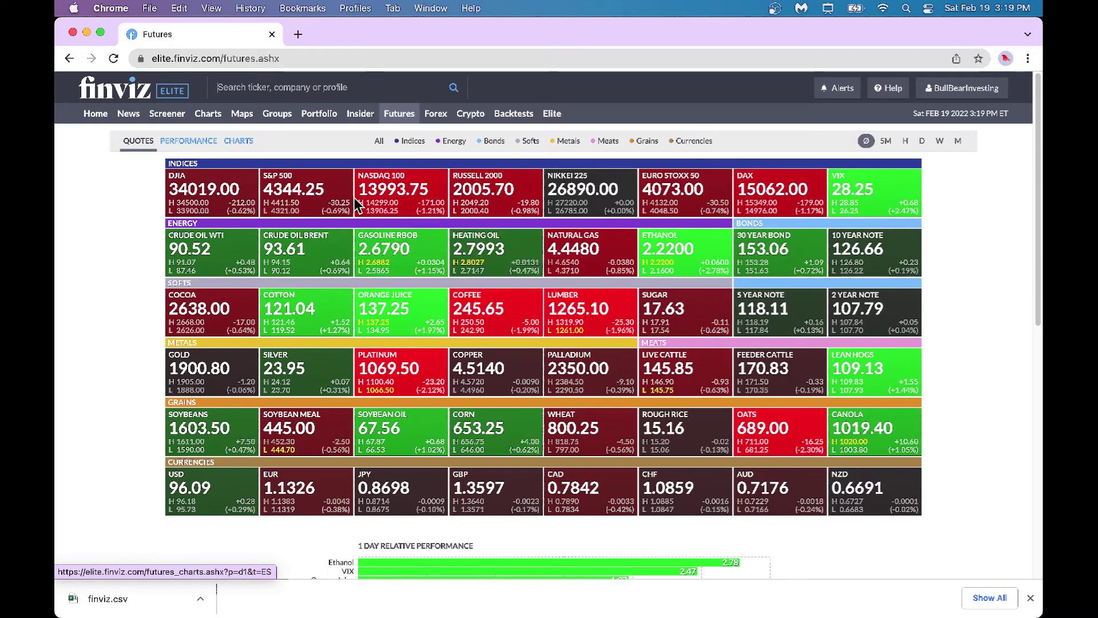
mouse_move(254, 206)
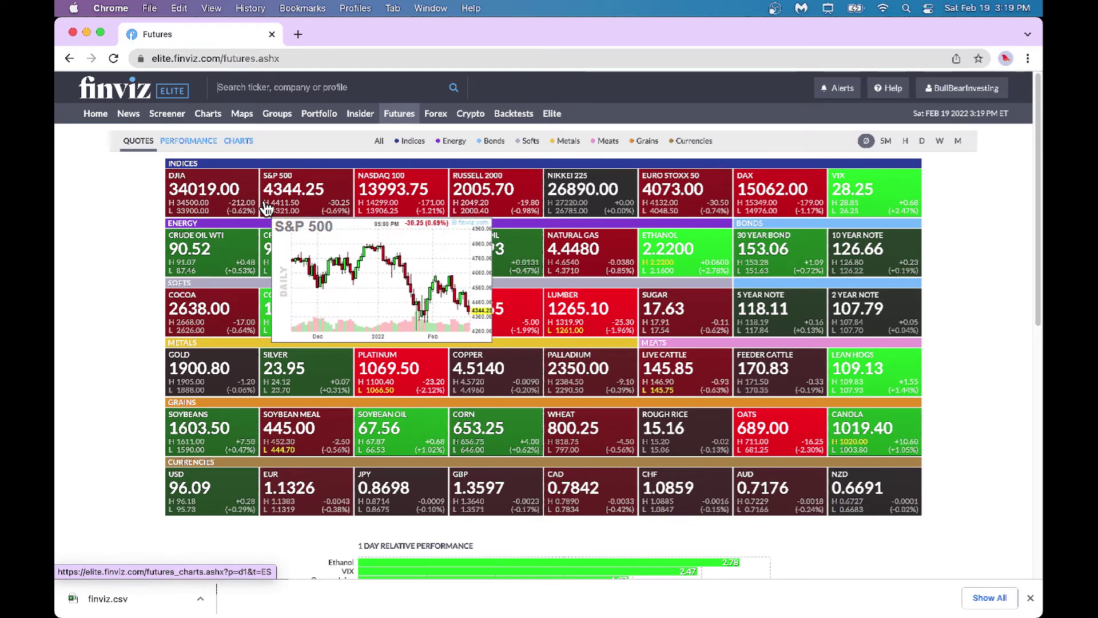
left_click(190, 141)
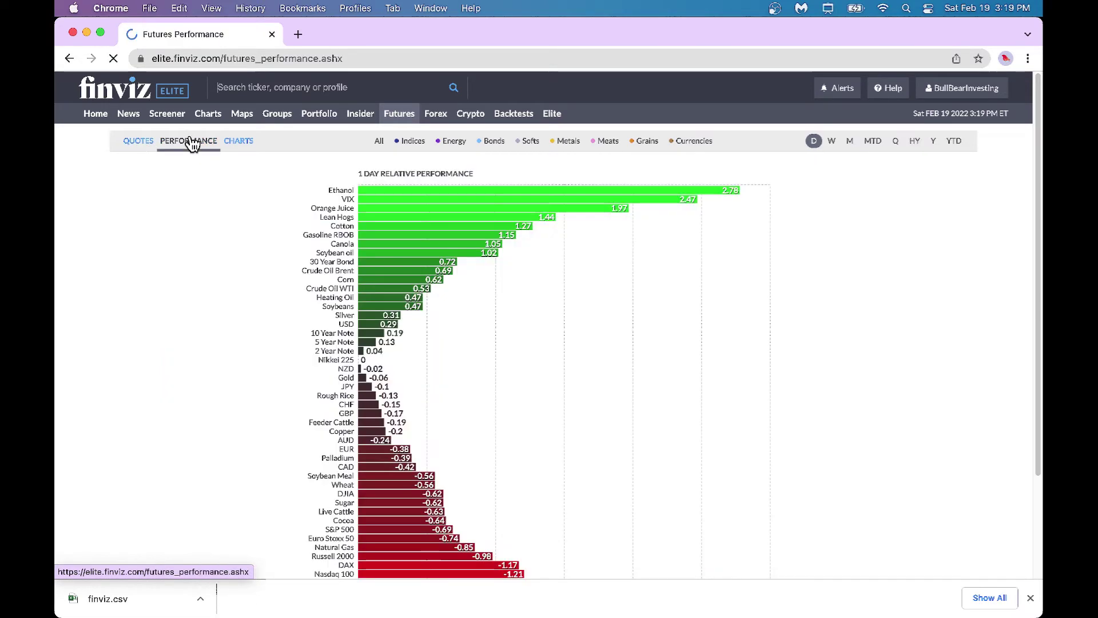
left_click(240, 142)
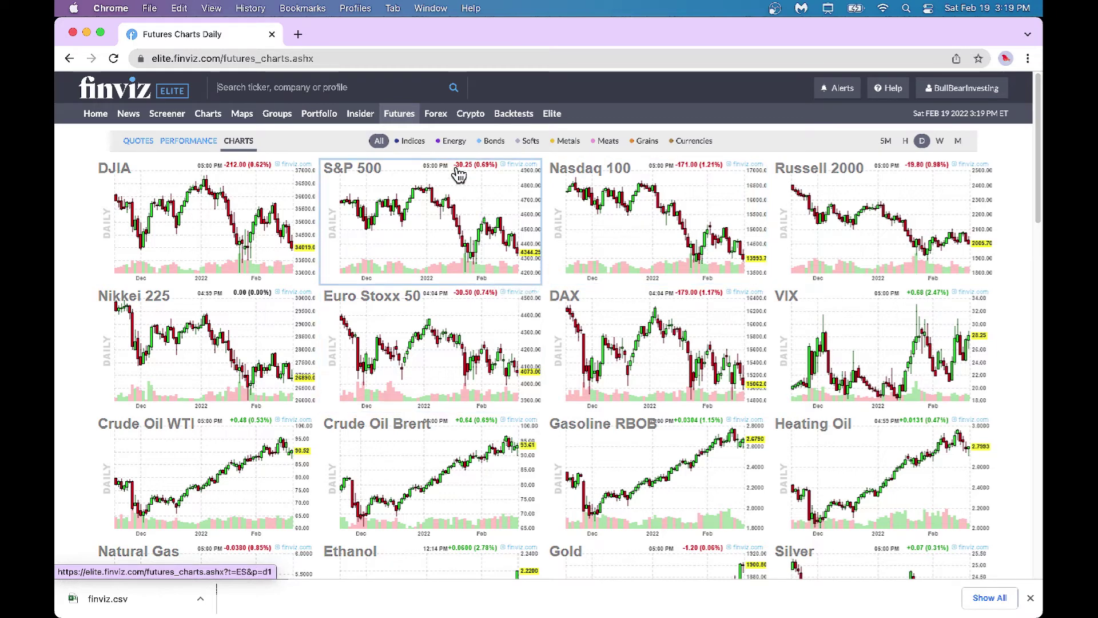
- Open the forex page, preview several currency pair charts, and display the daily BTC/USD chart
left_click(433, 119)
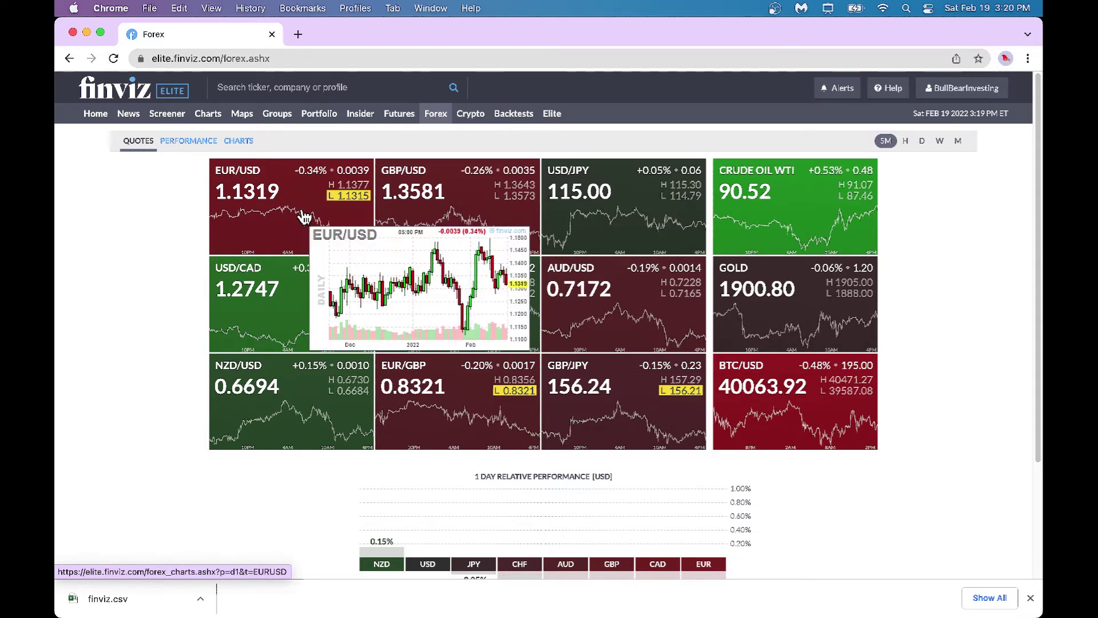
mouse_move(554, 194)
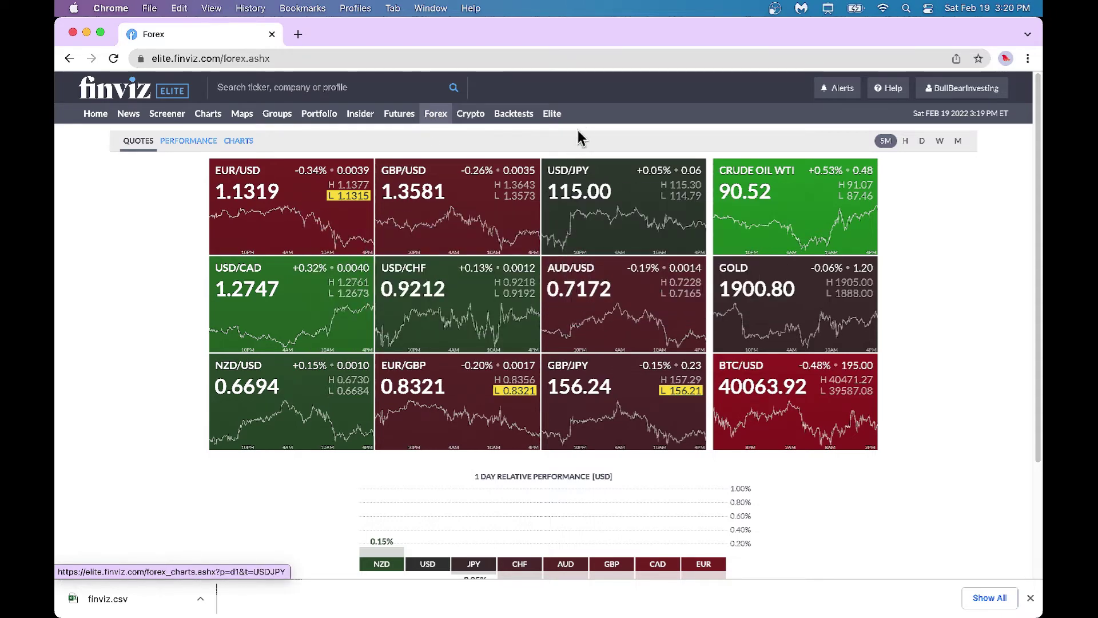
mouse_move(816, 445)
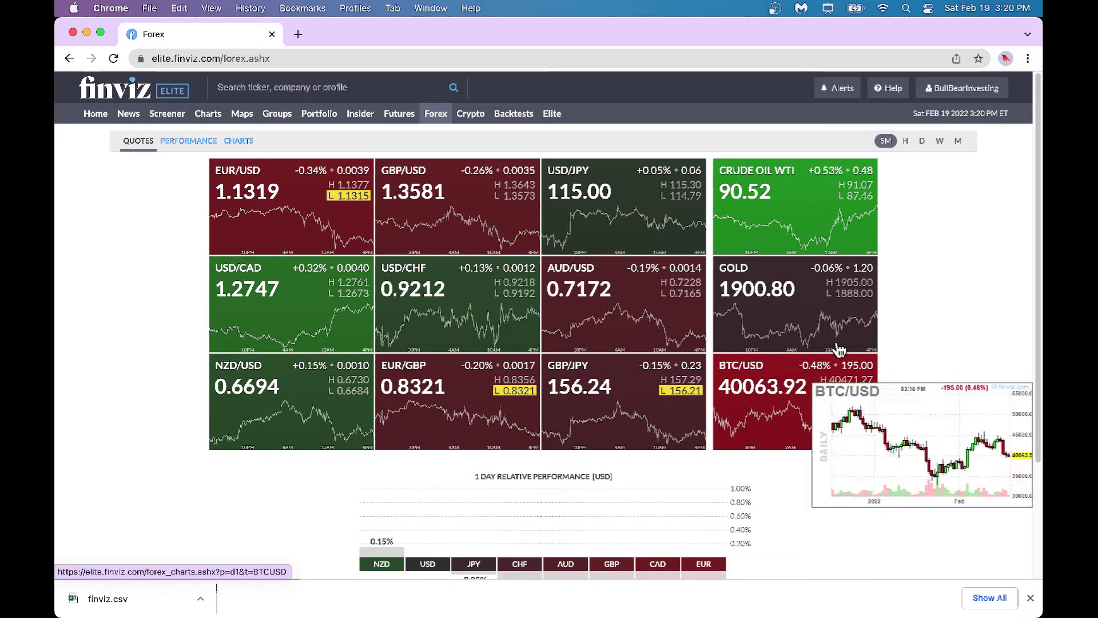
mouse_move(405, 282)
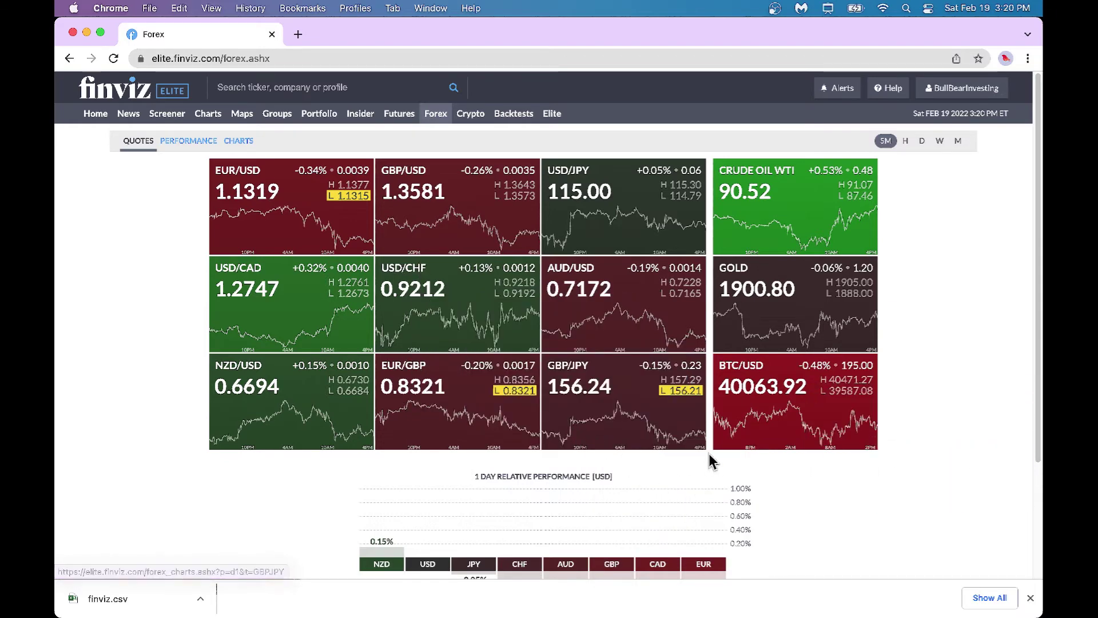
left_click(754, 404)
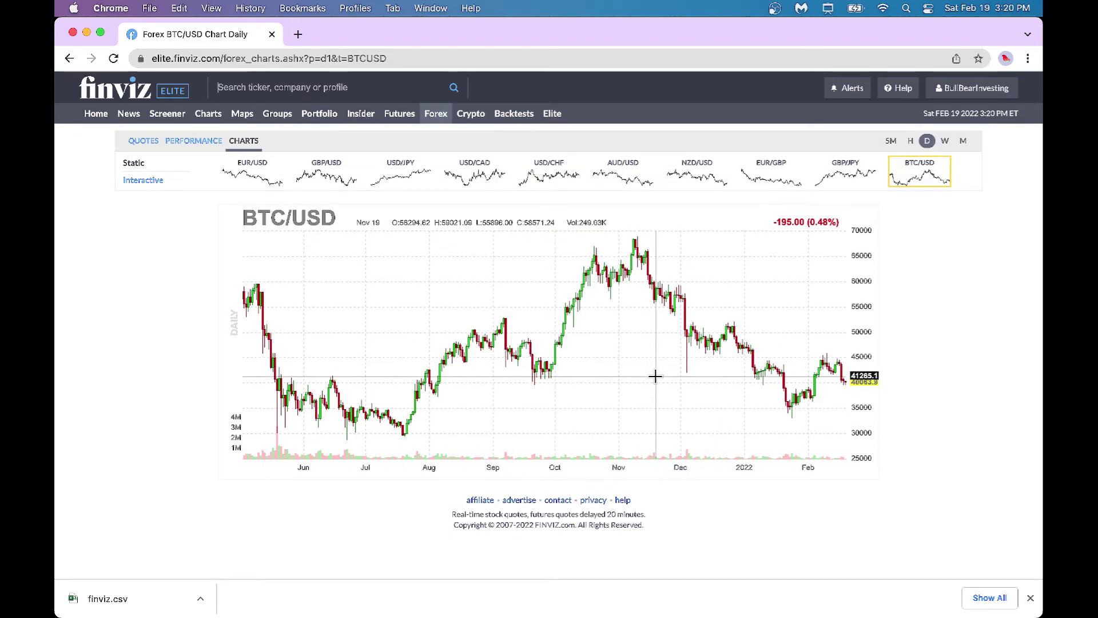
- Open the crypto page, preview the ETH/EUR and LTC/EUR charts, and display the daily ETH/USD chart
left_click(473, 113)
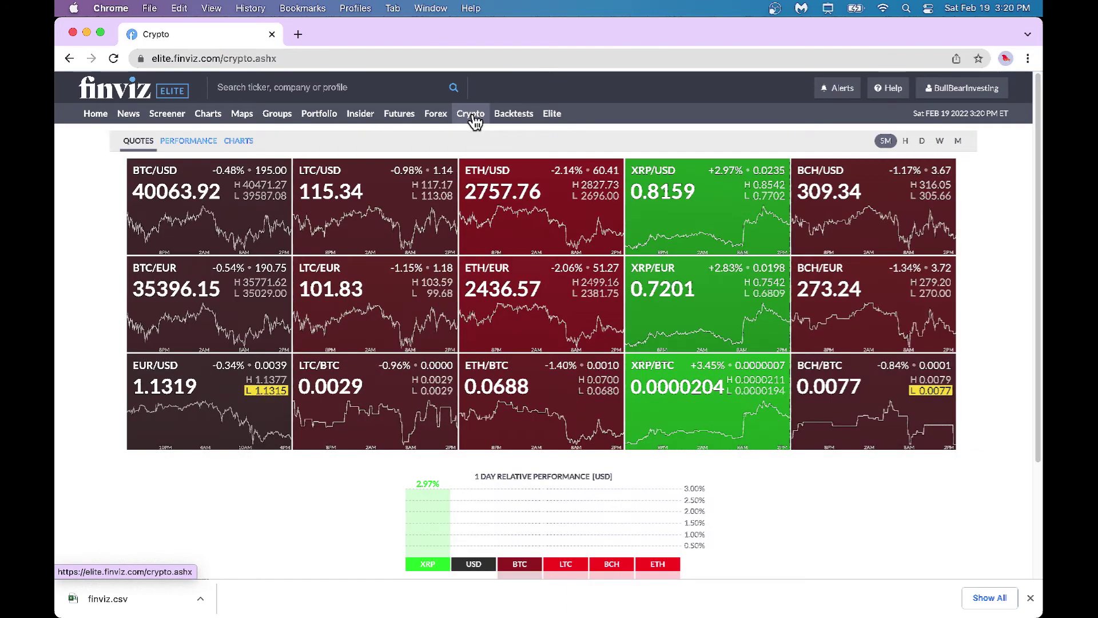
mouse_move(609, 331)
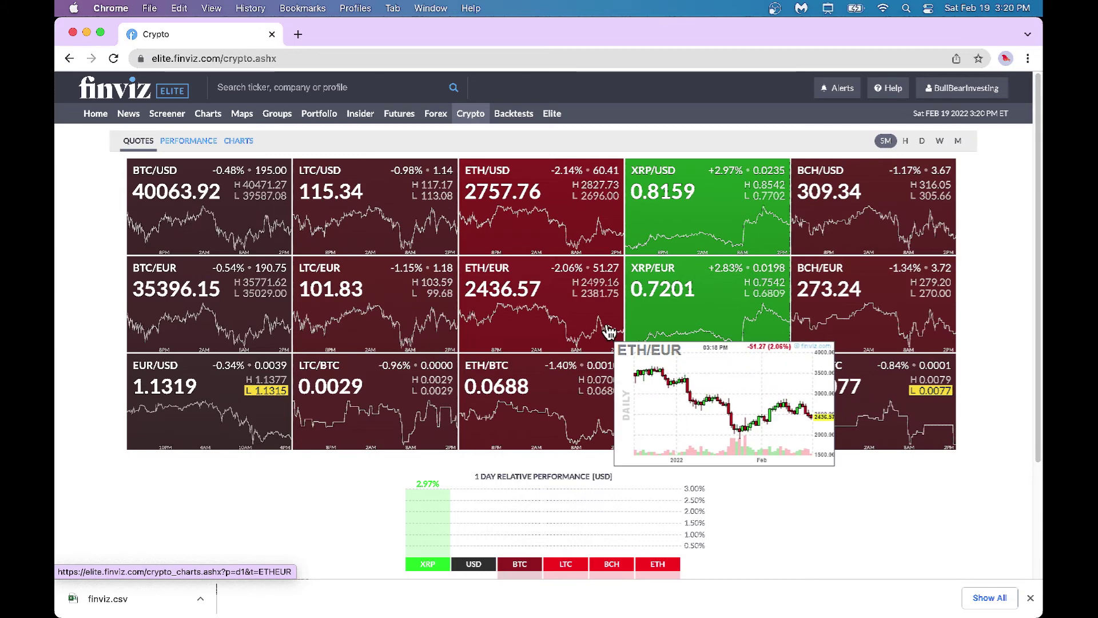
mouse_move(307, 318)
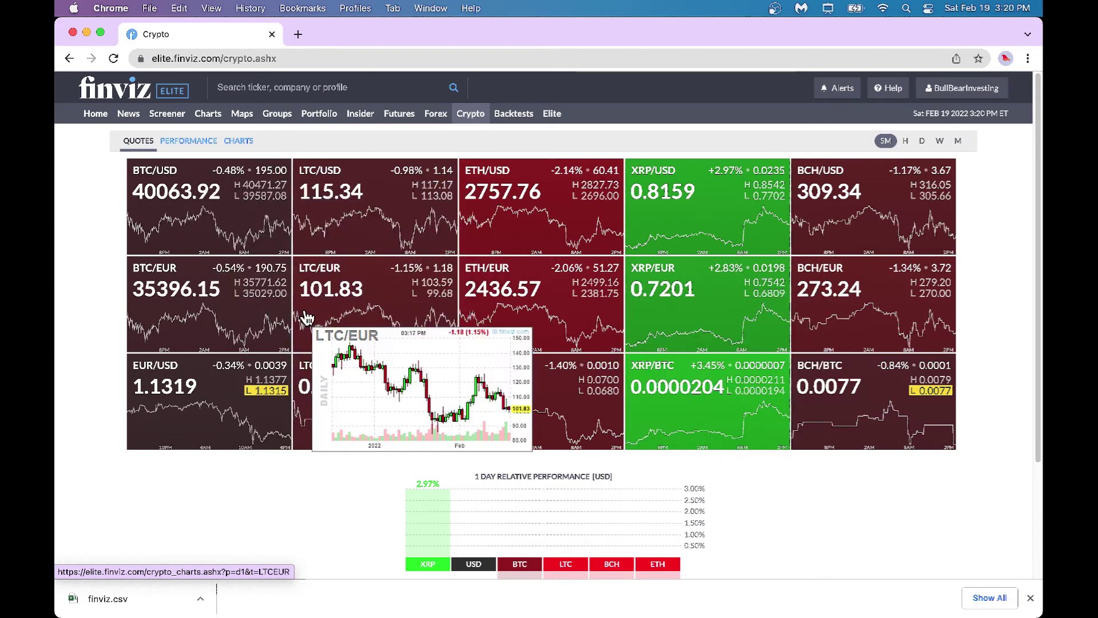
mouse_move(466, 362)
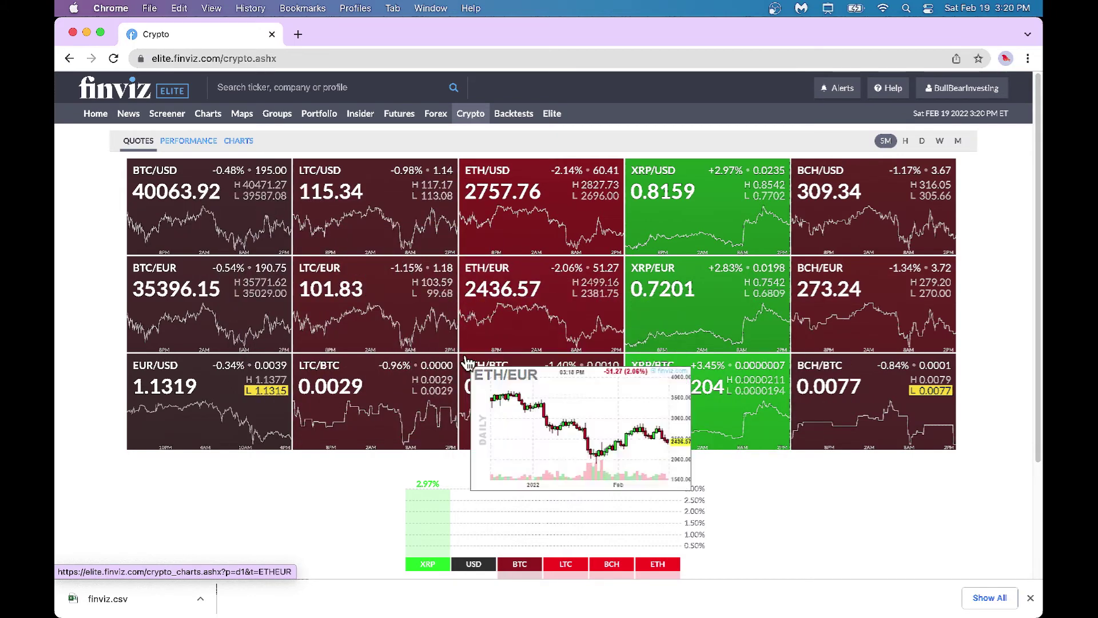
left_click(510, 214)
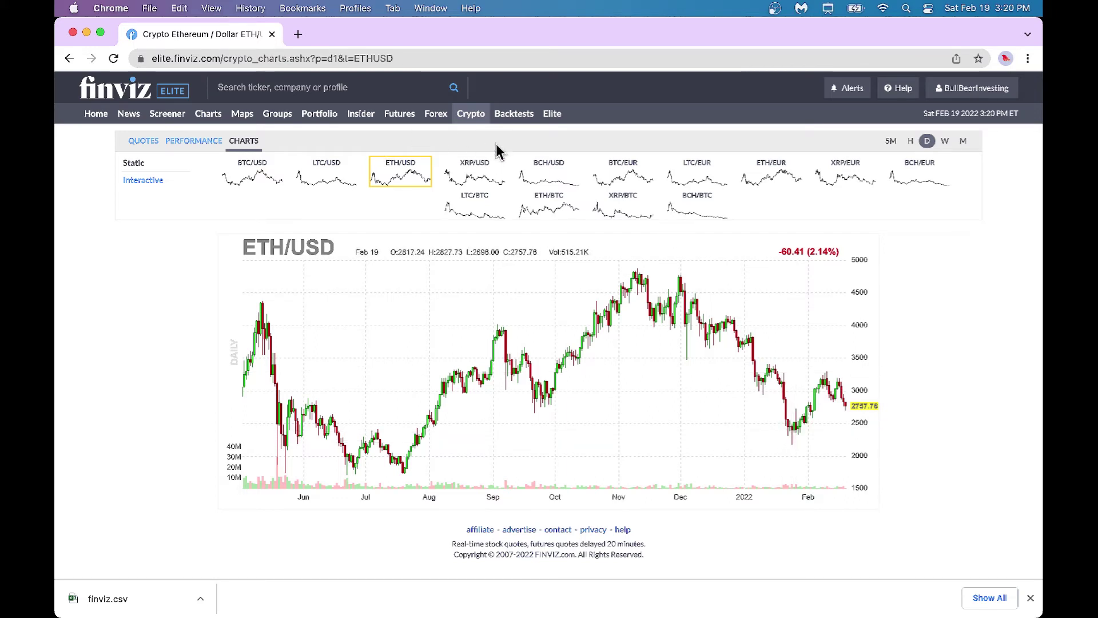
- Create a new backtest named "Backtest NVDA 2022-02-19" and set its ticker to NVDA
left_click(517, 117)
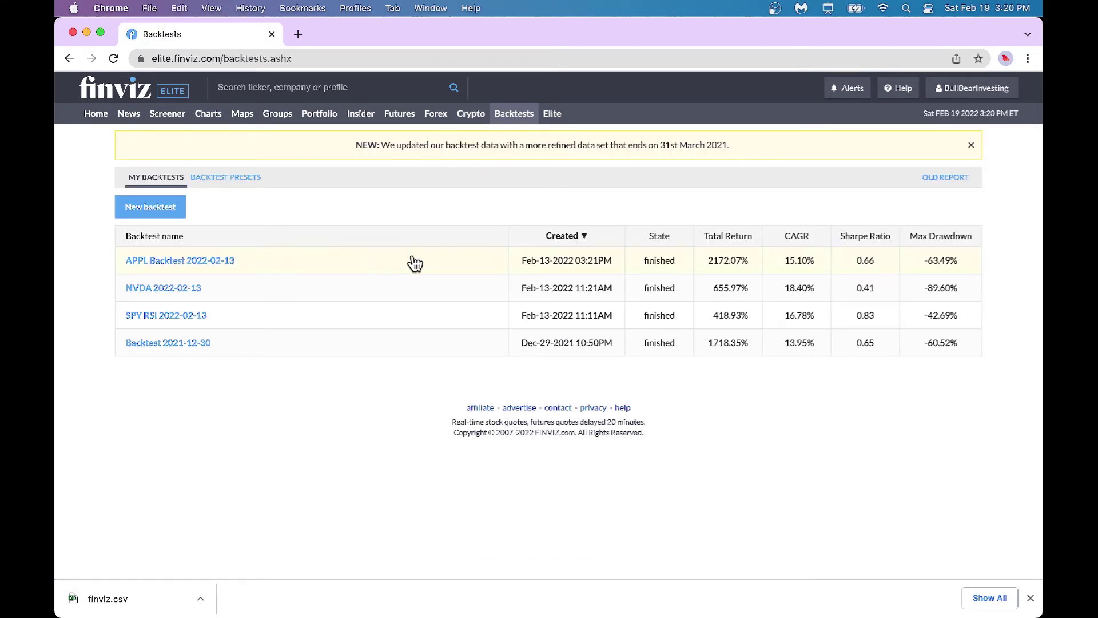
left_click(147, 212)
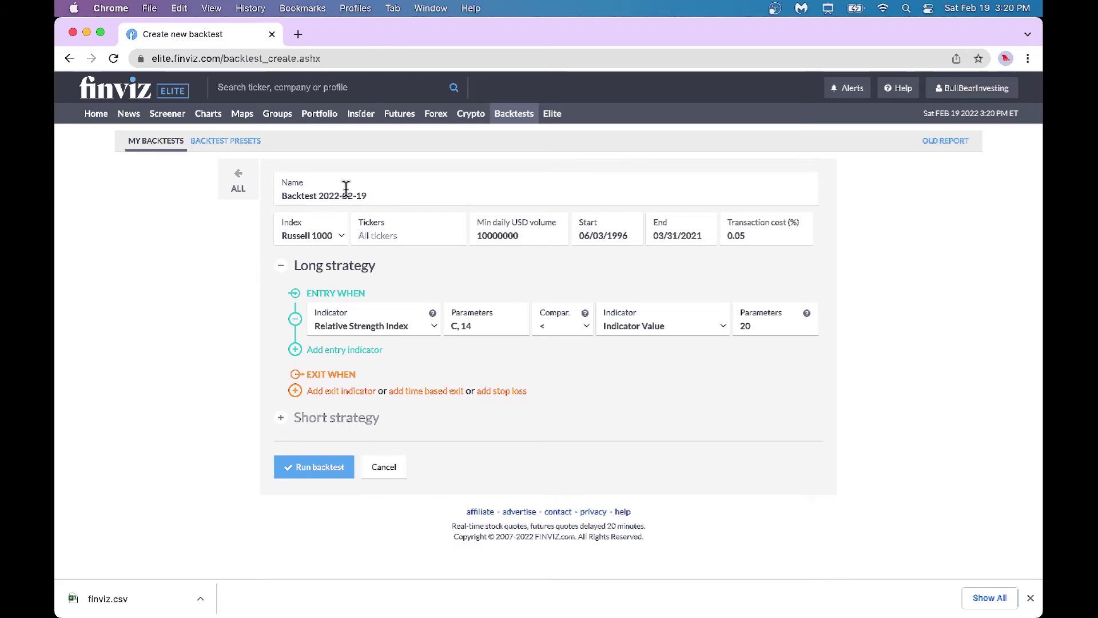
left_click(318, 196)
type("NVDA ")
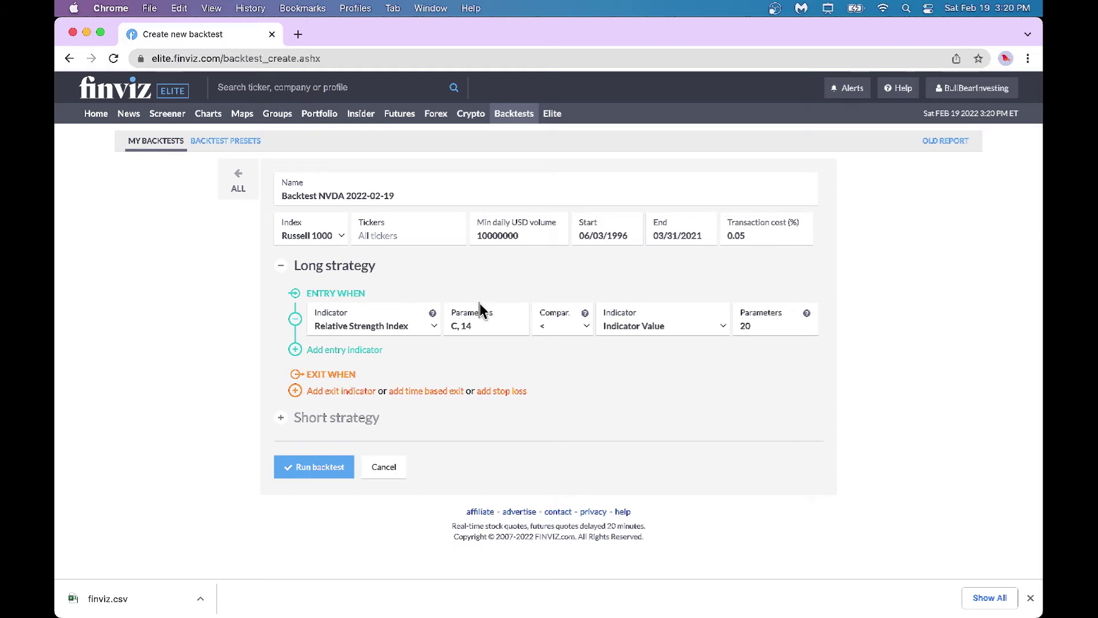
type("N")
key("Tab")
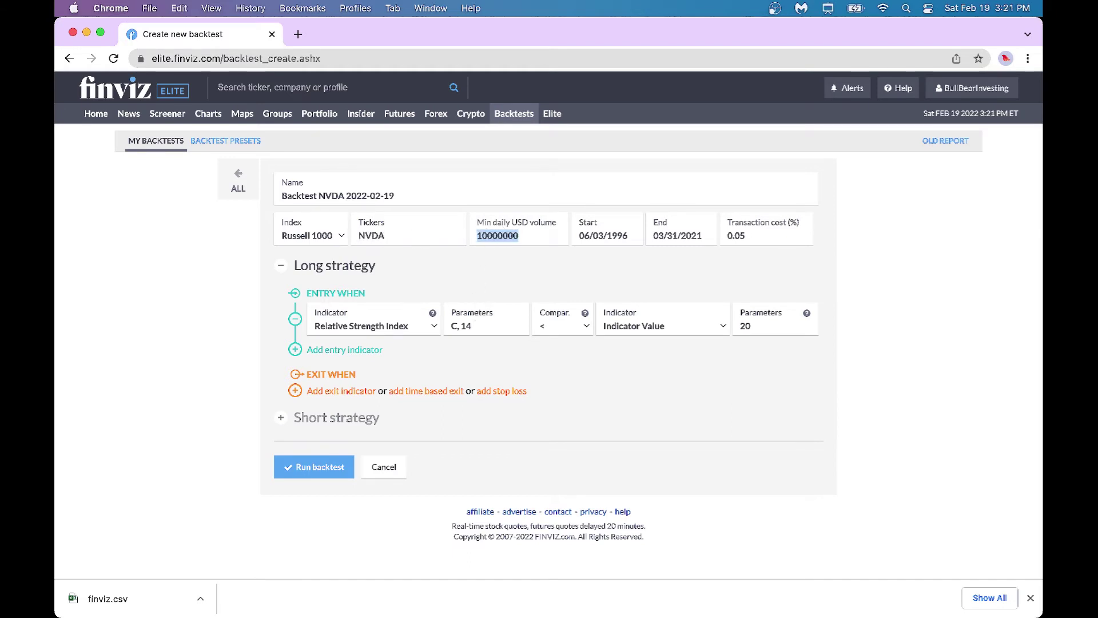
- Set the backtest's start date to 10/02/2000
left_click(629, 238)
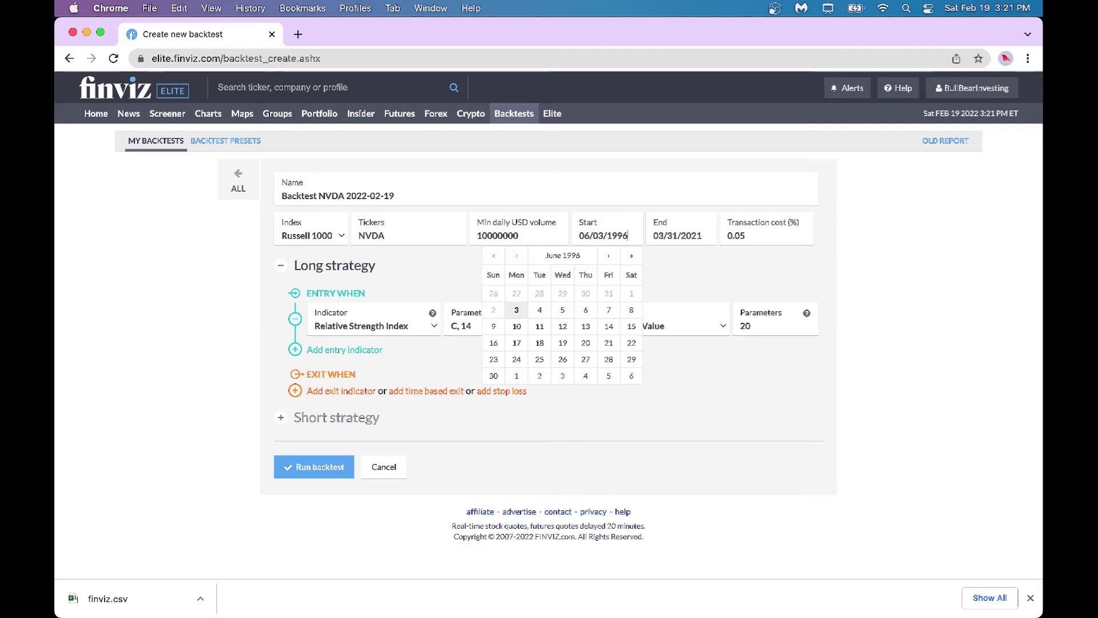
left_click(610, 258)
left_click(610, 258)
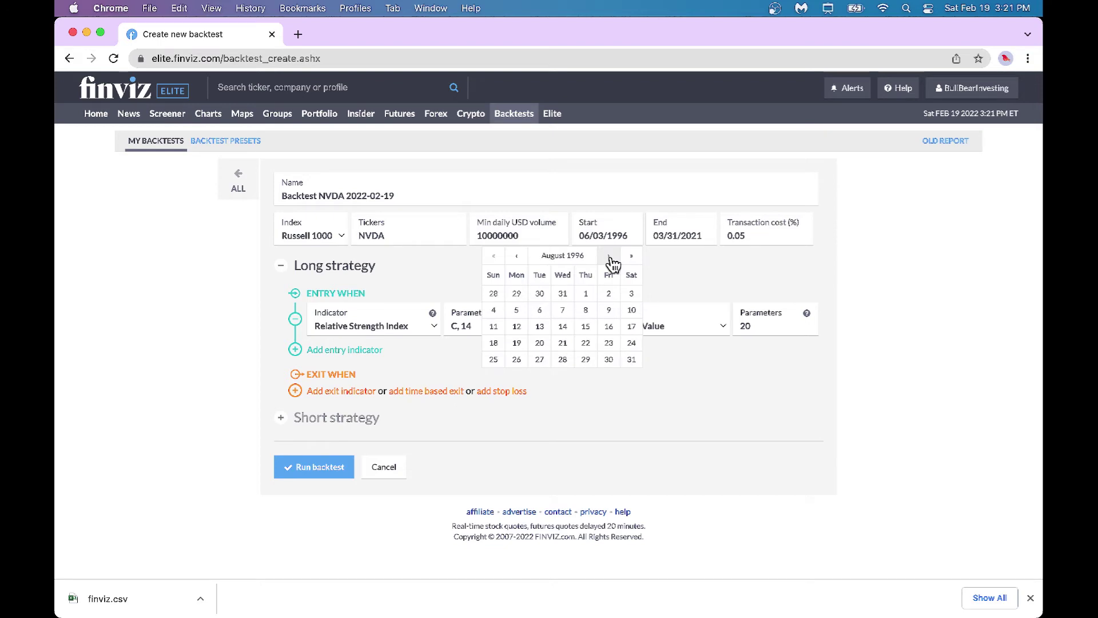
left_click(610, 257)
left_click(610, 258)
left_click(630, 261)
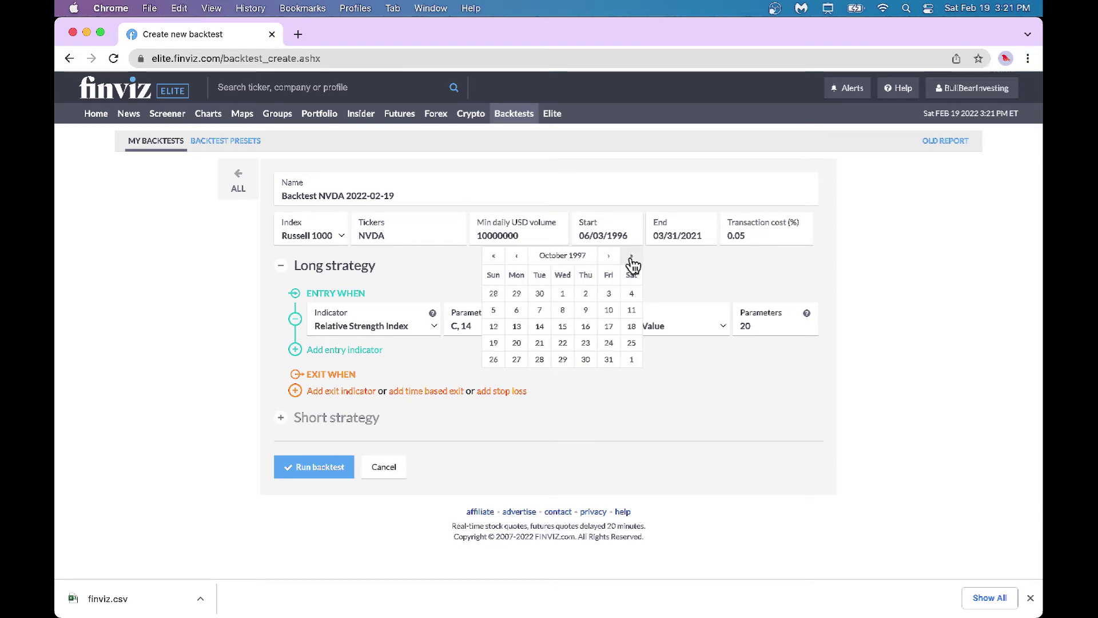
left_click(632, 258)
left_click(632, 258)
left_click(631, 259)
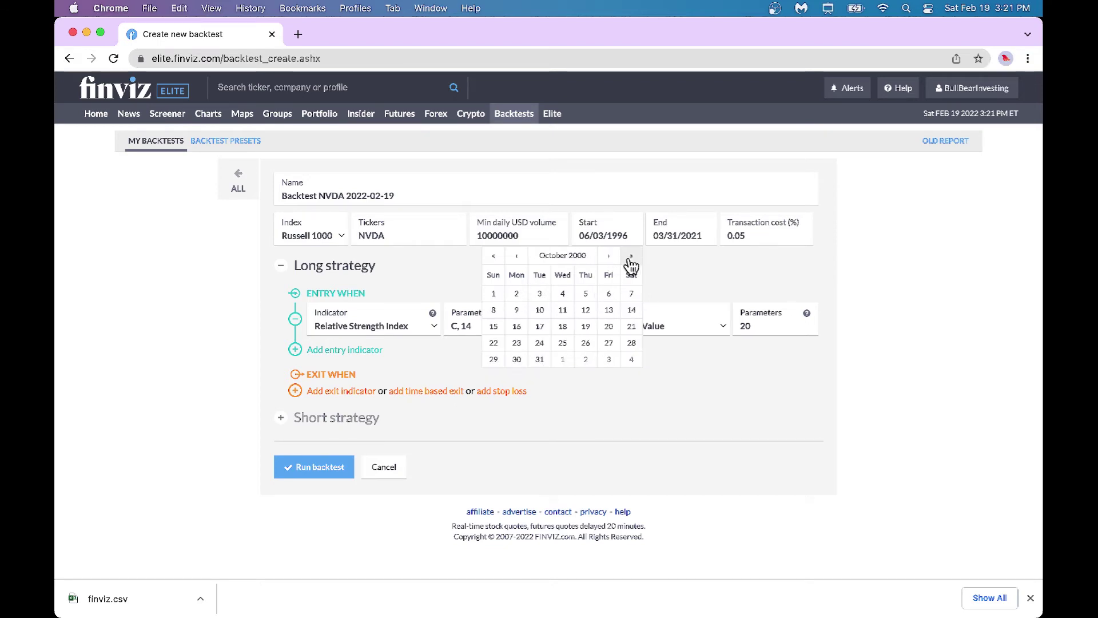
left_click(517, 295)
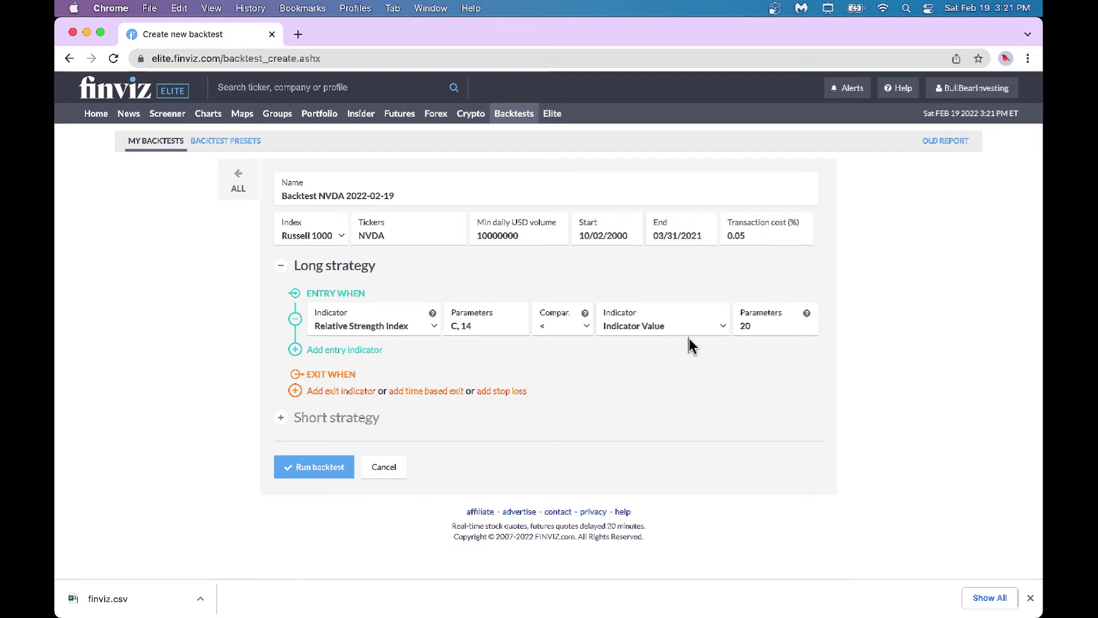
- Set the long entry condition's Relative Strength Index threshold to below 40
left_click(762, 324)
left_click_drag(764, 325, 734, 324)
type("35")
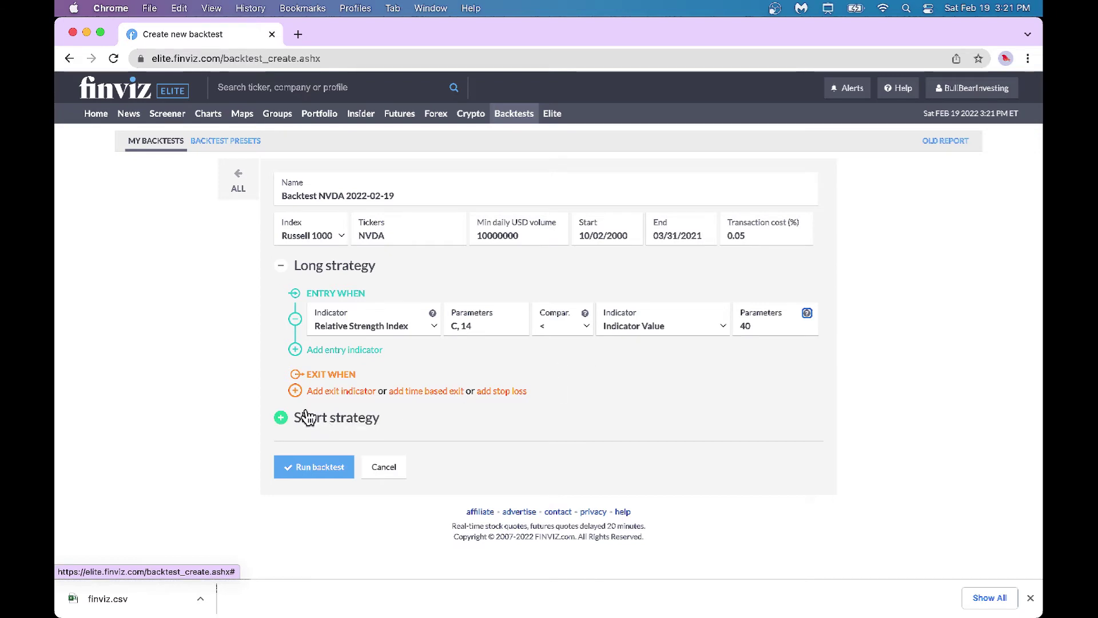
- Add a long exit condition for Relative Strength Index (C, 14) above 70 and run the backtest
left_click(294, 395)
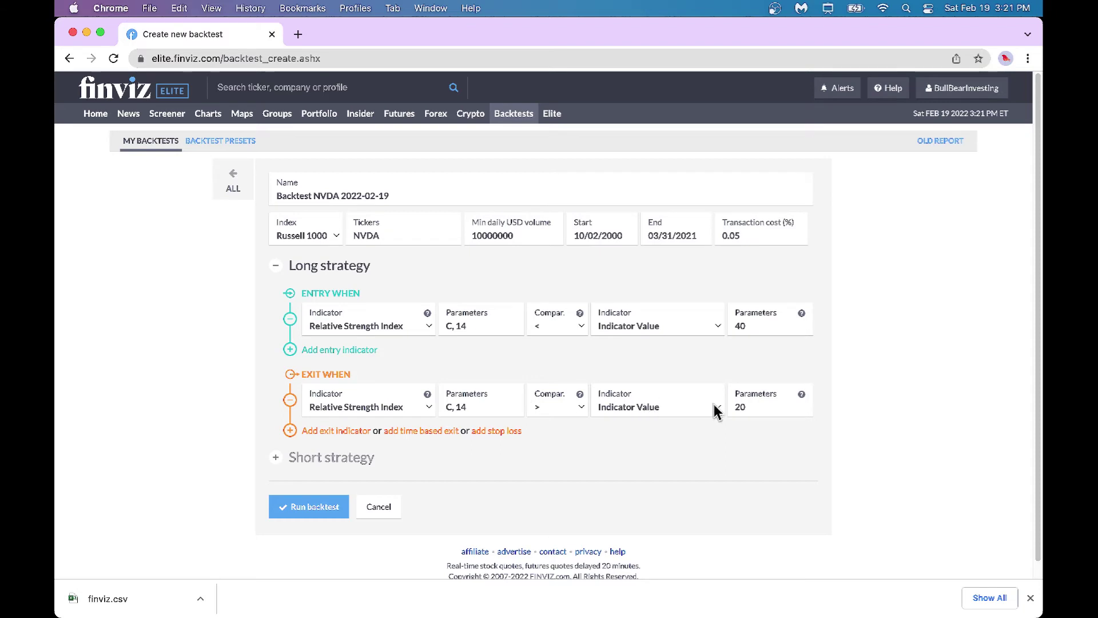
left_click_drag(755, 409, 719, 409)
type("70")
key("Tab")
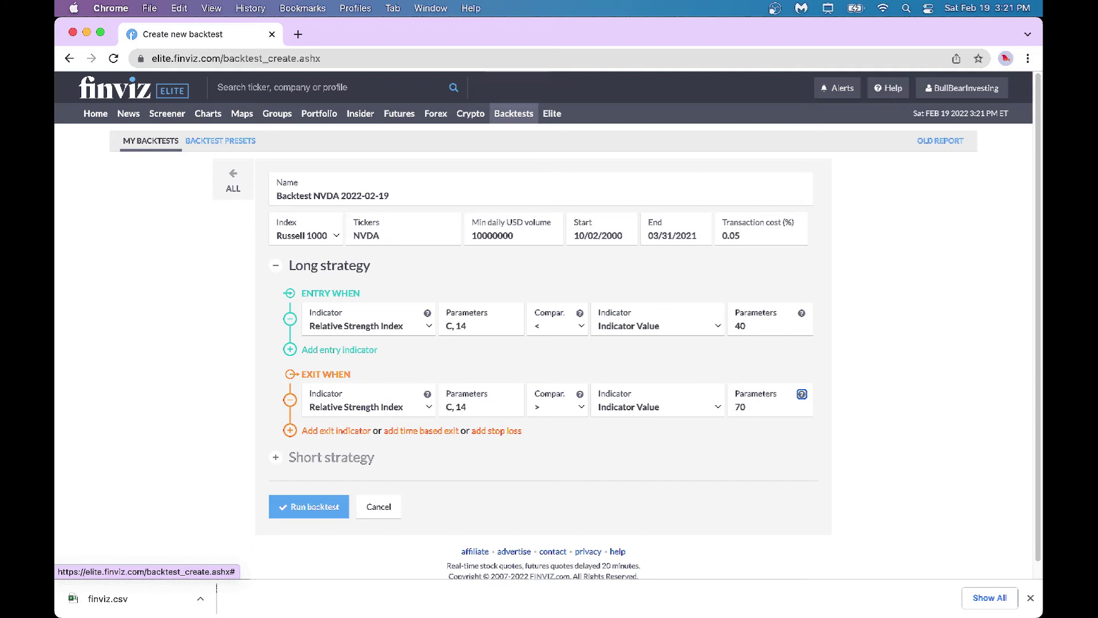
left_click(322, 515)
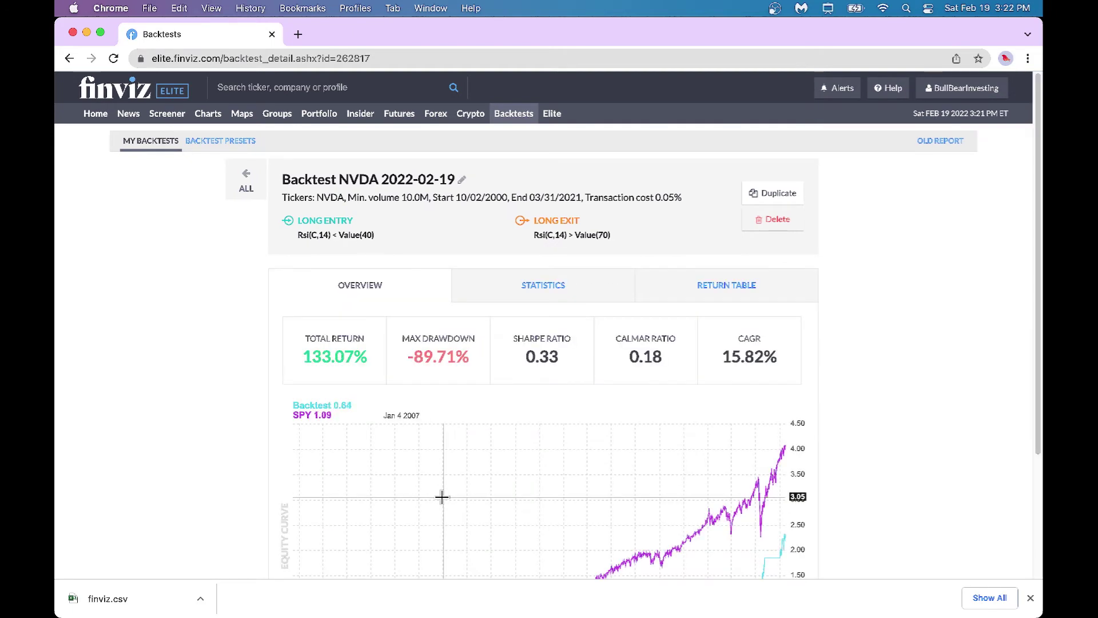
- Examine the NVDA backtest overview, comparing its return figures and equity curve with SPY
scroll(441, 497, "down", 1)
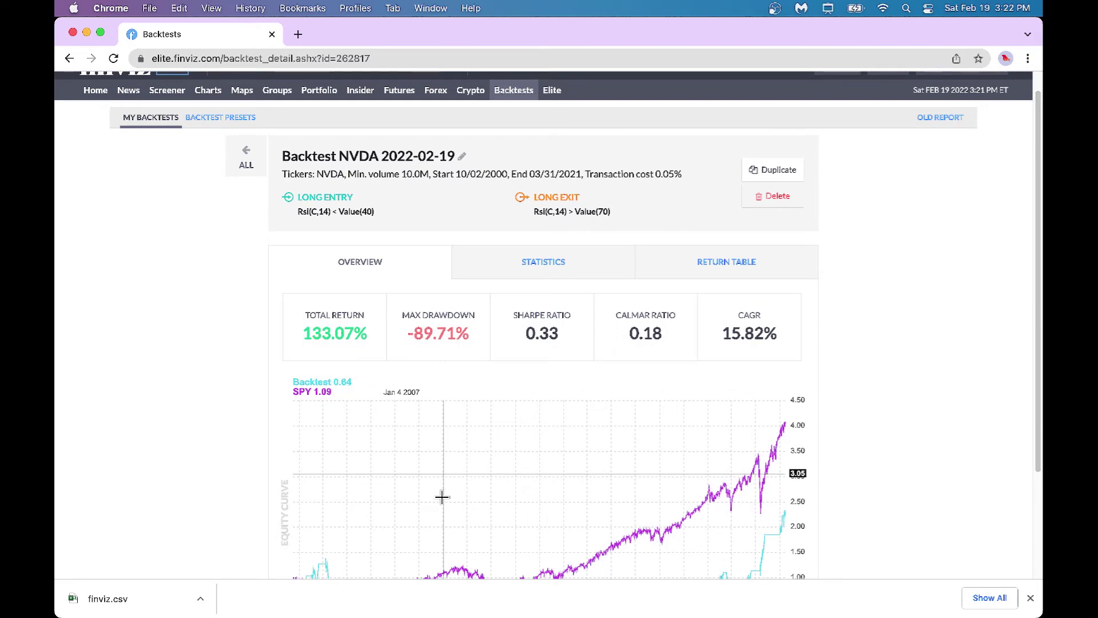
scroll(442, 497, "down", 1)
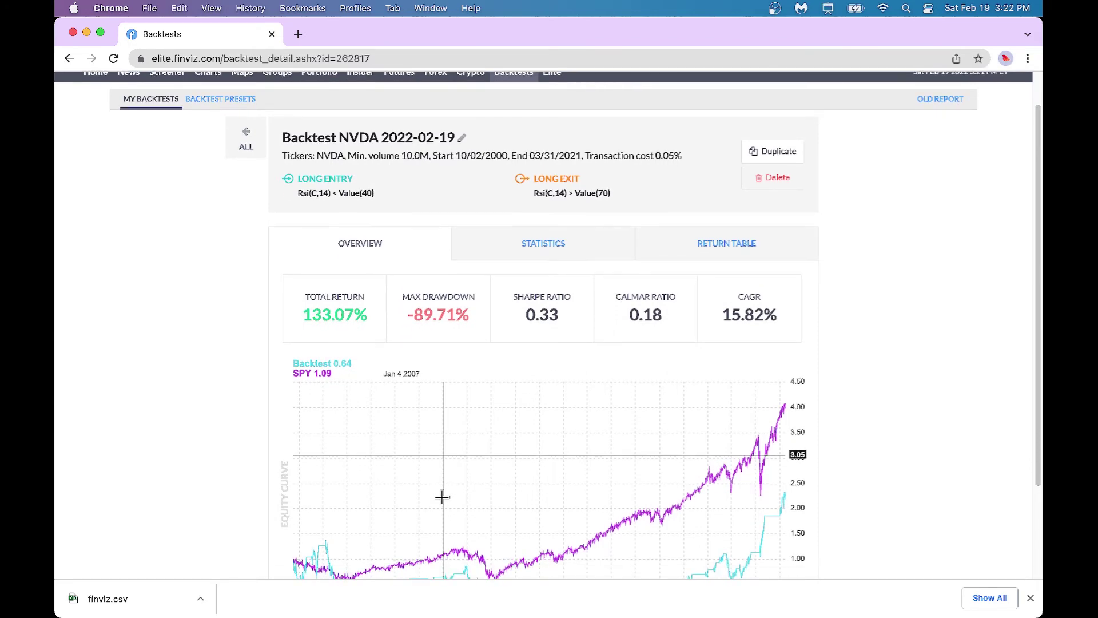
scroll(441, 496, "down", 1)
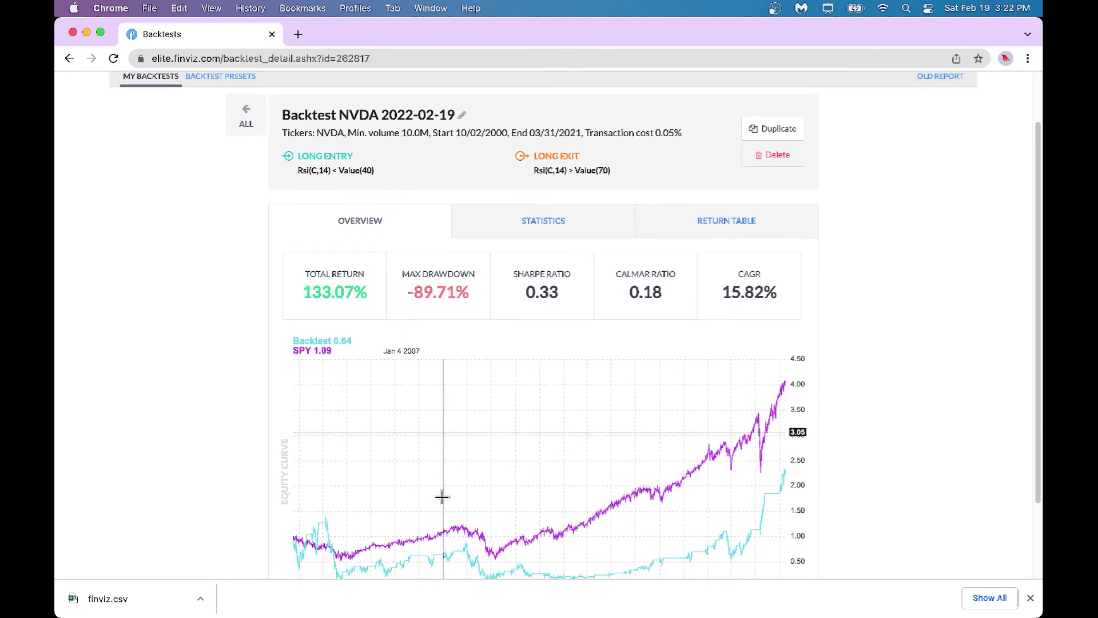
scroll(442, 496, "down", 1)
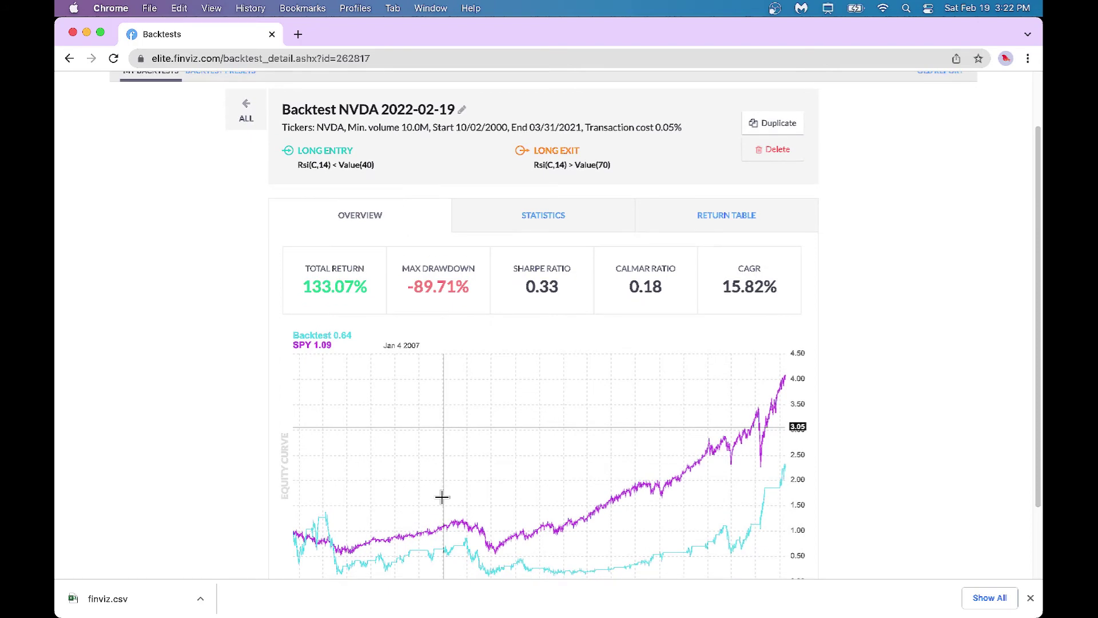
scroll(442, 497, "up", 1)
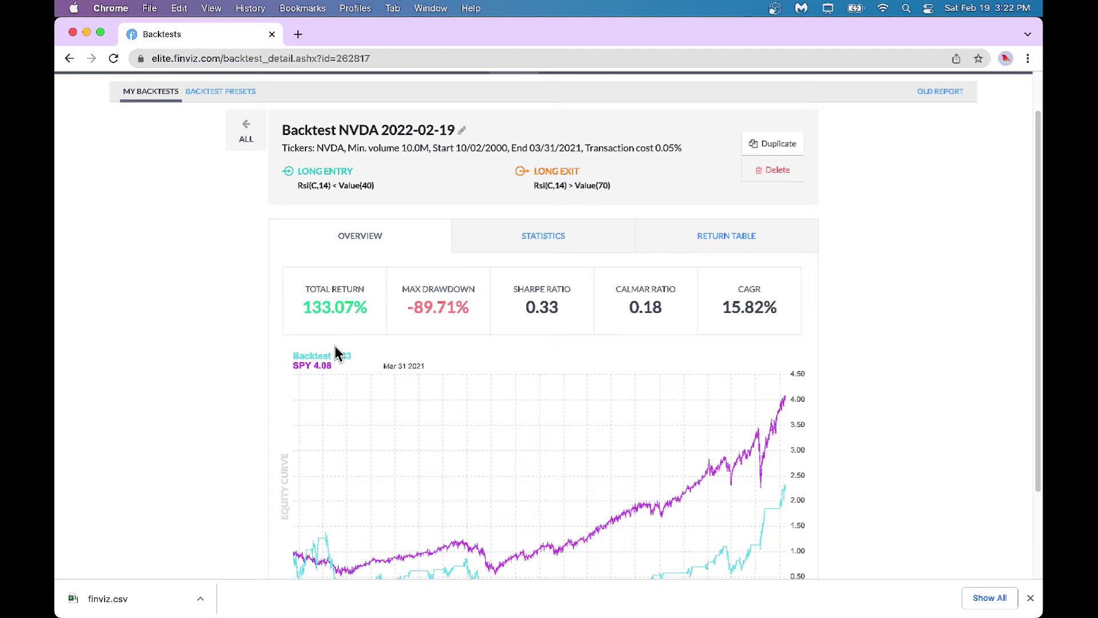
scroll(337, 352, "down", 3)
scroll(336, 351, "up", 5)
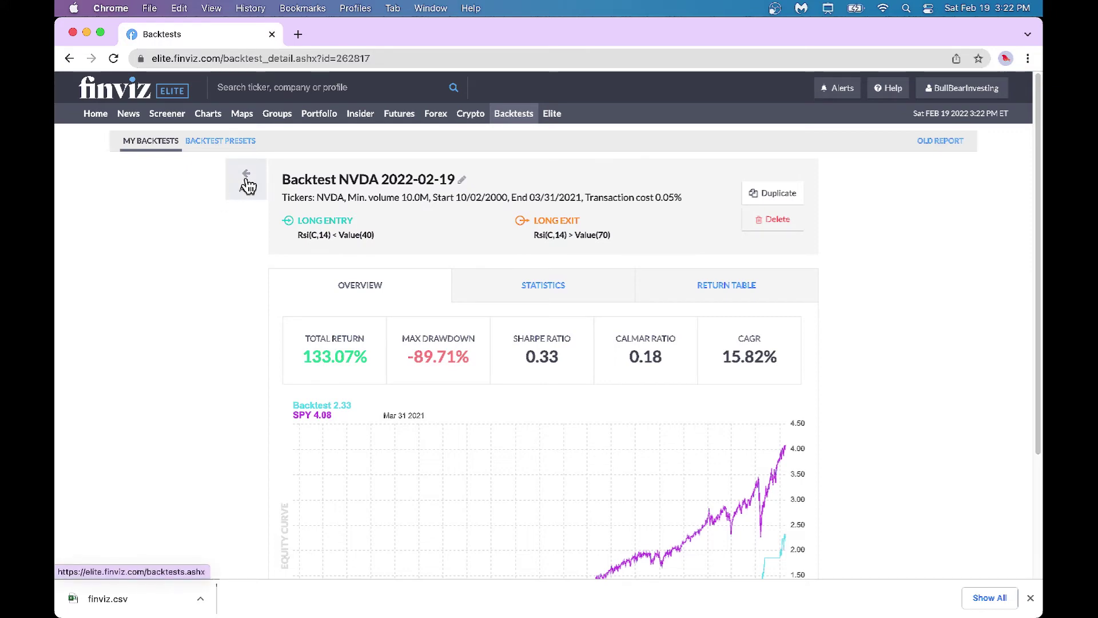
scroll(343, 345, "down", 5)
scroll(345, 350, "up", 5)
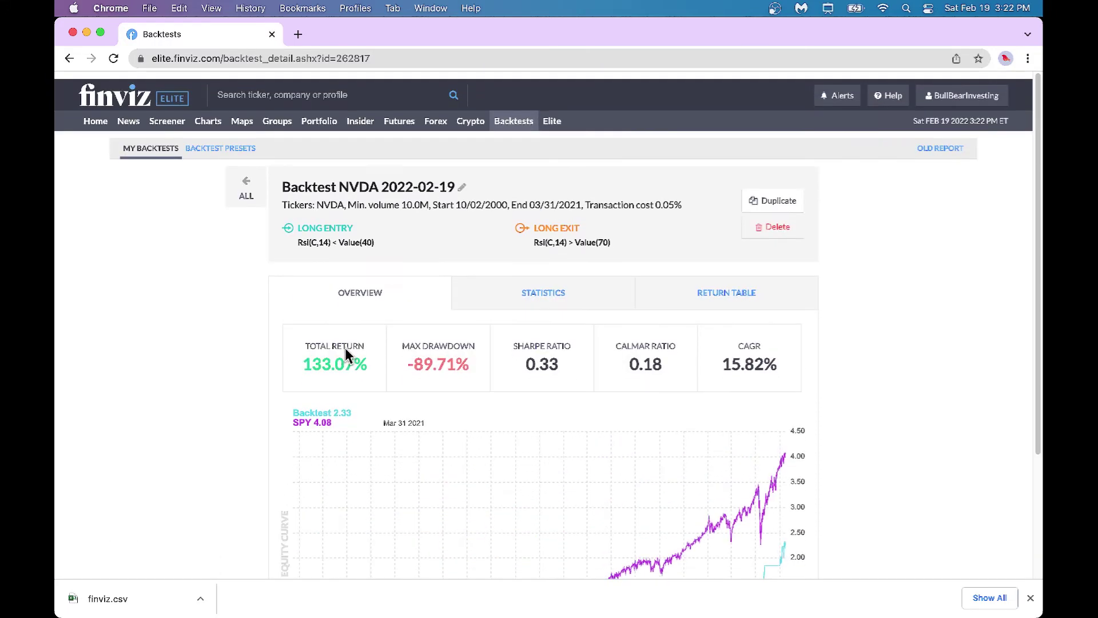
scroll(345, 353, "down", 1)
scroll(343, 346, "down", 4)
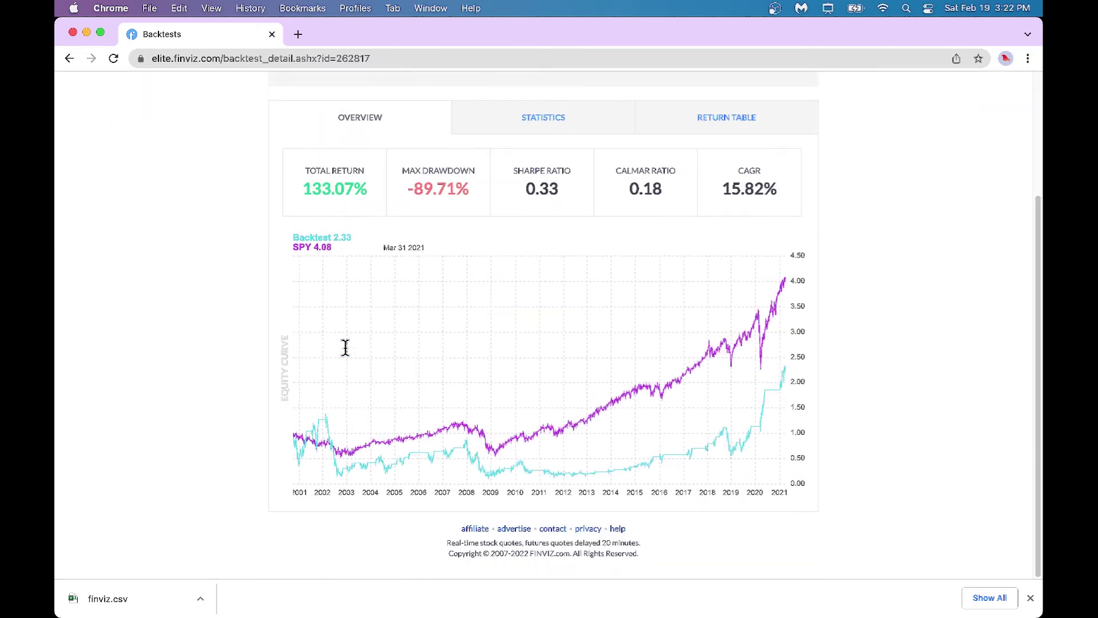
scroll(348, 353, "up", 4)
scroll(346, 351, "down", 1)
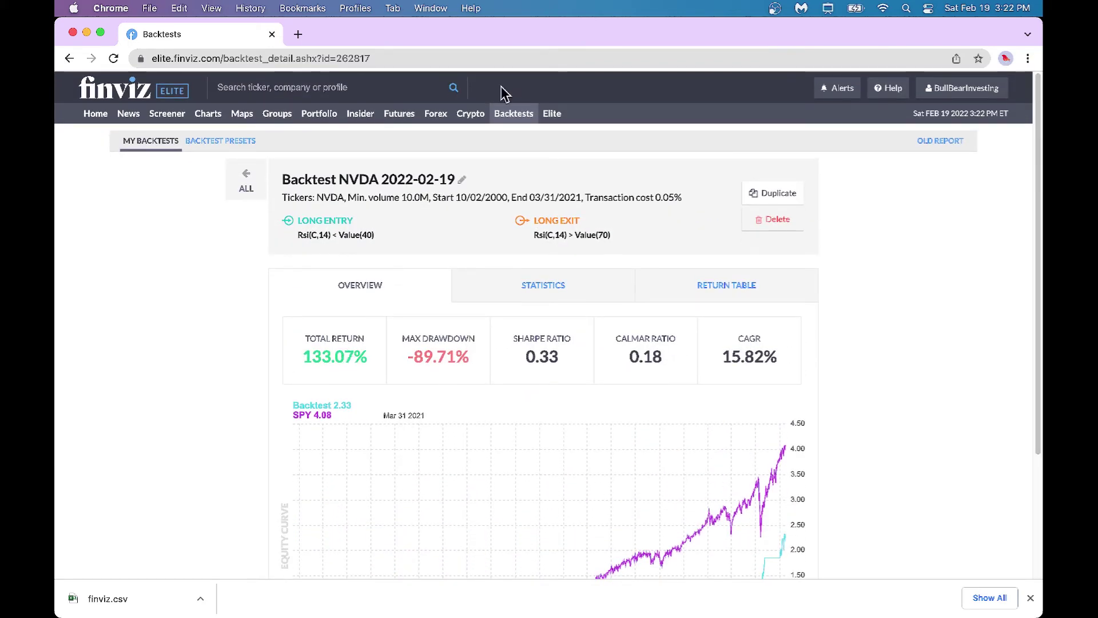
- Open the Elite page and look through the subscription status and the Elite features overview
left_click(559, 121)
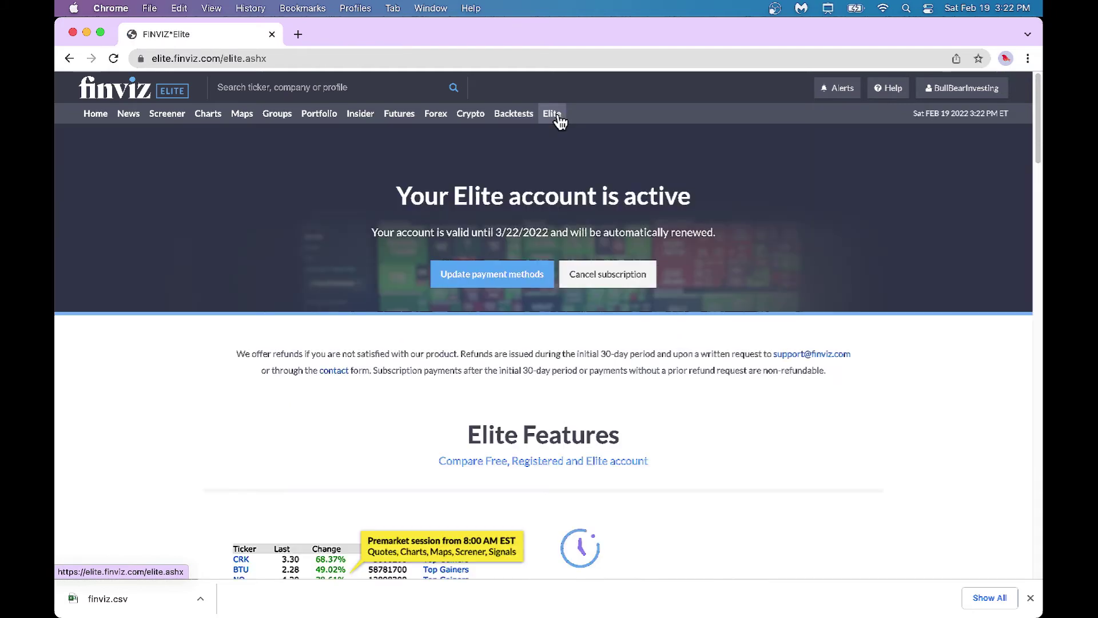
scroll(661, 265, "down", 1)
scroll(660, 266, "down", 3)
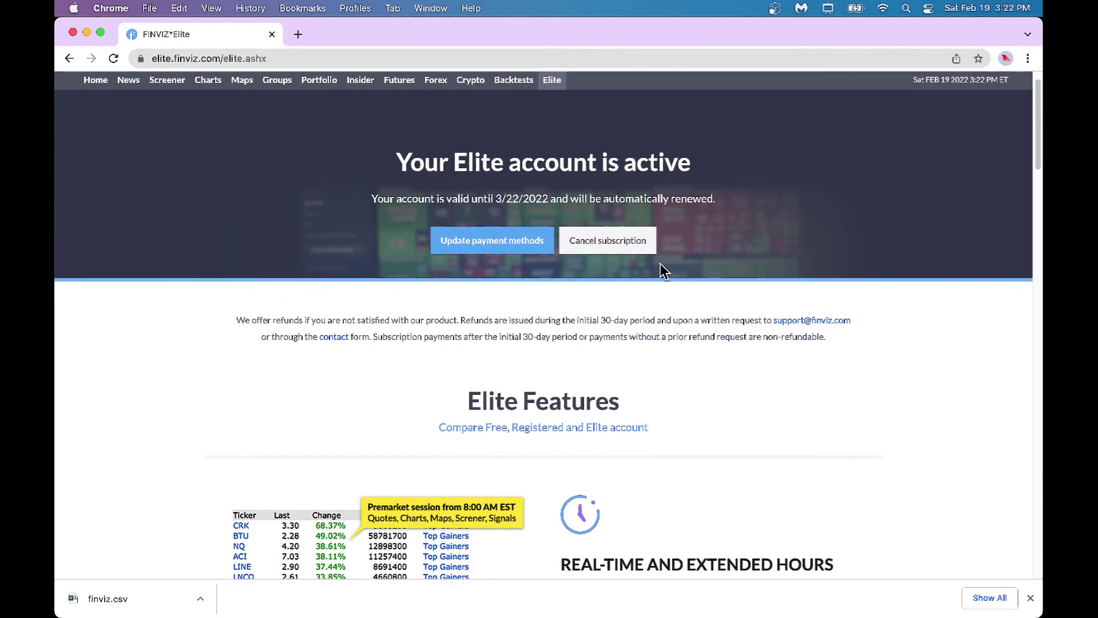
scroll(660, 263, "down", 3)
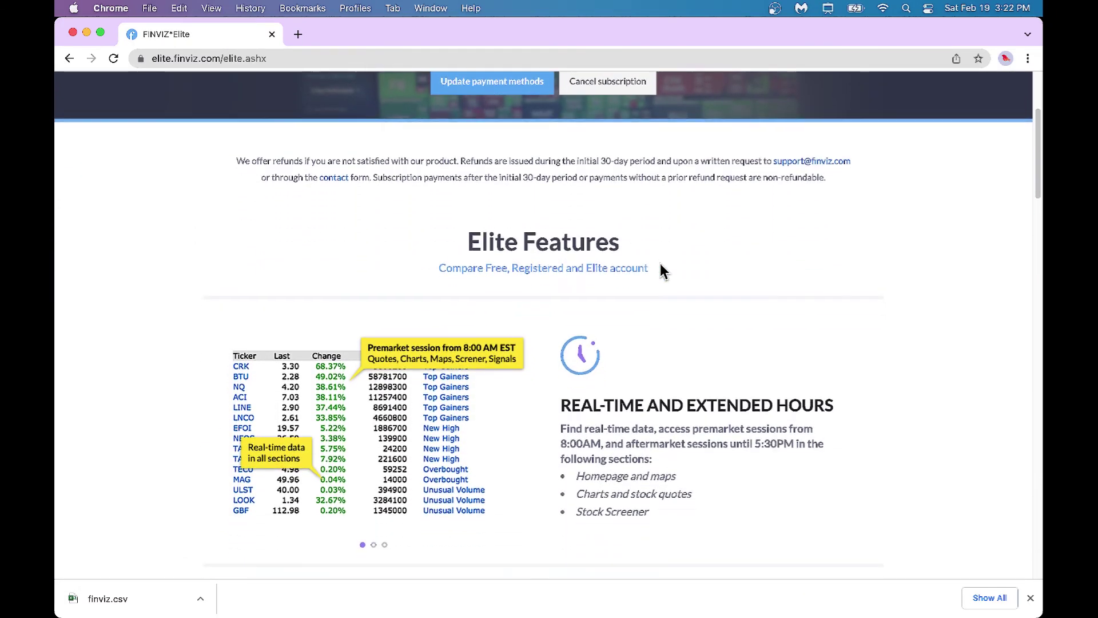
scroll(702, 364, "down", 3)
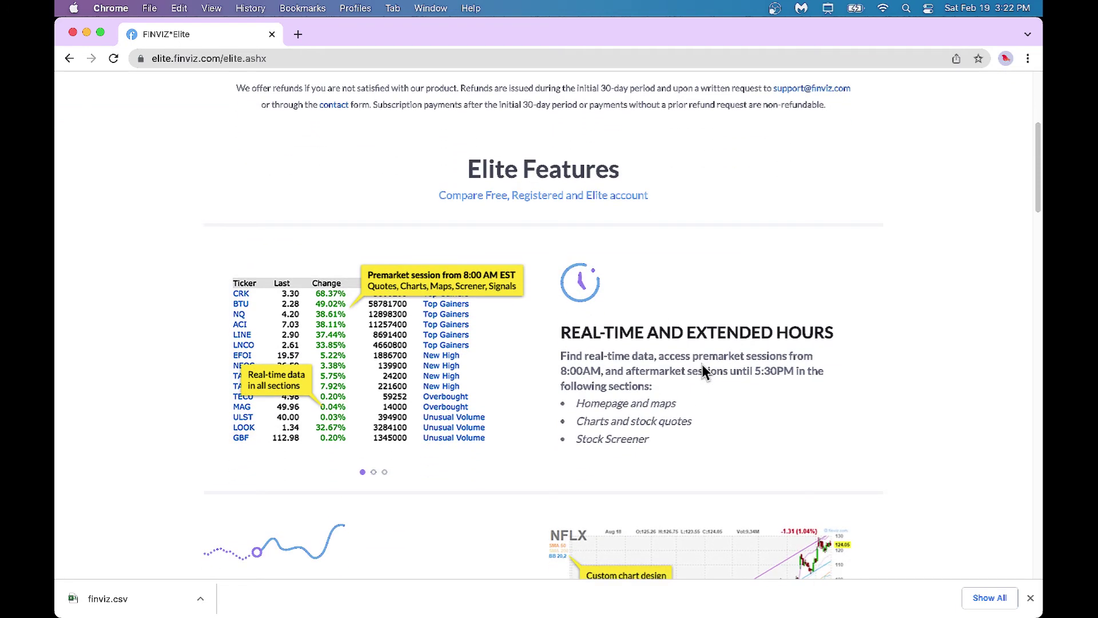
scroll(703, 365, "down", 3)
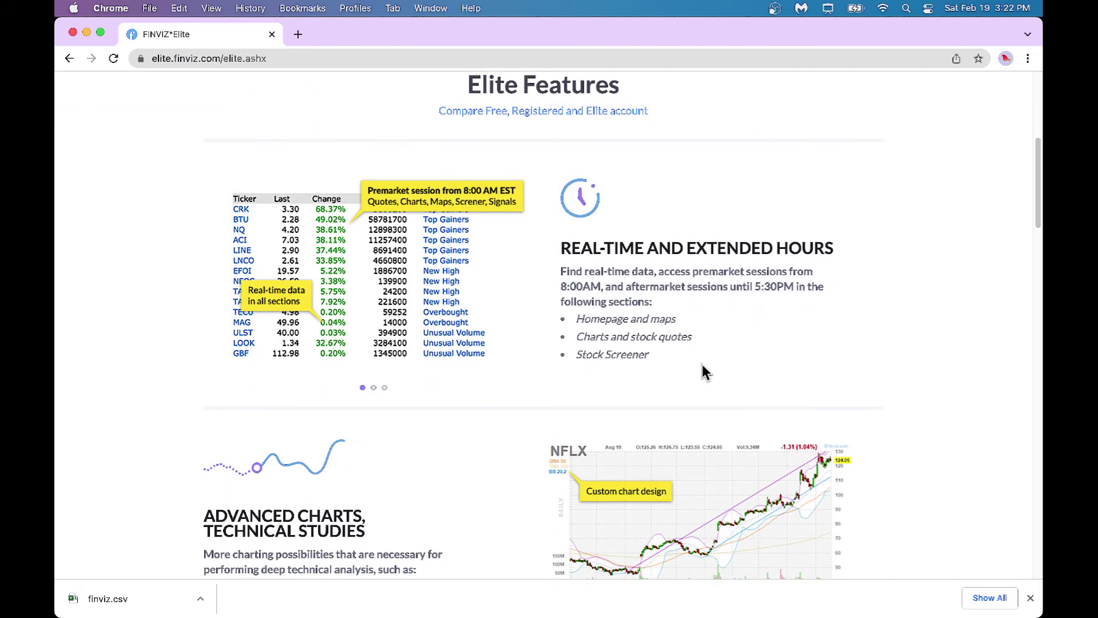
scroll(702, 363, "down", 15)
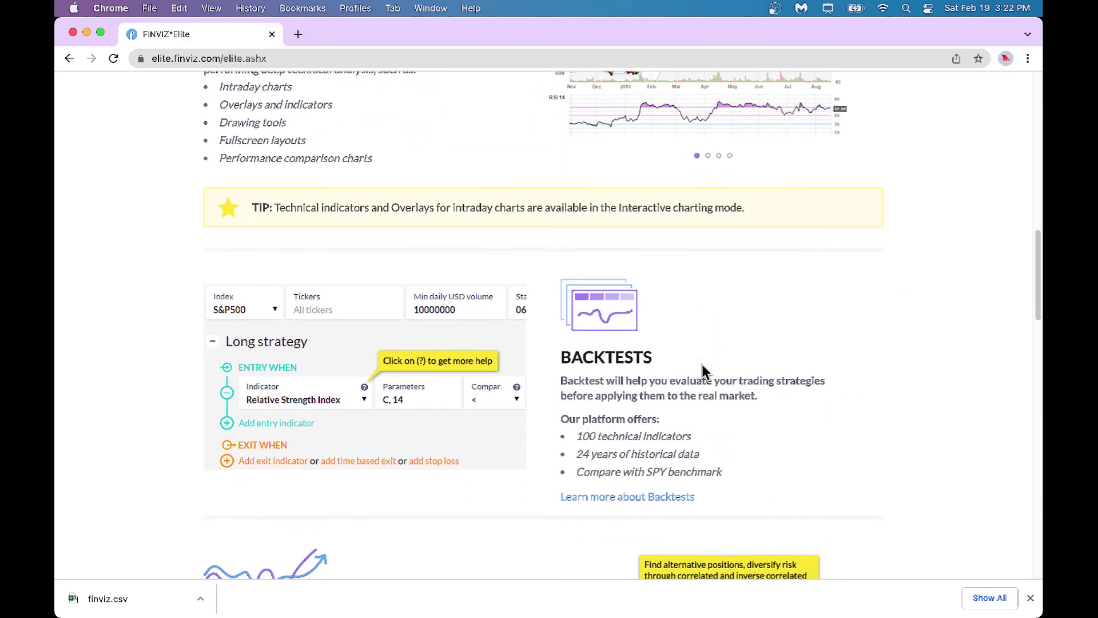
scroll(702, 364, "down", 10)
scroll(702, 364, "down", 20)
scroll(702, 364, "up", 20)
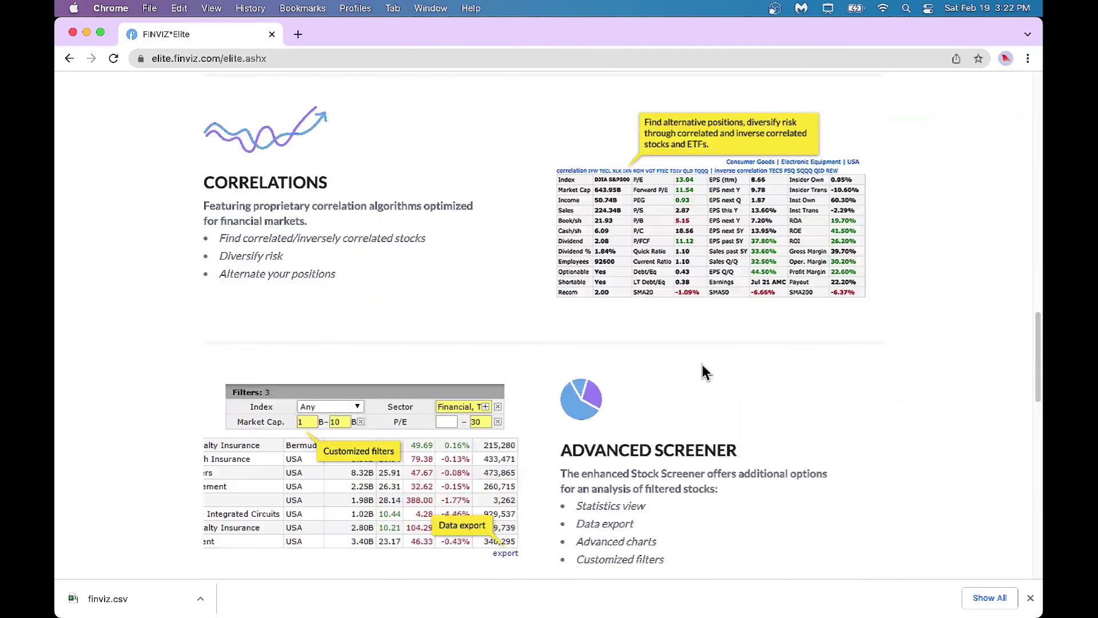
scroll(704, 371, "up", 15)
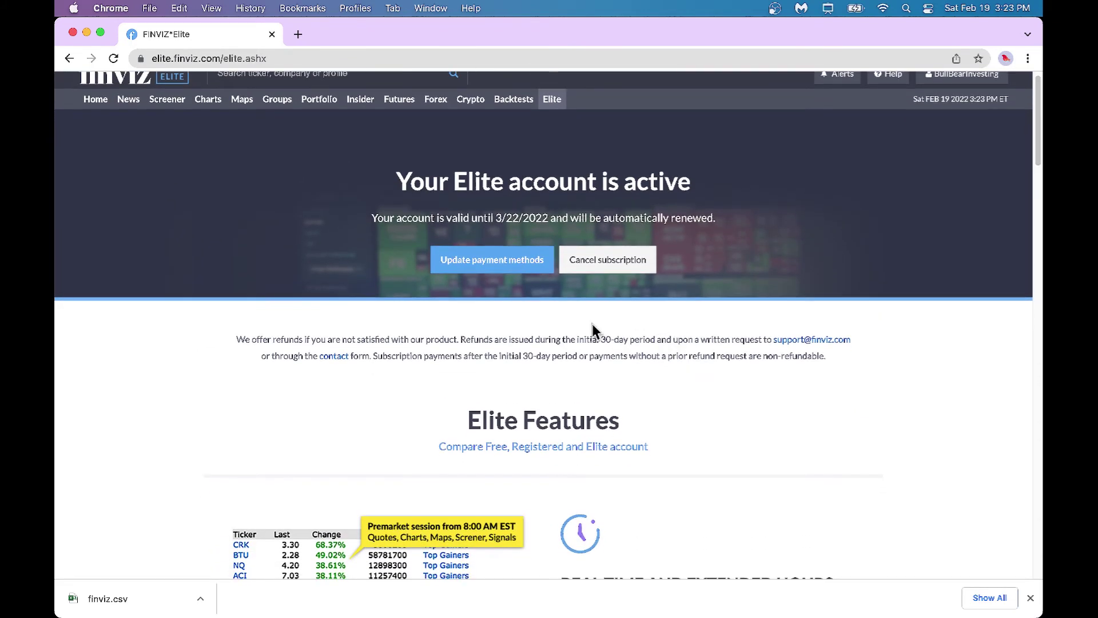
scroll(646, 349, "down", 5)
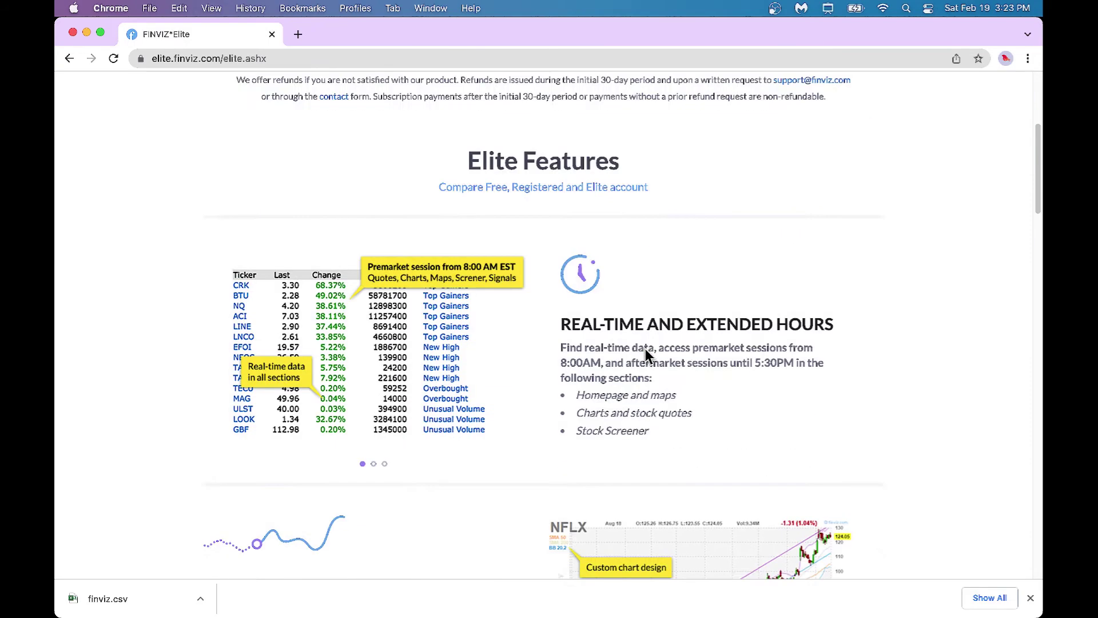
scroll(645, 348, "down", 6)
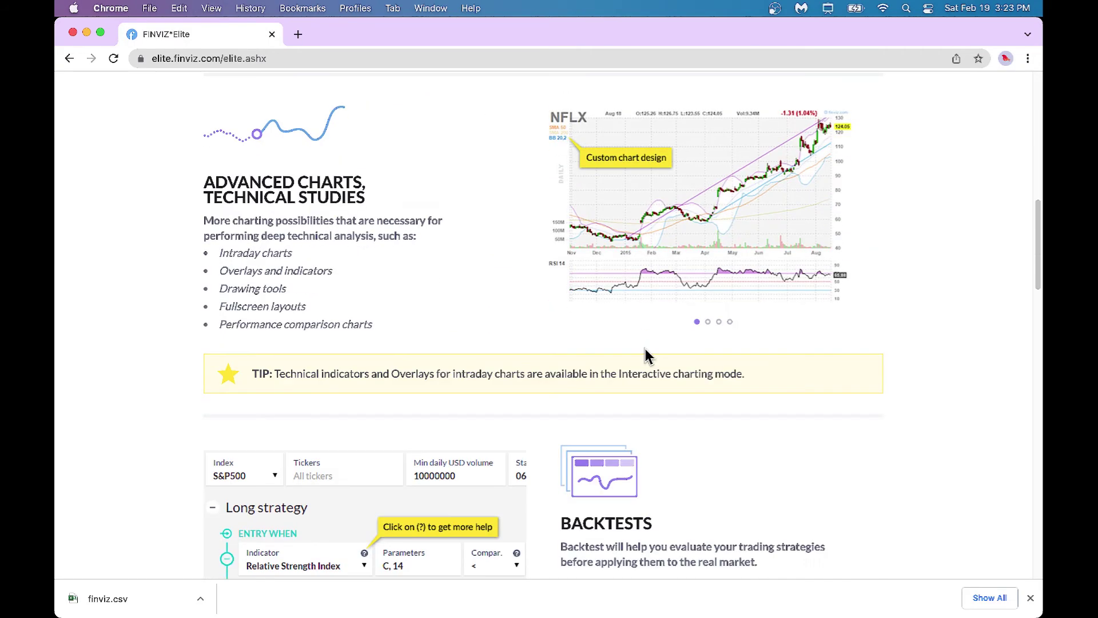
scroll(645, 351, "up", 10)
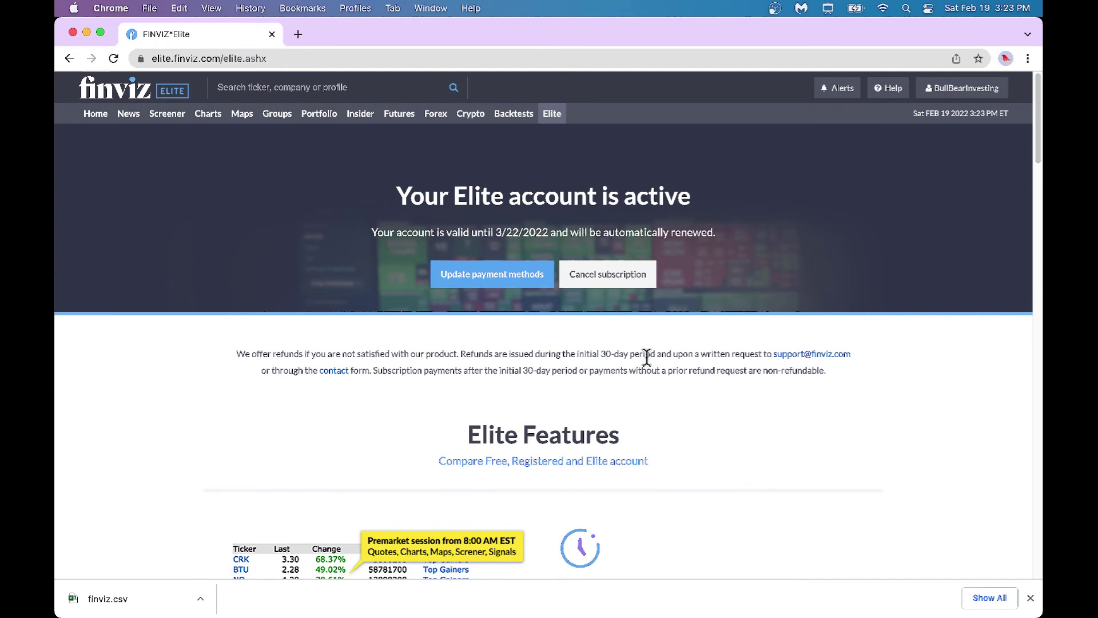
- Open the stock screener, apply the New High signal, and sort the stocks by market cap in descending order
left_click(169, 114)
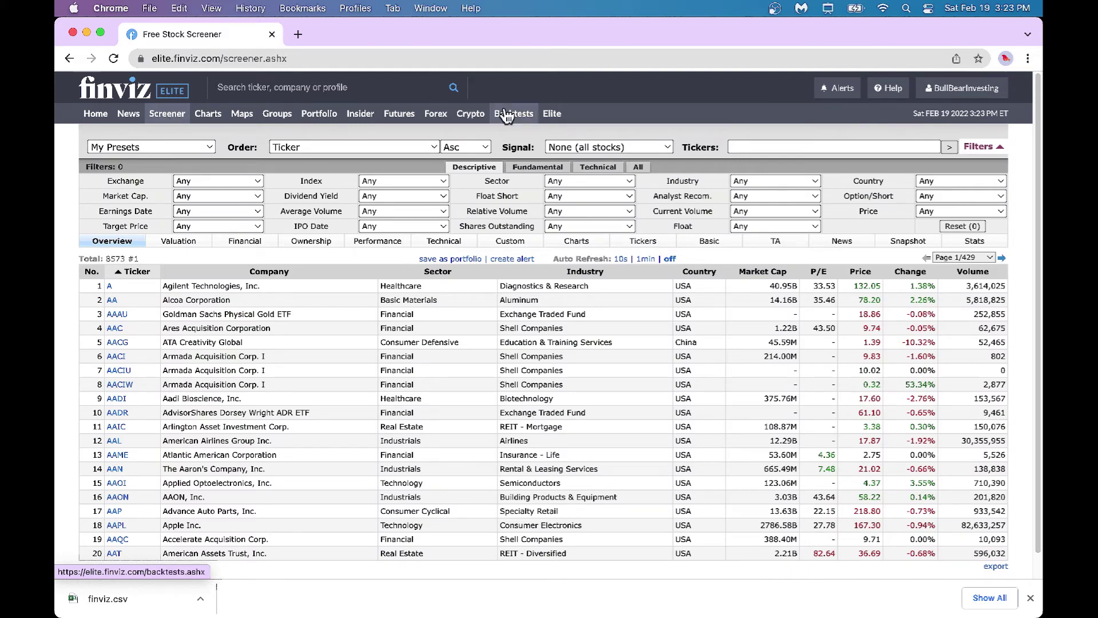
left_click(661, 147)
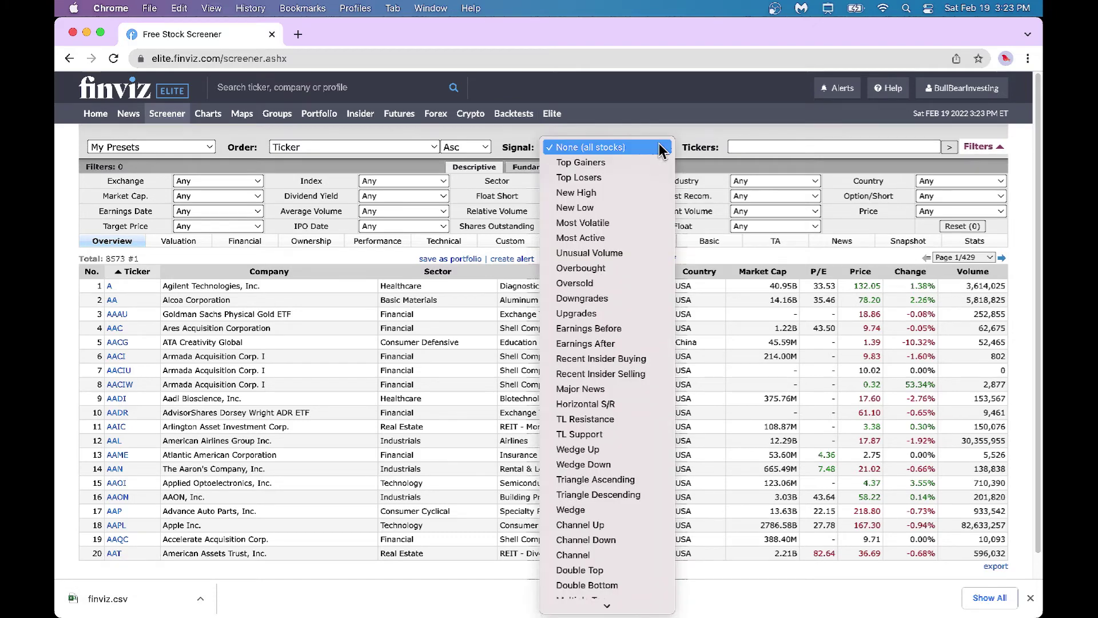
left_click(629, 193)
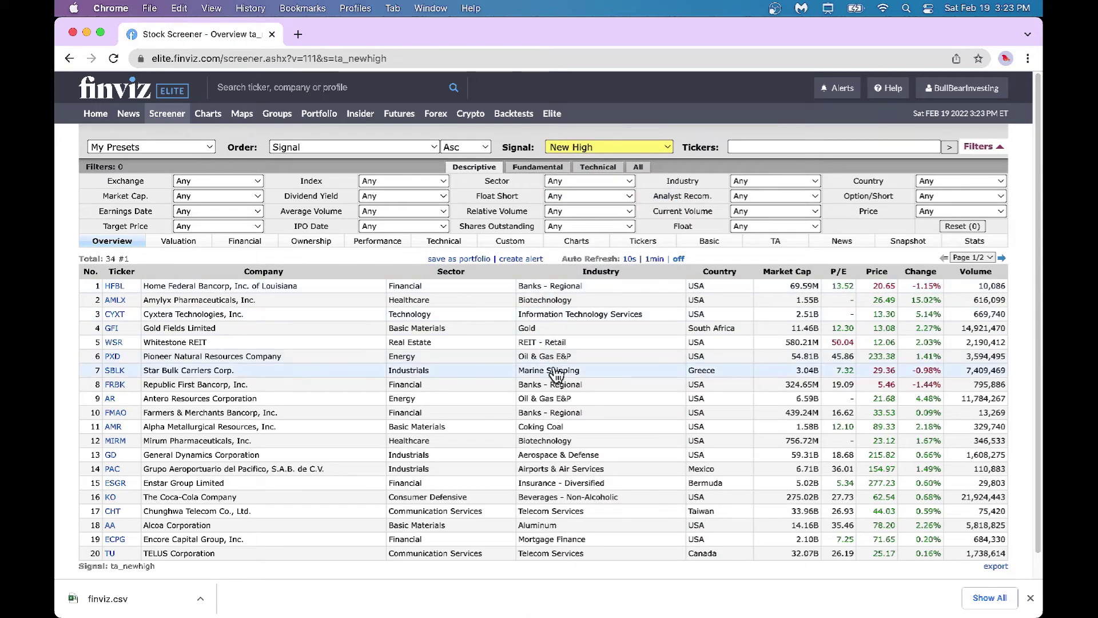
left_click(794, 272)
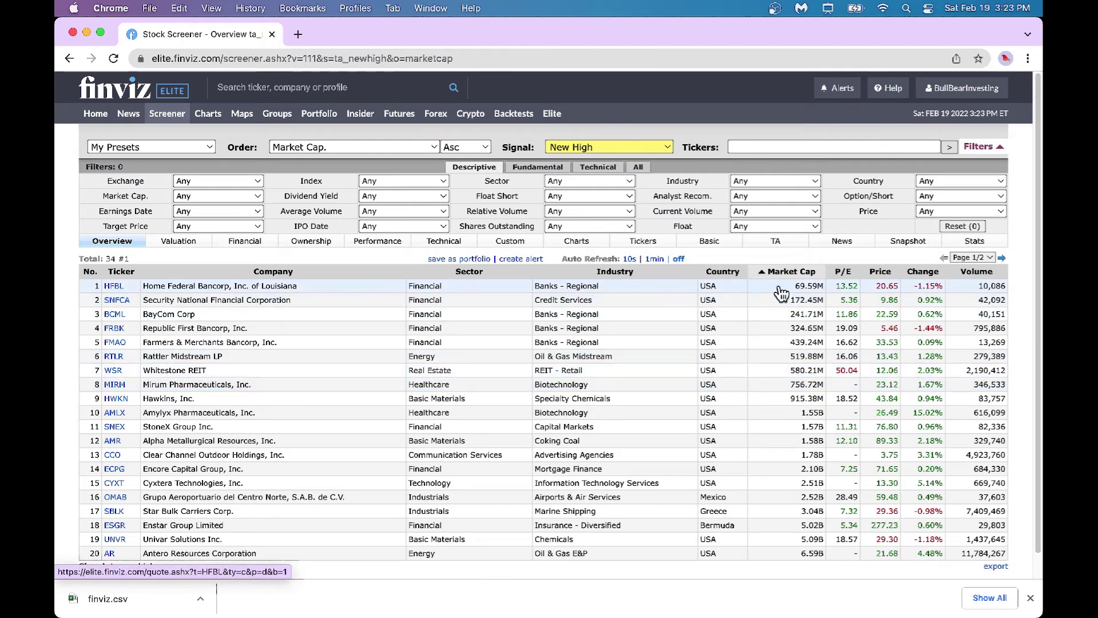
left_click(795, 272)
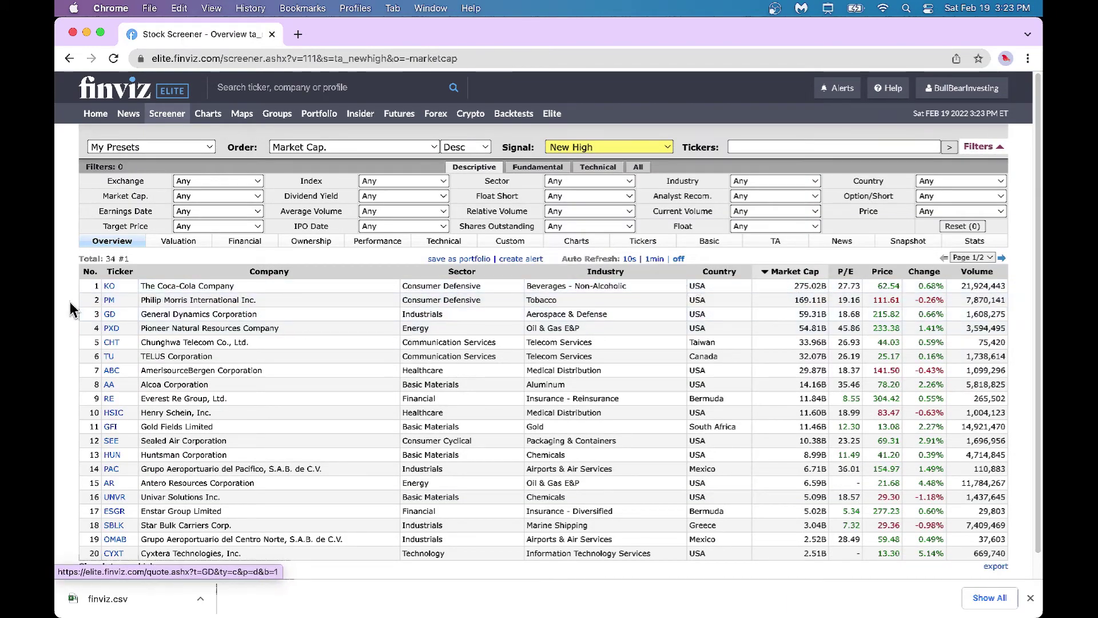
mouse_move(112, 287)
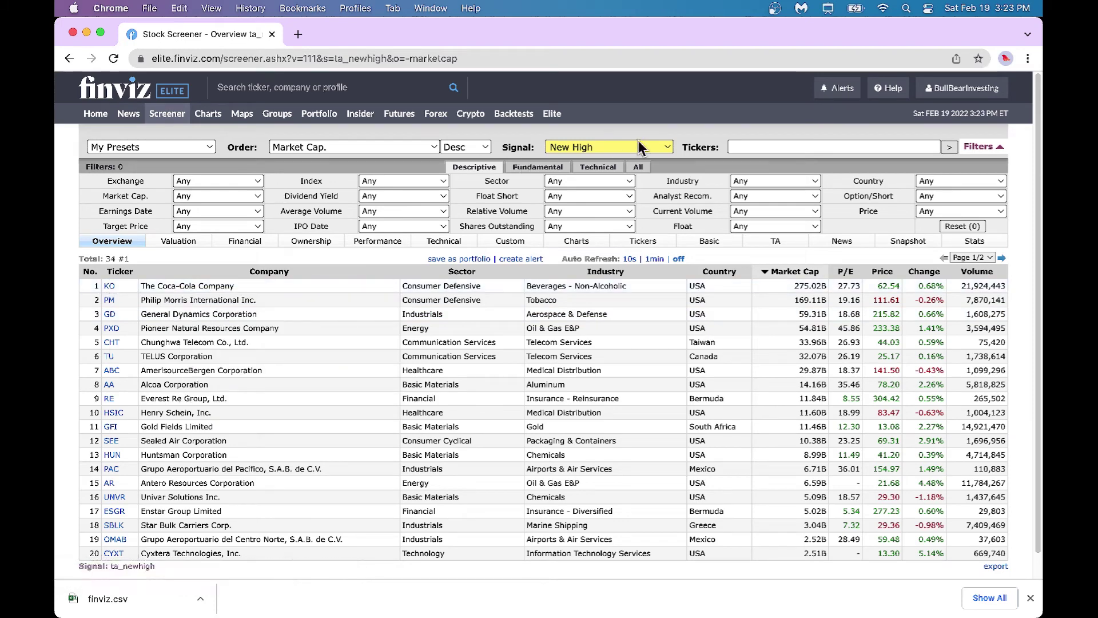
- Apply the Head & Shoulders Inverse signal, view the pattern on the CMI chart, and return to the screener results
left_click(667, 148)
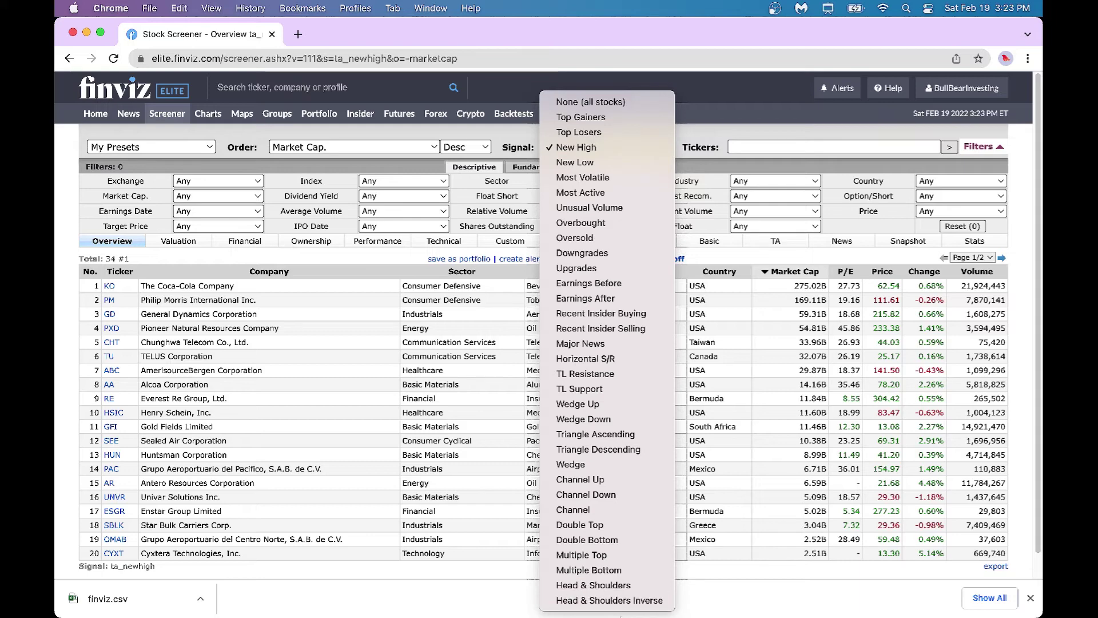
left_click(622, 600)
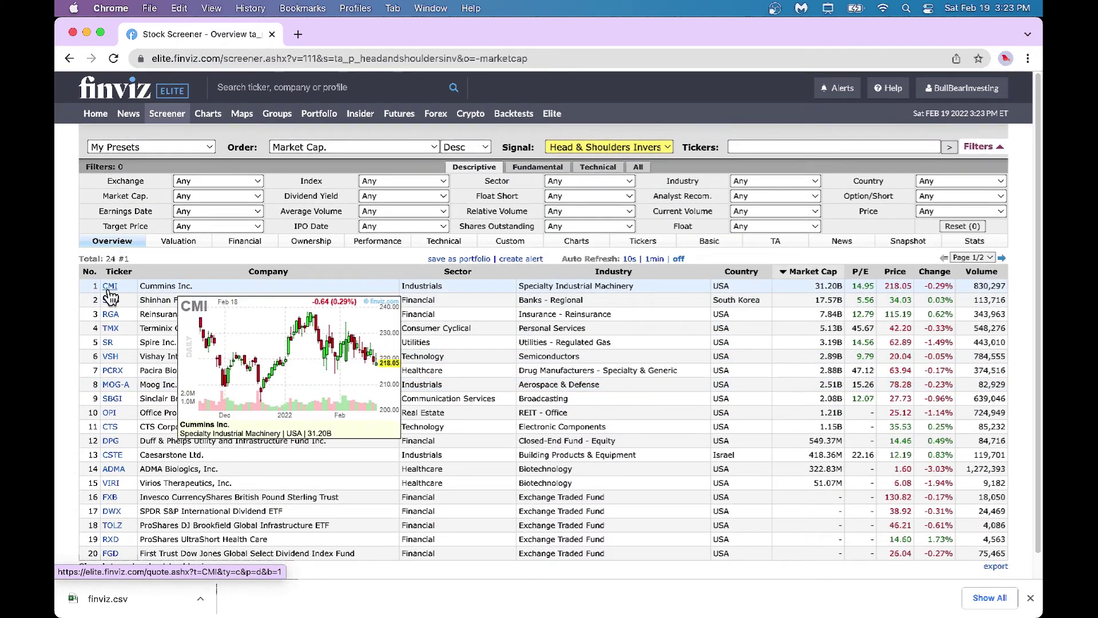
left_click(113, 294)
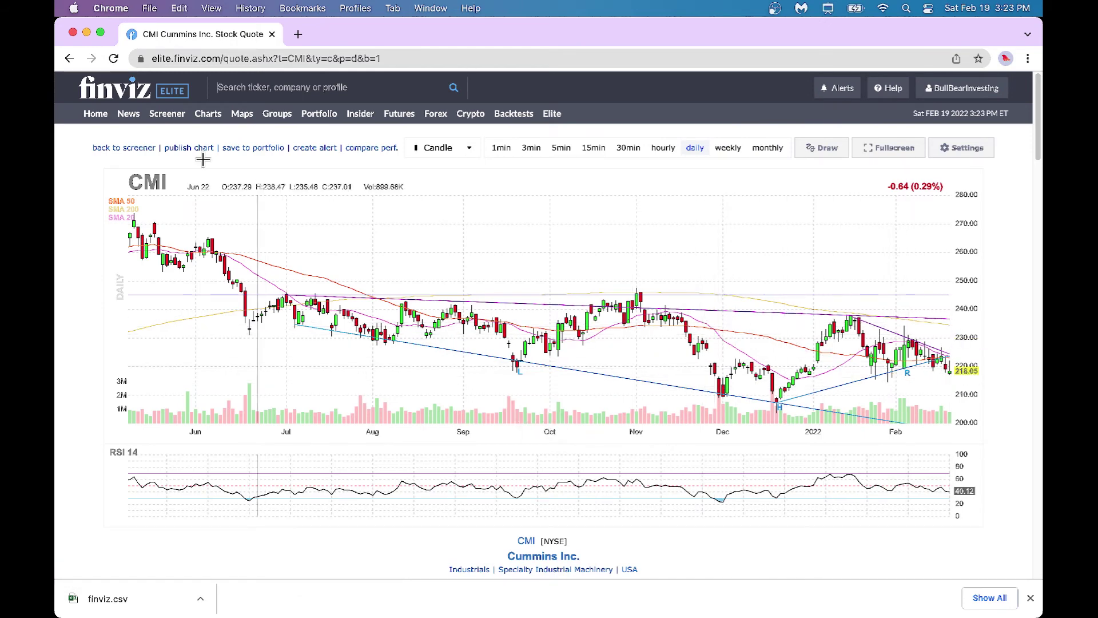
left_click(69, 59)
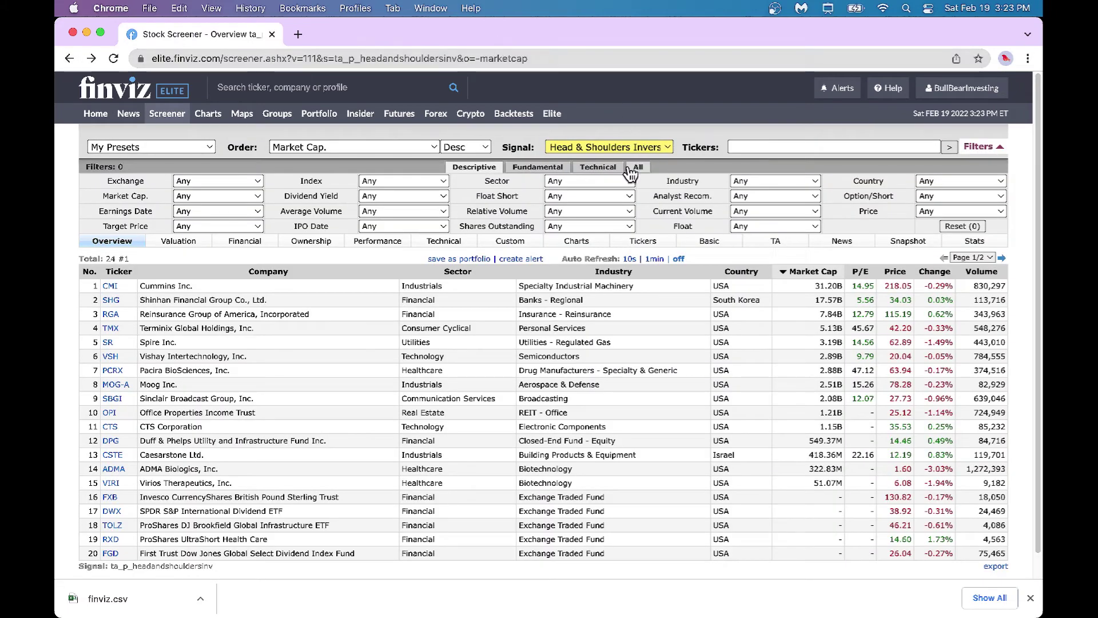
- Switch the screener signal to Head & Shoulders and preview the ABT chart
left_click(667, 149)
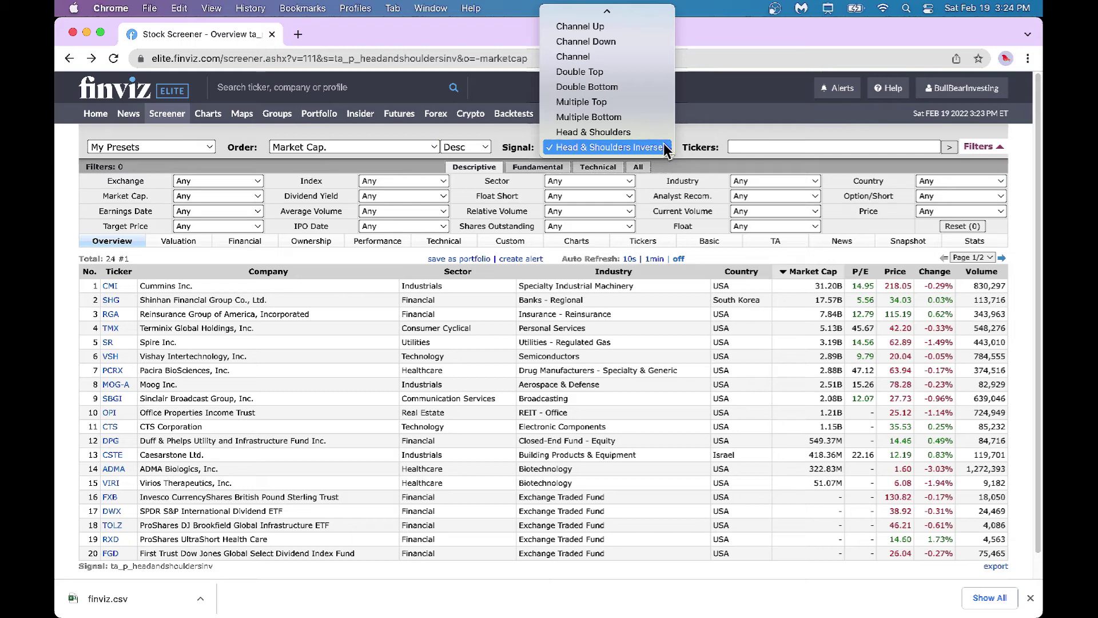
left_click(626, 132)
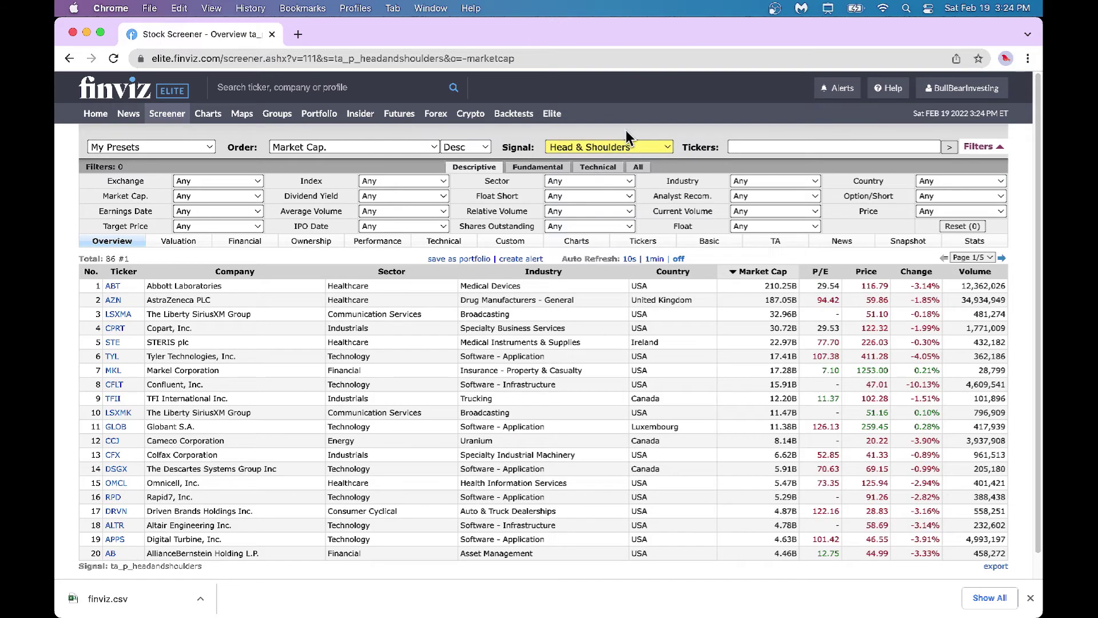
mouse_move(113, 292)
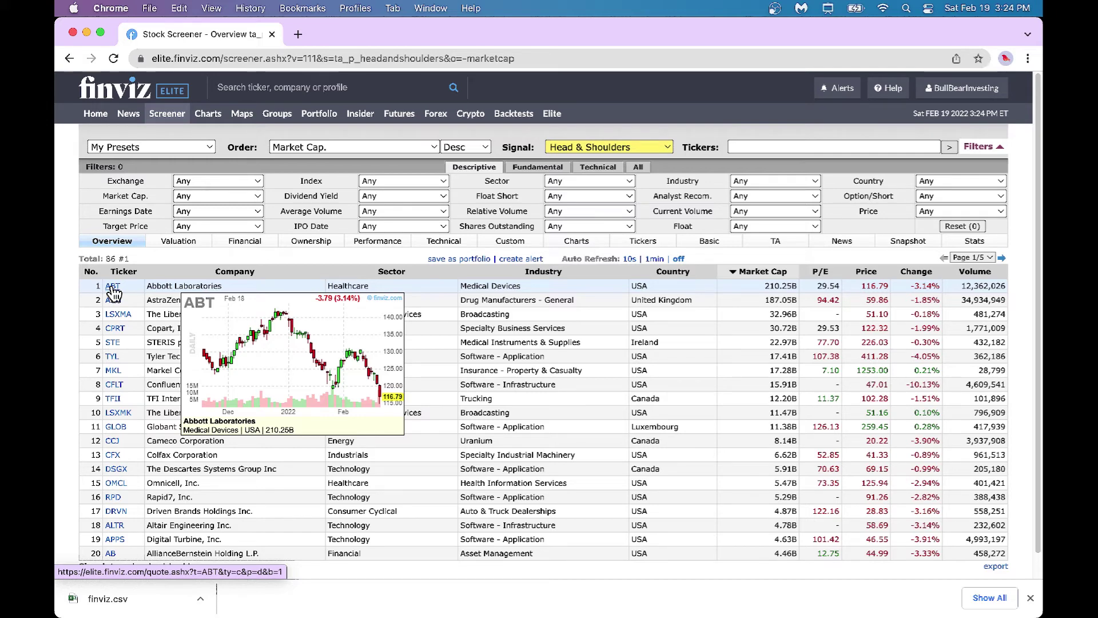
- Change the screener signal to Recent Insider Buying
left_click(667, 147)
scroll(630, 119, "up", 10)
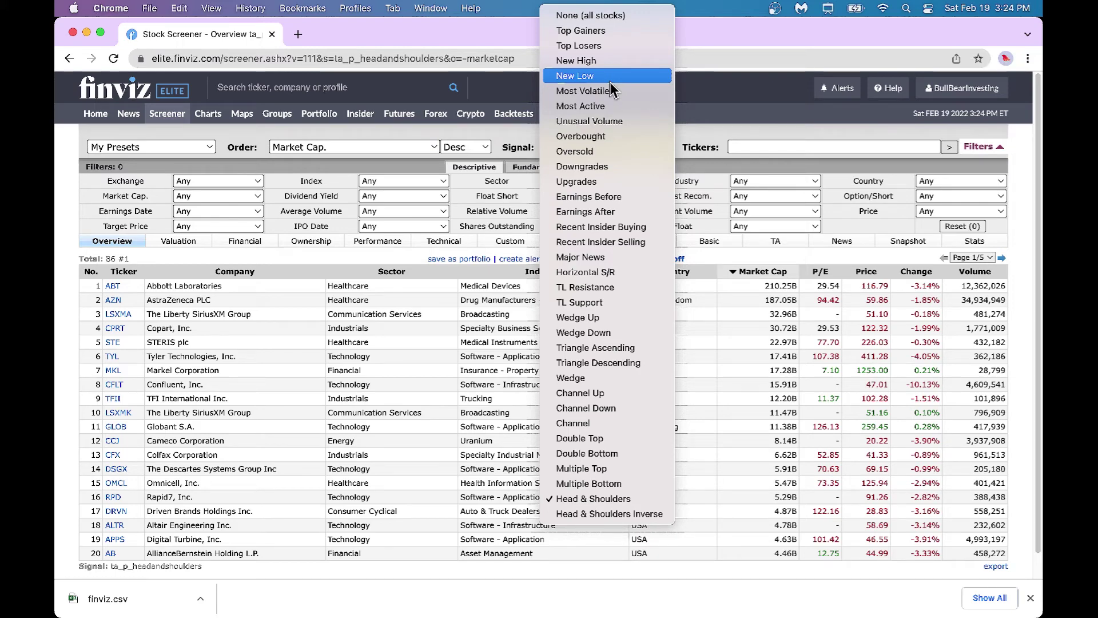
left_click(639, 229)
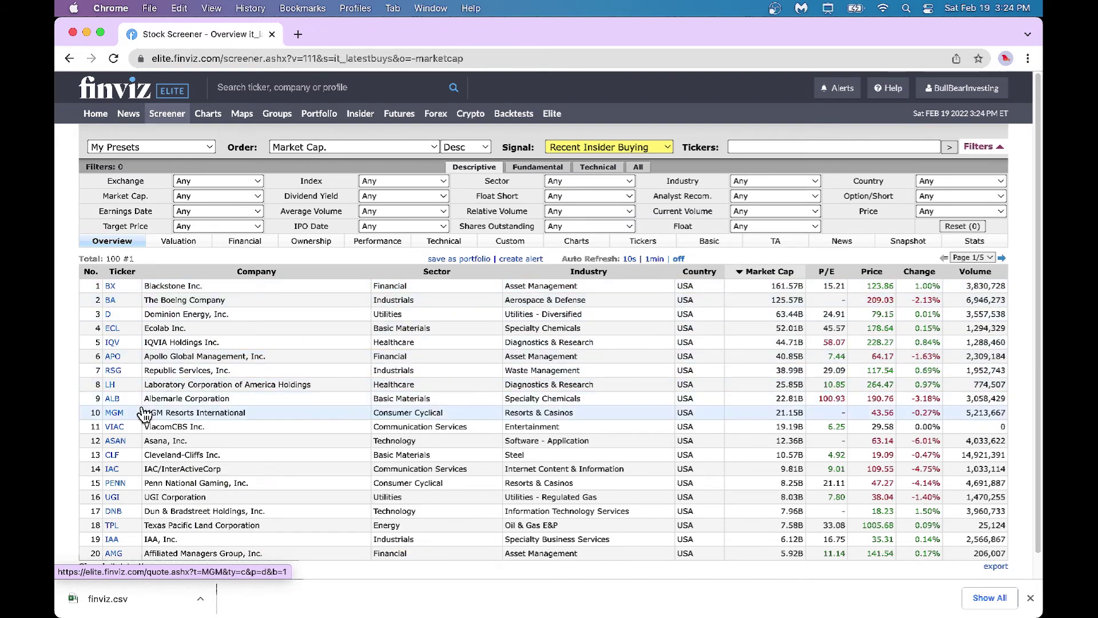
- Open the BX quote page, examine the transaction values in its insider trading table, and return to the screener
left_click(113, 293)
scroll(495, 370, "down", 10)
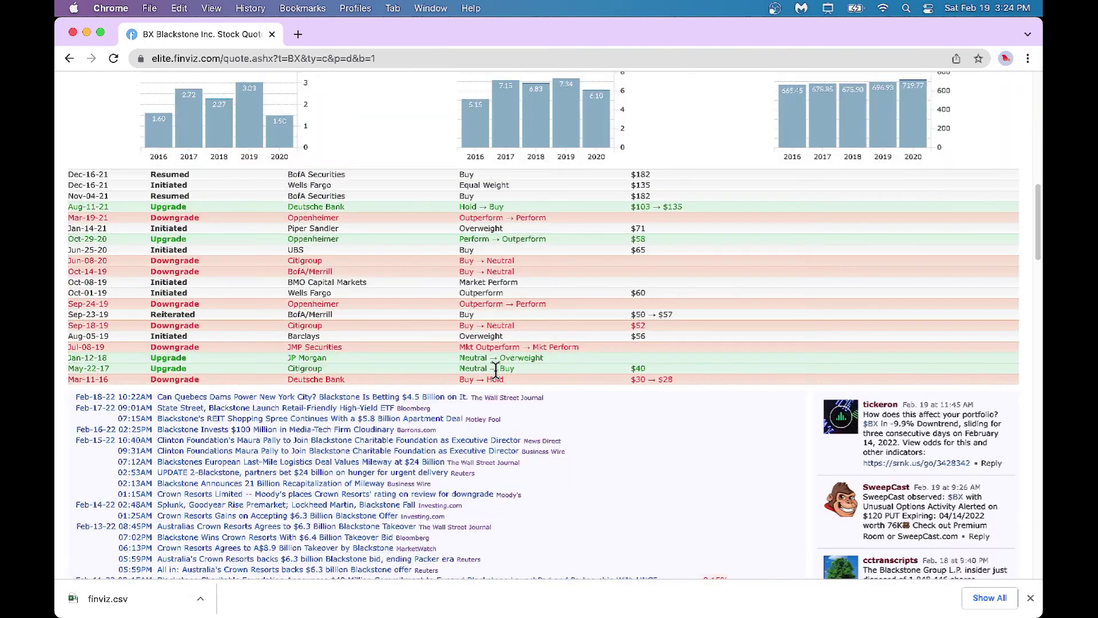
scroll(426, 290, "down", 15)
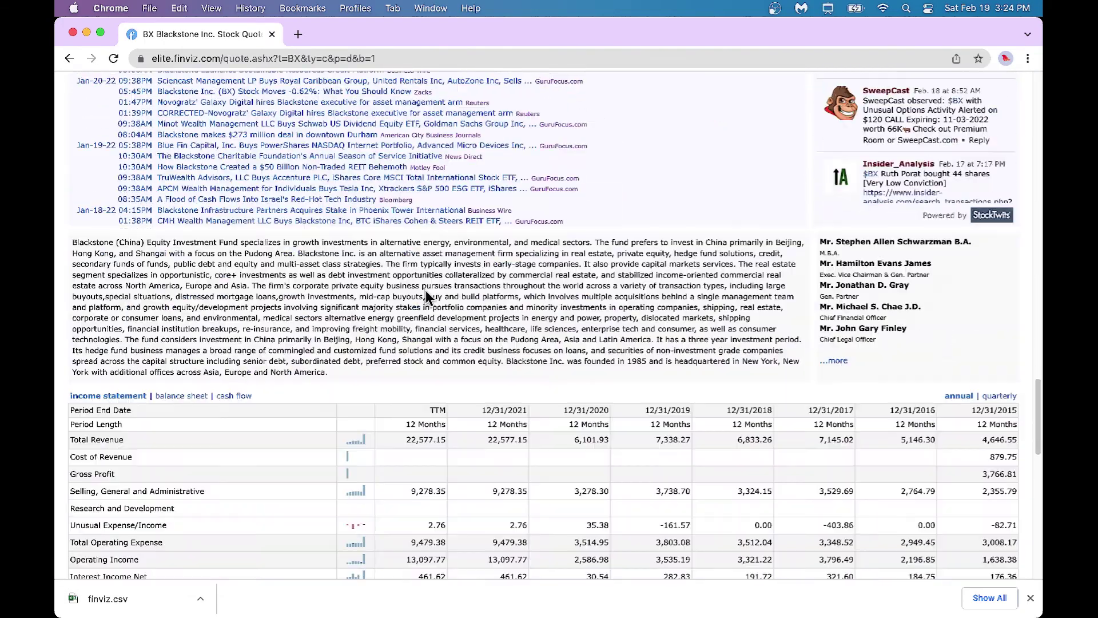
scroll(425, 290, "down", 5)
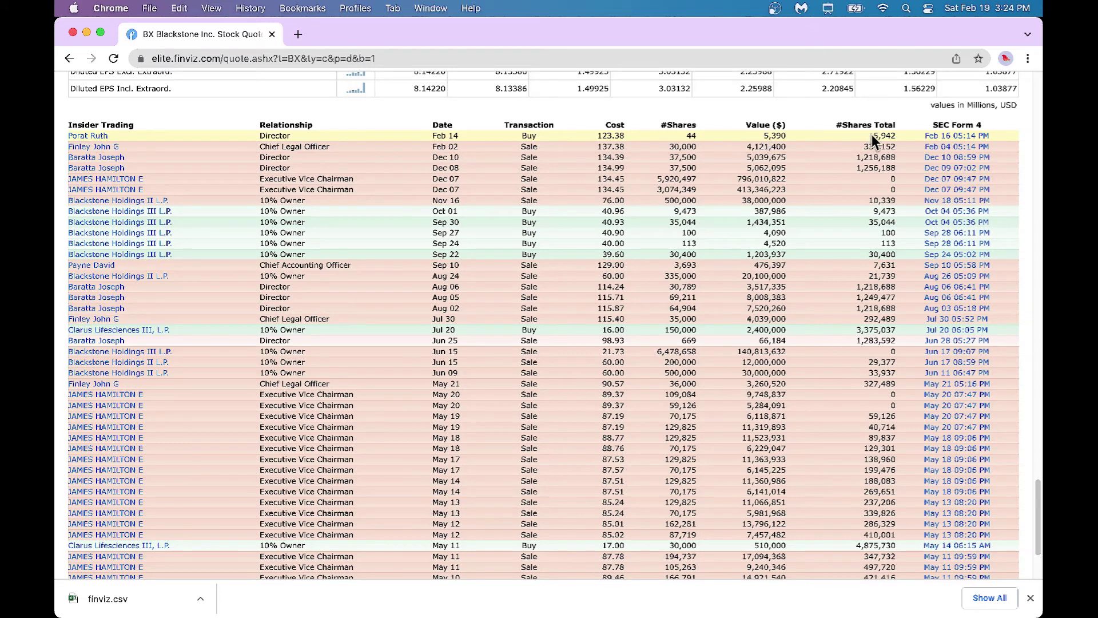
left_click_drag(776, 131, 788, 131)
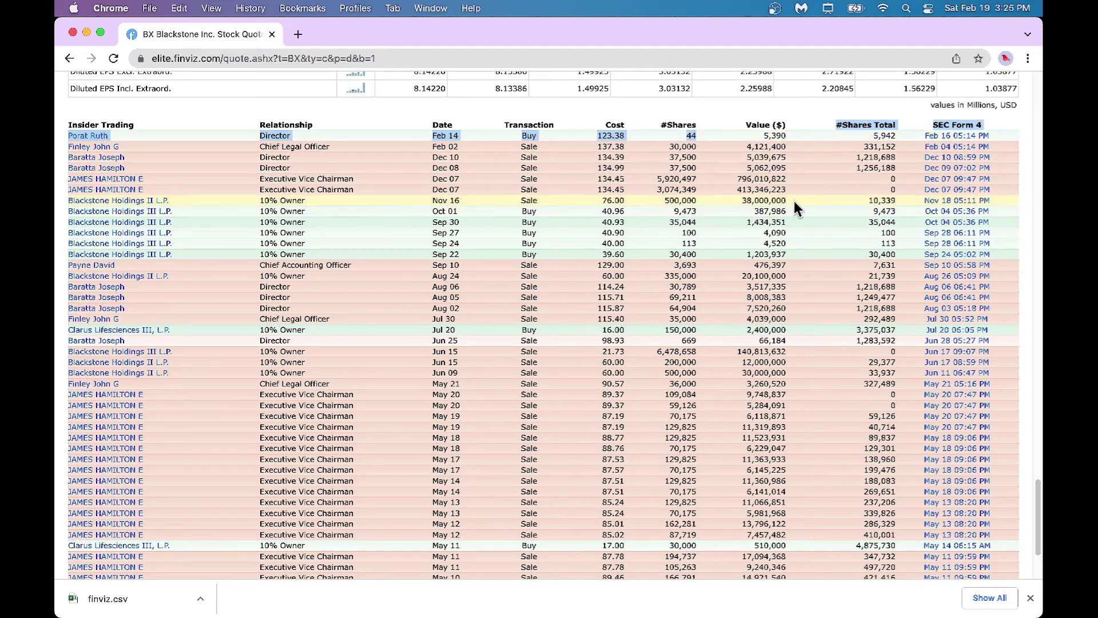
left_click_drag(743, 201, 779, 200)
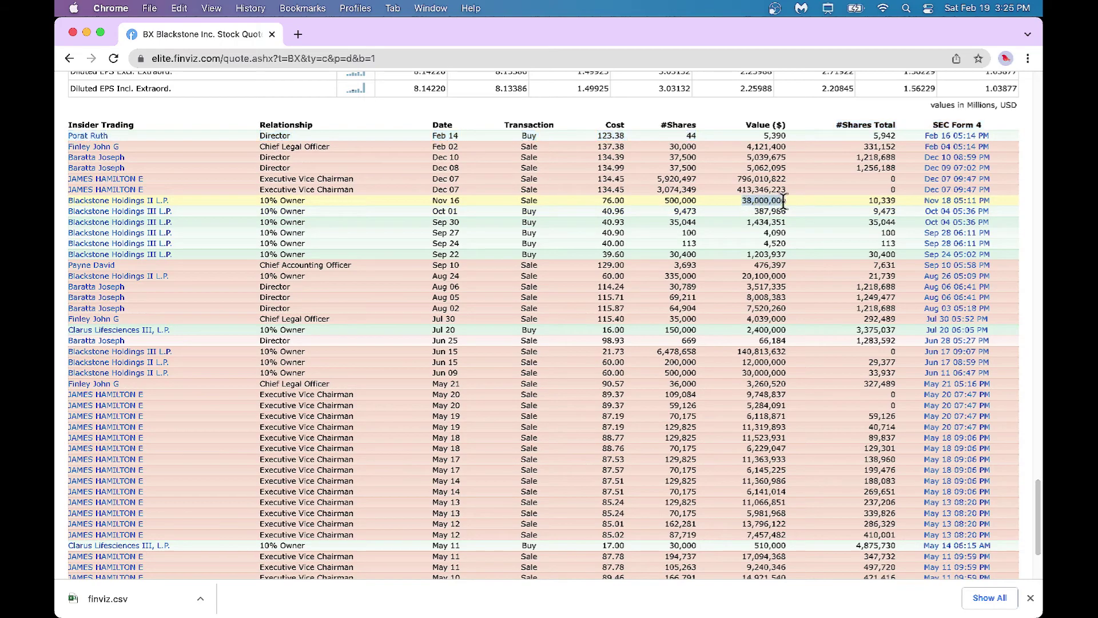
scroll(783, 201, "up", 15)
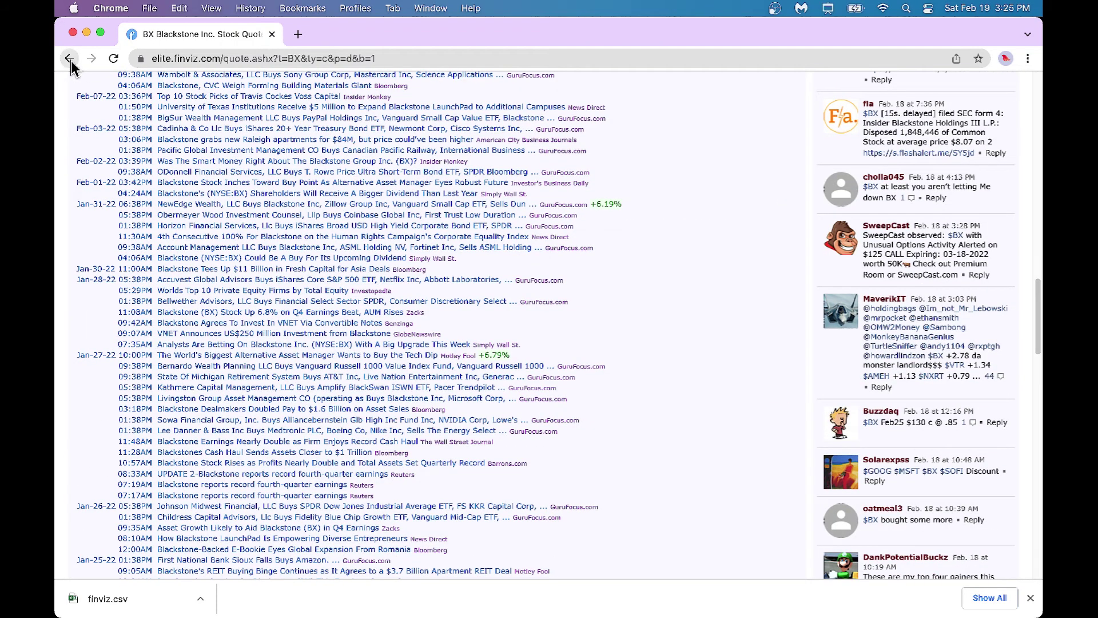
left_click(69, 59)
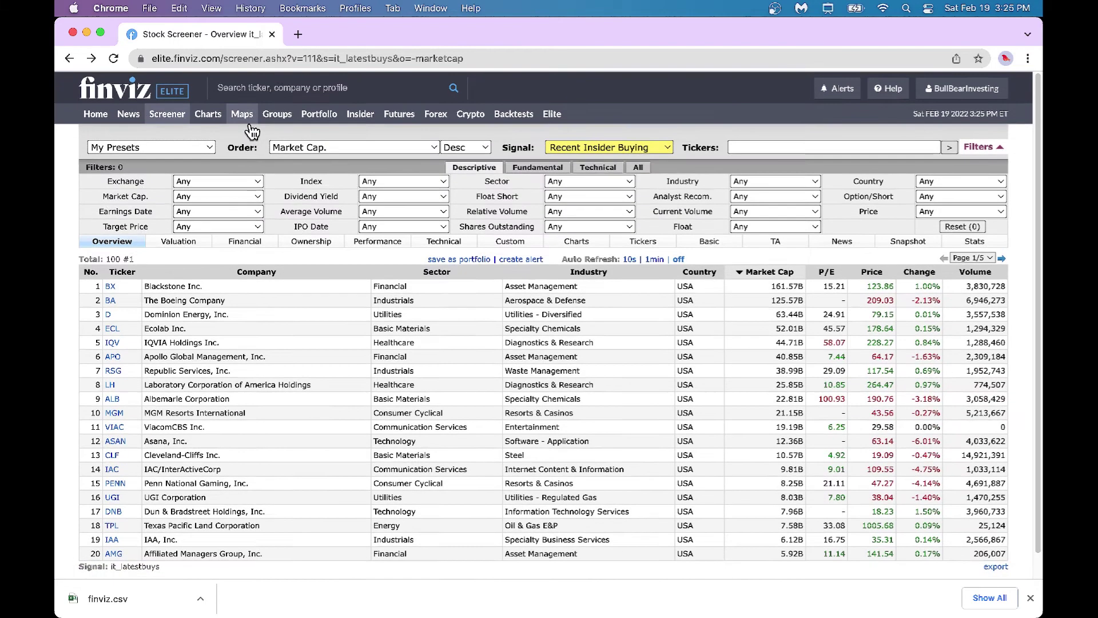
- Open the S&P 500 map, switch it to the Bubbles view, and preview the large Alphabet bubble and its neighbour
left_click(245, 120)
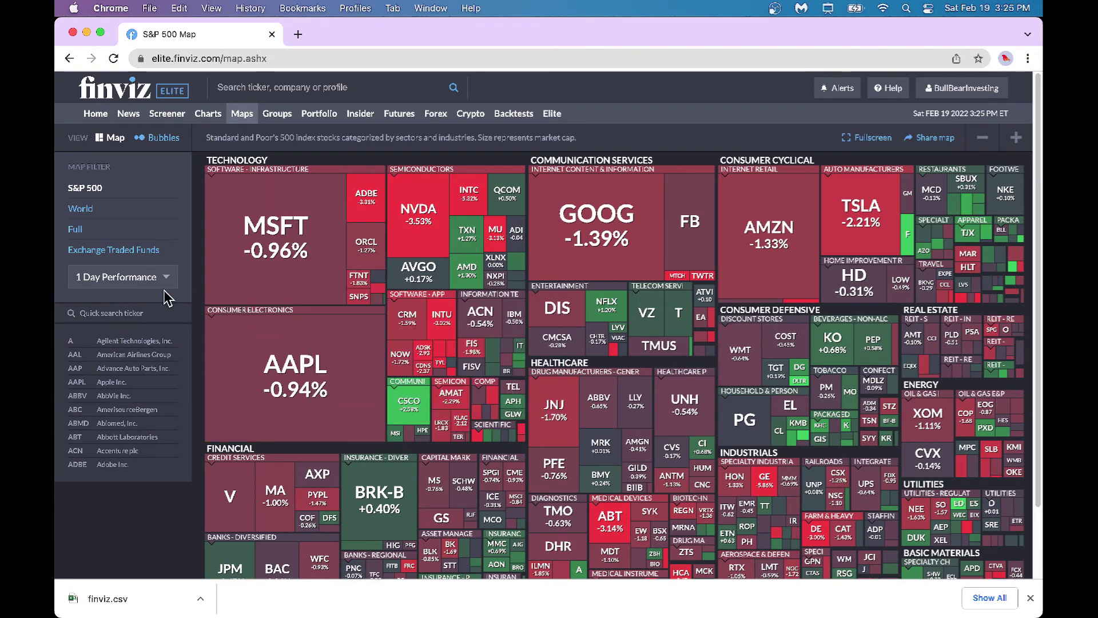
left_click(164, 139)
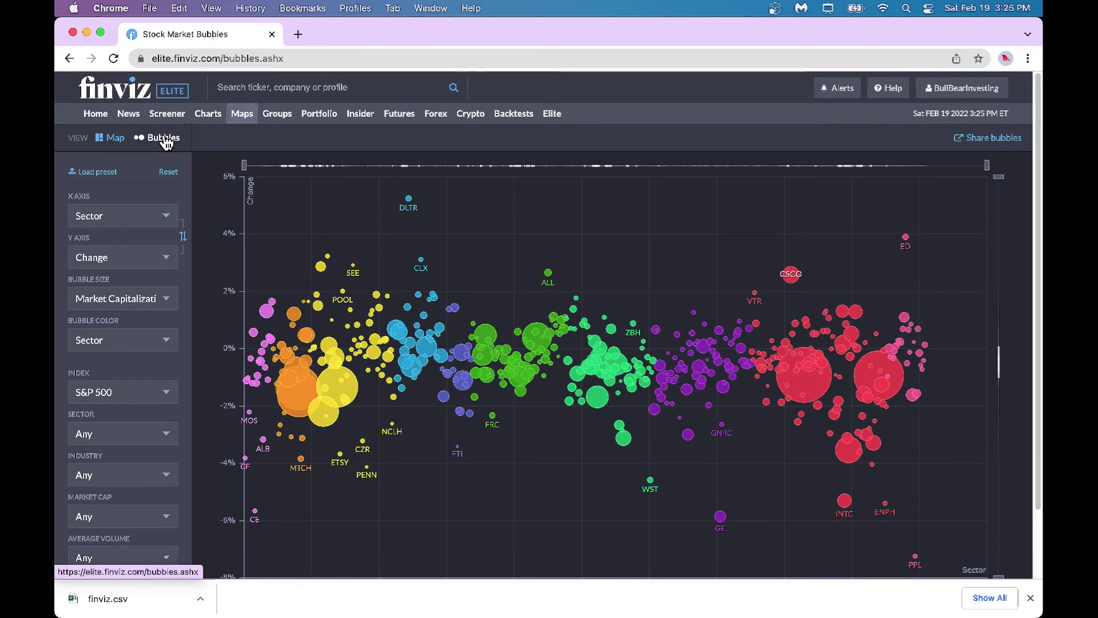
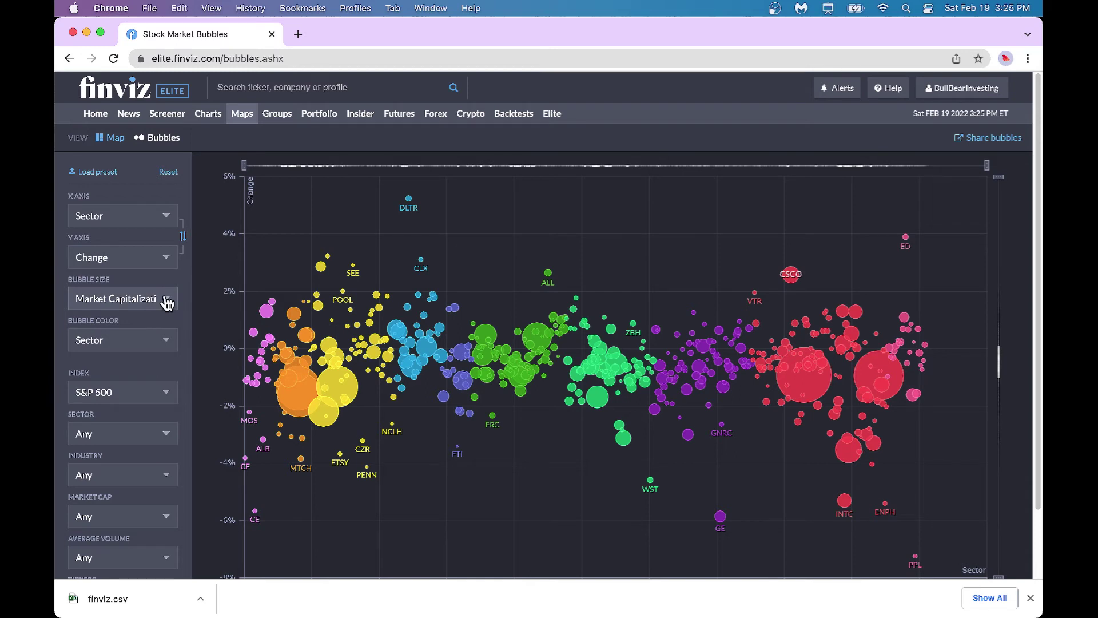
mouse_move(298, 405)
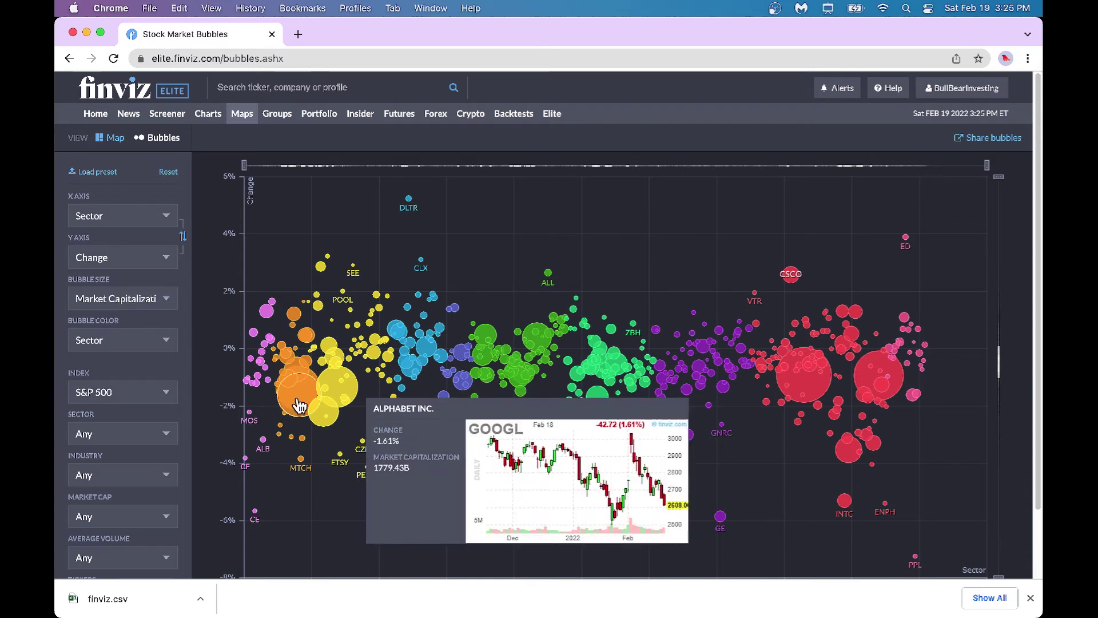
mouse_move(350, 395)
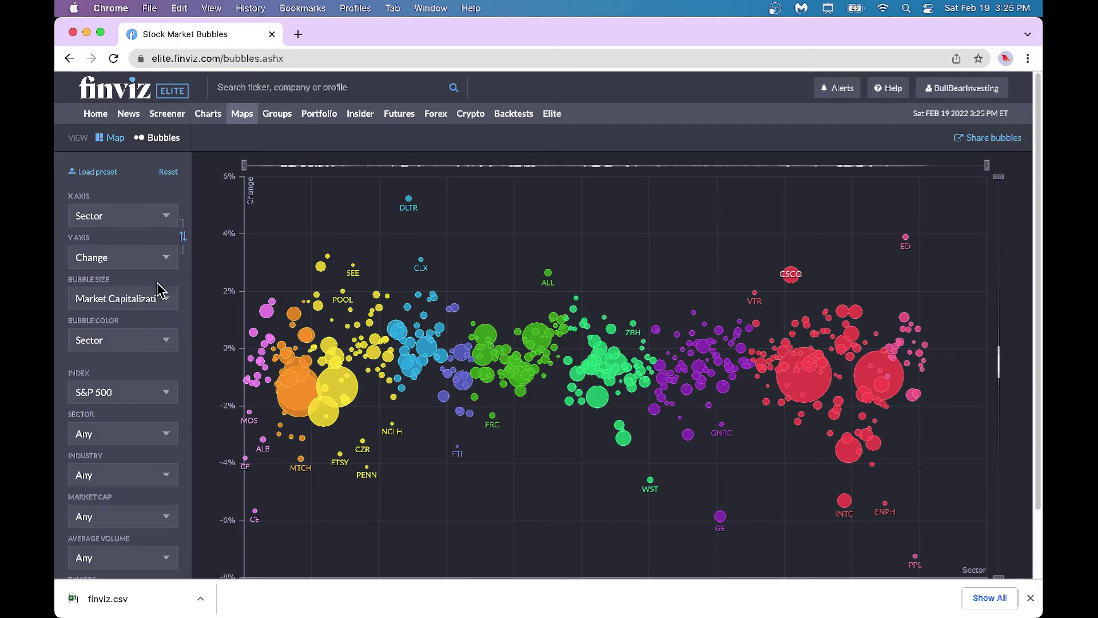
- Look through the bubble chart's settings, checking the available X axis, bubble color and index options
scroll(168, 308, "down", 1)
scroll(169, 307, "down", 3)
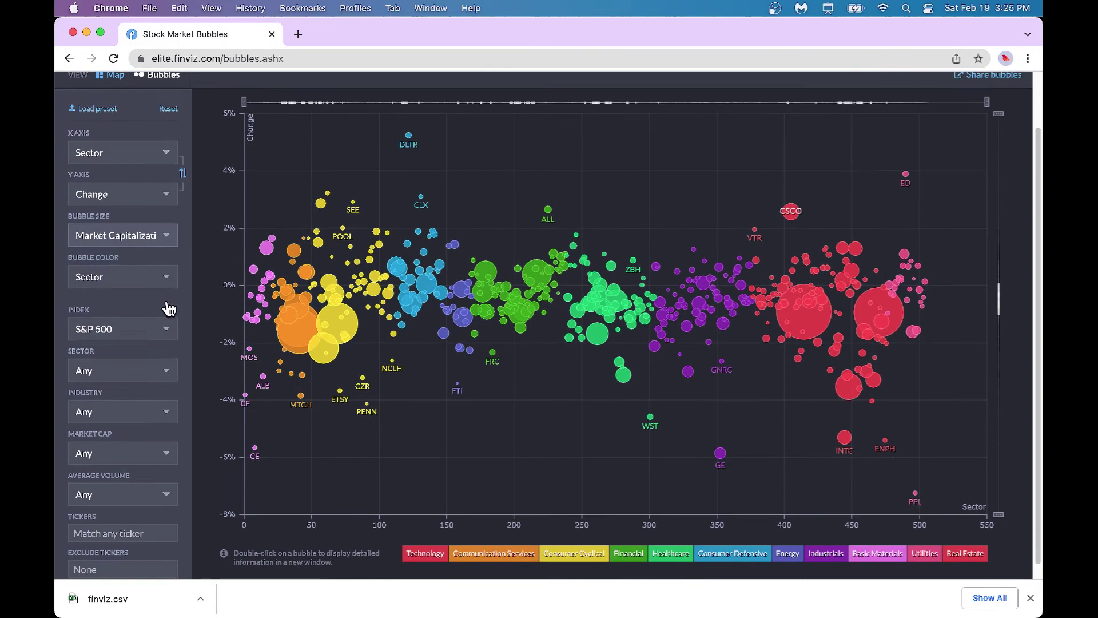
scroll(169, 308, "up", 3)
scroll(168, 307, "down", 1)
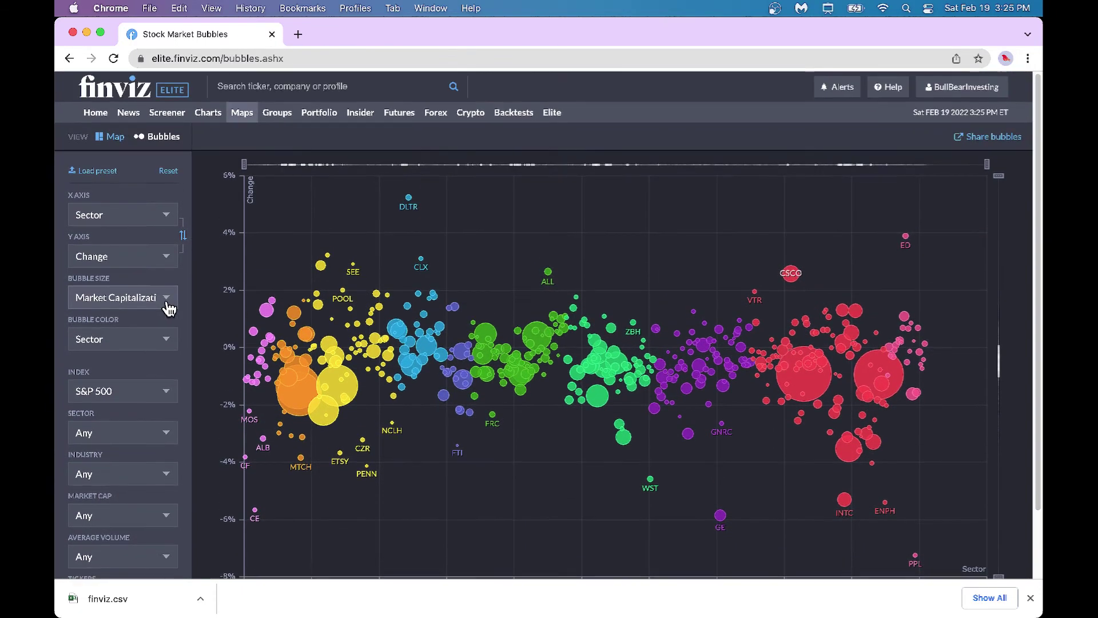
left_click(172, 220)
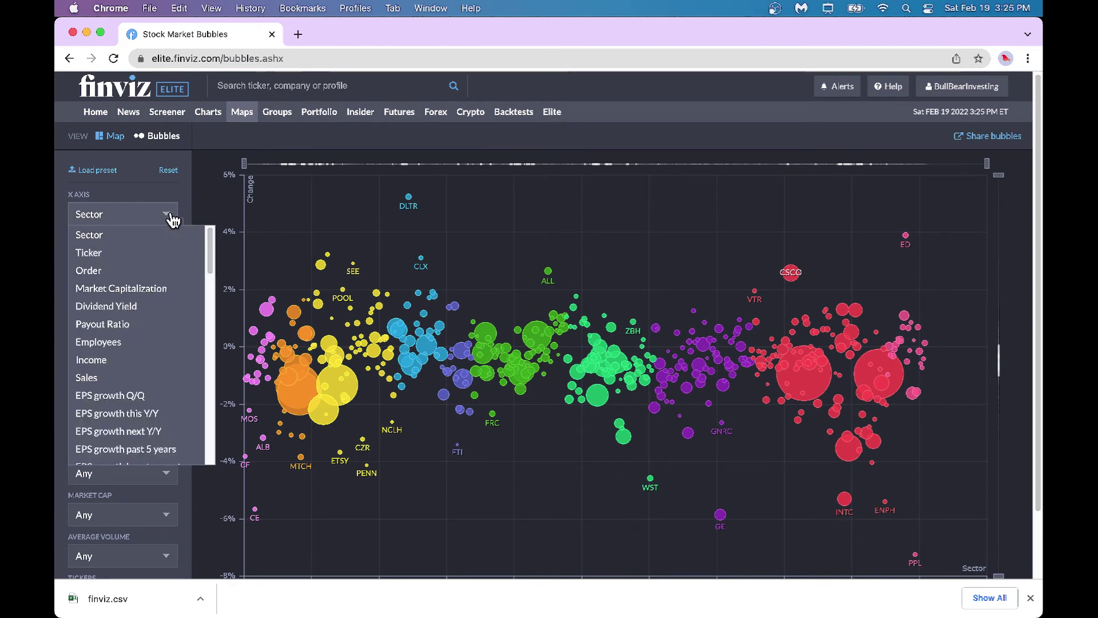
left_click(172, 220)
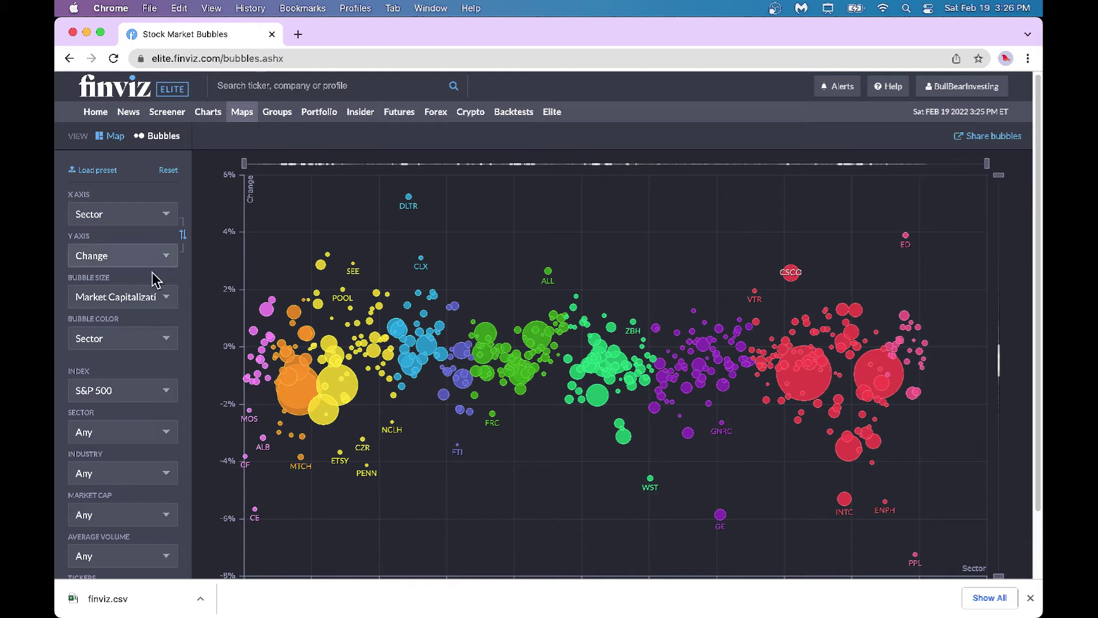
left_click(166, 344)
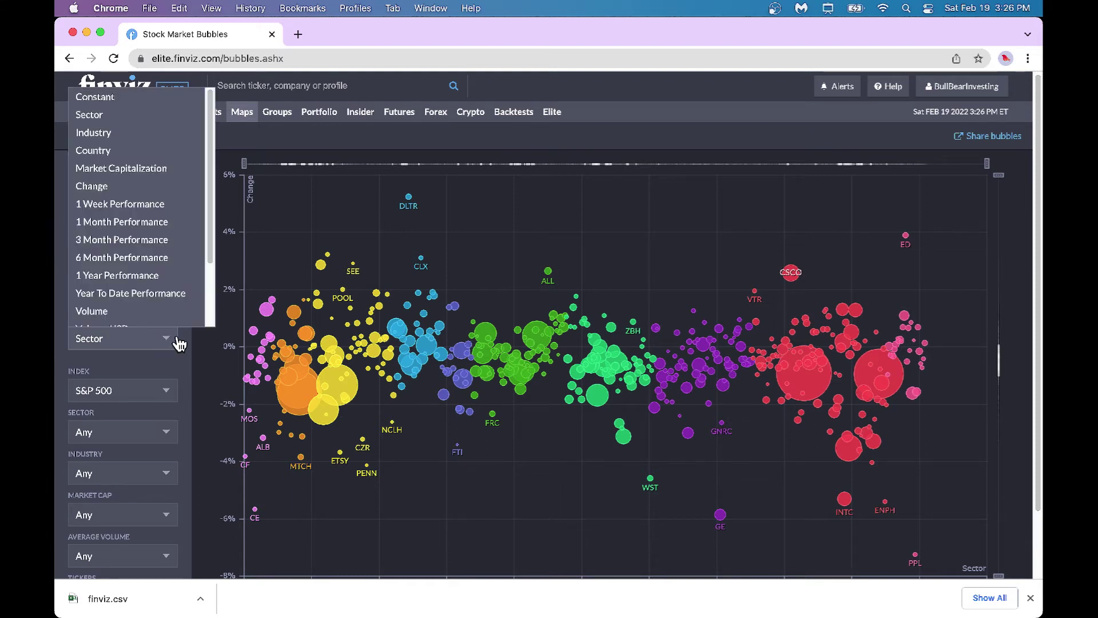
left_click(171, 390)
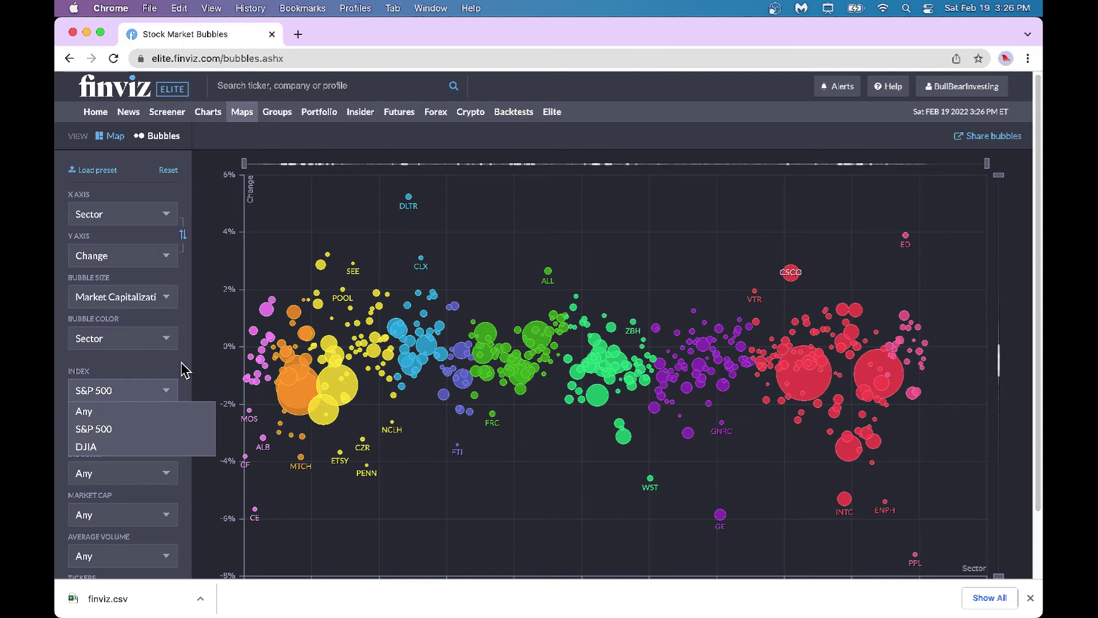
left_click(163, 374)
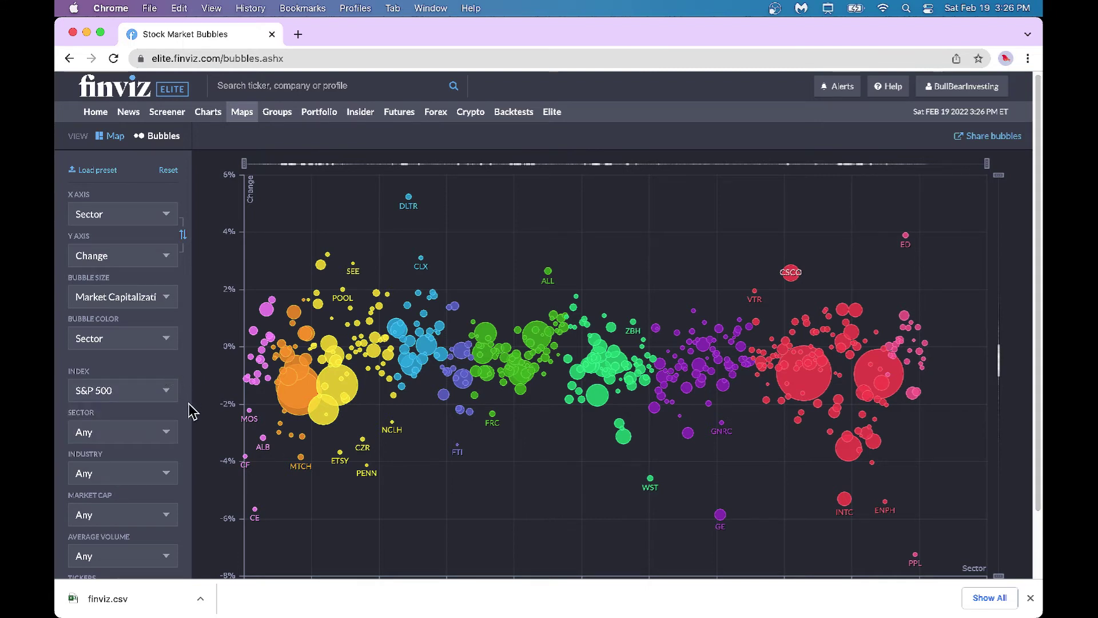
- Filter the bubble chart to the Technology sector and preview the largest bubbles, including Apple
left_click(164, 438)
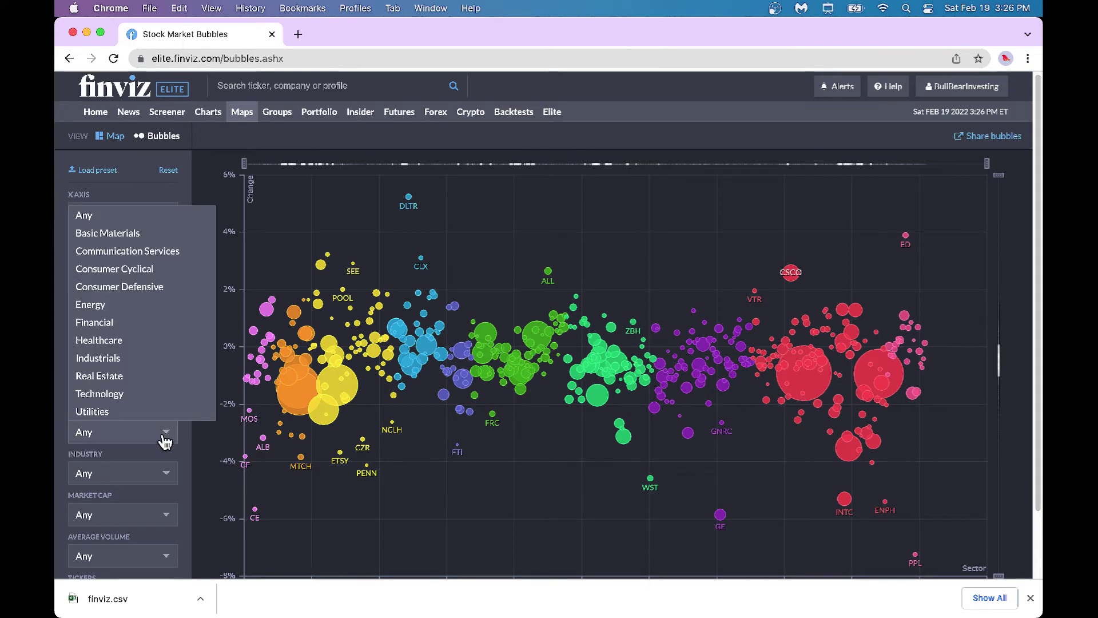
left_click(131, 393)
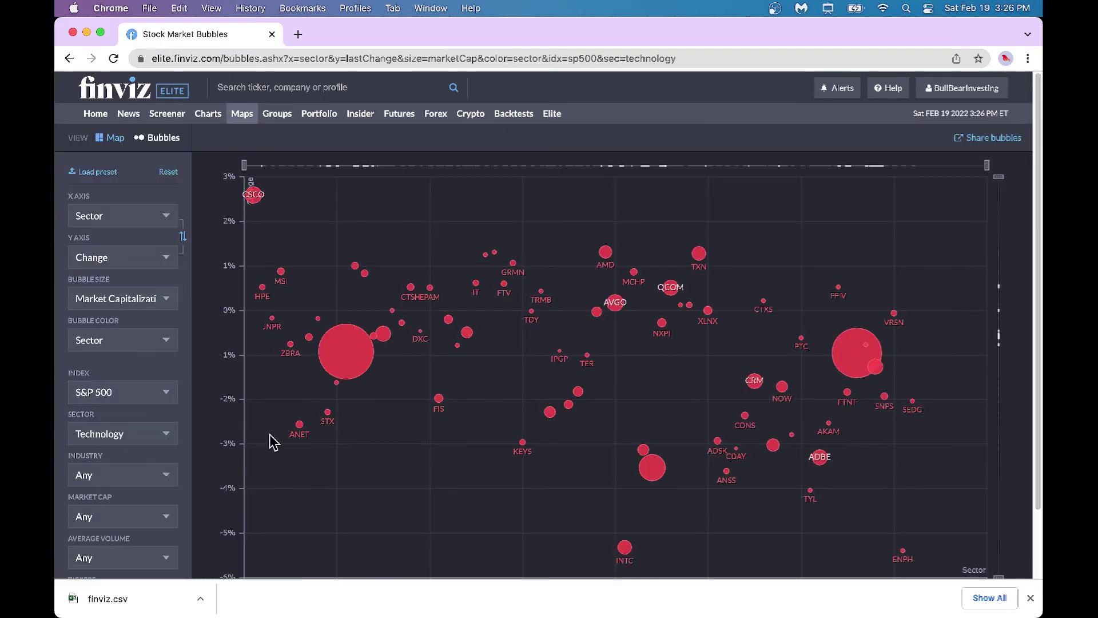
mouse_move(350, 346)
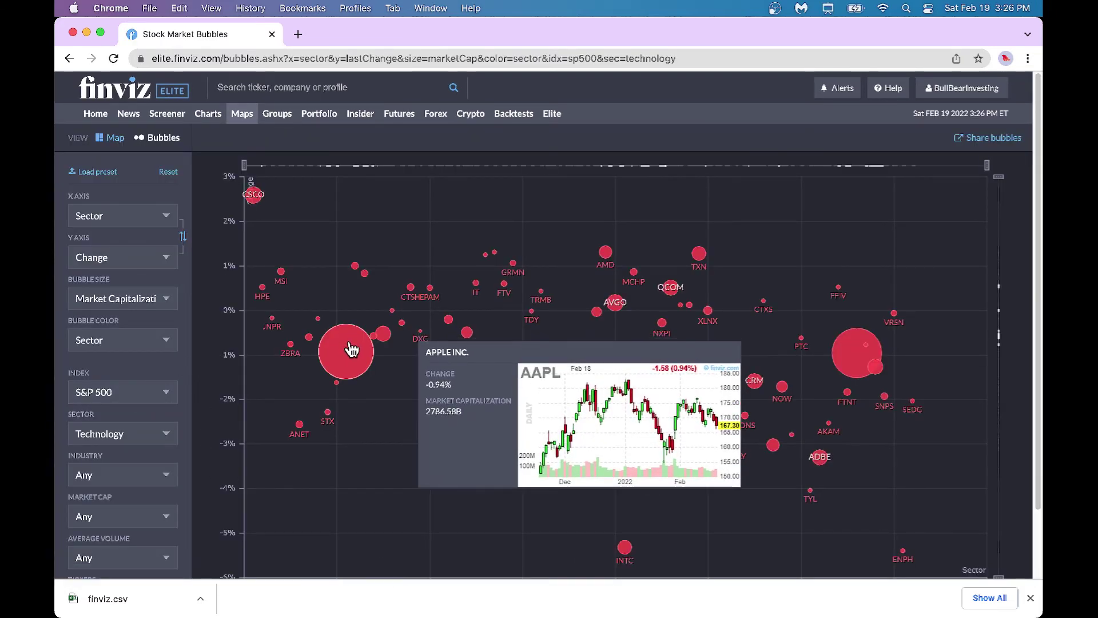
mouse_move(356, 272)
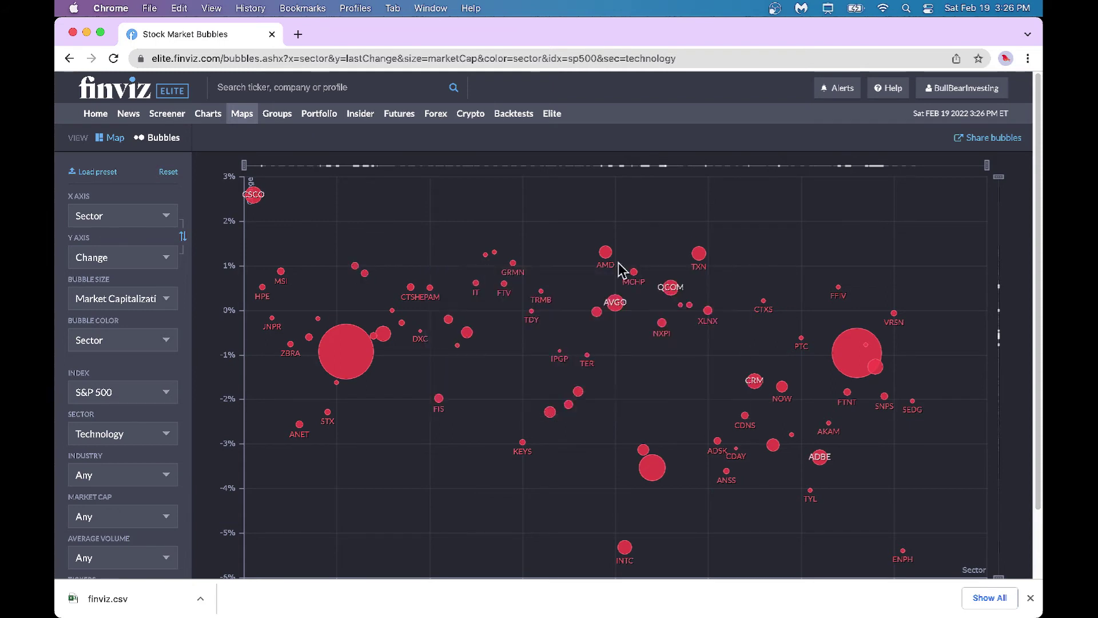
mouse_move(864, 362)
- Return to the Finviz home page, switch to the slideshow, and advance past the Elite vs Free comparison slide
left_click(104, 114)
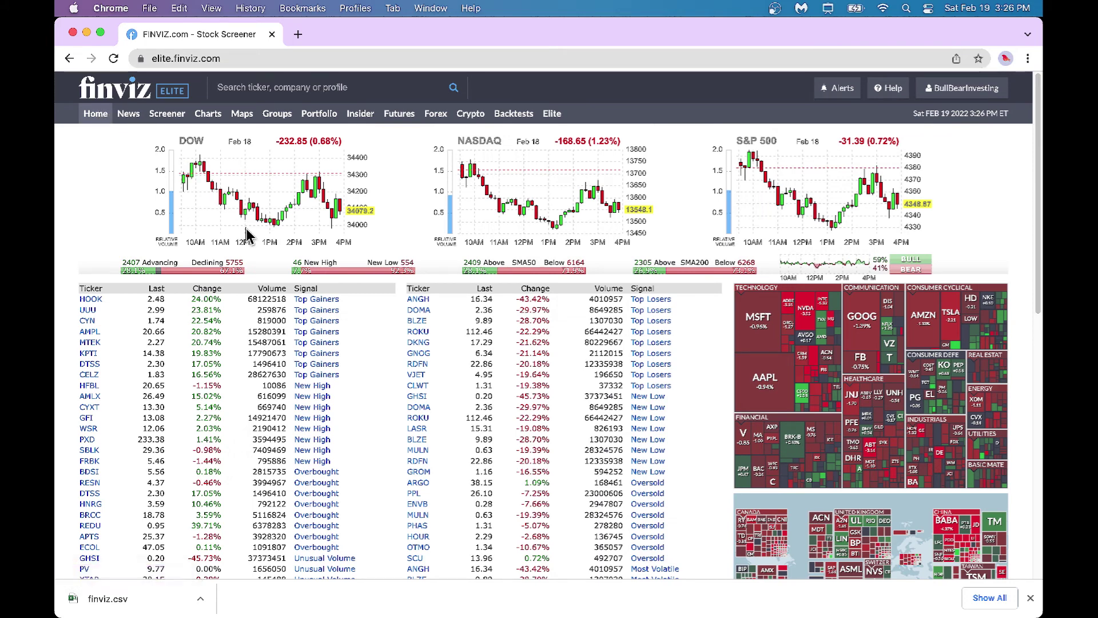
key("super+Tab")
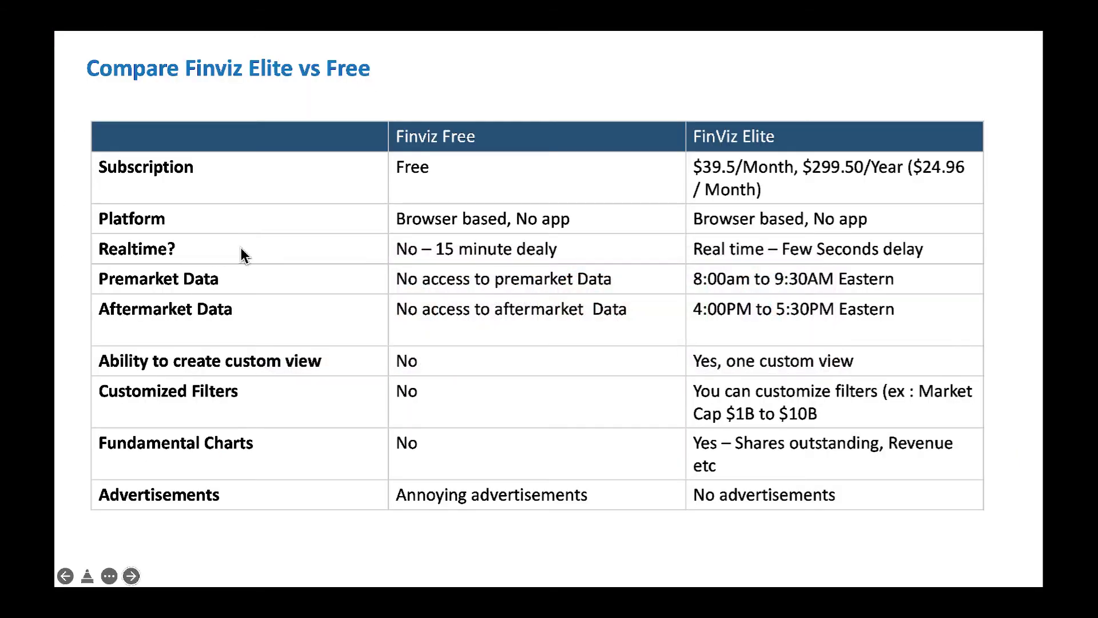
left_click(242, 250)
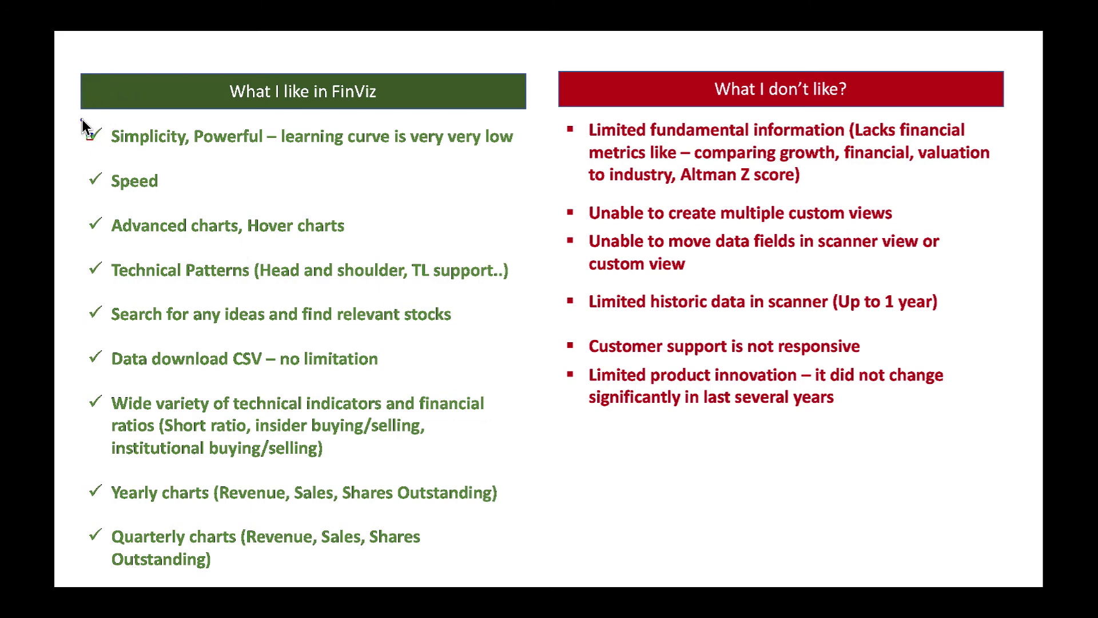
mouse_move(82, 119)
left_mouse_down()
mouse_move(147, 155)
mouse_move(349, 151)
mouse_move(486, 173)
mouse_move(534, 155)
left_mouse_up()
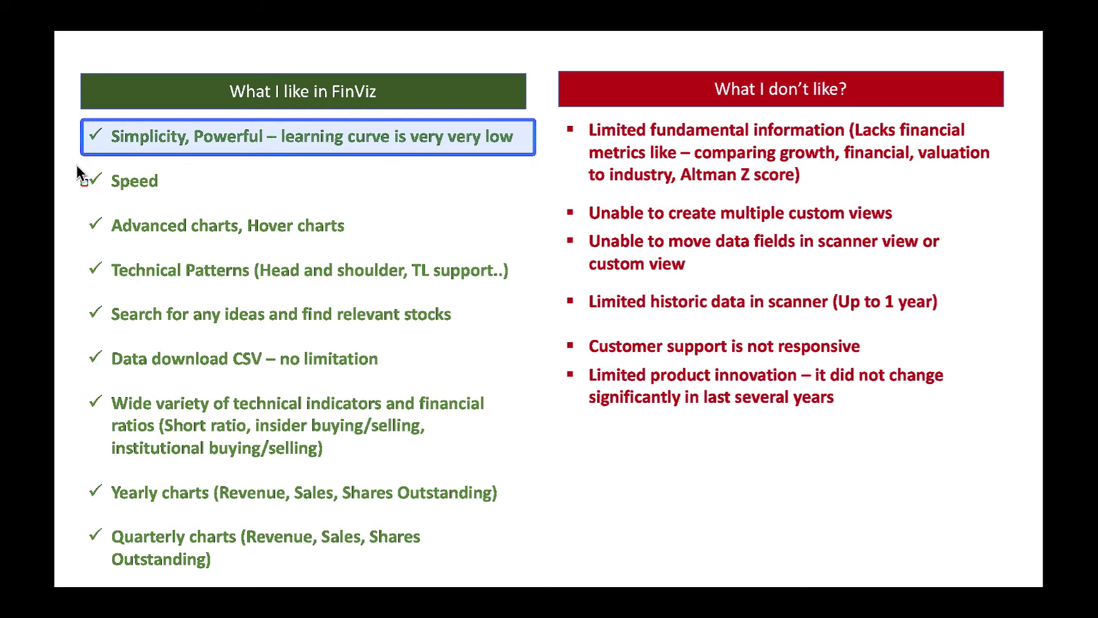
mouse_move(82, 165)
left_mouse_down()
mouse_move(112, 190)
mouse_move(233, 197)
mouse_move(355, 184)
mouse_move(537, 195)
left_mouse_up()
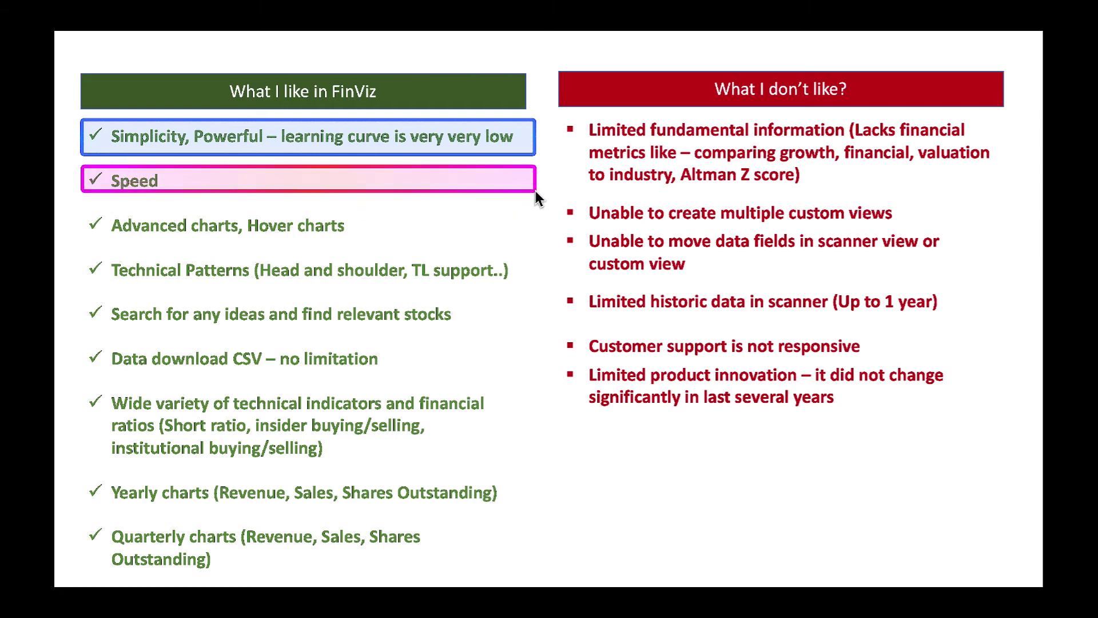
left_click_drag(80, 205, 537, 241)
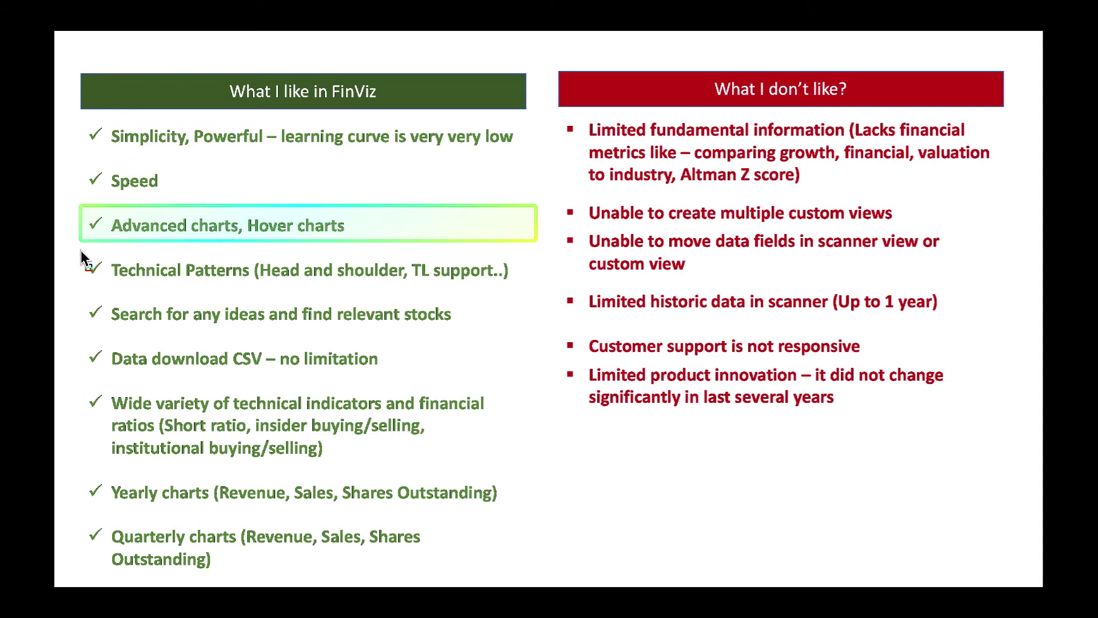
left_click_drag(105, 282, 534, 291)
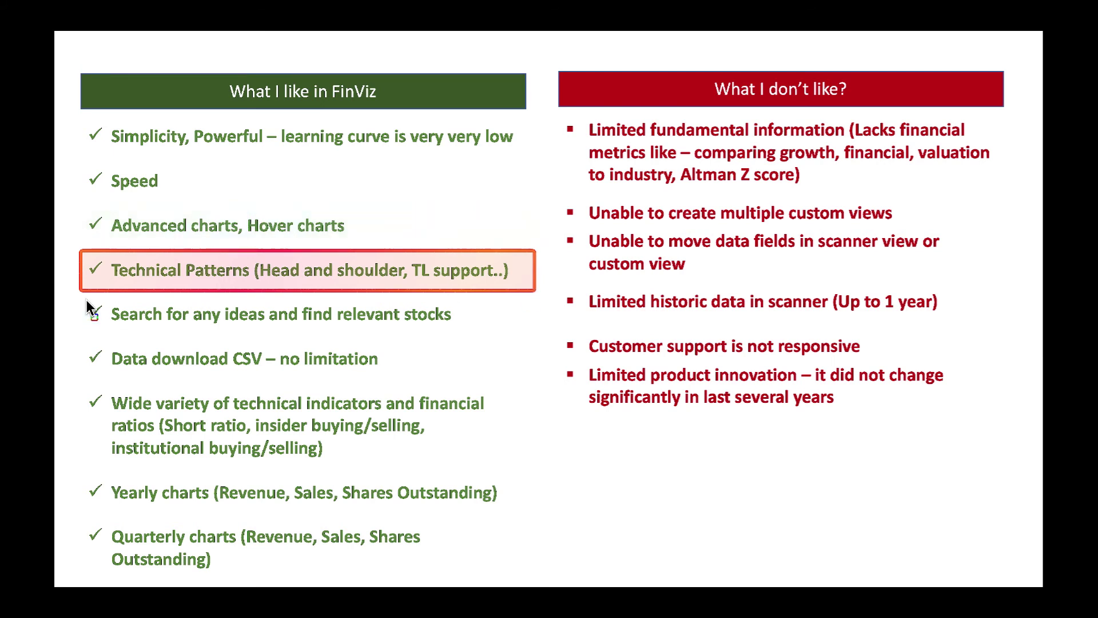
mouse_move(85, 300)
left_mouse_down()
mouse_move(90, 337)
mouse_move(538, 355)
left_mouse_up()
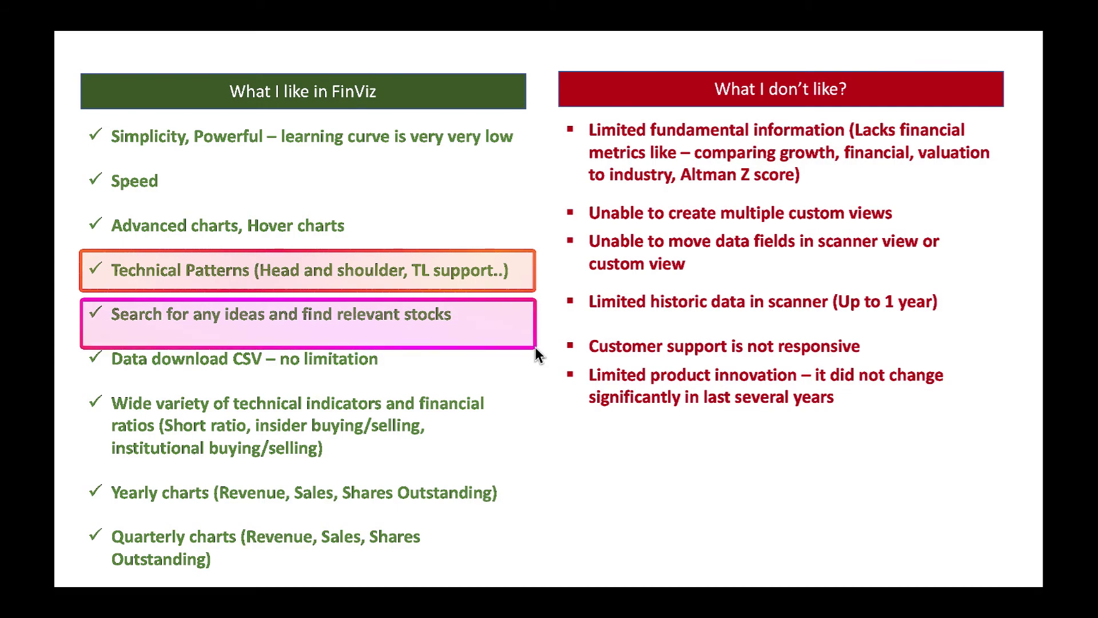
- Switch to Finviz in Chrome, search for SPACE, and open the company-name matches in the screener to preview their charts
key("super+Tab")
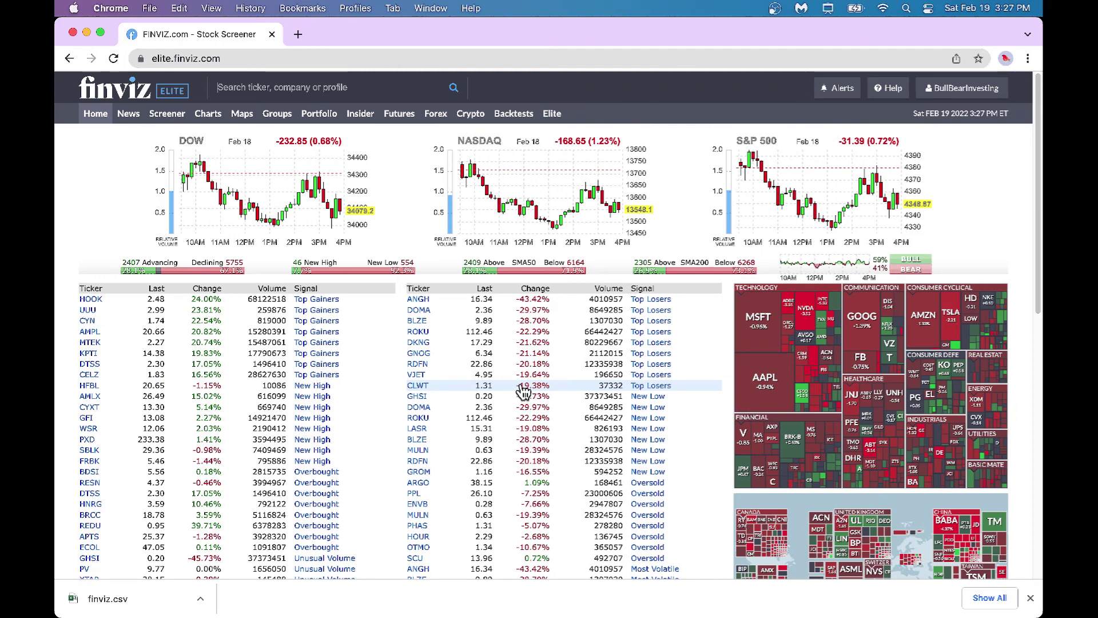
type("SPACE")
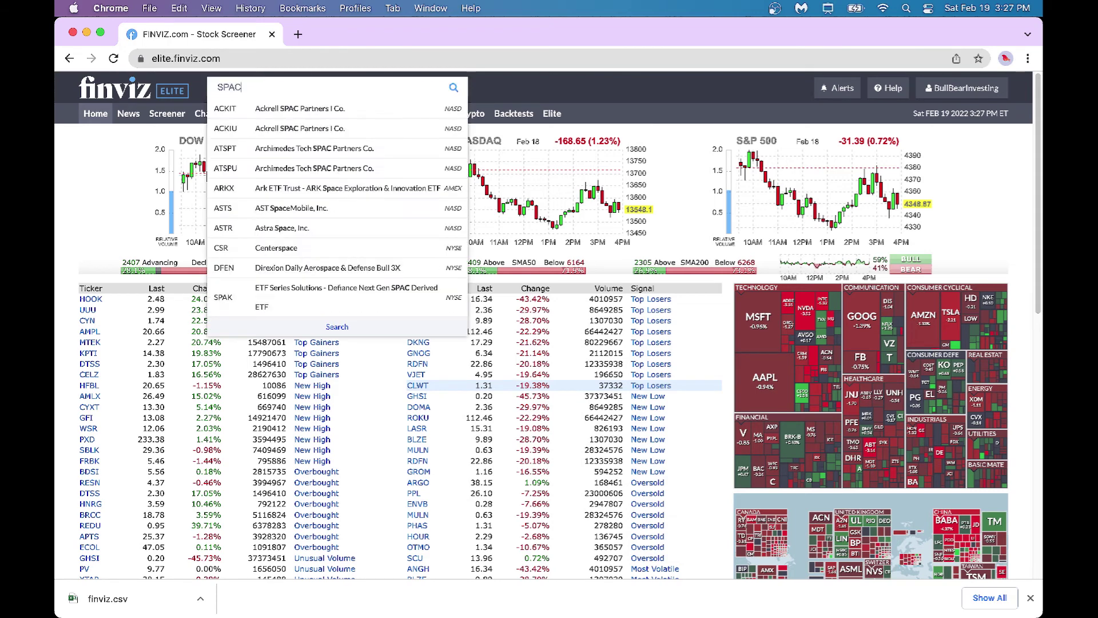
key("Return")
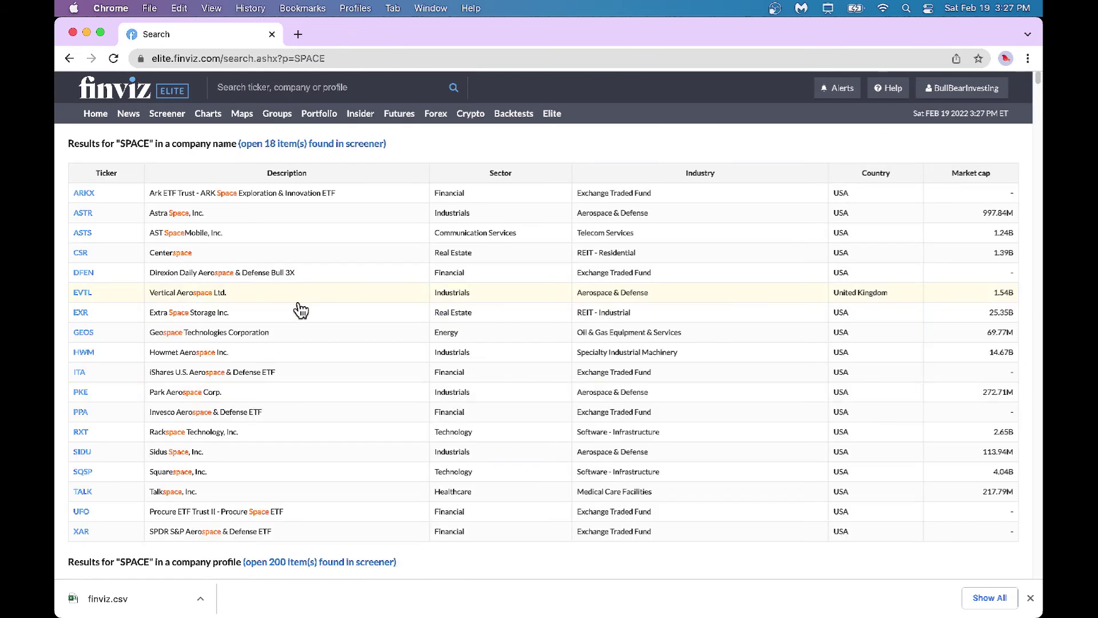
left_click(318, 143)
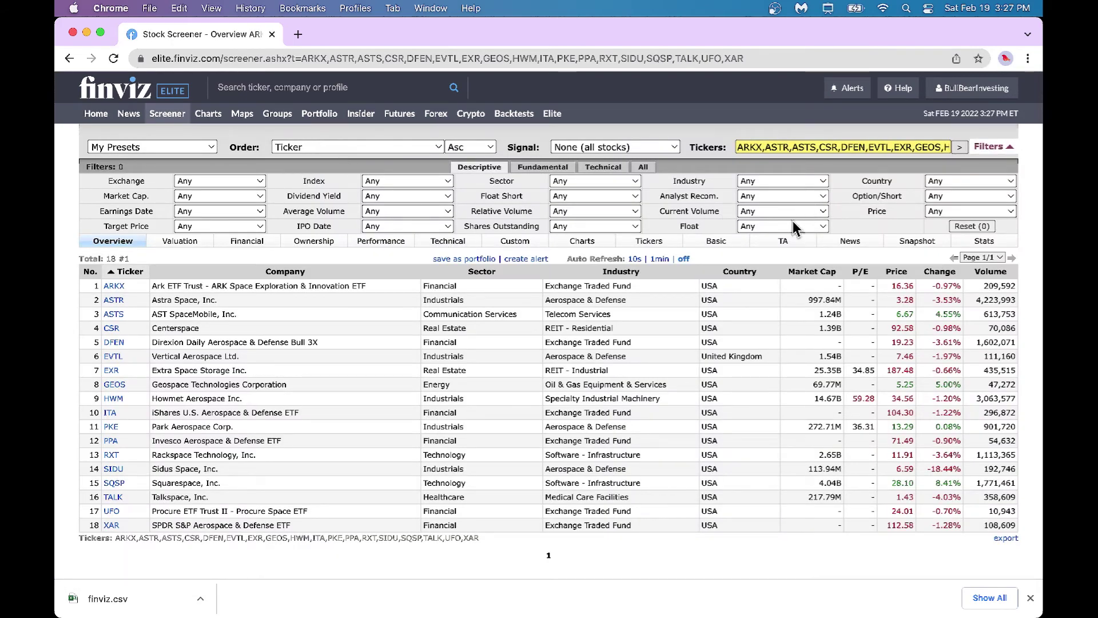
mouse_move(114, 293)
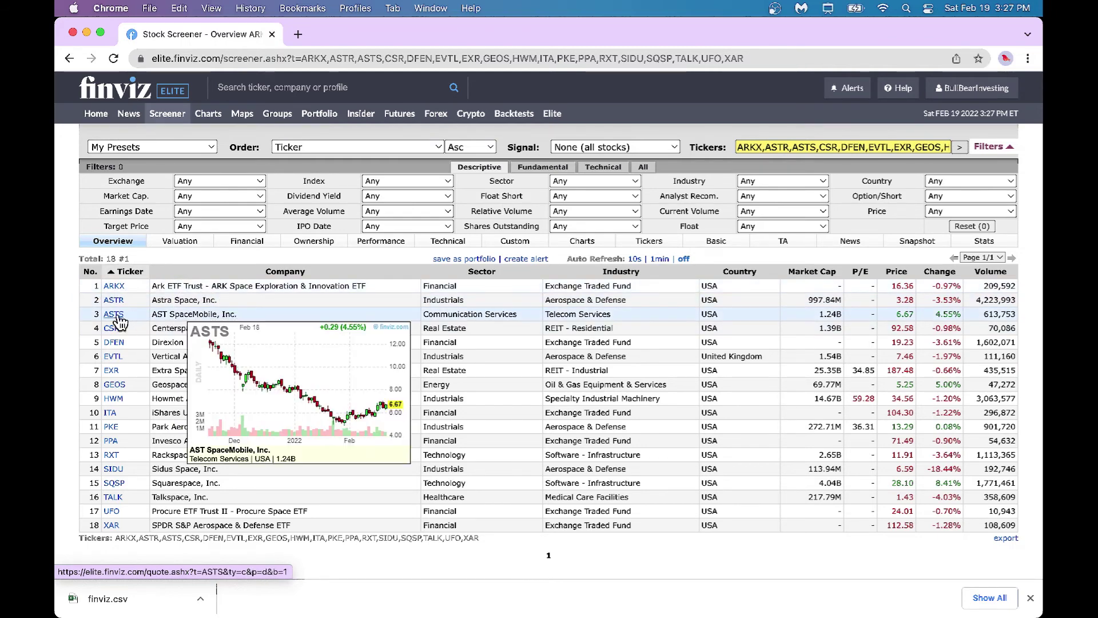
mouse_move(117, 426)
mouse_move(135, 461)
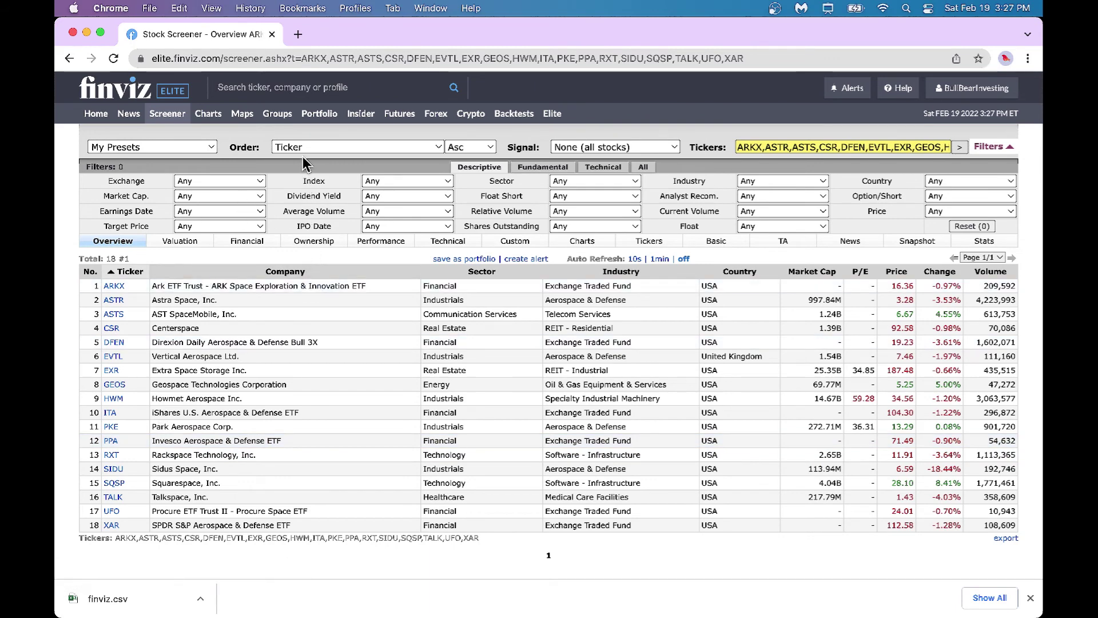
- Search for "artificial" and open the company-name matches in the screener
left_click(276, 87)
type("a")
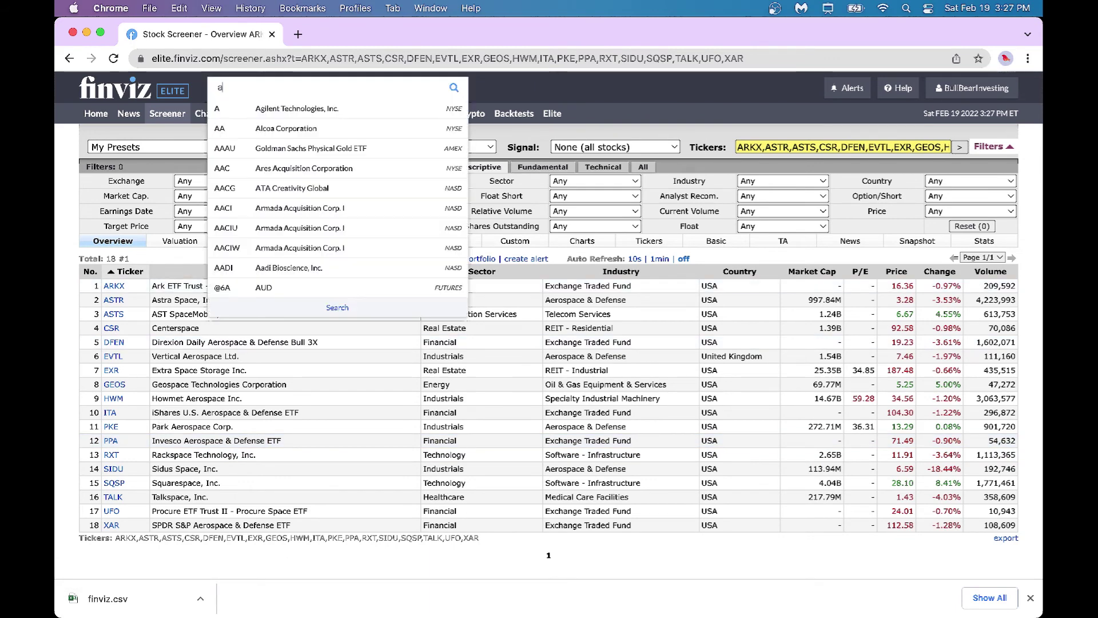
type("rtificial")
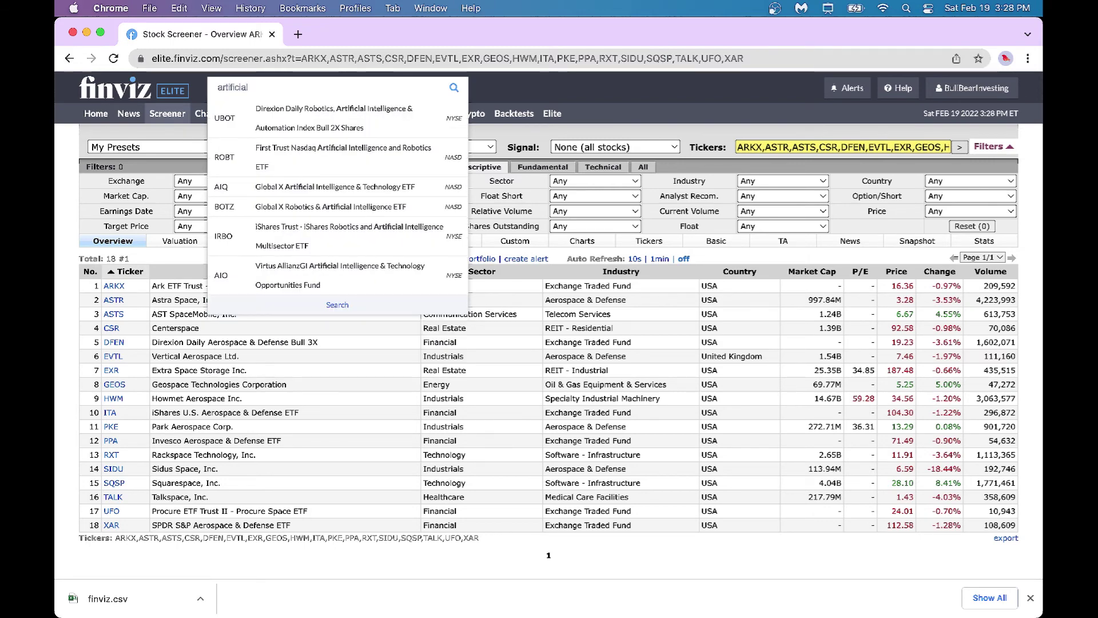
key("Return")
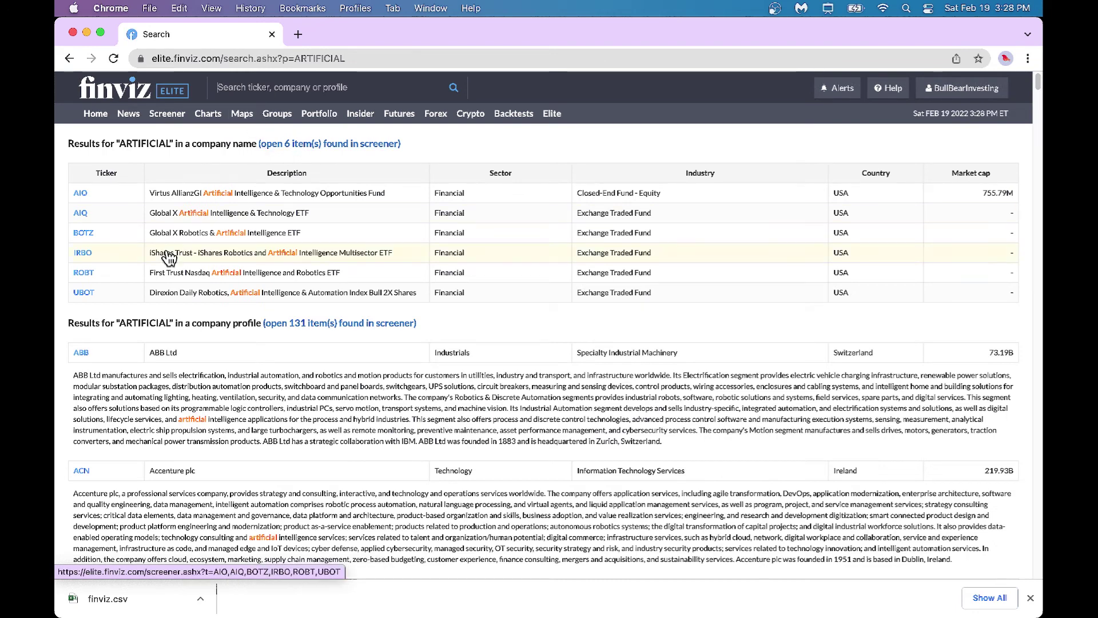
left_click(297, 150)
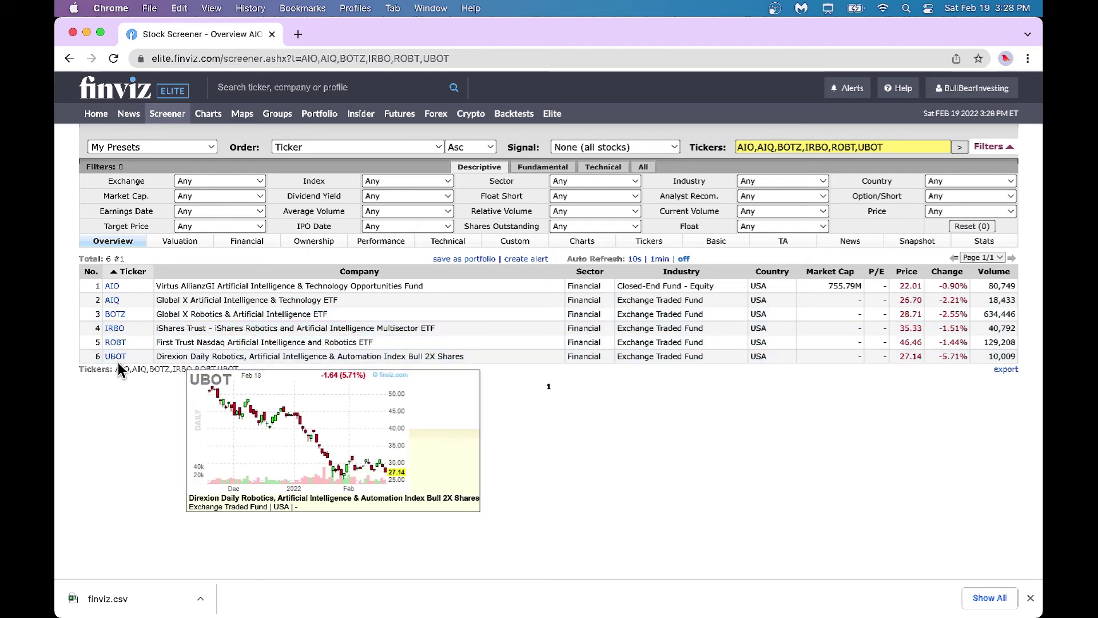
- Search for "data", open the company-name matches in the screener, and preview the Datadog (DDOG) chart
left_click(350, 87)
type("data")
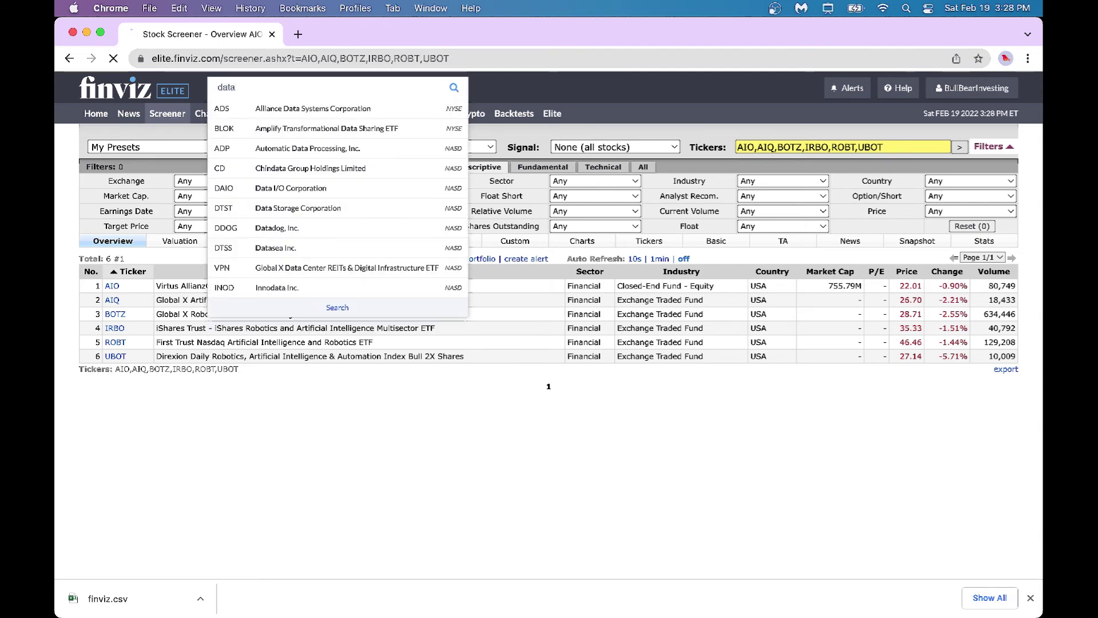
key("Return")
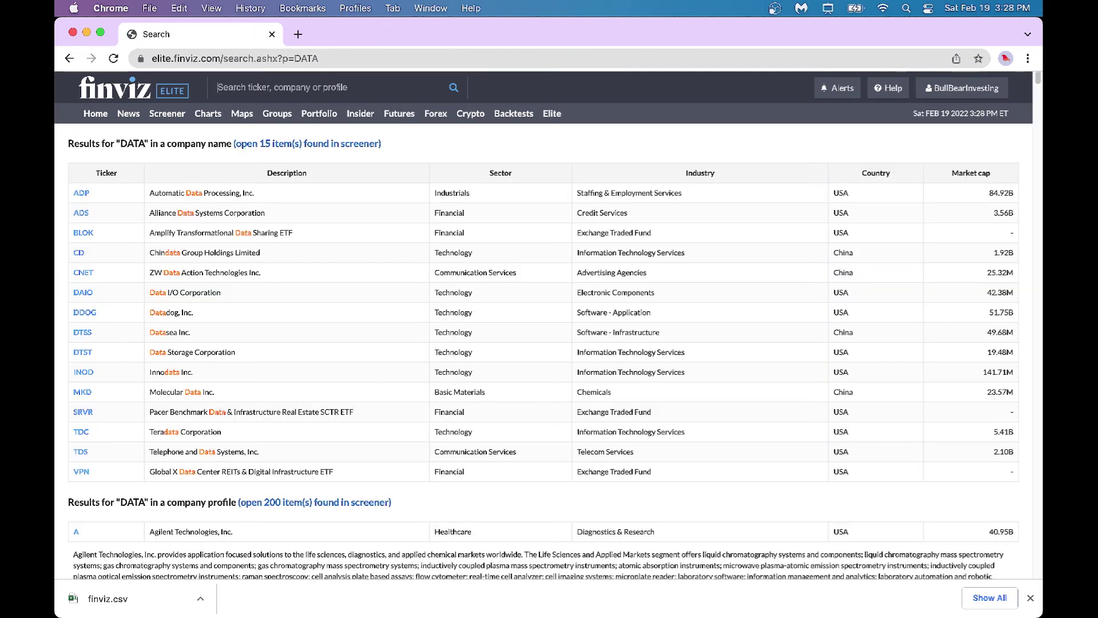
left_click(329, 144)
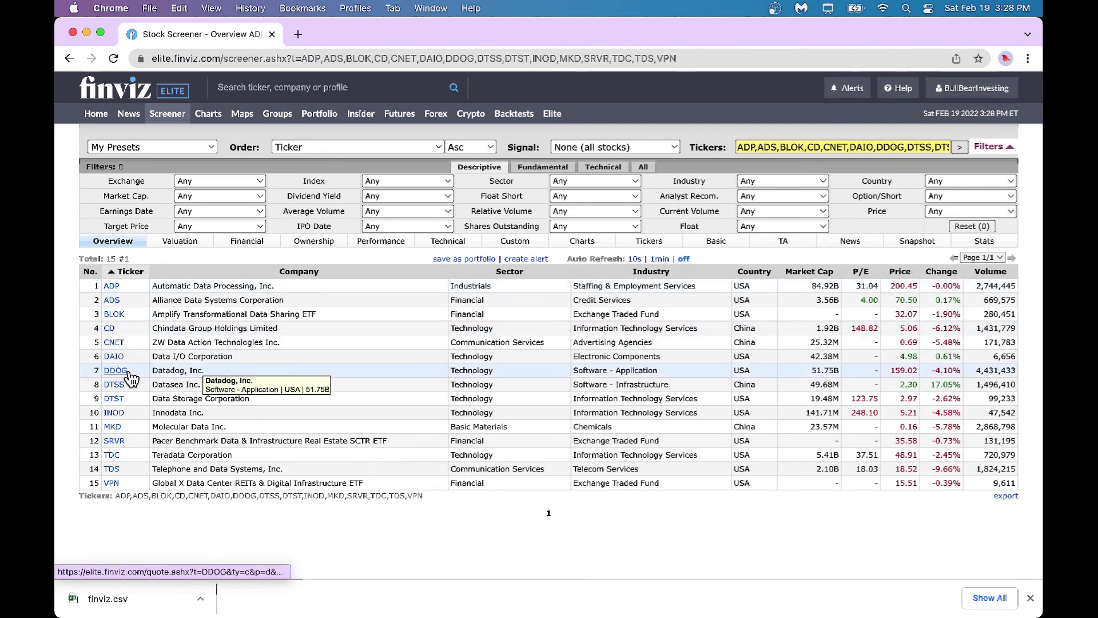
mouse_move(121, 373)
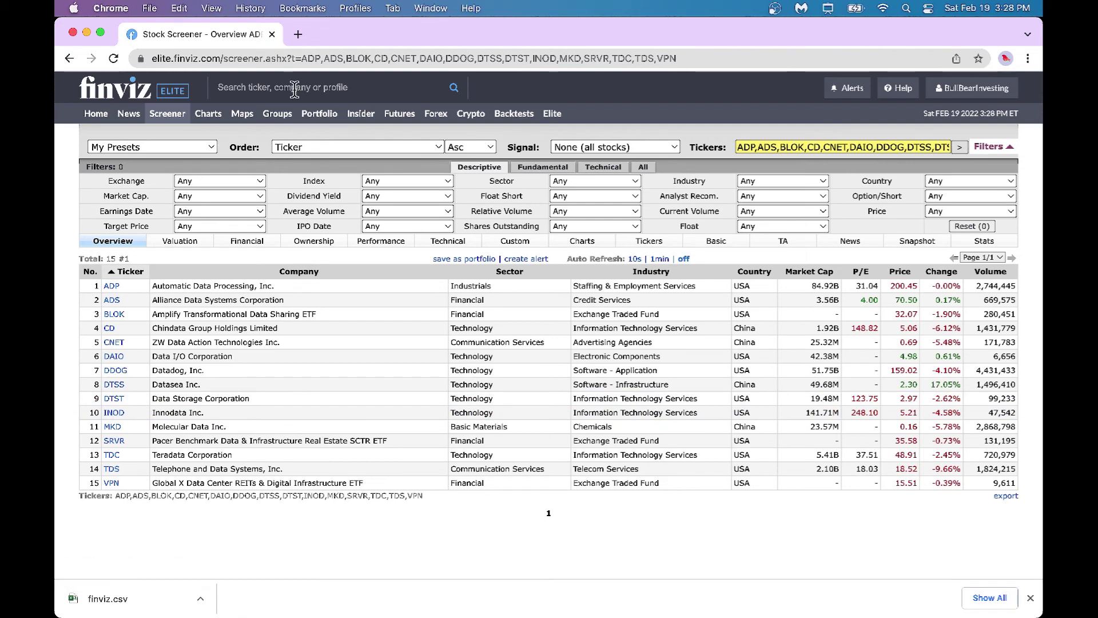
- Search for "cancer" and open the company-profile matches in the screener
type("cancer")
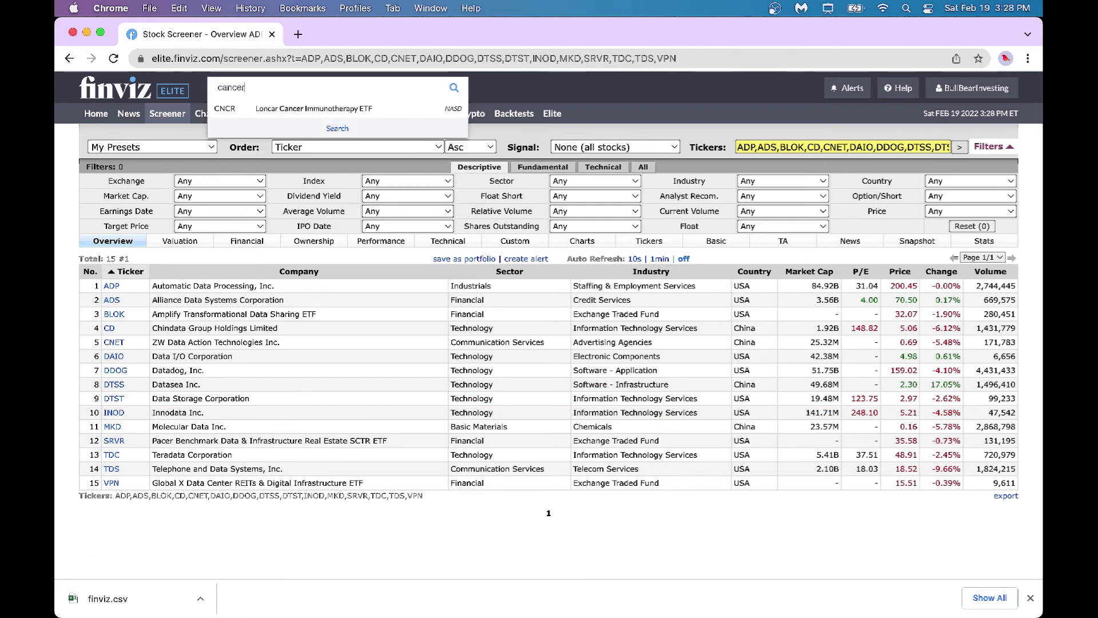
key("Return")
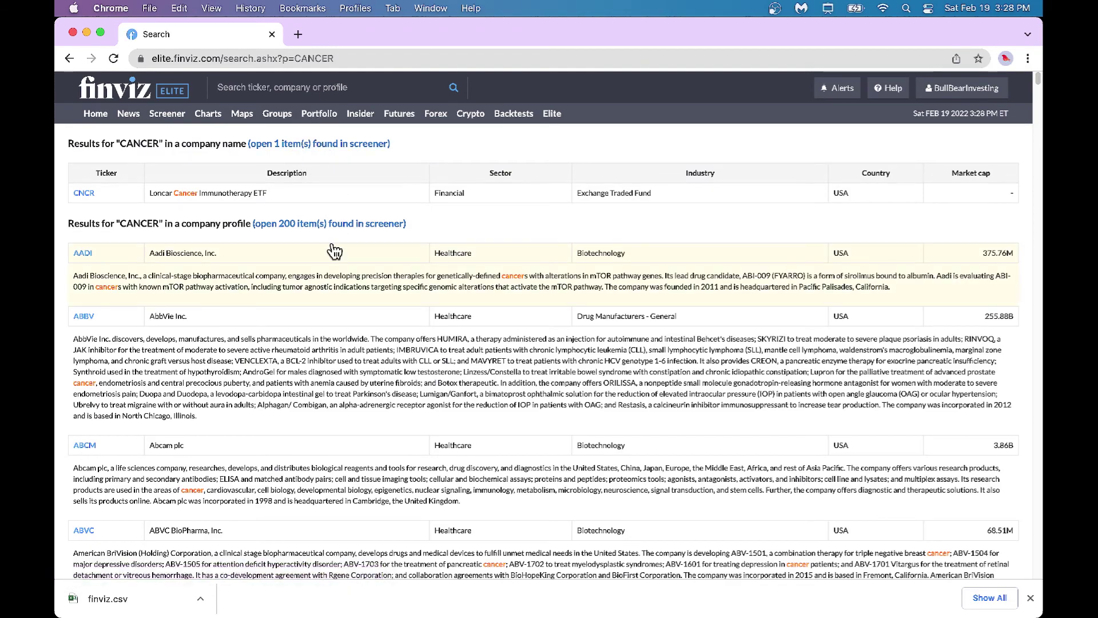
scroll(334, 251, "down", 4)
scroll(335, 251, "up", 4)
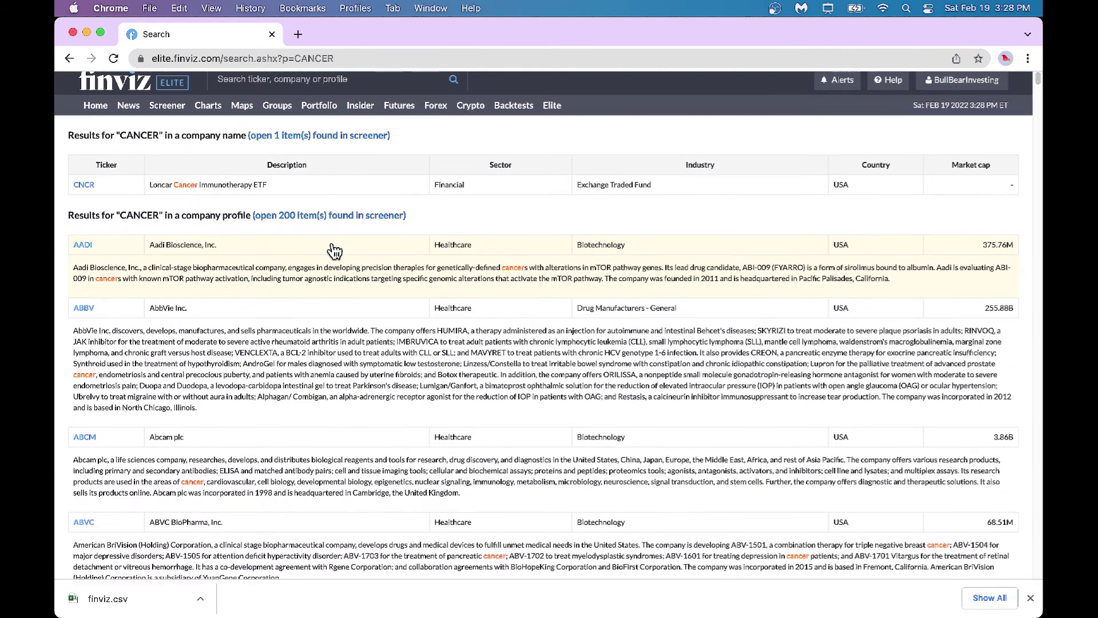
left_click(285, 220)
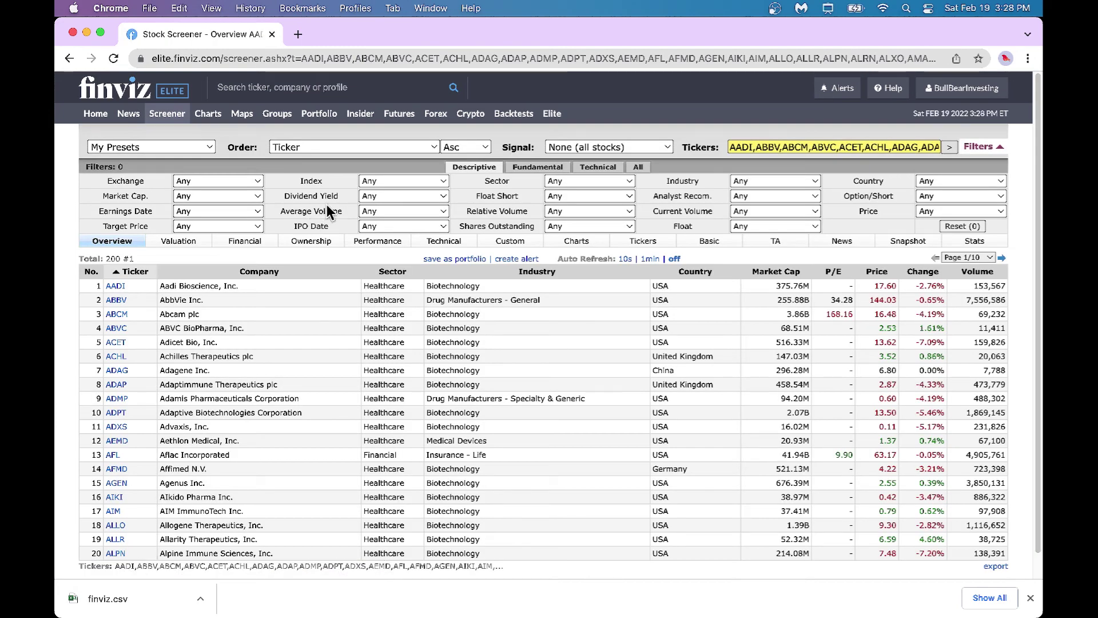
- Filter the cancer-related stocks to the Biotechnology industry and browse them in the Charts view before returning to the slideshow
left_click(814, 182)
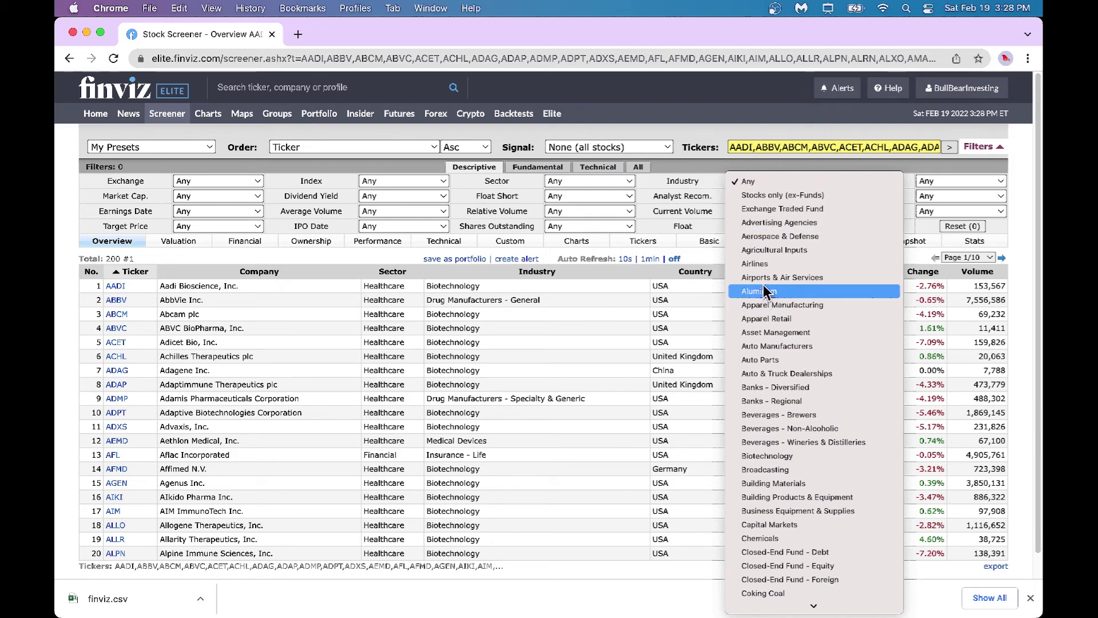
left_click(768, 456)
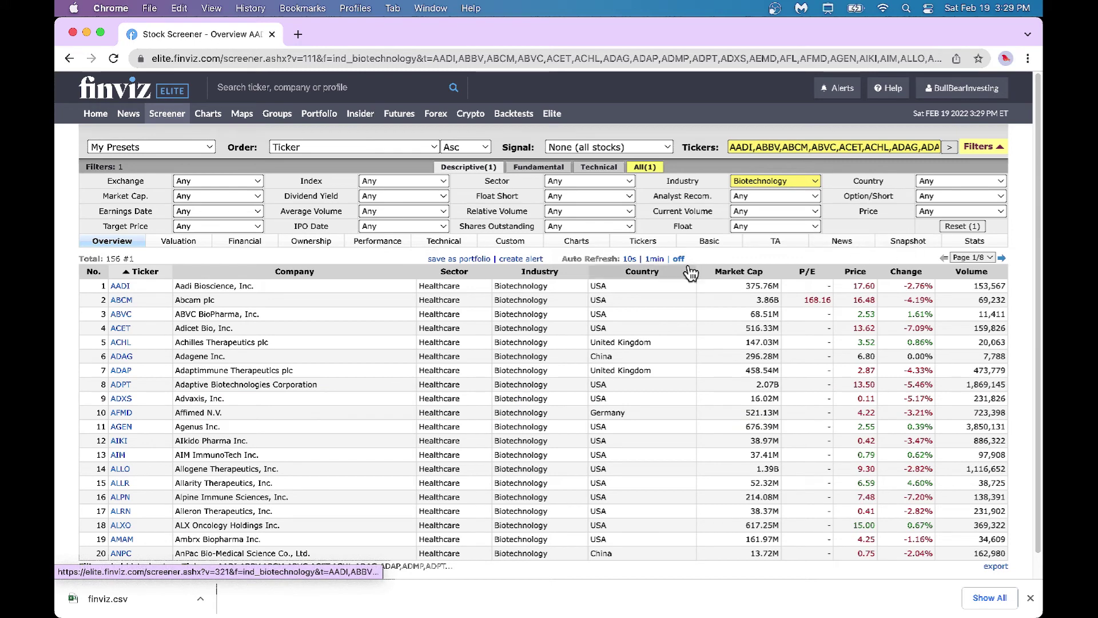
left_click(592, 246)
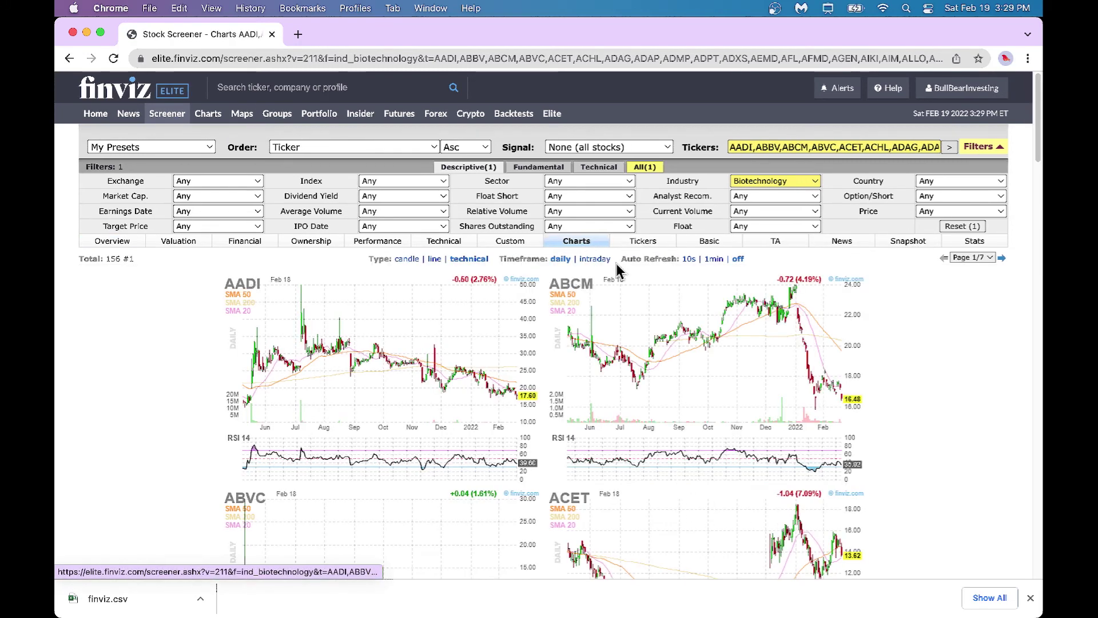
scroll(734, 437, "down", 4)
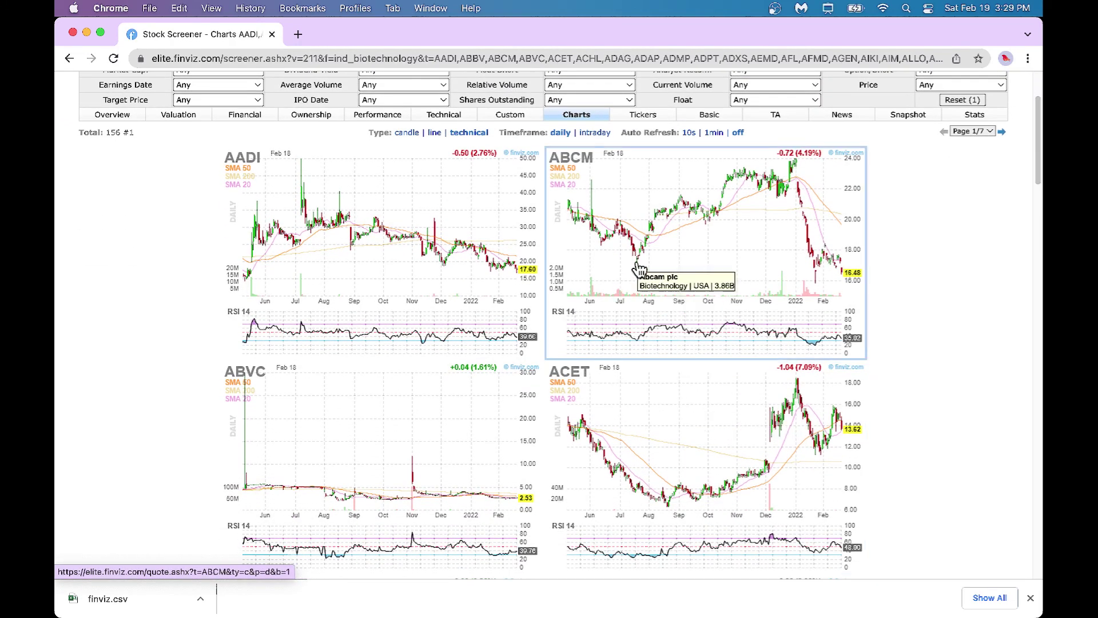
scroll(736, 452, "down", 5)
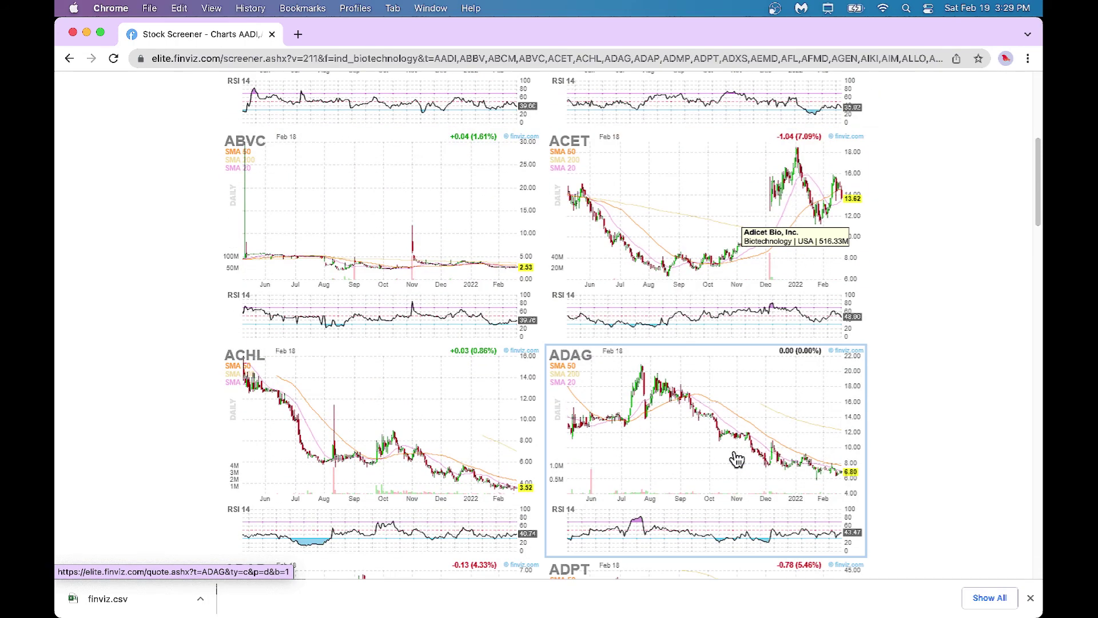
key("super+Tab")
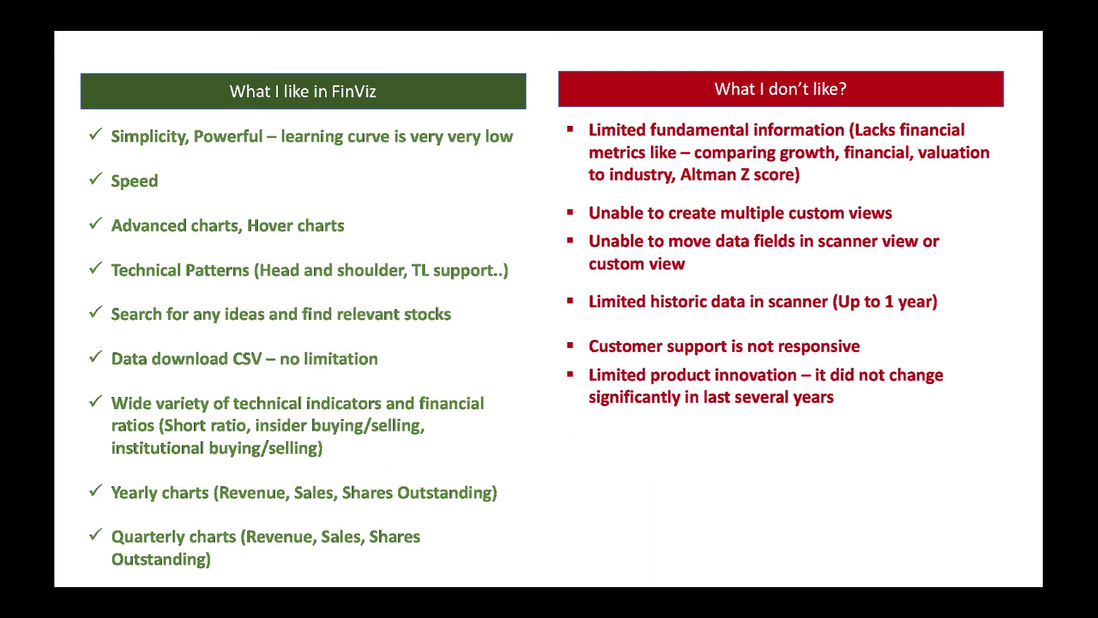